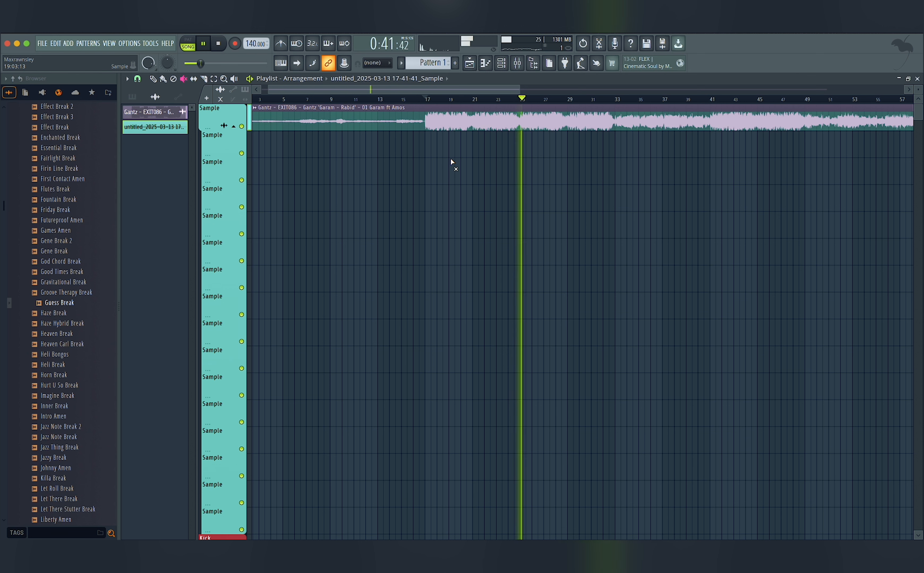
- Stop playback of the Gantz sample and review the side-channel cut filters in its FabFilter Pro-Q 3
{"action": "key", "text": "space"}
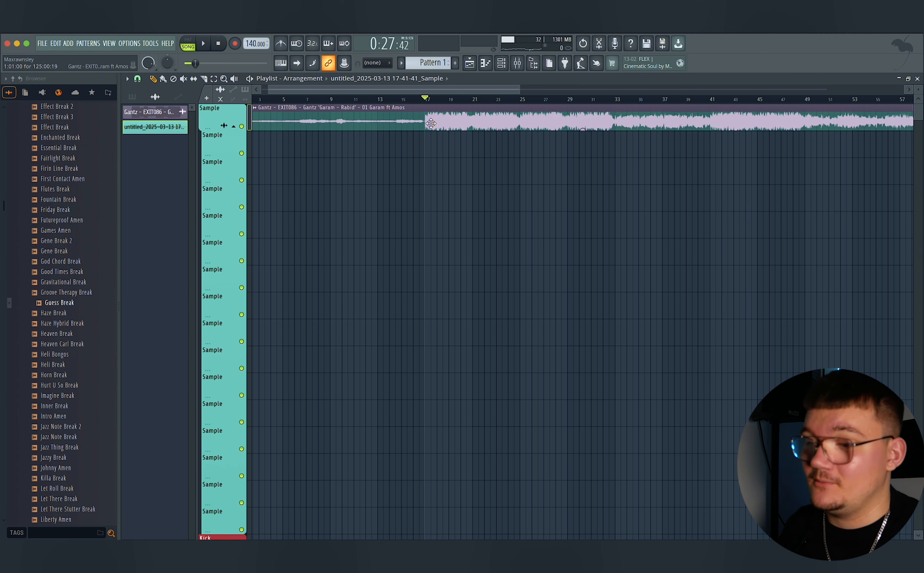
{"action": "left_click", "coordinate": [518, 63]}
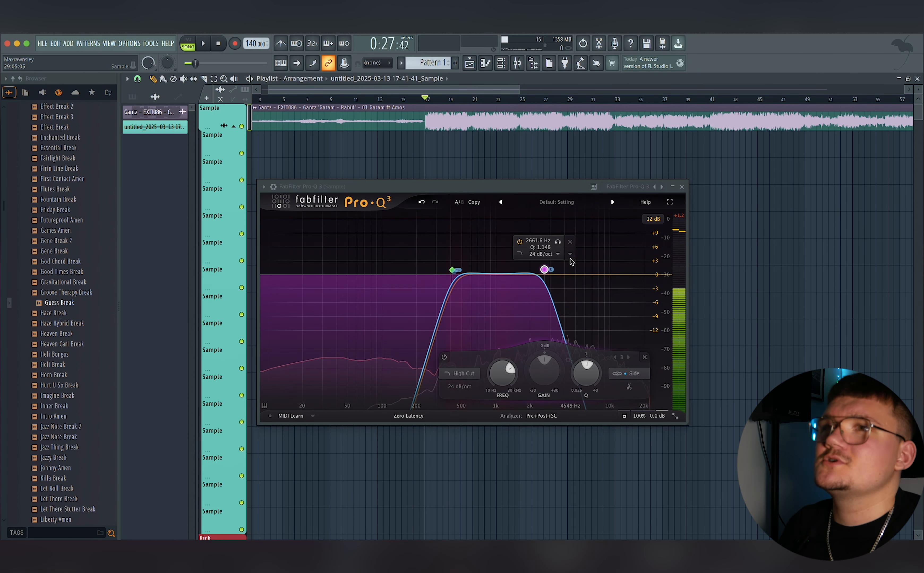
{"action": "left_click", "coordinate": [682, 187]}
{"action": "scroll", "coordinate": [273, 152], "scroll_direction": "left", "scroll_amount": 2}
{"action": "left_click", "coordinate": [259, 151]}
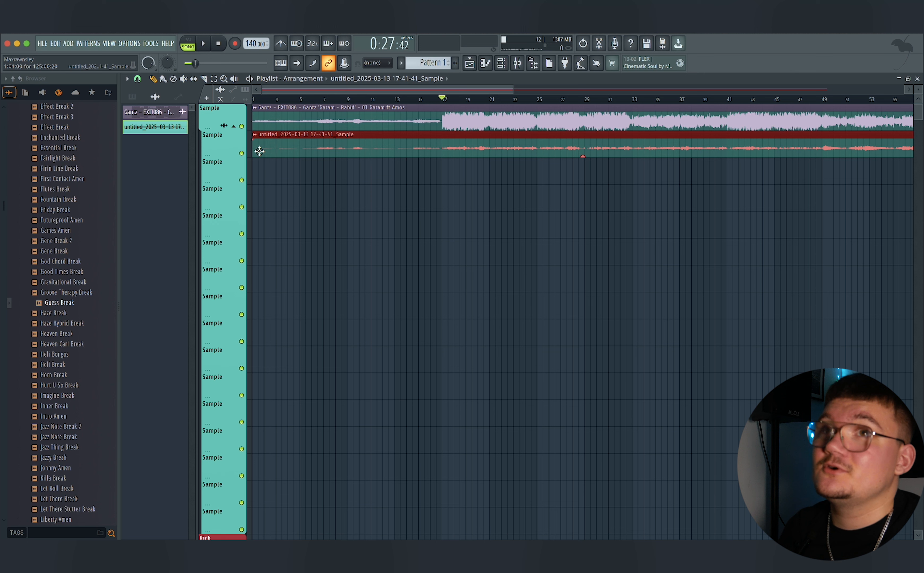
{"action": "right_click", "coordinate": [241, 153]}
{"action": "key", "text": "space"}
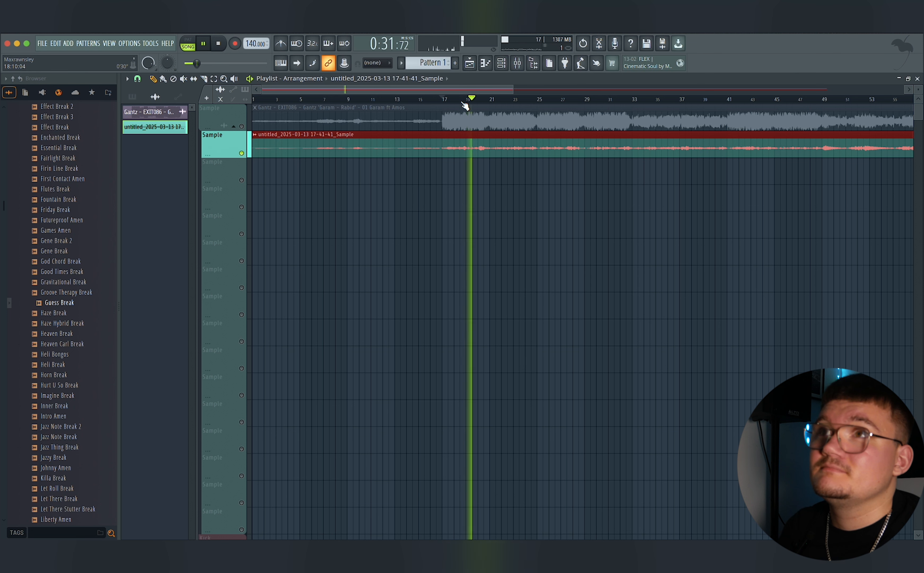
- Inspect the low cut and mid high-shelf bands in the soloed sample's FabFilter Pro-Q 3 while auditioning it
{"action": "left_click", "coordinate": [517, 65]}
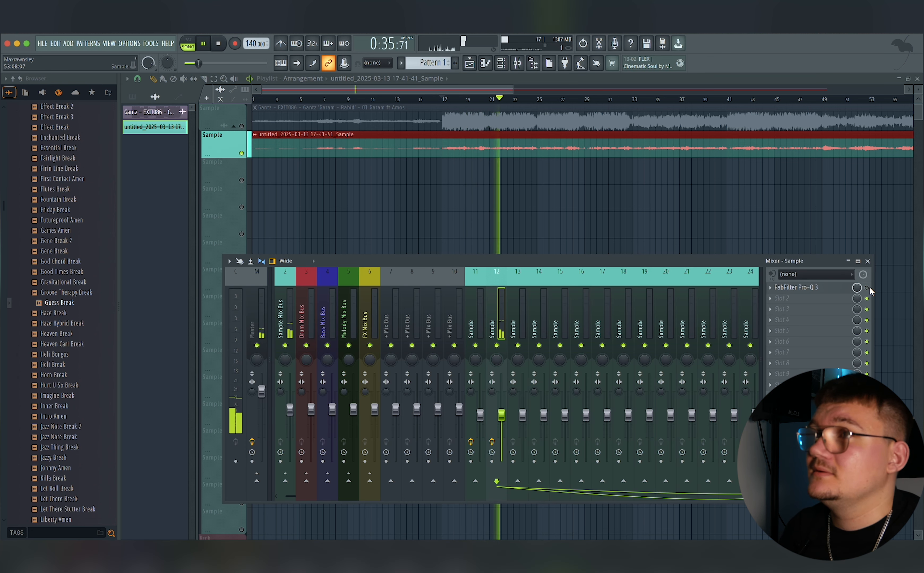
{"action": "left_click", "coordinate": [845, 288]}
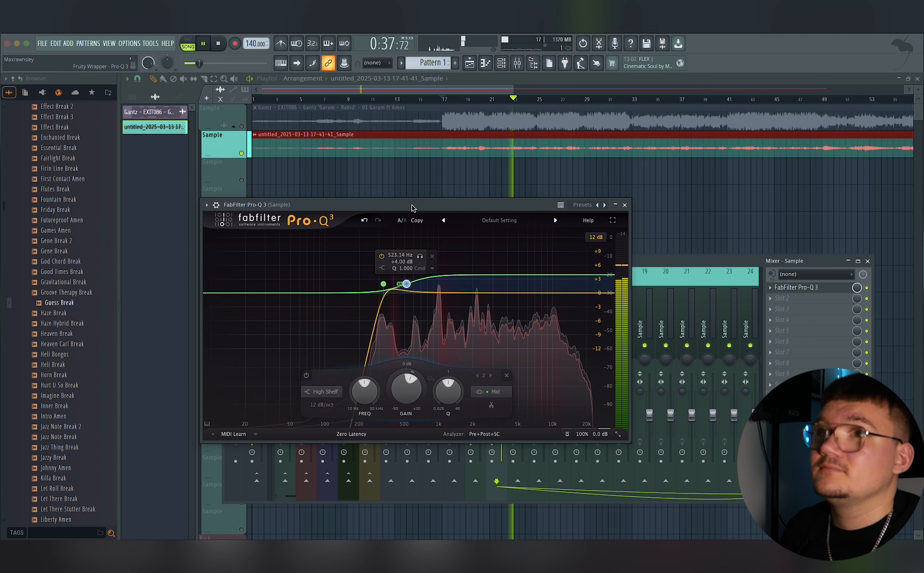
{"action": "left_click_drag", "start_coordinate": [413, 205], "coordinate": [416, 191]}
{"action": "key", "text": "space"}
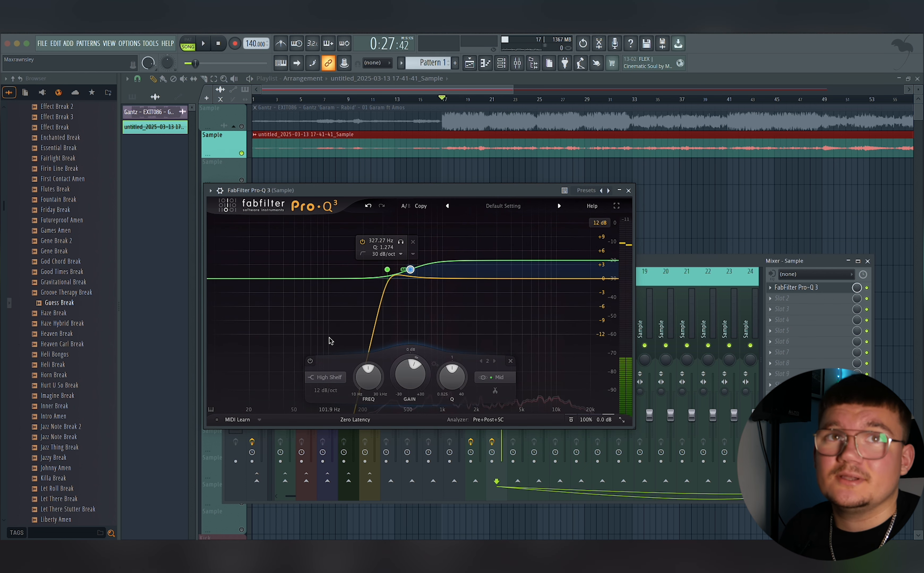
{"action": "key", "text": "space"}
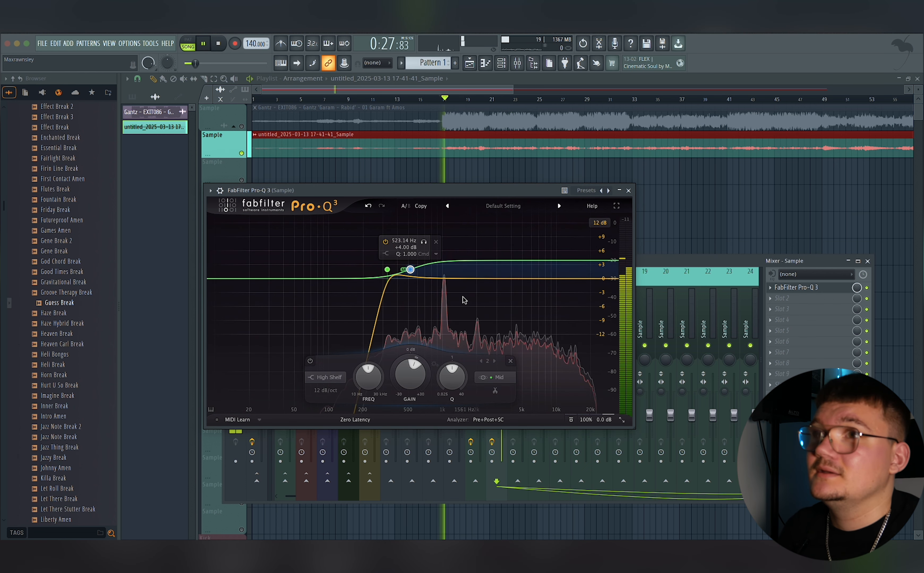
{"action": "key", "text": "space"}
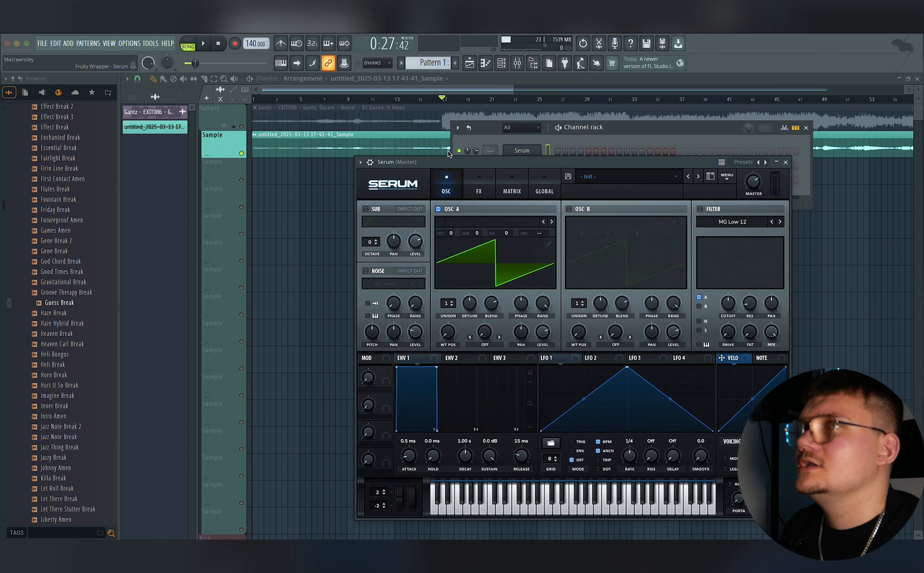
- In Serum, set OSC A to Analog_BD_Sin at octave -2, enable the MG Low 12 filter on A and B, and turn on mono and legato
{"action": "left_click_drag", "start_coordinate": [448, 151], "coordinate": [428, 136]}
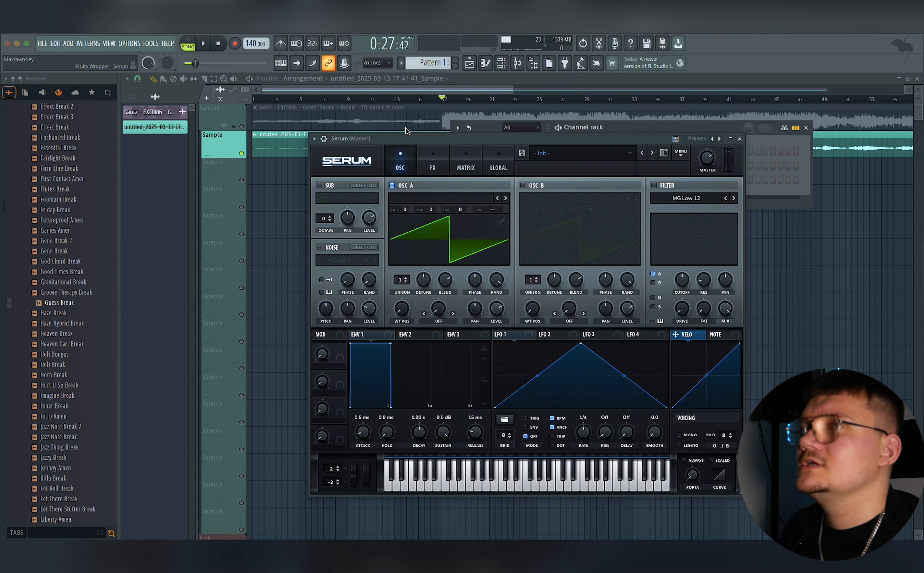
{"action": "left_click", "coordinate": [623, 151]}
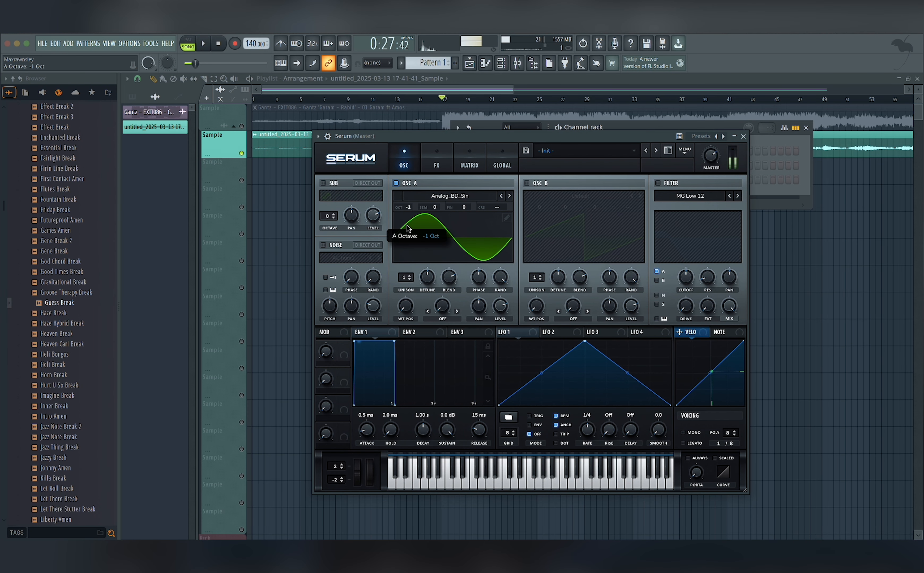
{"action": "mouse_move", "coordinate": [407, 226]}
{"action": "left_mouse_down"}
{"action": "mouse_move", "coordinate": [407, 254]}
{"action": "mouse_move", "coordinate": [407, 239]}
{"action": "left_mouse_up"}
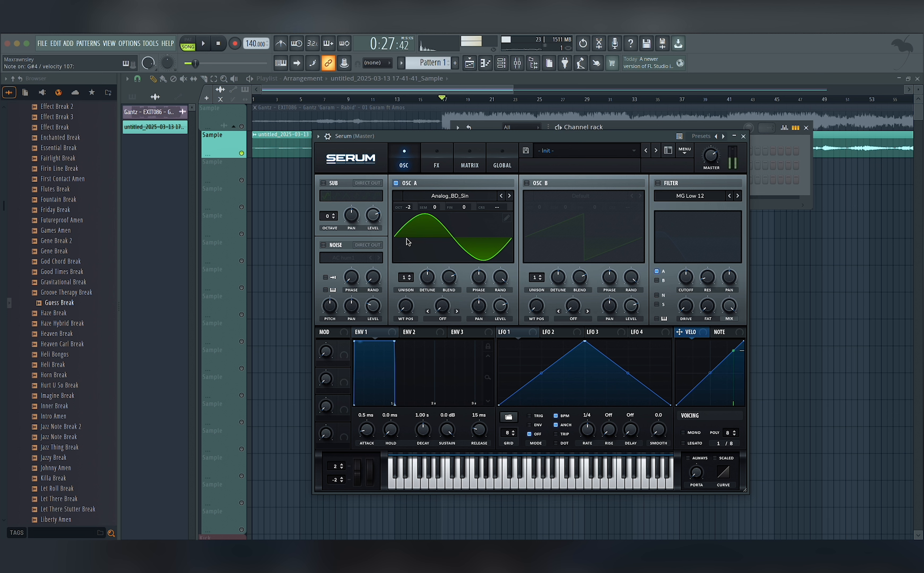
{"action": "left_click", "coordinate": [658, 184]}
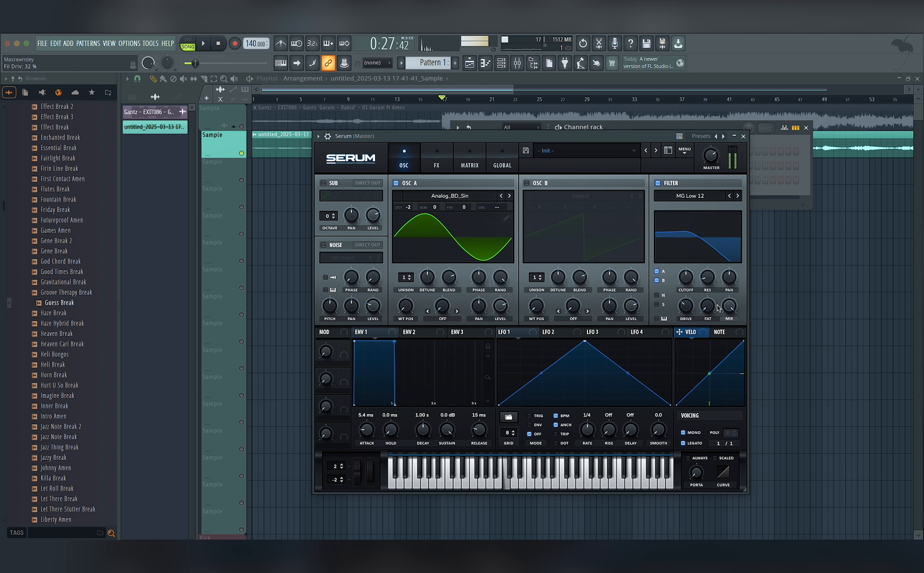
{"action": "mouse_move", "coordinate": [711, 310]}
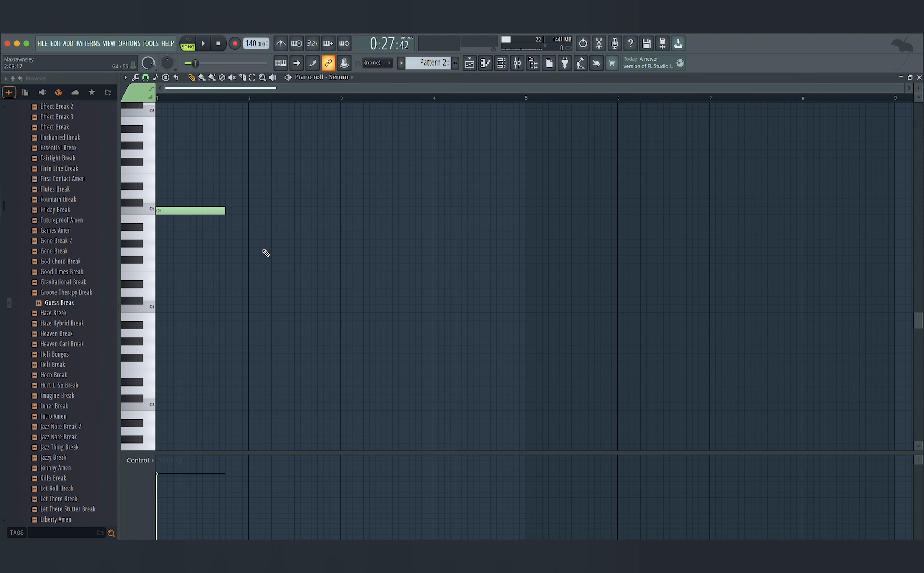
- Write the Serum bass line in Pattern 2 during playback, following the C5 note with G4 and lower notes
{"action": "key", "text": "space"}
{"action": "scroll", "coordinate": [412, 279], "scroll_direction": "up", "scroll_amount": 2}
{"action": "left_click_drag", "start_coordinate": [333, 290], "coordinate": [332, 313]}
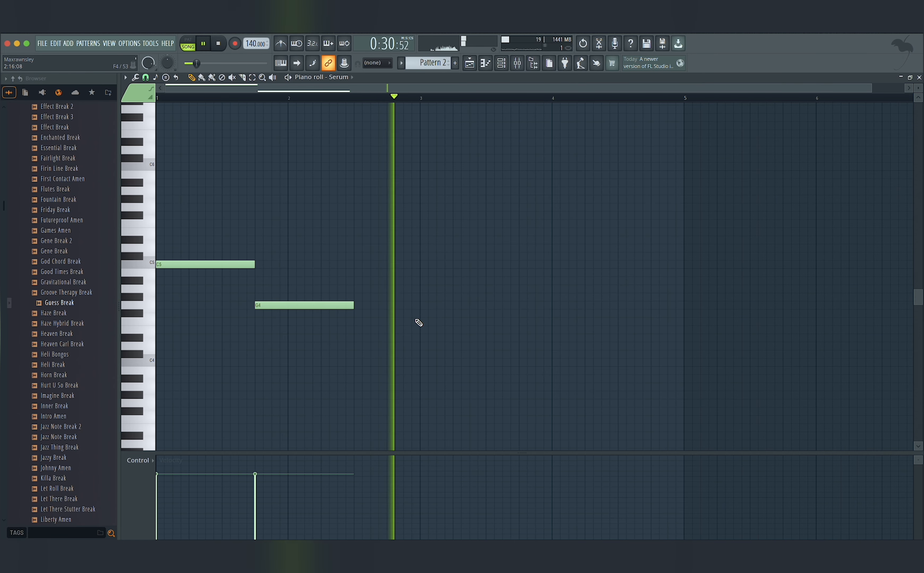
{"action": "left_click", "coordinate": [421, 345]}
{"action": "key", "text": "space"}
{"action": "left_click_drag", "start_coordinate": [429, 345], "coordinate": [429, 356]}
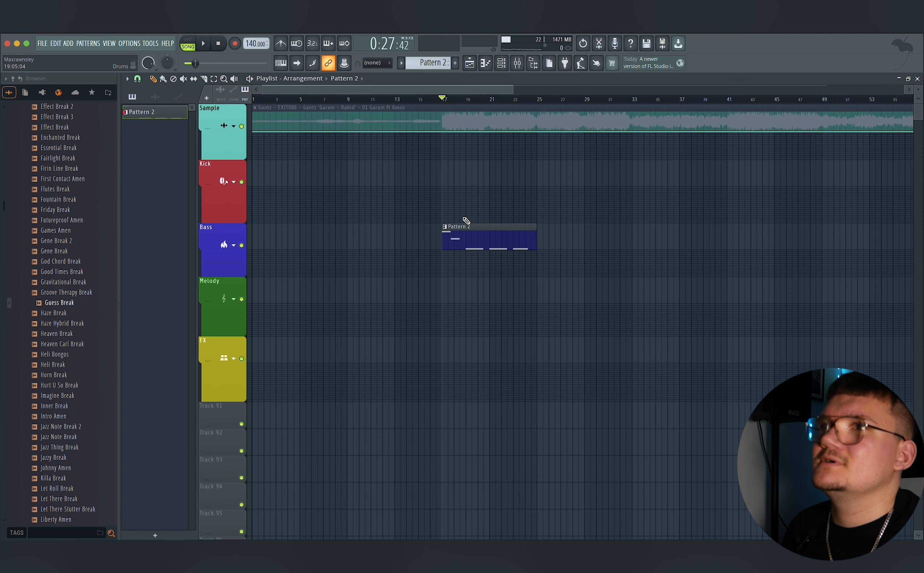
- Audition the drill kit kicks, place "[kicks] nxsty uk drill kit v2 (14)" at bar 17 on the Kick track and set its clip gain to -7.6 dB
{"action": "scroll", "coordinate": [457, 222], "scroll_direction": "up", "scroll_amount": 2}
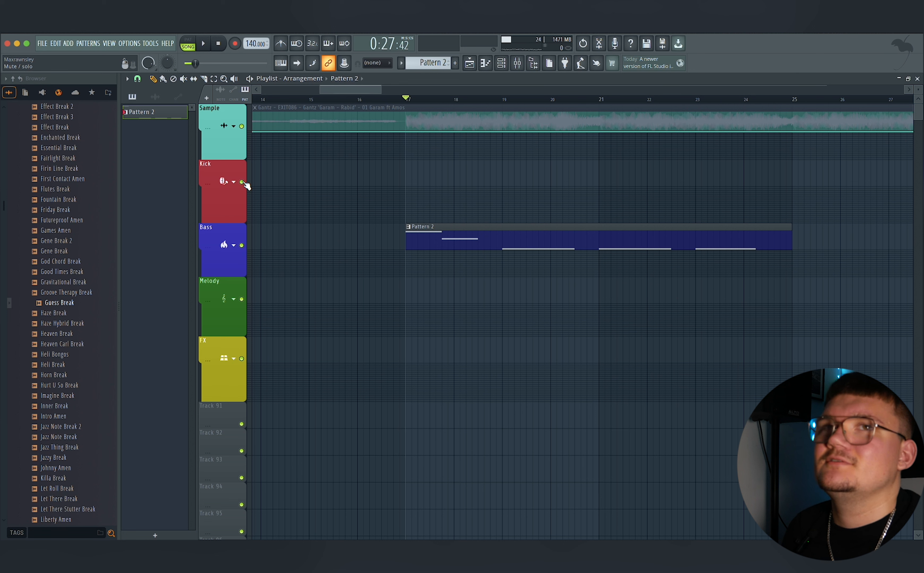
{"action": "left_click", "coordinate": [91, 93]}
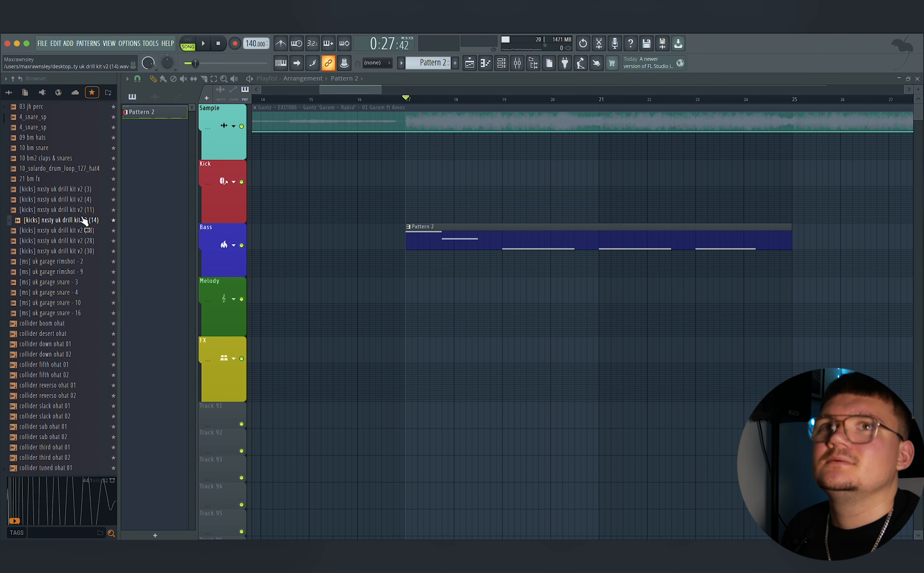
{"action": "left_click", "coordinate": [85, 210]}
{"action": "left_click", "coordinate": [86, 200]}
{"action": "left_click", "coordinate": [83, 189]}
{"action": "left_click", "coordinate": [84, 210]}
{"action": "left_click", "coordinate": [84, 221]}
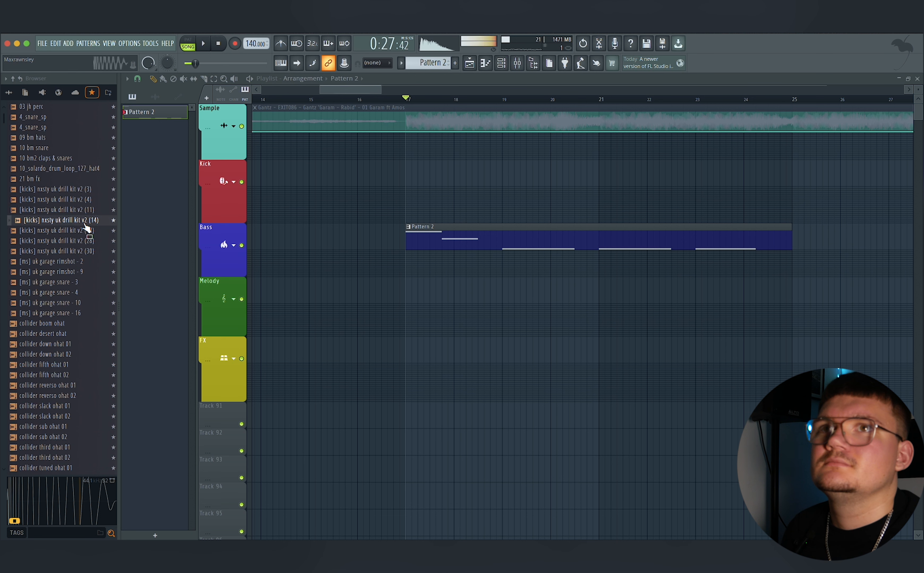
{"action": "left_click_drag", "start_coordinate": [176, 215], "coordinate": [407, 171]}
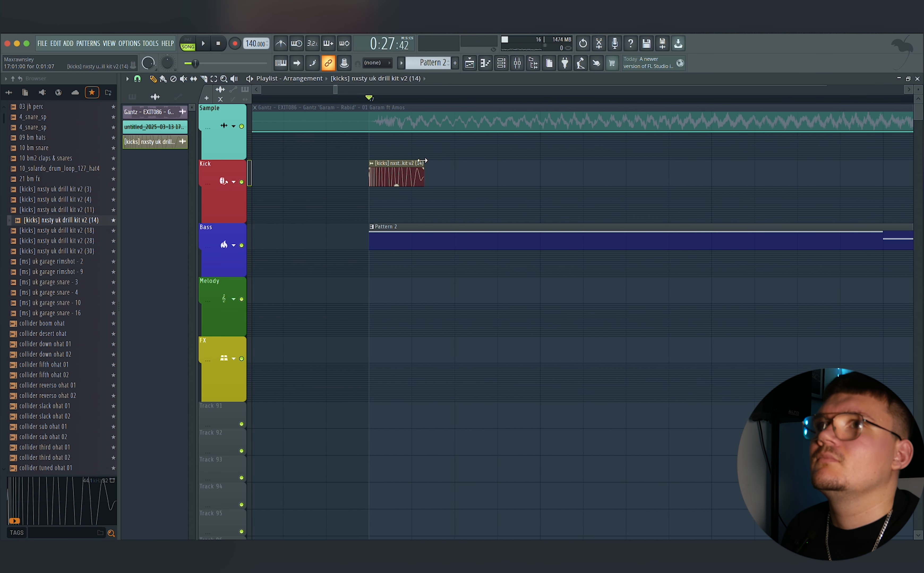
{"action": "left_click_drag", "start_coordinate": [400, 184], "coordinate": [400, 188]}
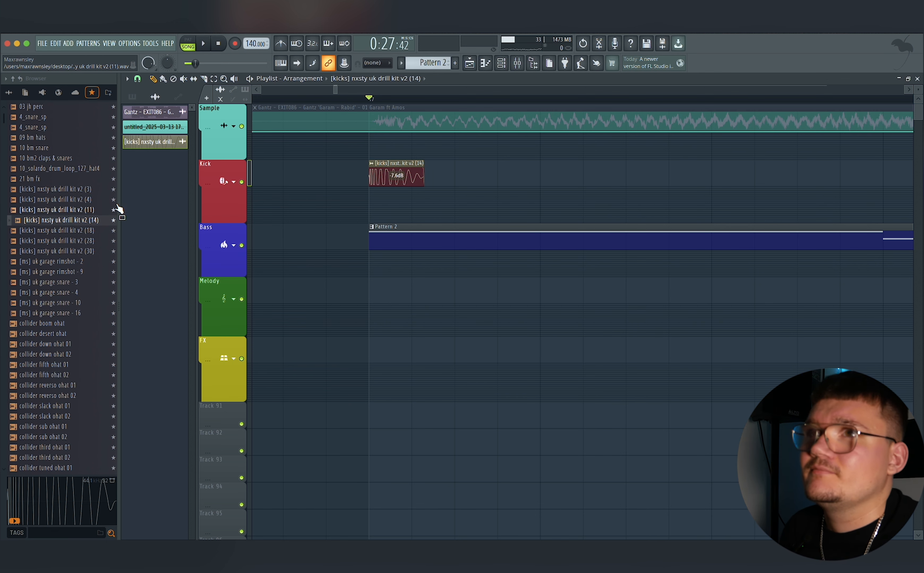
- Locate and select the Kick channel in the mixer
{"action": "key", "text": "F9"}
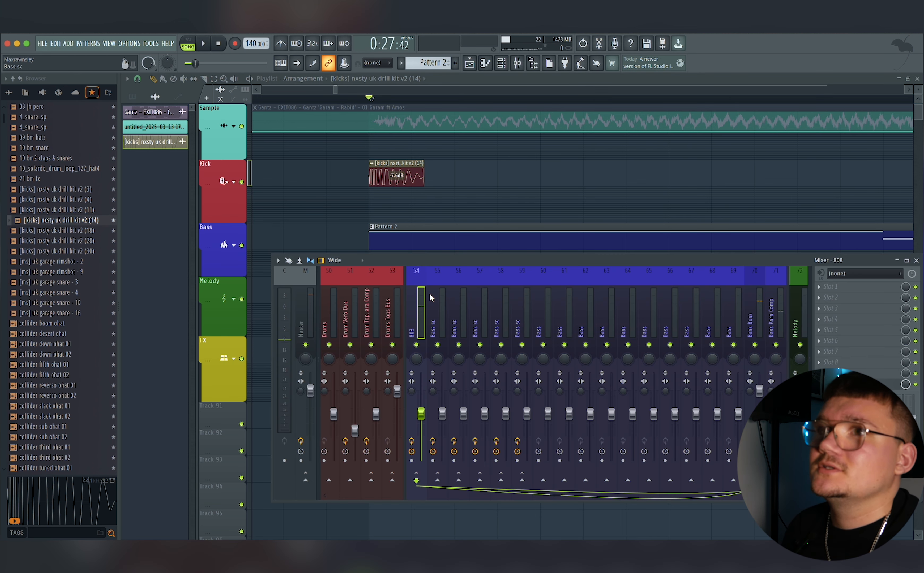
{"action": "left_click", "coordinate": [457, 295]}
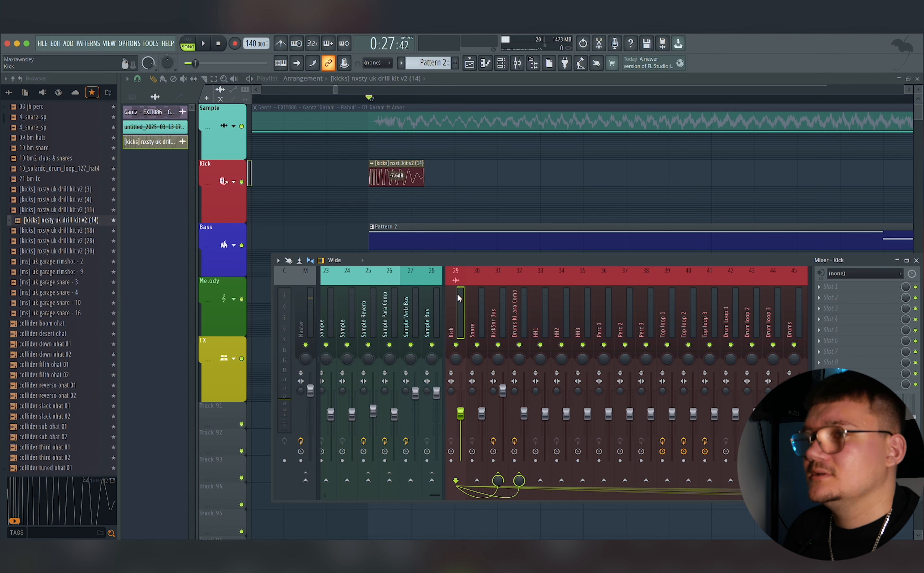
{"action": "key", "text": "F9"}
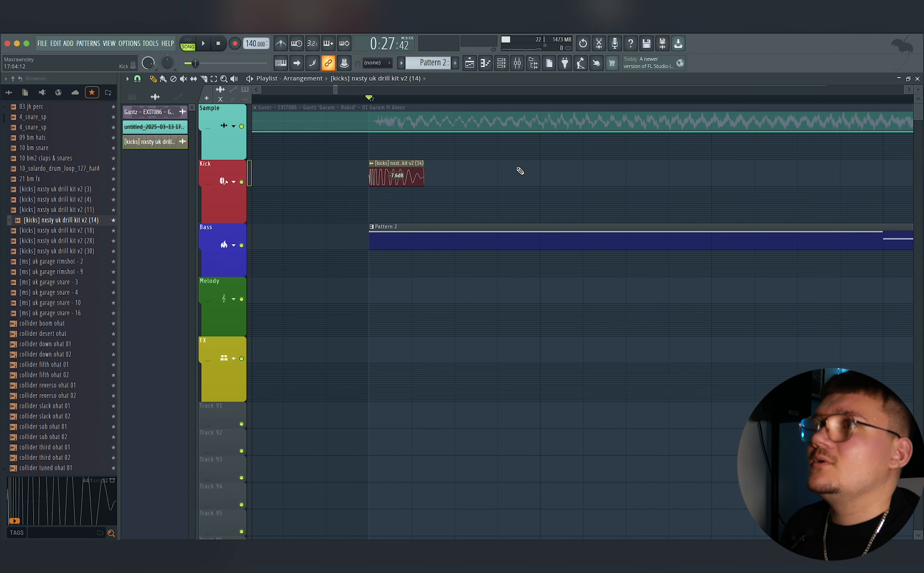
- Add two more kick hits on the Kick track, aligned with the second bass note and with bar 19
{"action": "scroll", "coordinate": [476, 178], "scroll_direction": "down", "scroll_amount": 1}
{"action": "scroll", "coordinate": [476, 178], "scroll_direction": "down", "scroll_amount": 1}
{"action": "key", "text": "space"}
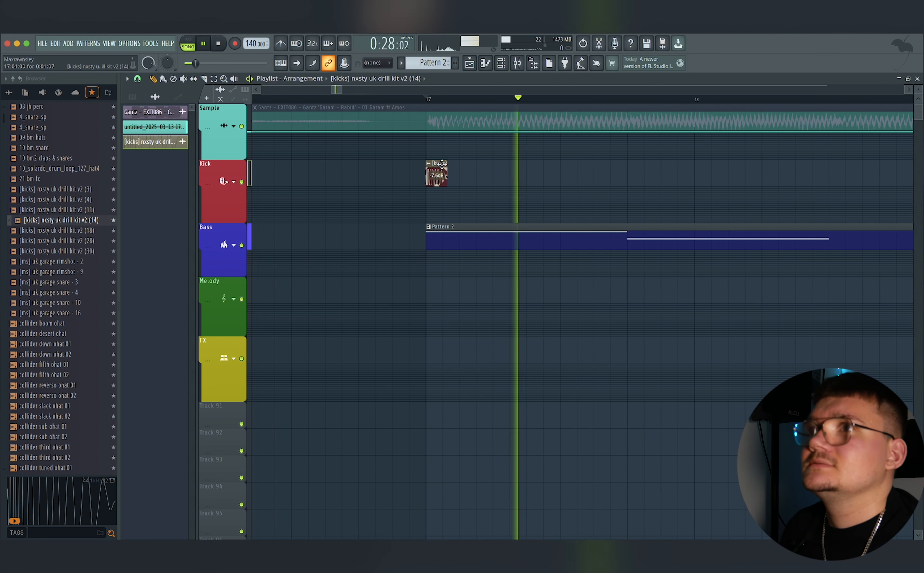
{"action": "left_click", "coordinate": [630, 174]}
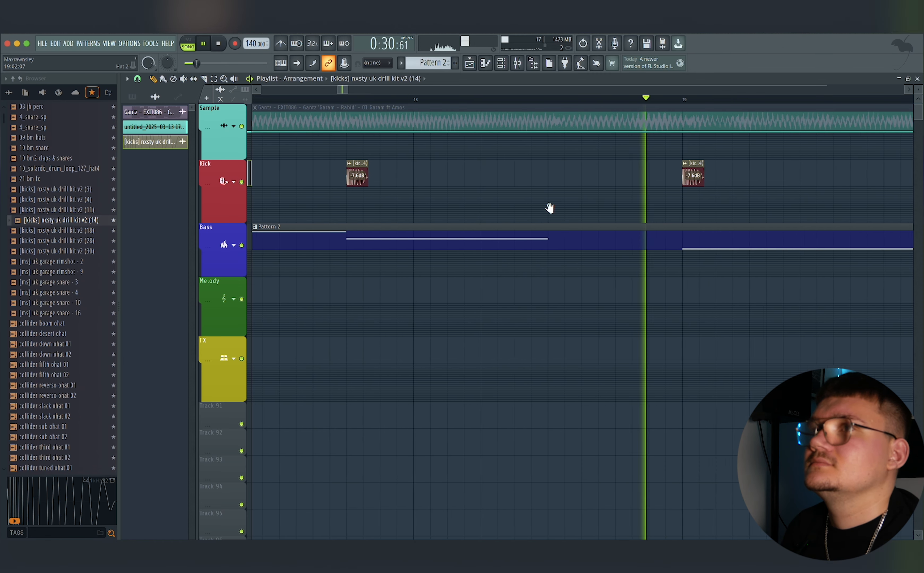
{"action": "scroll", "coordinate": [549, 208], "scroll_direction": "down", "scroll_amount": 2}
- Lower the compressor threshold of the sidechained Fruity Limiter on the 808 mixer channel and check it in playback
{"action": "left_click", "coordinate": [518, 65]}
{"action": "key", "text": "space"}
{"action": "scroll", "coordinate": [503, 303], "scroll_direction": "right", "scroll_amount": 10}
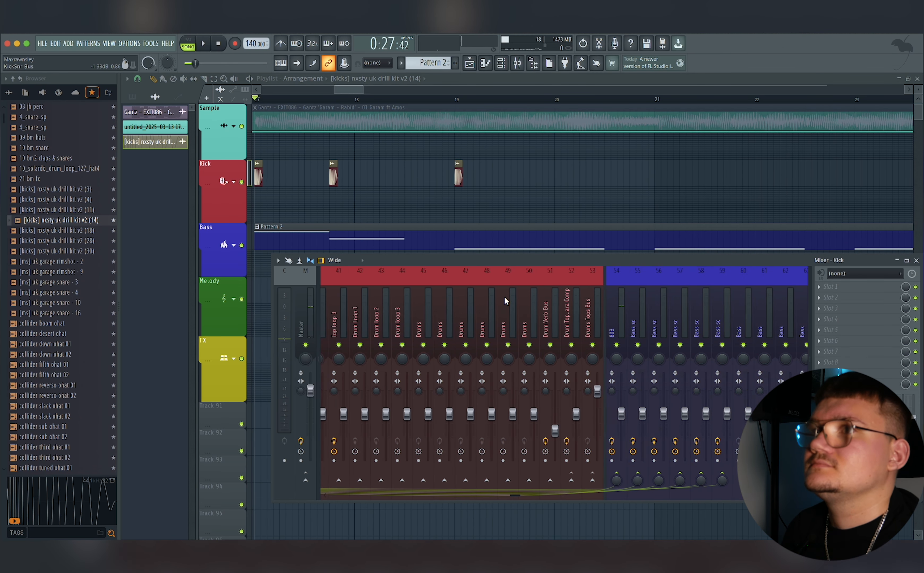
{"action": "left_click", "coordinate": [609, 327]}
{"action": "left_click", "coordinate": [835, 384]}
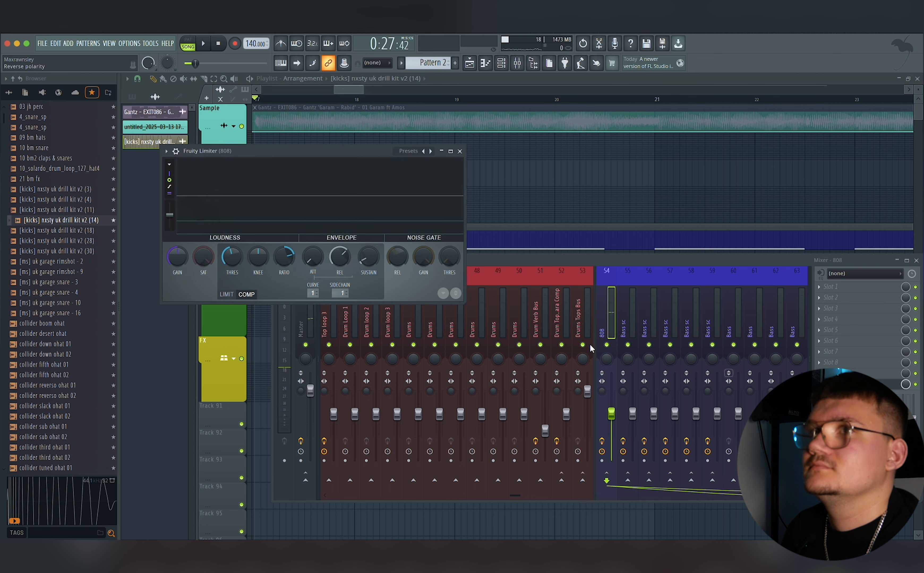
{"action": "left_click_drag", "start_coordinate": [231, 257], "coordinate": [232, 262]}
{"action": "key", "text": "space"}
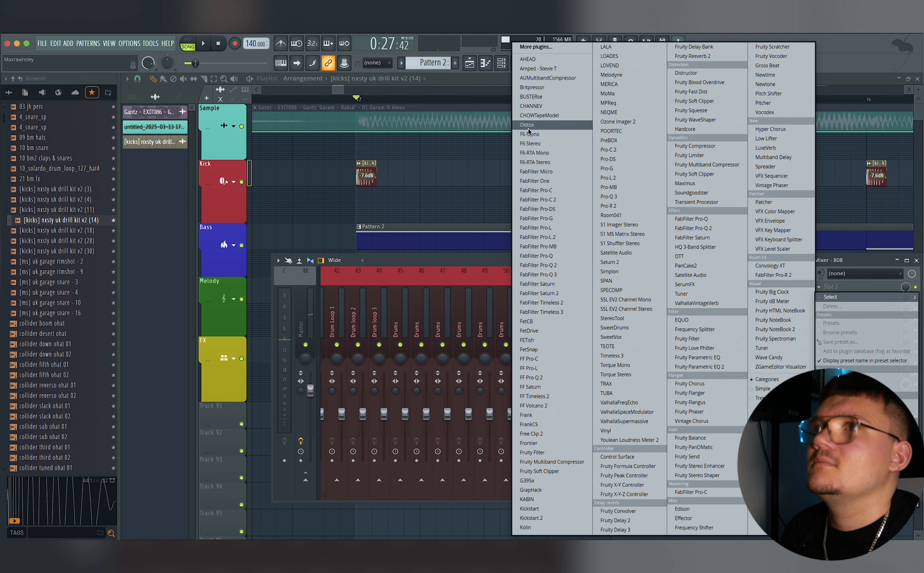
- Load Distox on the 808 mixer channel in Tube 1 mode, adjust its input level and set its output to 5.5 dB
{"action": "left_click", "coordinate": [527, 125]}
{"action": "left_click_drag", "start_coordinate": [482, 248], "coordinate": [313, 237]}
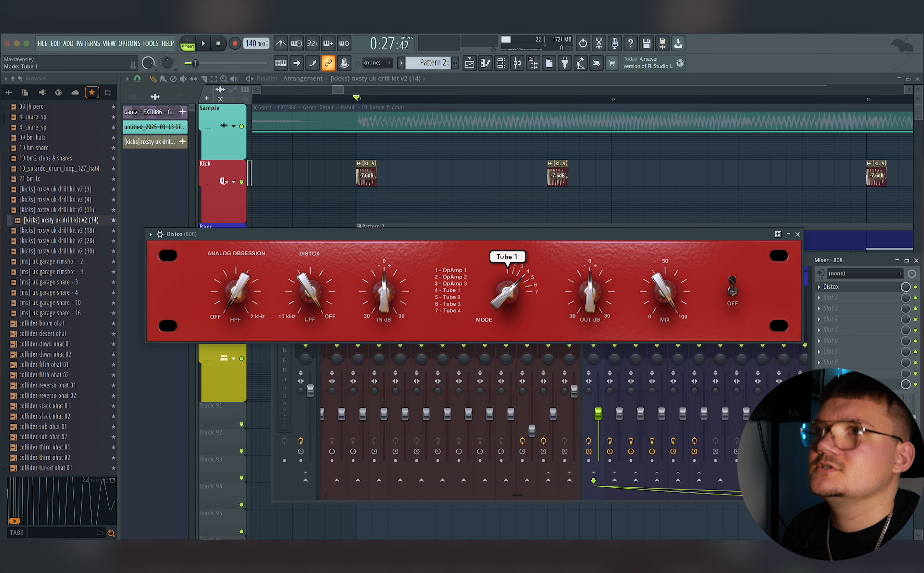
{"action": "key", "text": "space"}
{"action": "mouse_move", "coordinate": [384, 291]}
{"action": "left_mouse_down"}
{"action": "mouse_move", "coordinate": [384, 280]}
{"action": "mouse_move", "coordinate": [384, 300]}
{"action": "left_mouse_up"}
{"action": "left_click_drag", "start_coordinate": [586, 302], "coordinate": [586, 290]}
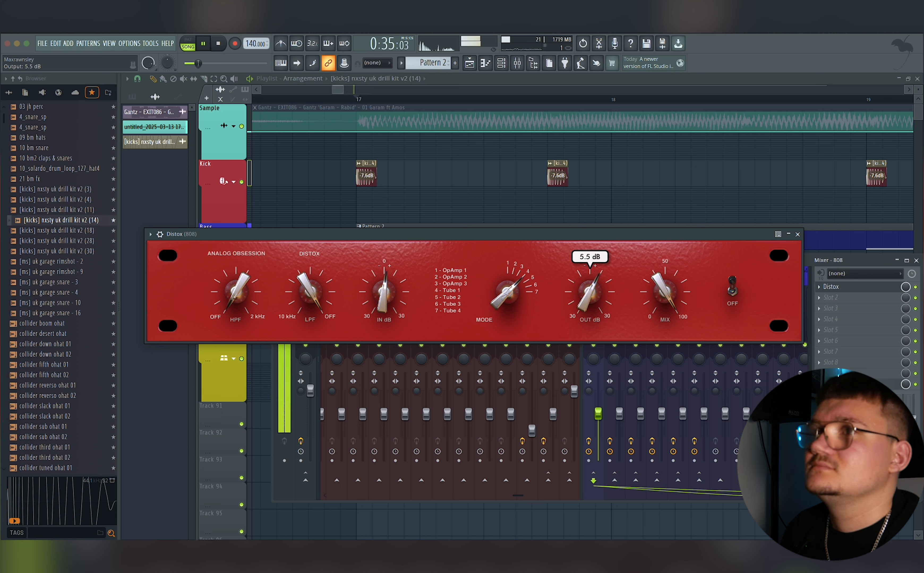
{"action": "left_click", "coordinate": [798, 234]}
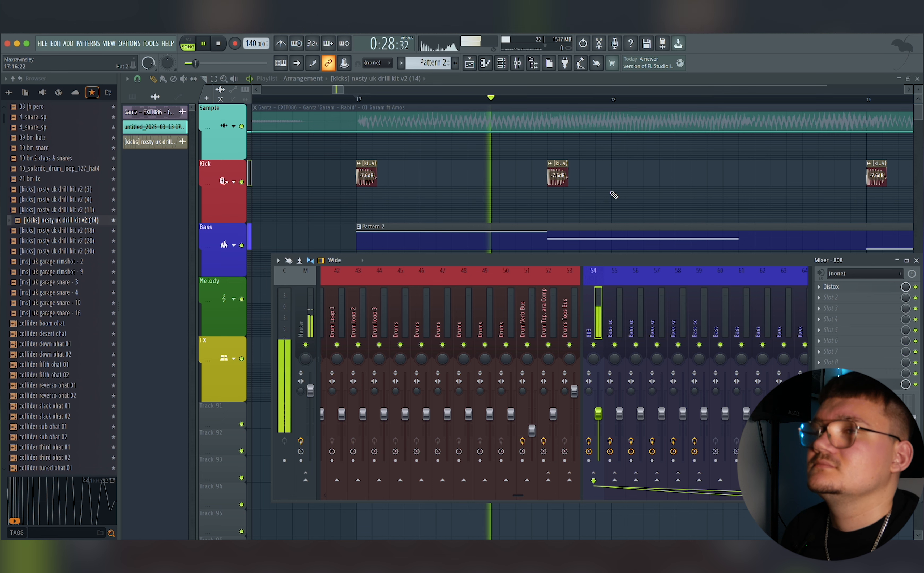
{"action": "key", "text": "F9"}
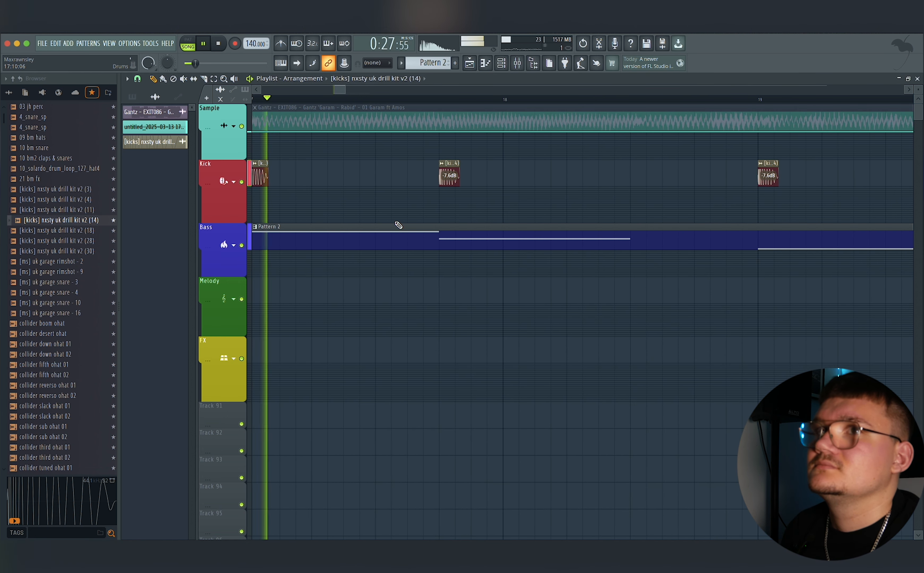
- Stop playback and audition the favourited nxsty uk drill kit v2 kick samples in the browser
{"action": "scroll", "coordinate": [398, 224], "scroll_direction": "down", "scroll_amount": 3}
{"action": "key", "text": "space"}
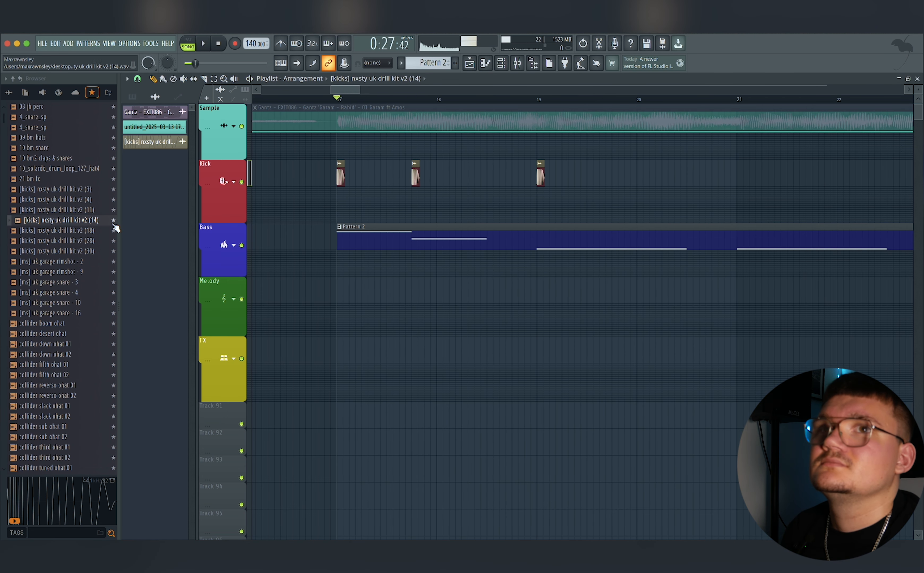
{"action": "left_click", "coordinate": [92, 240]}
{"action": "left_click", "coordinate": [91, 189]}
{"action": "left_click", "coordinate": [91, 200]}
{"action": "left_click", "coordinate": [91, 220]}
{"action": "left_click", "coordinate": [91, 232]}
{"action": "left_click", "coordinate": [91, 241]}
{"action": "left_click", "coordinate": [90, 251]}
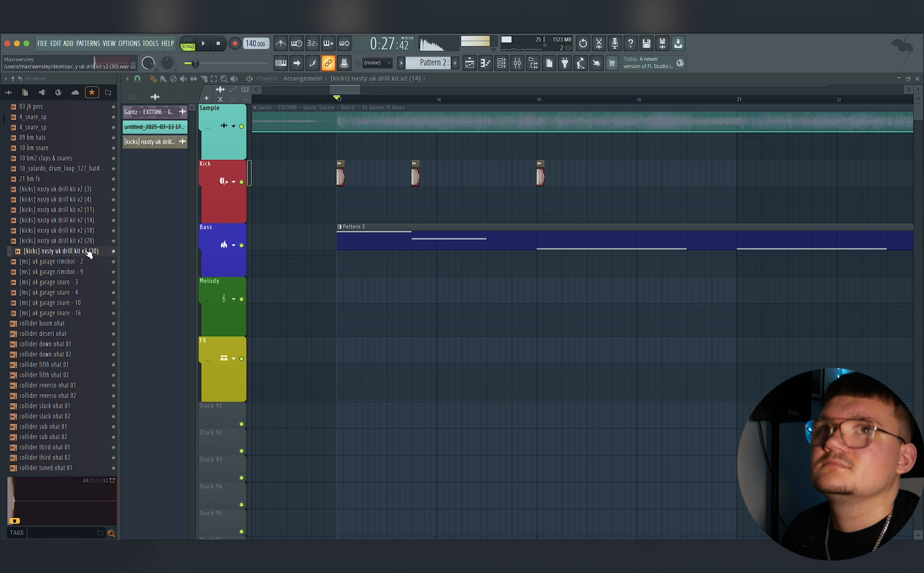
- Try replacing the Kick track's sample with nxsty uk drill kit v2 (3) and listen to it against the bass
{"action": "left_click", "coordinate": [81, 190]}
{"action": "left_click_drag", "start_coordinate": [81, 192], "coordinate": [349, 197]}
{"action": "key", "text": "space"}
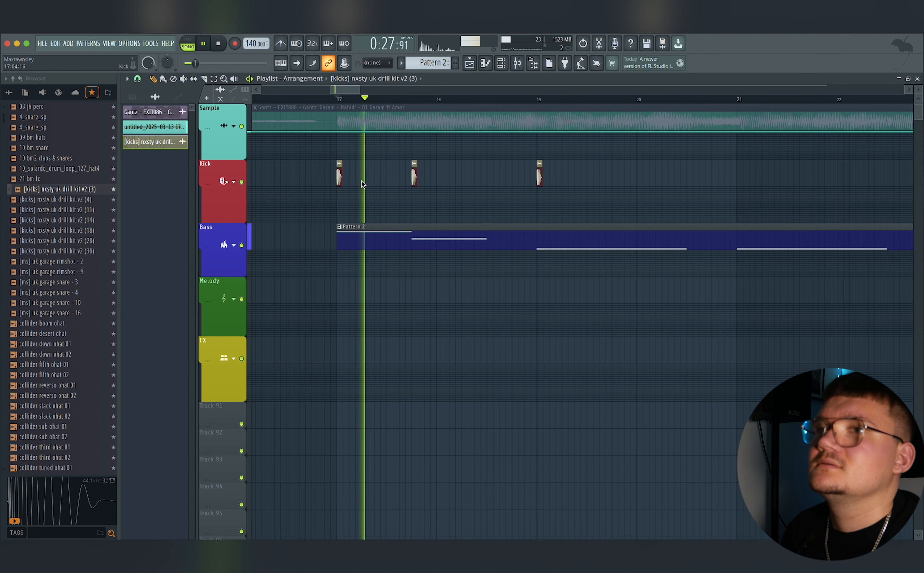
{"action": "scroll", "coordinate": [401, 188], "scroll_direction": "up", "scroll_amount": 2, "text": "ctrl"}
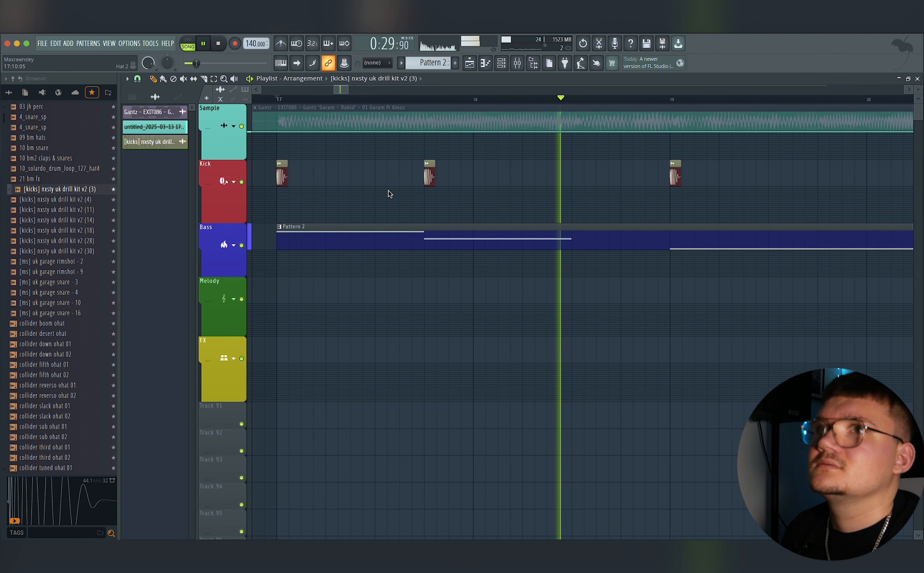
{"action": "scroll", "coordinate": [389, 190], "scroll_direction": "up", "scroll_amount": 1, "text": "ctrl"}
{"action": "key", "text": "space"}
- Audition more drill kicks, replace the Kick track's sample with nxsty uk drill kit v2 (4), and play it with the beat
{"action": "scroll", "coordinate": [396, 117], "scroll_direction": "up", "scroll_amount": 4, "text": "ctrl"}
{"action": "left_click", "coordinate": [79, 203]}
{"action": "left_click", "coordinate": [79, 213]}
{"action": "left_click", "coordinate": [78, 220]}
{"action": "left_click", "coordinate": [75, 201]}
{"action": "left_click_drag", "start_coordinate": [105, 200], "coordinate": [413, 178]}
{"action": "key", "text": "space"}
{"action": "scroll", "coordinate": [504, 202], "scroll_direction": "down", "scroll_amount": 5, "text": "ctrl"}
{"action": "left_click_drag", "start_coordinate": [580, 217], "coordinate": [495, 167]}
{"action": "key", "text": "space"}
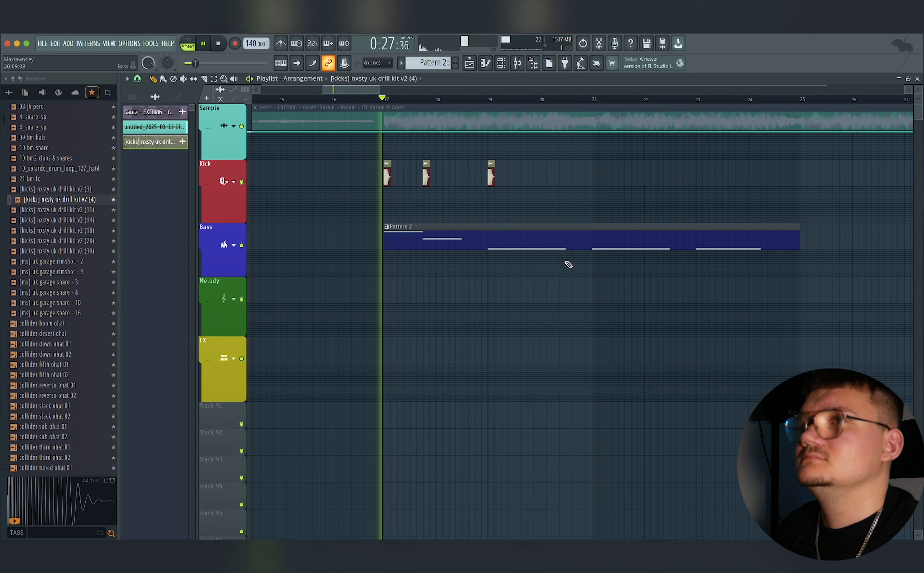
- Extend the kick pattern with hits at bars 21 and 23, midway through bars 20 and 22, and early in bar 24
{"action": "scroll", "coordinate": [527, 232], "scroll_direction": "up", "scroll_amount": 6, "text": "ctrl"}
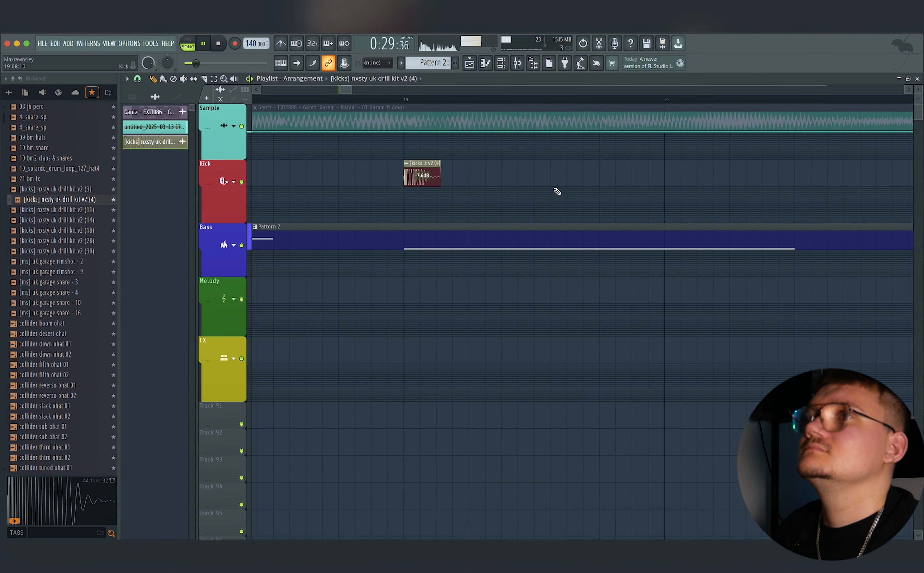
{"action": "scroll", "coordinate": [682, 200], "scroll_direction": "down", "scroll_amount": 3, "text": "ctrl"}
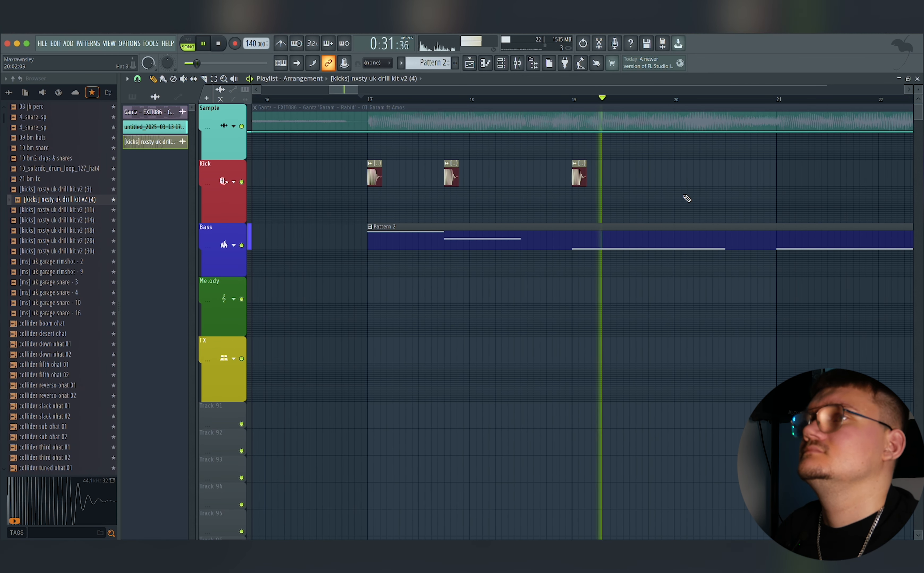
{"action": "left_click", "coordinate": [720, 185]}
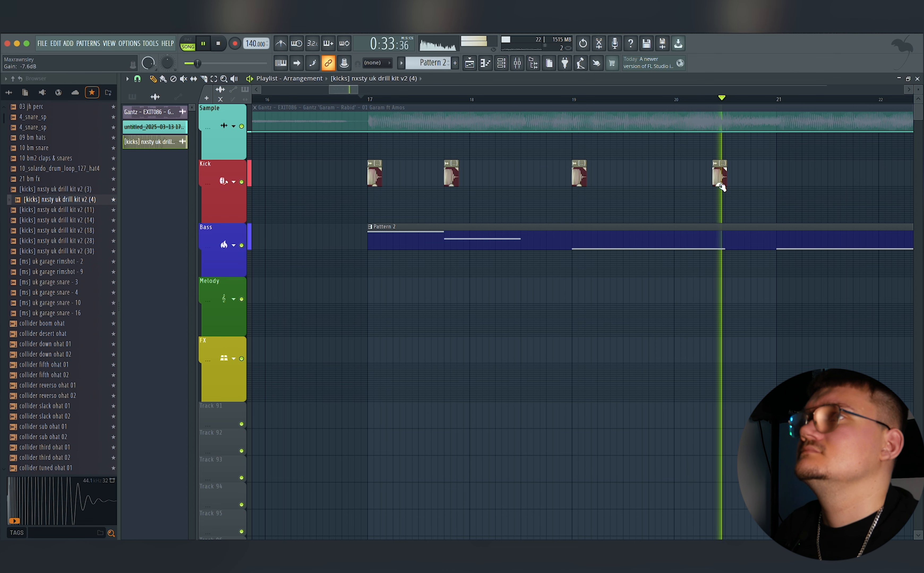
{"action": "left_click", "coordinate": [782, 183]}
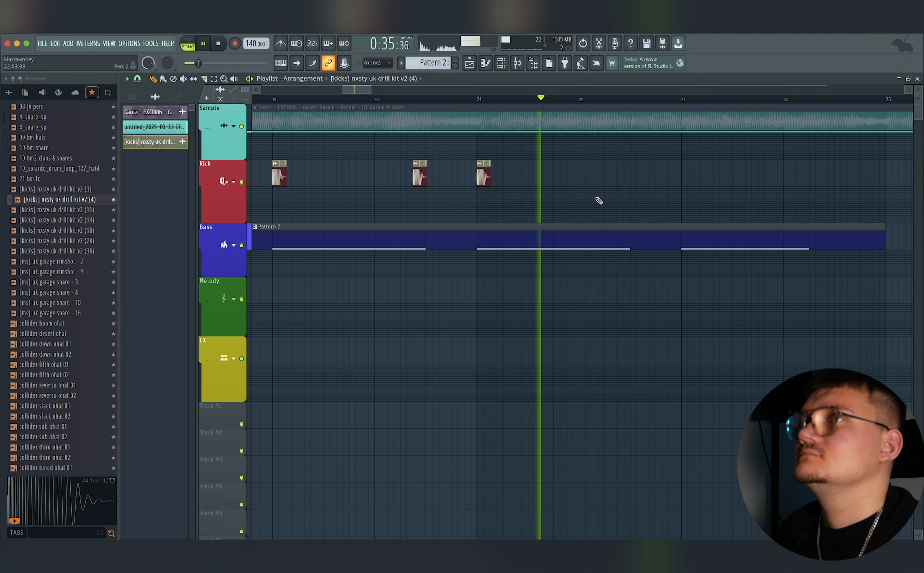
{"action": "left_click", "coordinate": [621, 184]}
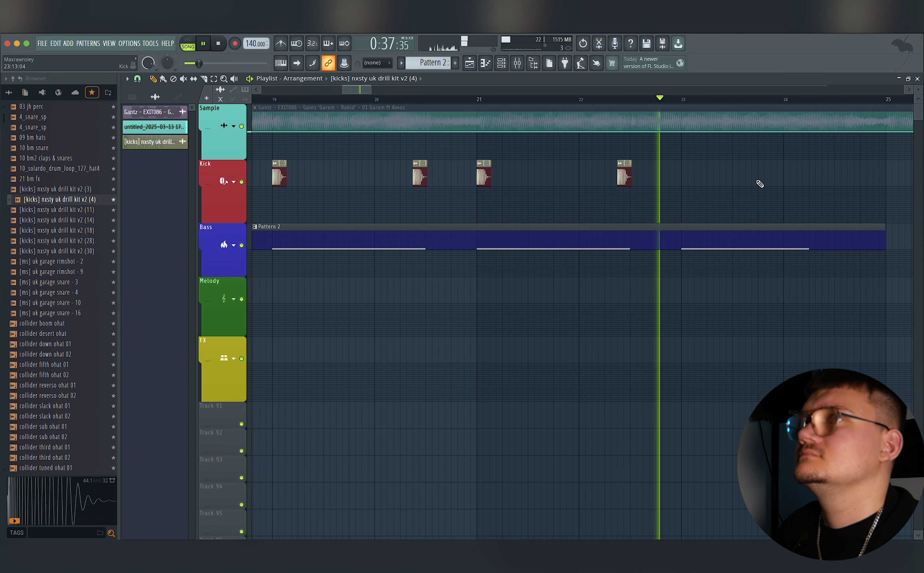
{"action": "key", "text": "space"}
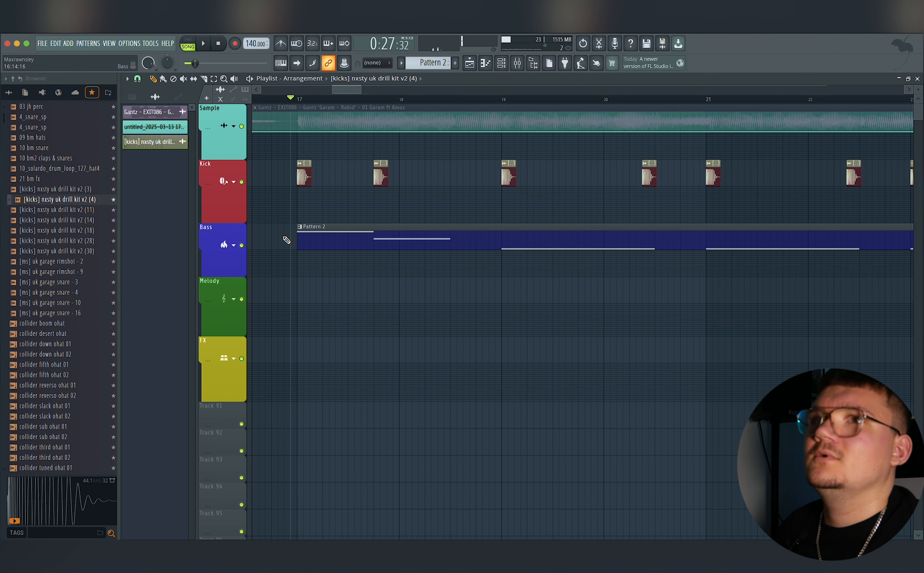
- Delete the first two notes of the bass in Pattern 2 and play the arrangement from bar 17
{"action": "mouse_move", "coordinate": [296, 230]}
{"action": "left_mouse_down"}
{"action": "mouse_move", "coordinate": [488, 229]}
{"action": "mouse_move", "coordinate": [296, 232]}
{"action": "left_mouse_up"}
{"action": "double_click", "coordinate": [324, 232]}
{"action": "scroll", "coordinate": [639, 227], "scroll_direction": "down", "scroll_amount": 1}
{"action": "right_click", "coordinate": [239, 230]}
{"action": "right_click", "coordinate": [258, 270]}
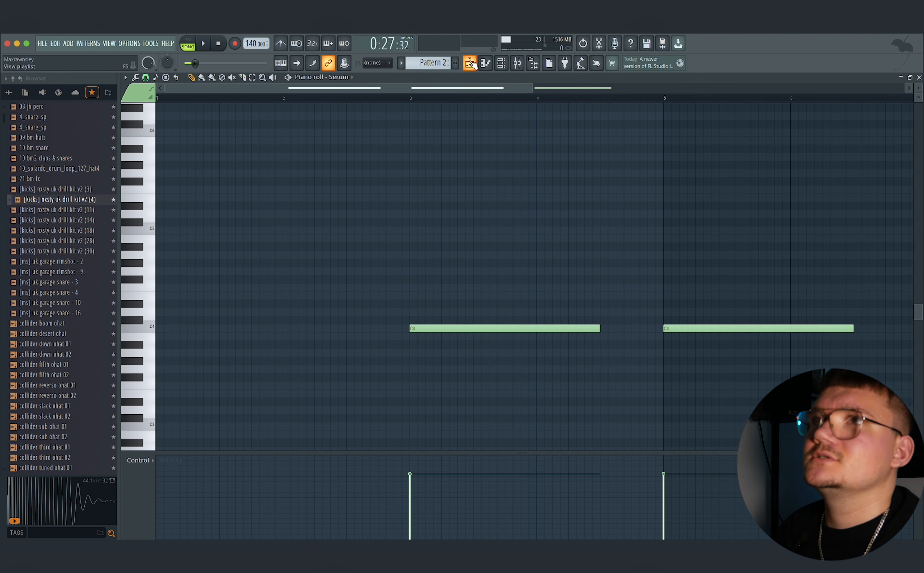
{"action": "key", "text": "F5"}
{"action": "scroll", "coordinate": [501, 239], "scroll_direction": "down", "scroll_amount": 4}
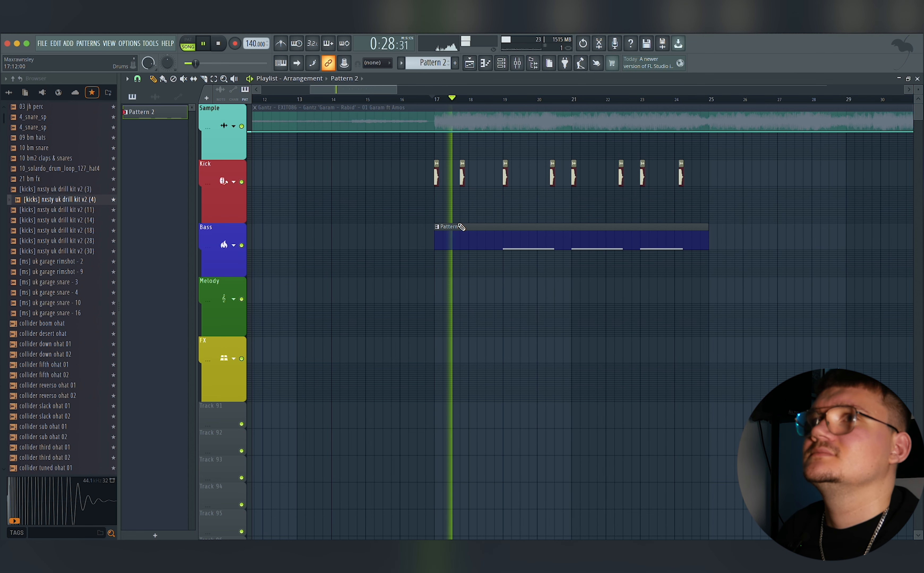
{"action": "scroll", "coordinate": [463, 226], "scroll_direction": "up", "scroll_amount": 3}
- Add a second Serum instrument to the channel rack and load the user preset IMANU REESE
{"action": "left_click", "coordinate": [502, 64]}
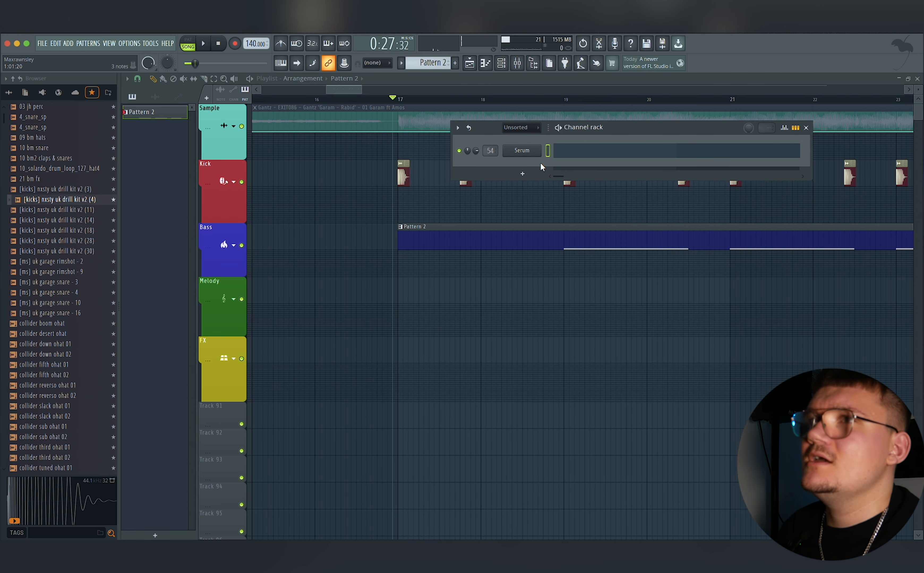
{"action": "left_click", "coordinate": [537, 175]}
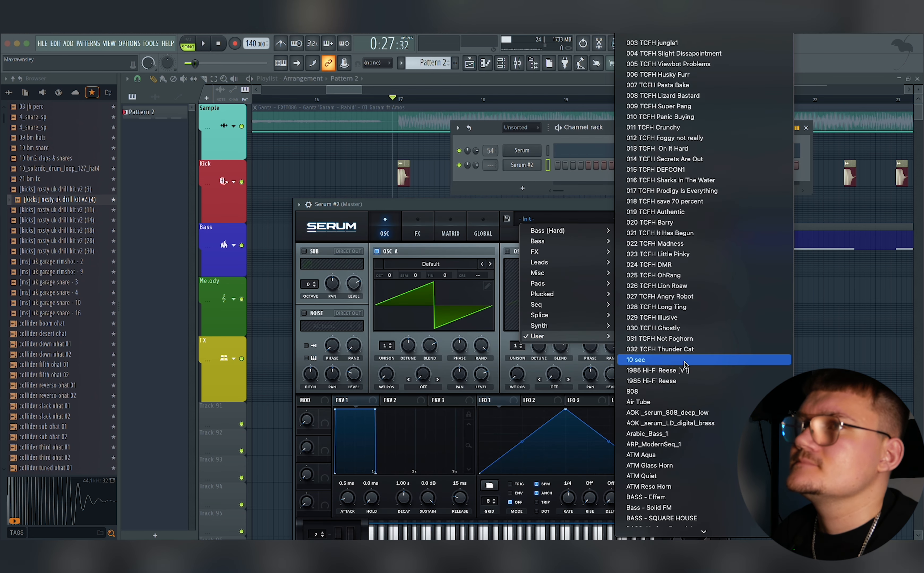
{"action": "scroll", "coordinate": [685, 365], "scroll_direction": "down", "scroll_amount": 20}
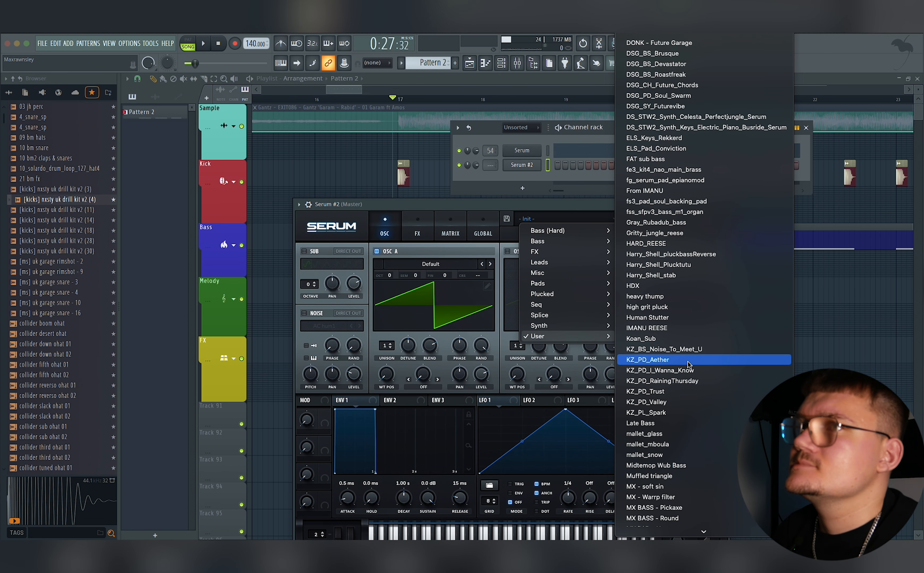
{"action": "left_click", "coordinate": [692, 329]}
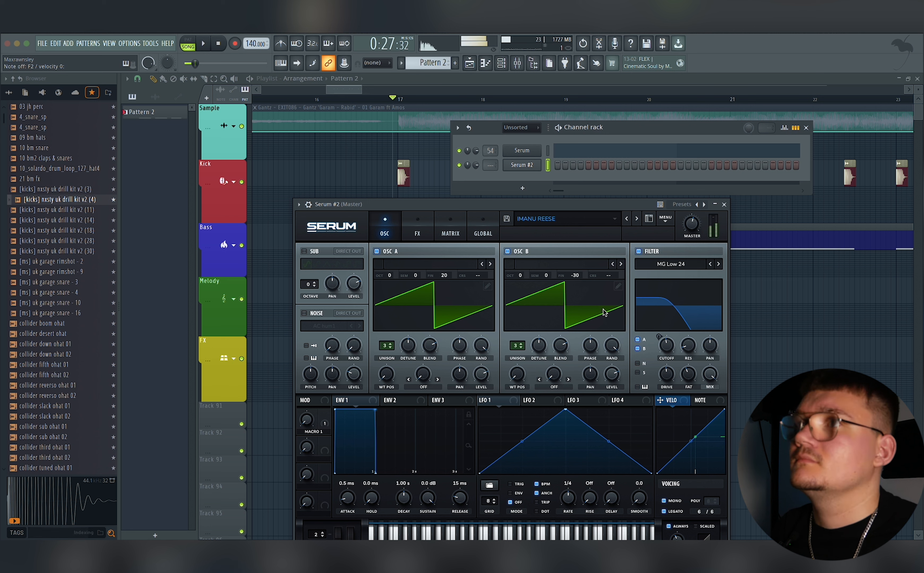
- Lower the filter cutoff of the IMANU REESE patch slightly and try the sound with the beat playing
{"action": "left_click_drag", "start_coordinate": [662, 345], "coordinate": [662, 358]}
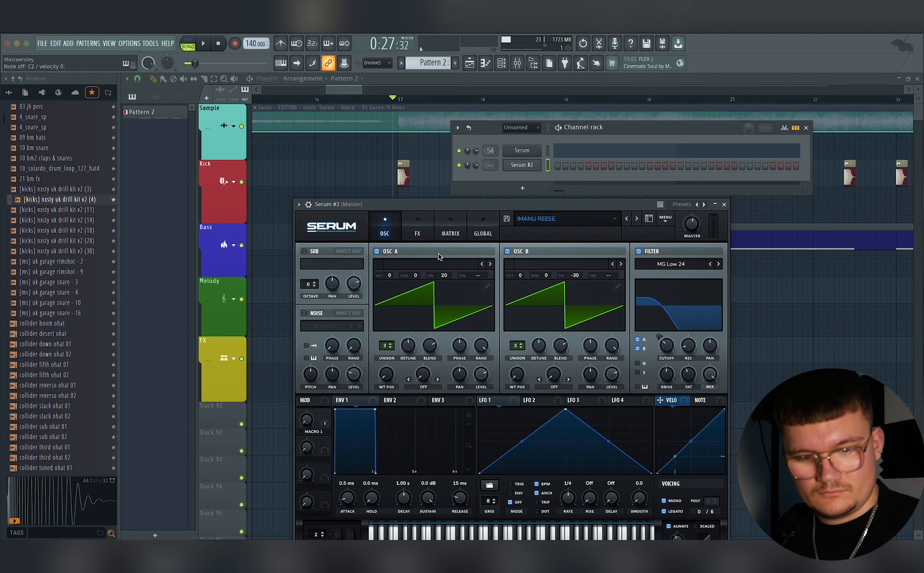
{"action": "key", "text": "space"}
{"action": "key", "text": "space"}
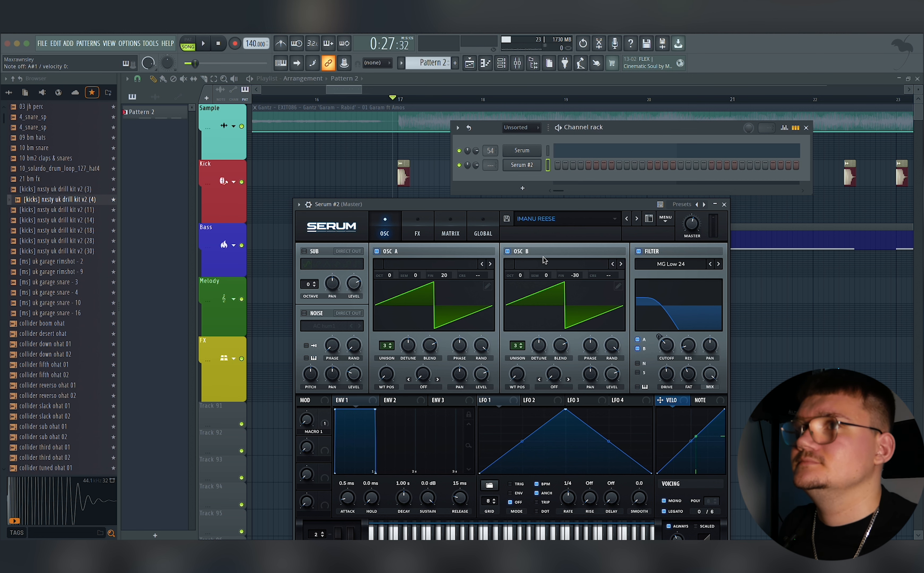
{"action": "left_click", "coordinate": [723, 204]}
- Route Serum #2 to mixer track 55 (Bass sc) and place Pattern 3 under the bass clip at bar 17
{"action": "key", "text": "F9"}
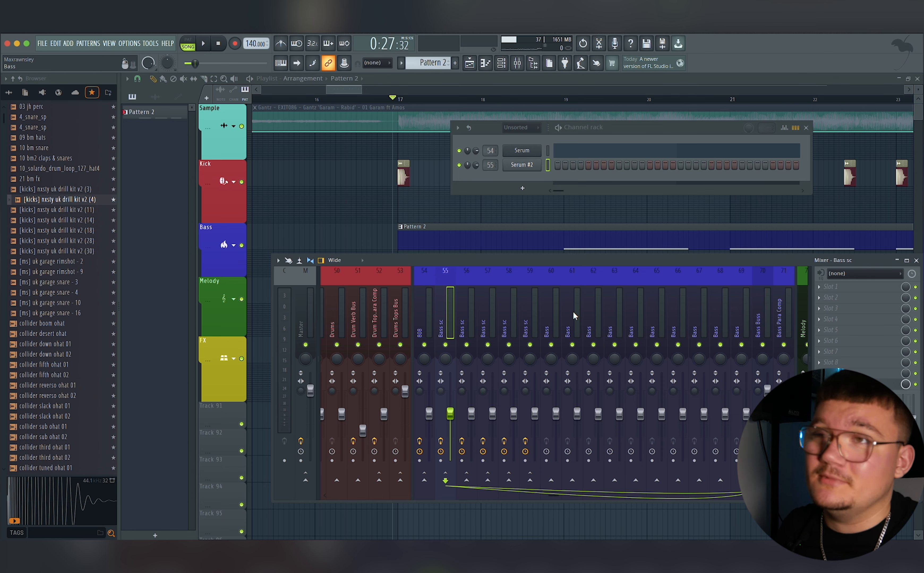
{"action": "left_click_drag", "start_coordinate": [154, 127], "coordinate": [398, 251]}
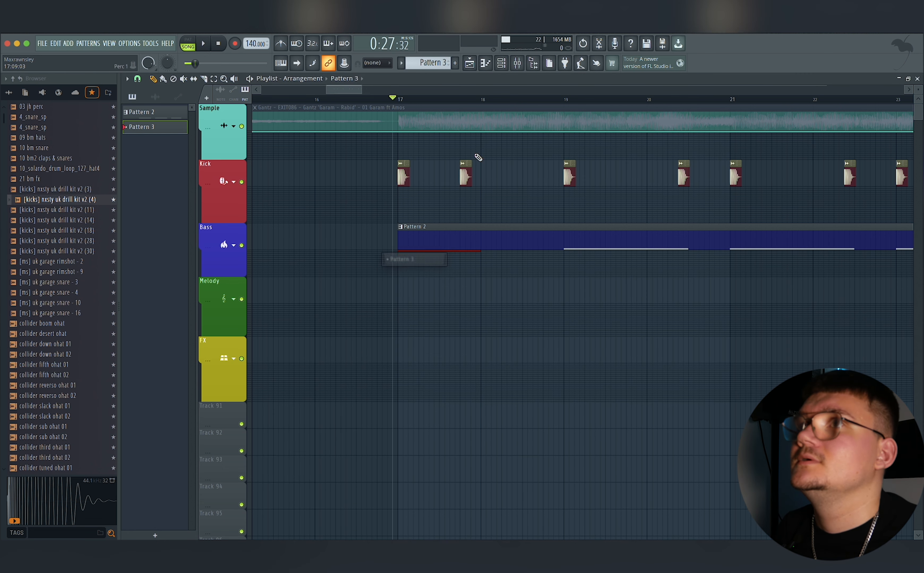
- Lower the compressor threshold of the sidechained Fruity Limiter on mixer track 55 and check the ducking in playback
{"action": "left_click", "coordinate": [517, 63]}
{"action": "left_click", "coordinate": [850, 385]}
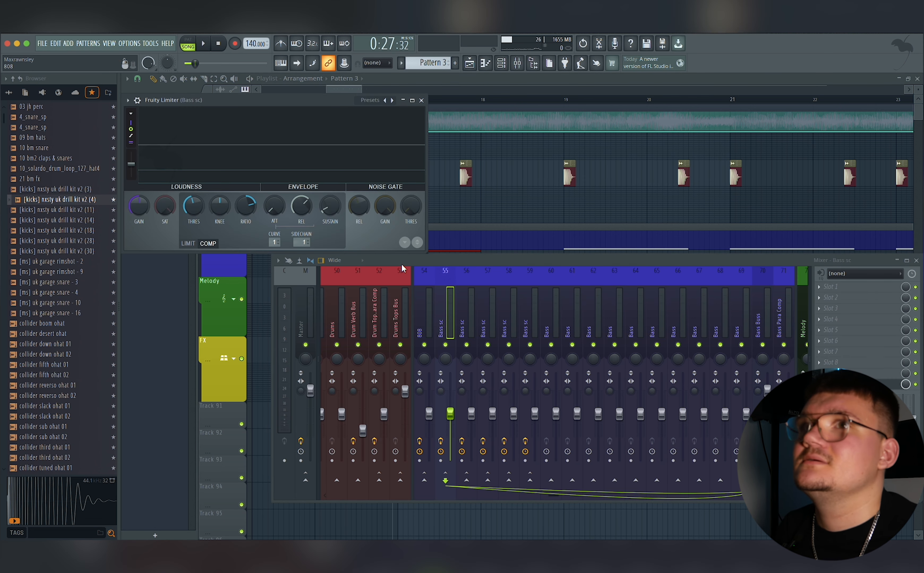
{"action": "left_click_drag", "start_coordinate": [201, 206], "coordinate": [202, 227]}
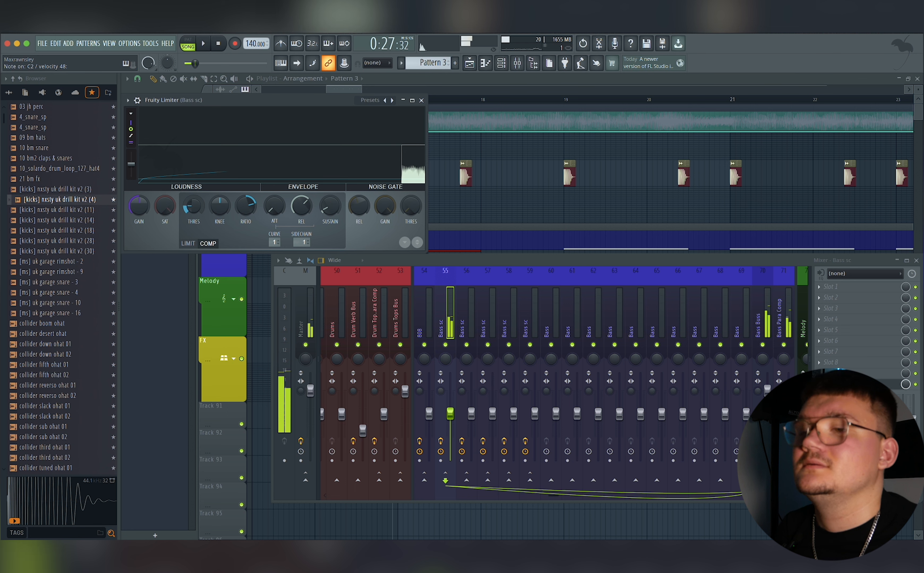
{"action": "key", "text": "space"}
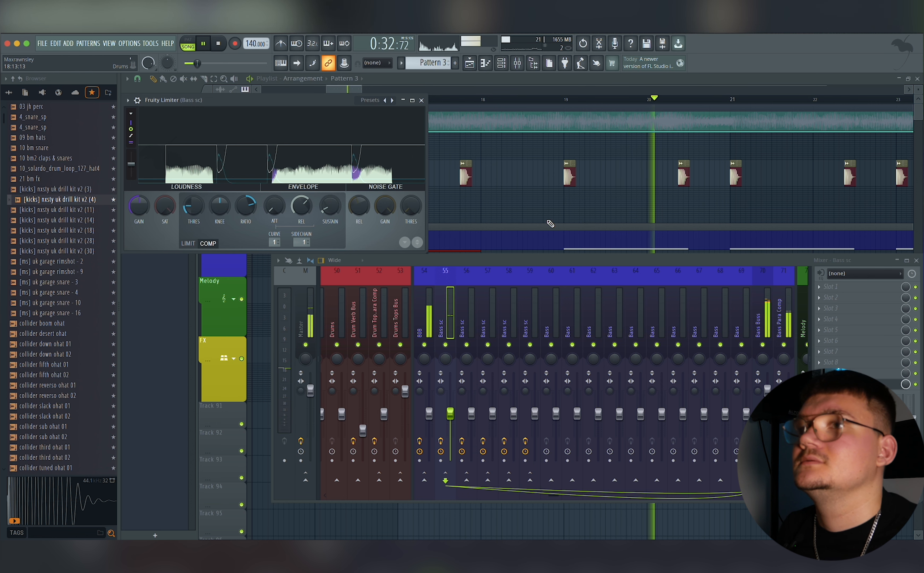
- Delete the C4 note at bar 3 of Pattern 2, return to the playlist and stop playback
{"action": "double_click", "coordinate": [605, 226]}
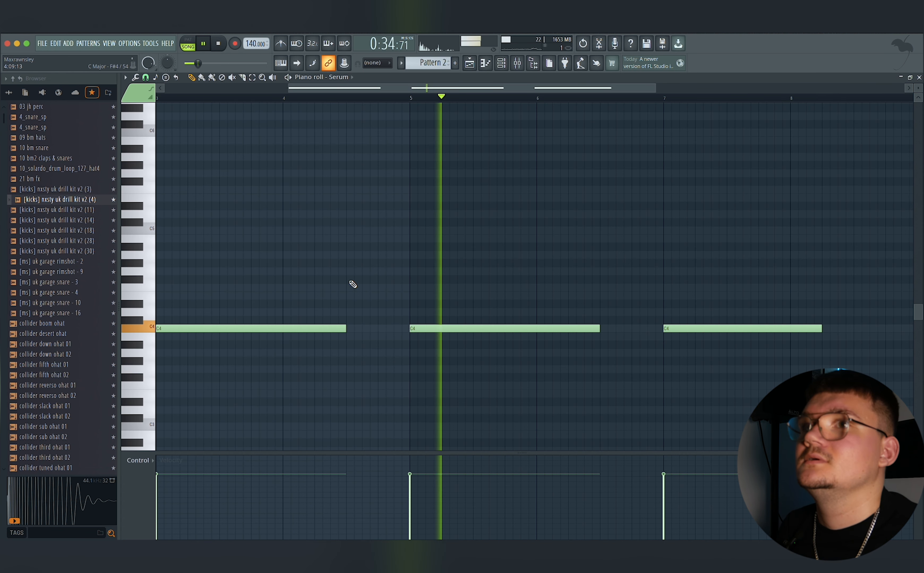
{"action": "right_click", "coordinate": [327, 328]}
{"action": "key", "text": "F5"}
{"action": "key", "text": "space"}
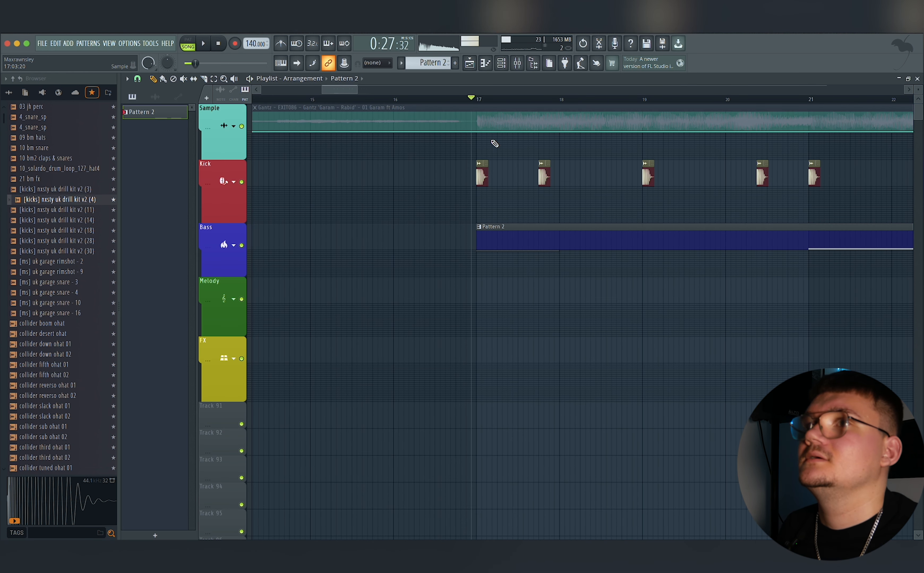
- Expand the Bass track group, open Pattern 3 and write consecutive C2, D#2 and A#1 notes for Serum #2
{"action": "left_click", "coordinate": [224, 246]}
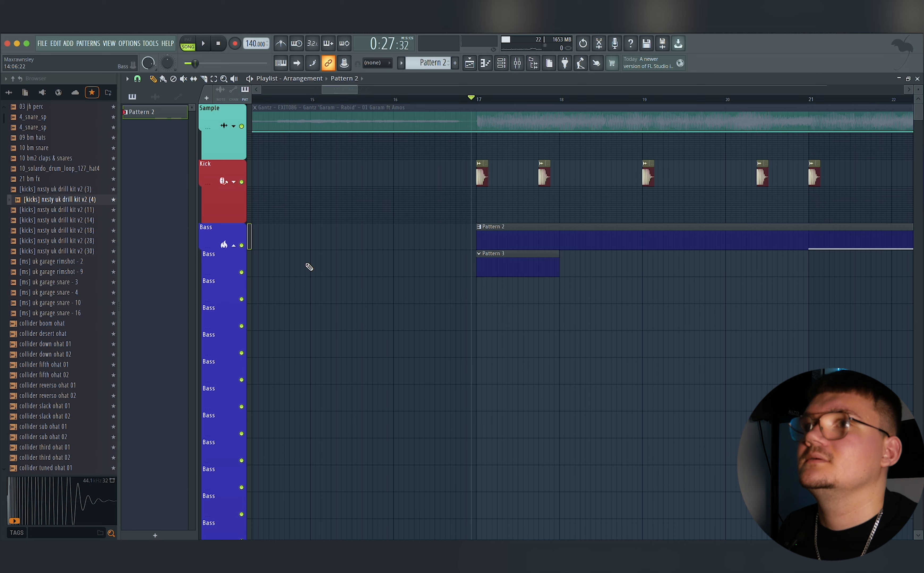
{"action": "double_click", "coordinate": [493, 256]}
{"action": "key", "text": "space"}
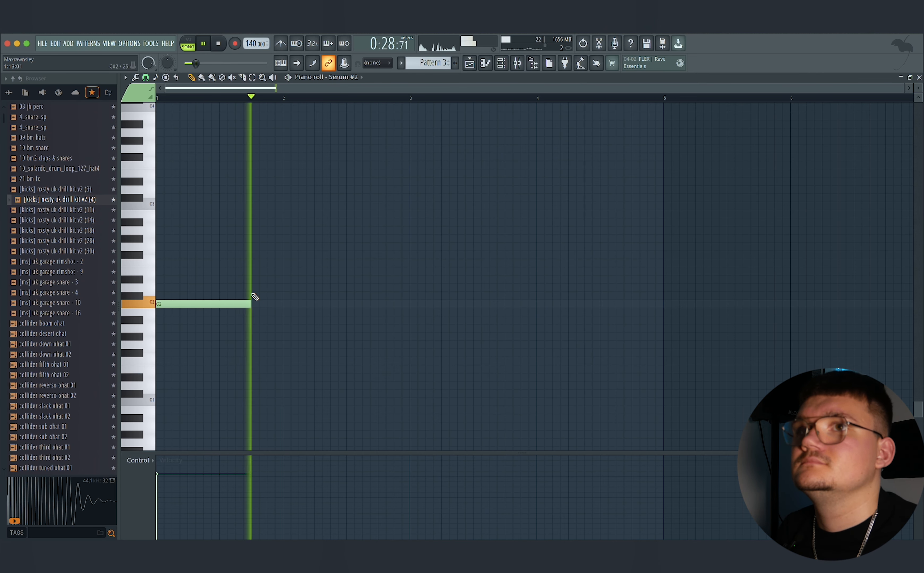
{"action": "key", "text": "space"}
{"action": "left_click", "coordinate": [253, 280]}
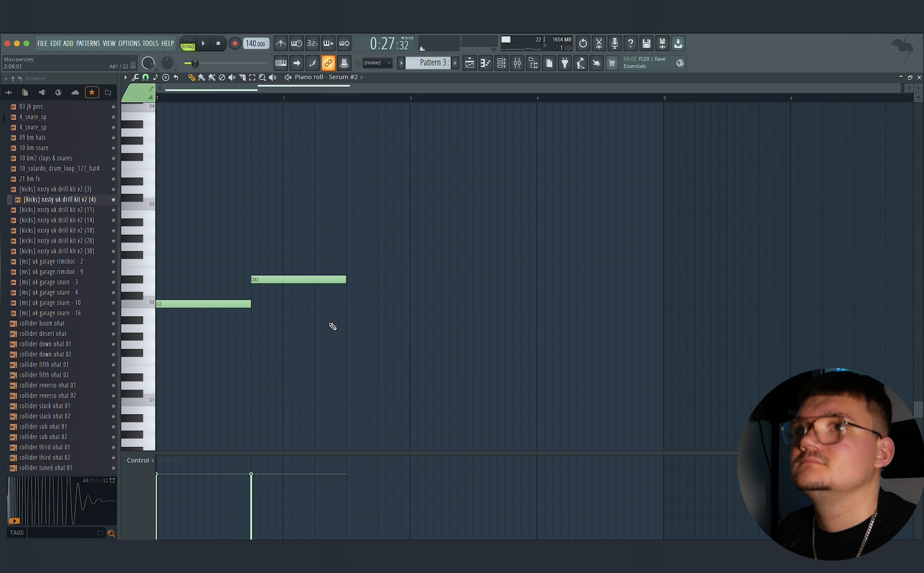
{"action": "left_click", "coordinate": [348, 321]}
{"action": "key", "text": "space"}
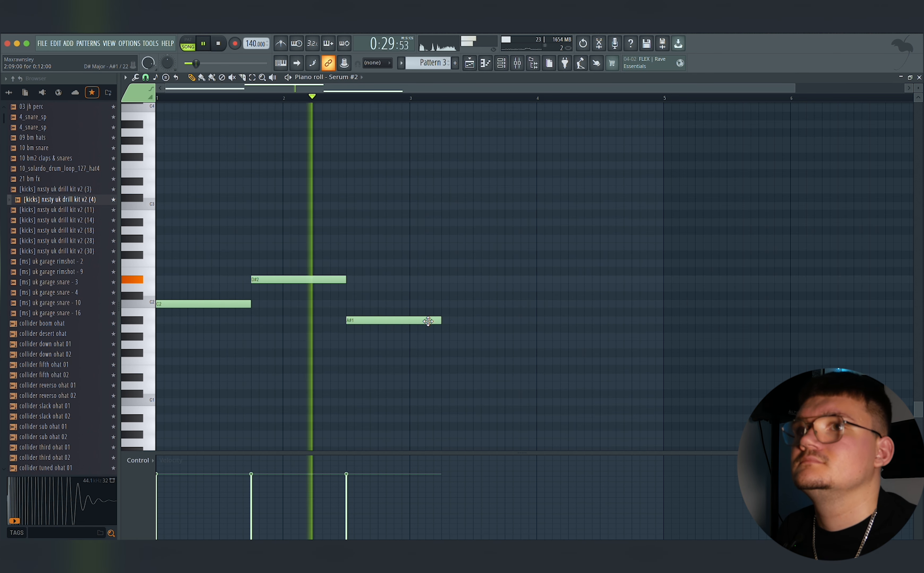
- Shorten the A#1 note to end at bar 3 and duplicate the three-note phrase from bar 3 to bar 5
{"action": "left_click_drag", "start_coordinate": [440, 322], "coordinate": [406, 327]}
{"action": "key", "text": "space"}
{"action": "left_click_drag", "start_coordinate": [417, 266], "coordinate": [446, 294]}
{"action": "left_click", "coordinate": [452, 268]}
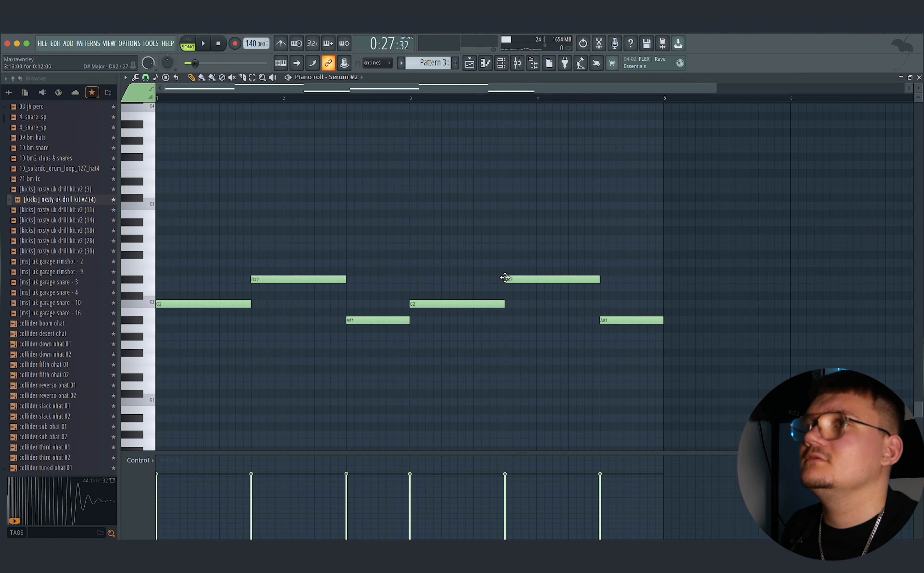
- Replace the last A#1 note with a D#3 followed by a short D#2 ending at bar 5, and return to the playlist
{"action": "scroll", "coordinate": [489, 255], "scroll_direction": "down", "scroll_amount": 1}
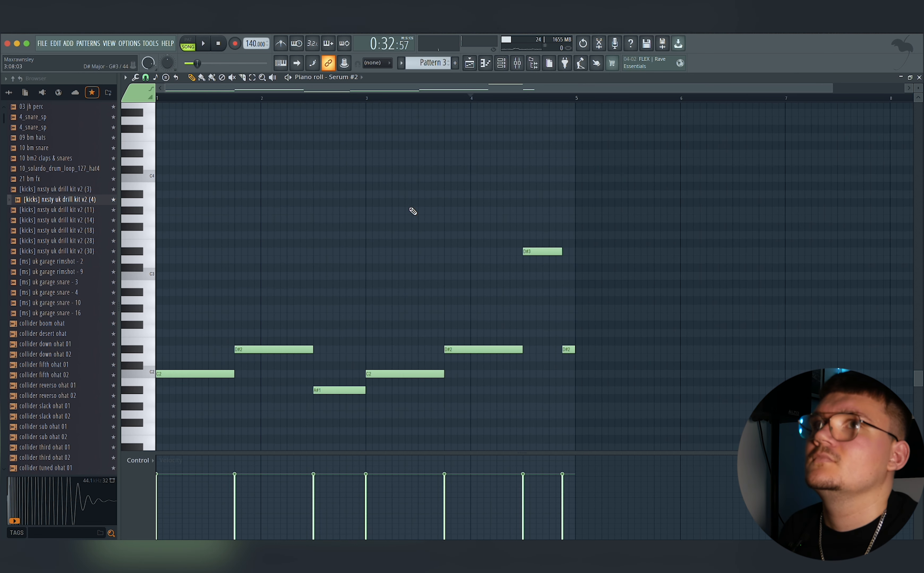
{"action": "scroll", "coordinate": [198, 137], "scroll_direction": "down", "scroll_amount": 1}
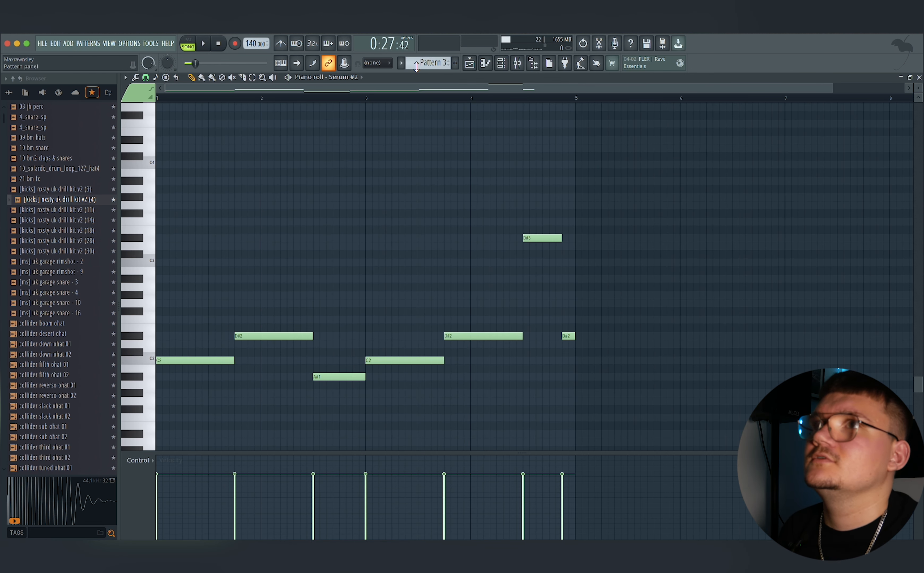
{"action": "left_click", "coordinate": [469, 63]}
- Open Serum #2 from the channel rack and audition a Macro 1 sweep during playback, returning the macro to 0%
{"action": "left_click", "coordinate": [501, 63]}
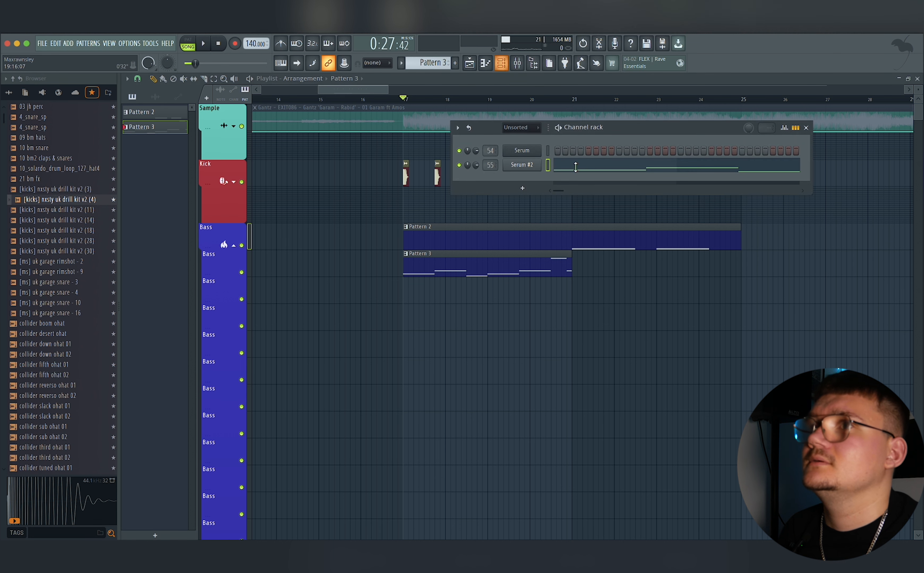
{"action": "left_click", "coordinate": [532, 165]}
{"action": "left_click_drag", "start_coordinate": [609, 203], "coordinate": [609, 127]}
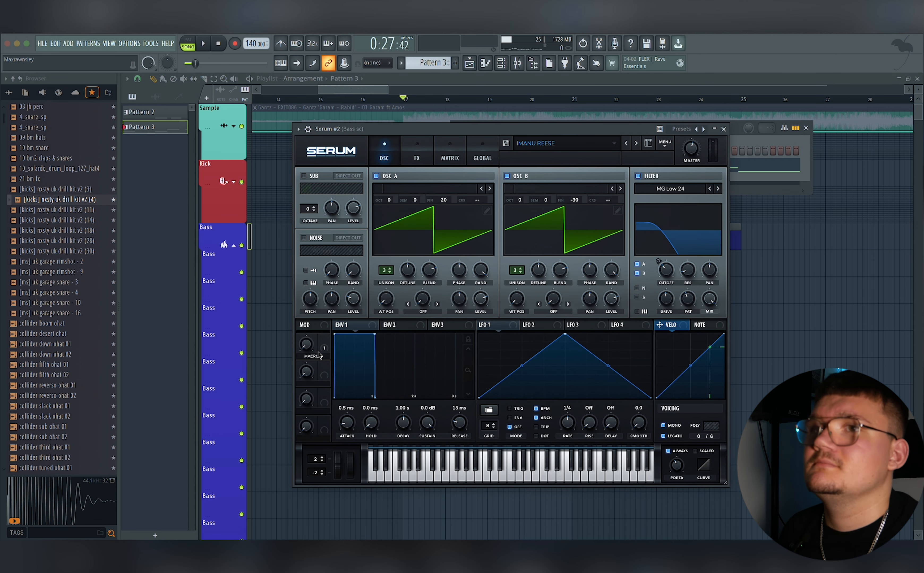
{"action": "key", "text": "space"}
{"action": "left_click_drag", "start_coordinate": [307, 346], "coordinate": [317, 387]}
{"action": "key", "text": "space"}
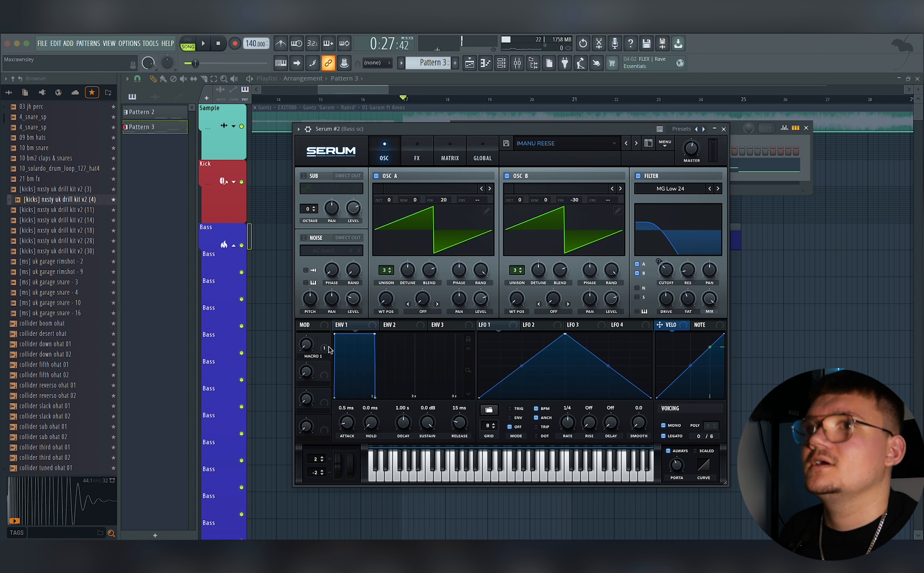
{"action": "key", "text": "space"}
{"action": "left_click_drag", "start_coordinate": [306, 344], "coordinate": [300, 393]}
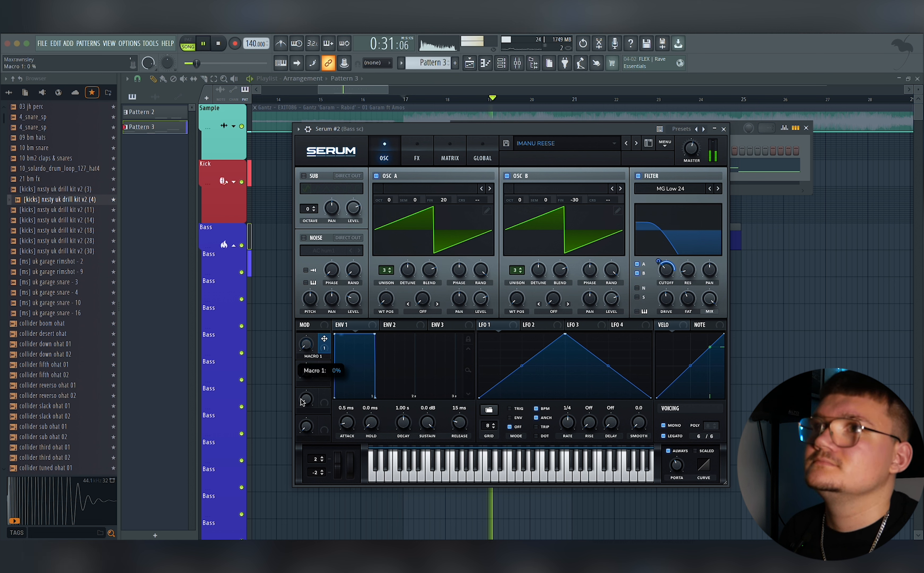
{"action": "key", "text": "space"}
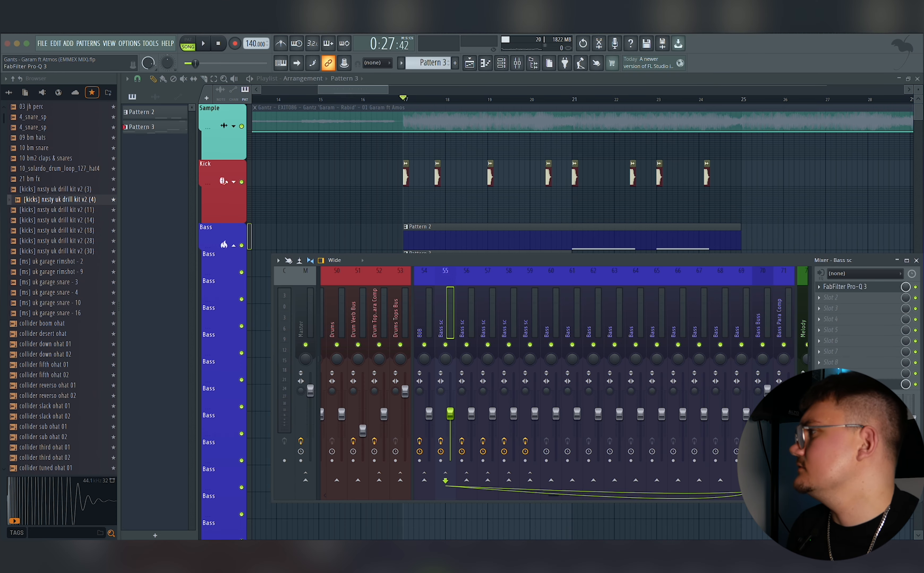
- Open FabFilter Pro-Q 3 on the Bass sc mixer track and add a bell boost of about 2 dB near 592 Hz
{"action": "left_click", "coordinate": [844, 287]}
{"action": "key", "text": "space"}
{"action": "left_click_drag", "start_coordinate": [592, 329], "coordinate": [474, 321]}
{"action": "scroll", "coordinate": [470, 308], "scroll_direction": "down", "scroll_amount": 2}
{"action": "scroll", "coordinate": [469, 308], "scroll_direction": "up", "scroll_amount": 6}
{"action": "key", "text": "space"}
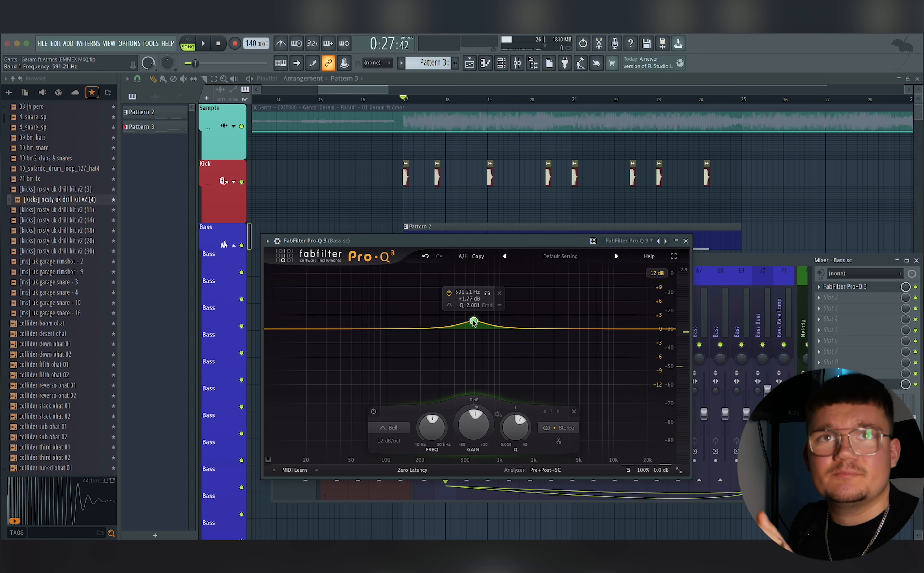
{"action": "scroll", "coordinate": [474, 322], "scroll_direction": "down", "scroll_amount": 3}
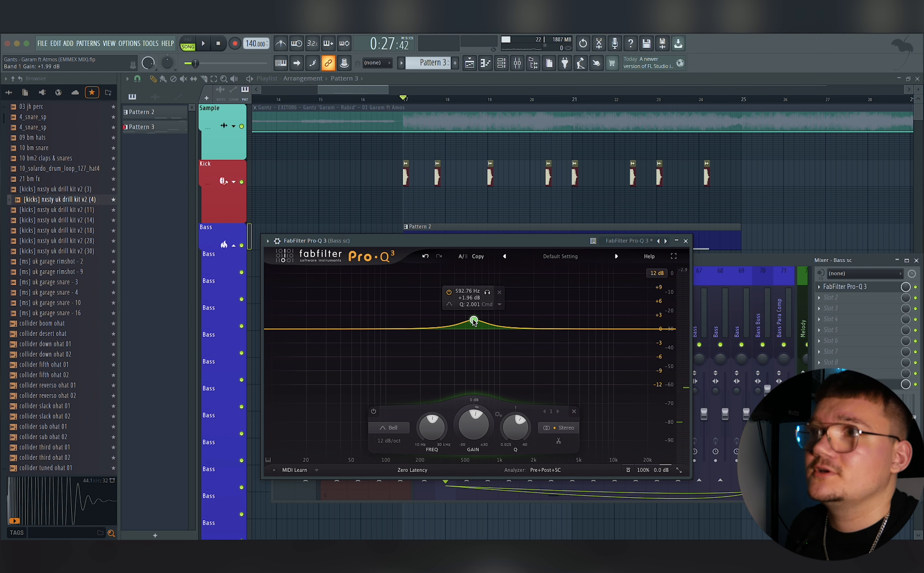
- Raise and narrow the first bell, add a second bell of about +4.3 dB near 4.37 kHz with Q 8.7, and close the EQ
{"action": "key", "text": "space"}
{"action": "mouse_move", "coordinate": [474, 322]}
{"action": "left_mouse_down"}
{"action": "mouse_move", "coordinate": [479, 297]}
{"action": "mouse_move", "coordinate": [478, 308]}
{"action": "left_mouse_up"}
{"action": "key", "text": "space"}
{"action": "left_click_drag", "start_coordinate": [555, 329], "coordinate": [573, 311]}
{"action": "scroll", "coordinate": [553, 322], "scroll_direction": "up", "scroll_amount": 8}
{"action": "key", "text": "space"}
{"action": "key", "text": "space"}
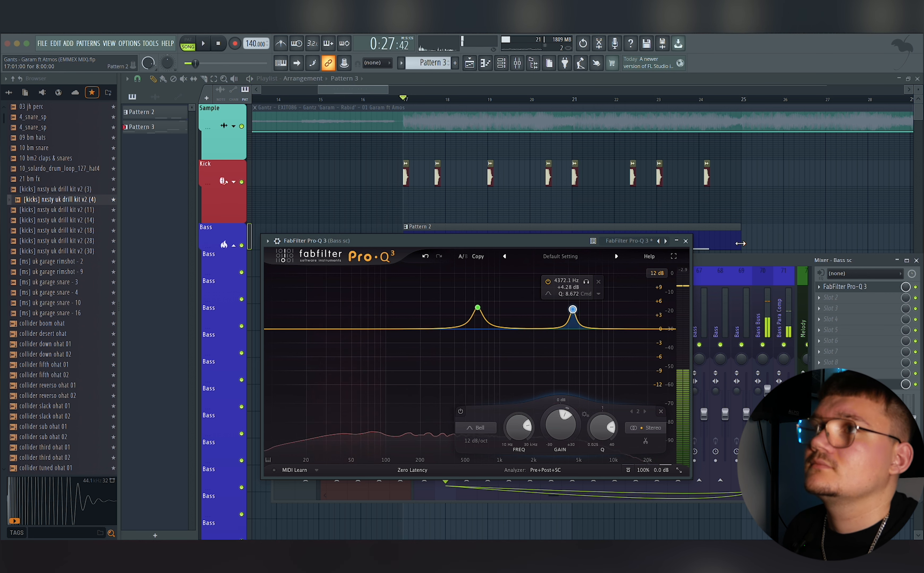
{"action": "left_click", "coordinate": [686, 241]}
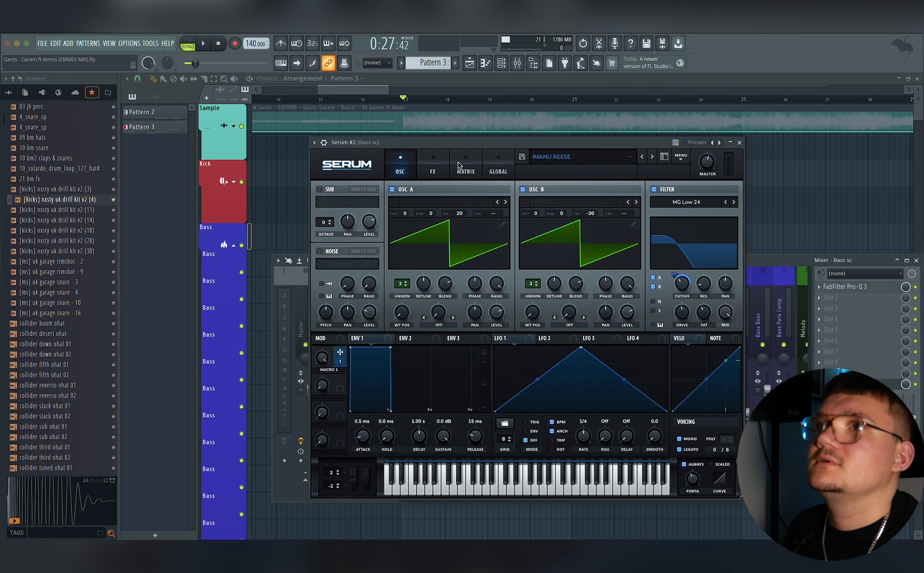
- Close Serum, rename mixer track 56 to "Reese bass high reverb" and send the Bass sc track 55 to it
{"action": "left_click_drag", "start_coordinate": [652, 138], "coordinate": [521, 185]}
{"action": "left_click", "coordinate": [608, 190]}
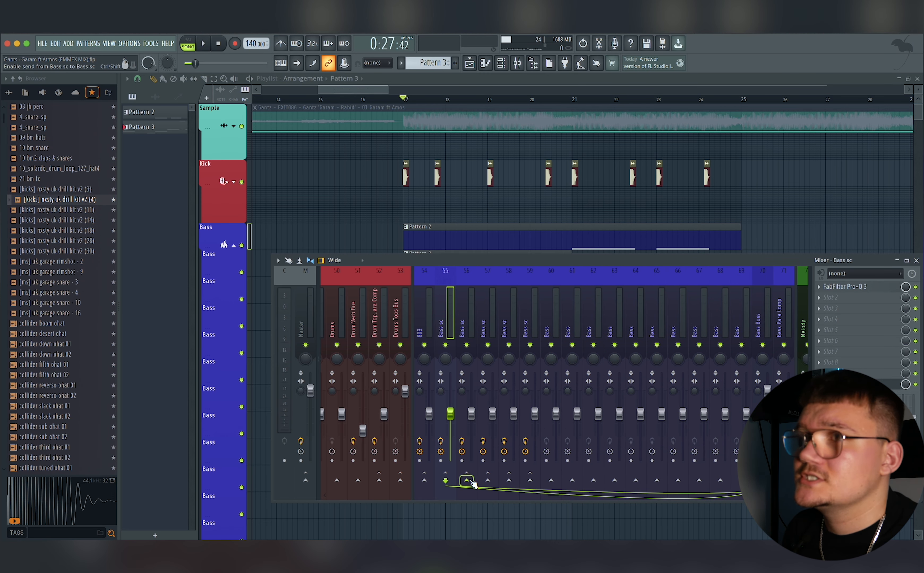
{"action": "right_click", "coordinate": [468, 313]}
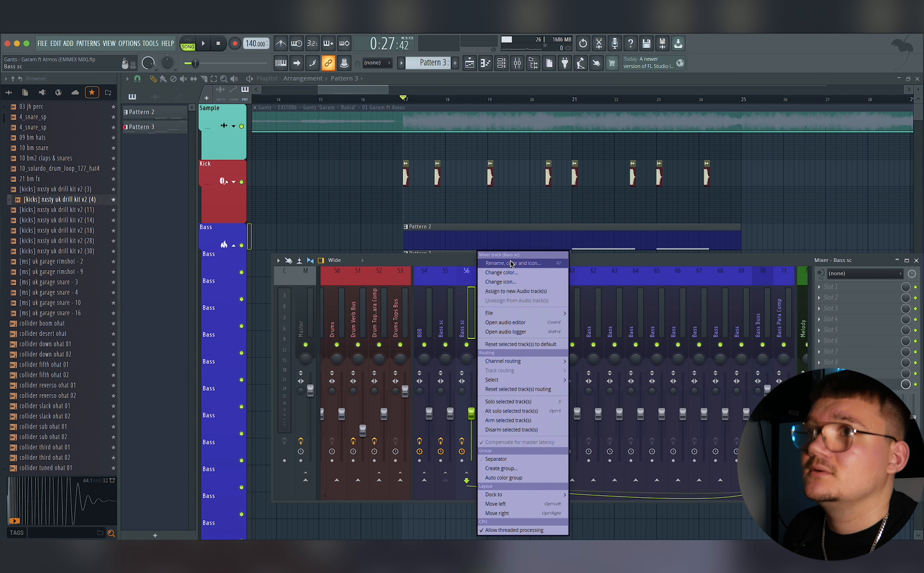
{"action": "left_click", "coordinate": [524, 276]}
{"action": "type", "text": "Reese"}
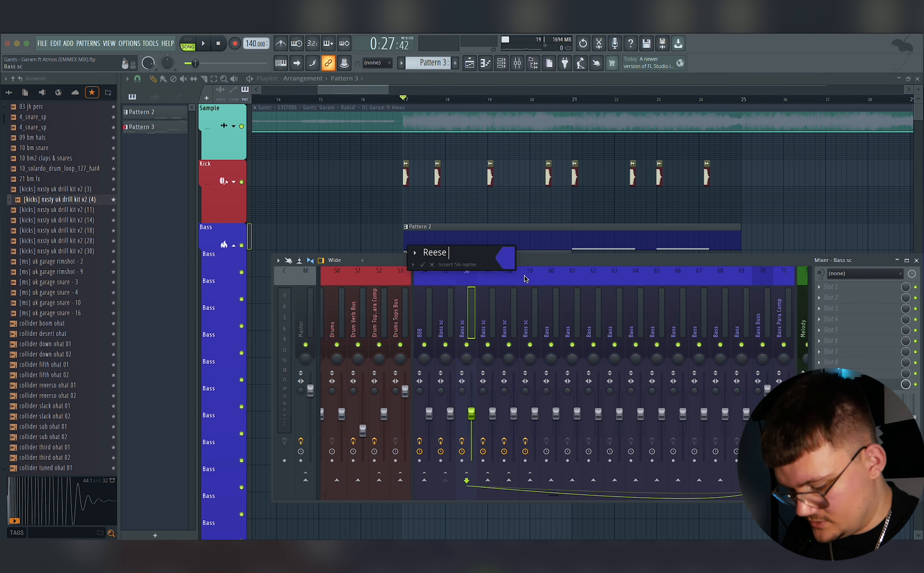
{"action": "type", "text": " bass high reverb"}
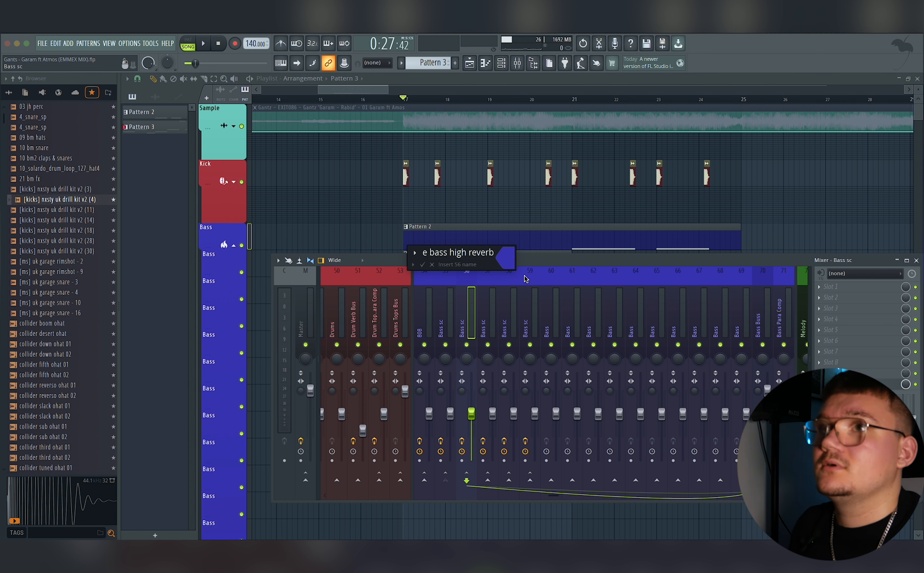
{"action": "key", "text": "Return"}
{"action": "key", "text": "Left"}
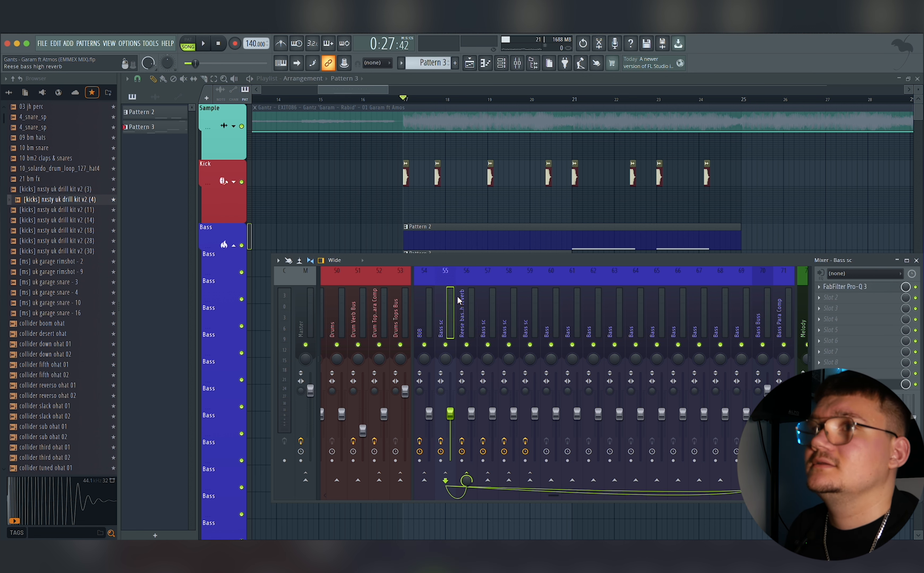
- Load Fruity Parametric EQ 2 in the reverb track's first slot and use band 1 as a high-pass cutting up into the mids
{"action": "left_click", "coordinate": [833, 290]}
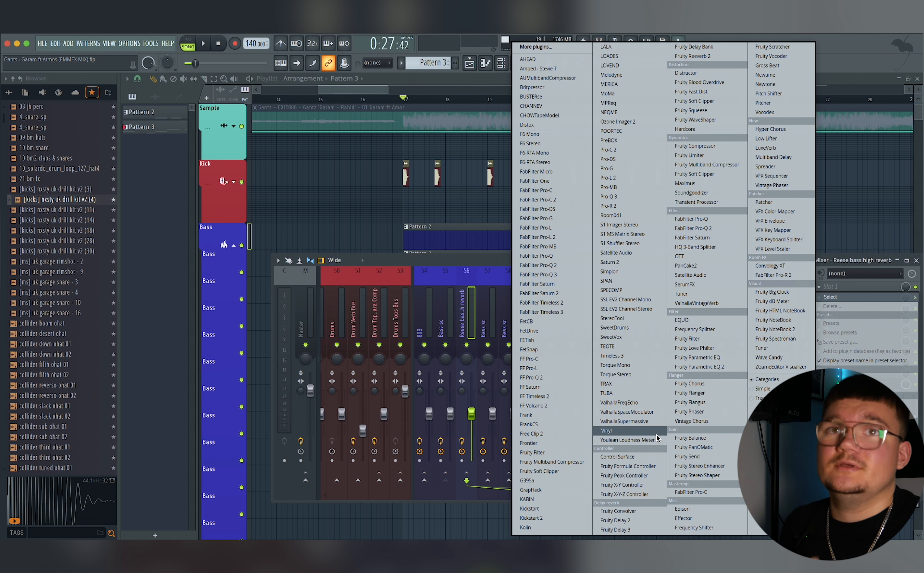
{"action": "left_click", "coordinate": [699, 366]}
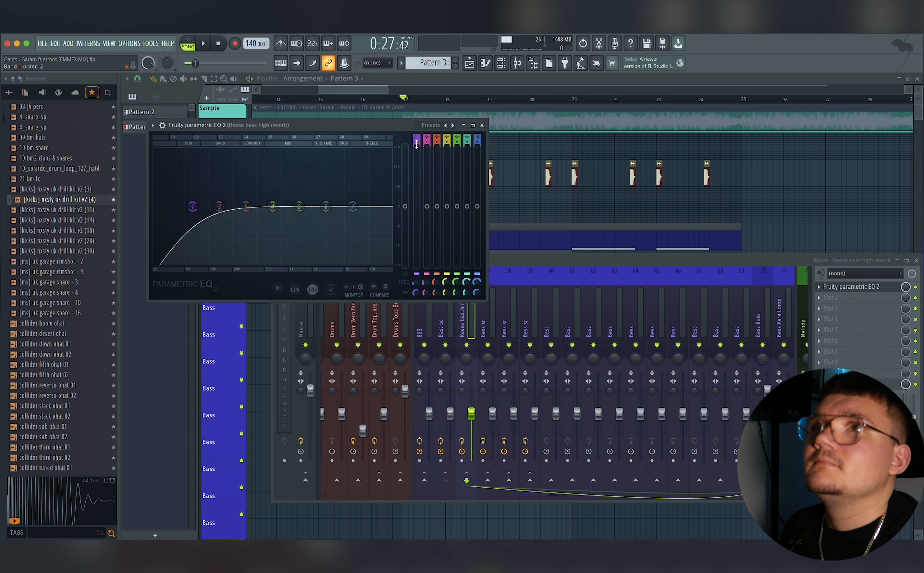
{"action": "key", "text": "space"}
{"action": "left_click_drag", "start_coordinate": [198, 207], "coordinate": [279, 209]}
{"action": "scroll", "coordinate": [282, 211], "scroll_direction": "down", "scroll_amount": 5}
{"action": "scroll", "coordinate": [281, 211], "scroll_direction": "up", "scroll_amount": 4}
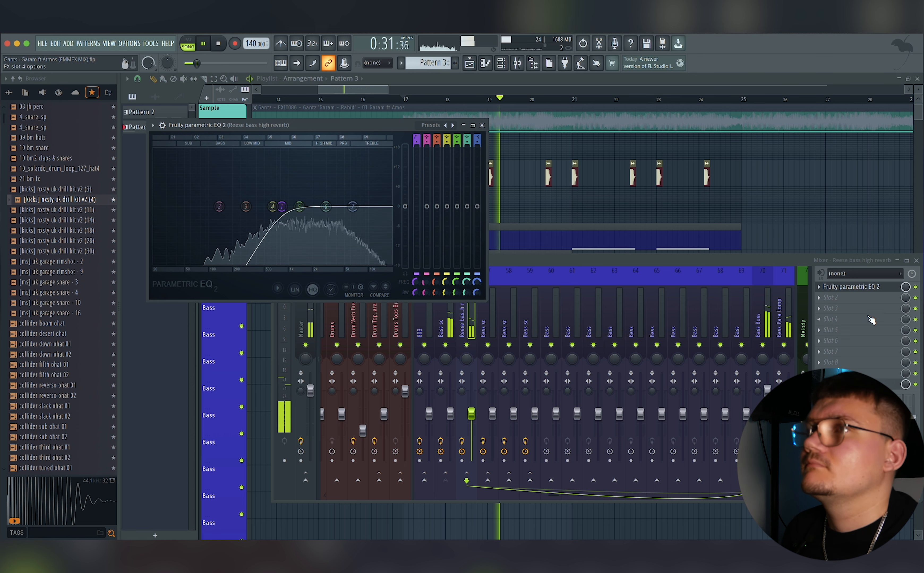
{"action": "key", "text": "space"}
- Load ValhallaVintageVerb after the EQ, set its decay to 12.33 s and its low cut to 650 Hz
{"action": "left_click", "coordinate": [830, 297]}
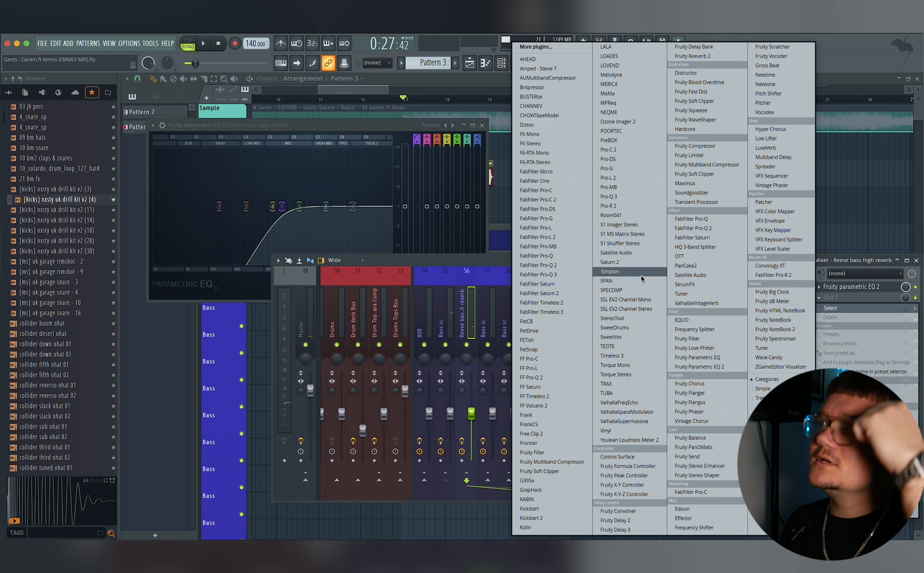
{"action": "left_click", "coordinate": [686, 304]}
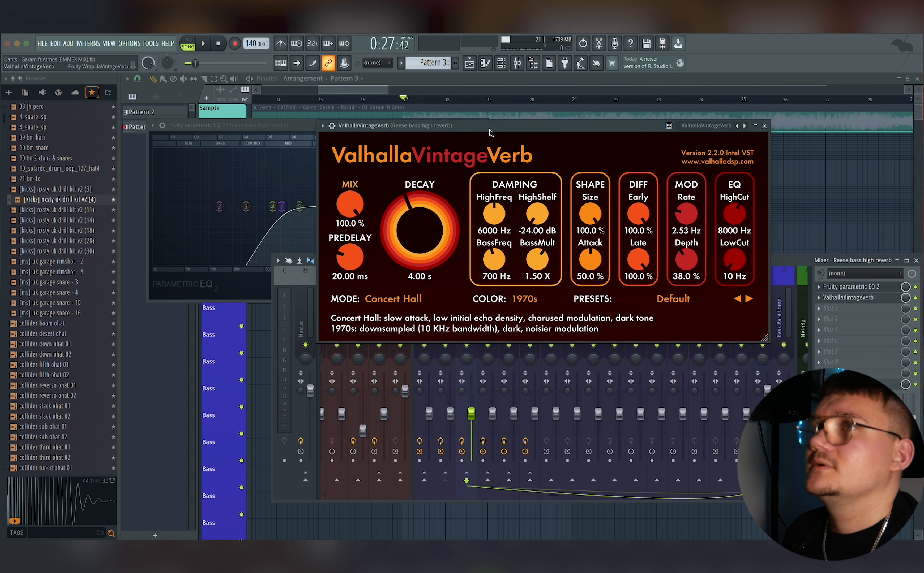
{"action": "left_click_drag", "start_coordinate": [516, 113], "coordinate": [442, 272]}
{"action": "key", "text": "space"}
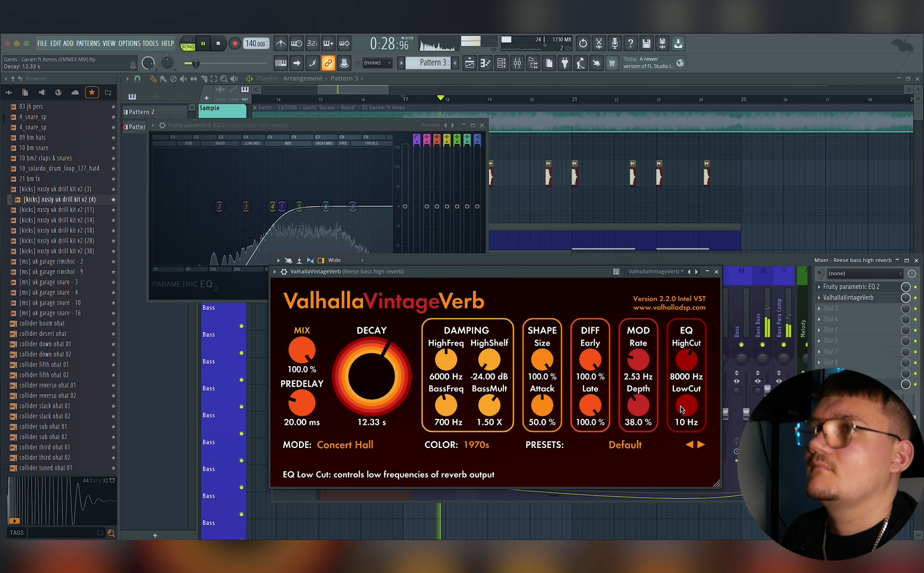
{"action": "left_click_drag", "start_coordinate": [686, 405], "coordinate": [665, 359]}
- Reduce the reverb decay to about 5 s, close the reverb and EQ windows, and return to the playlist
{"action": "left_click_drag", "start_coordinate": [396, 277], "coordinate": [401, 315]}
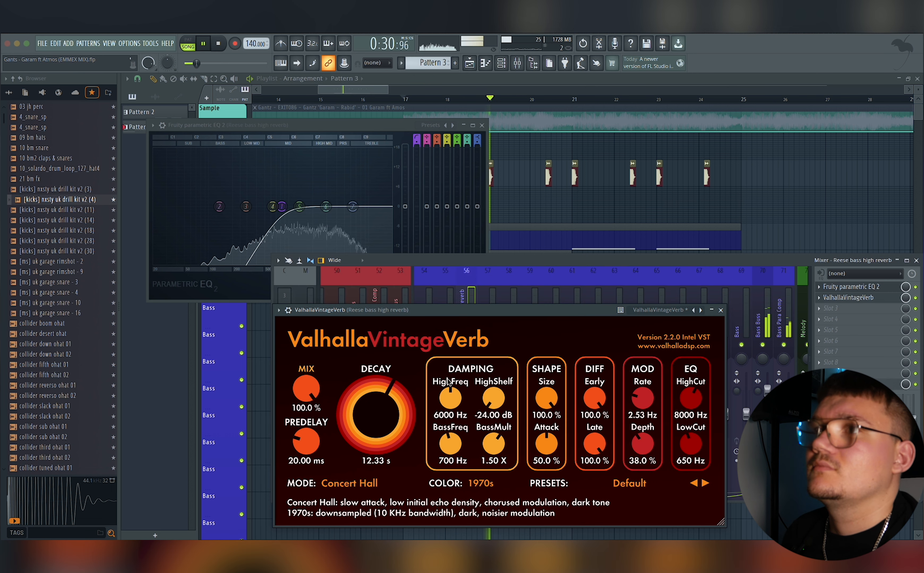
{"action": "left_click_drag", "start_coordinate": [384, 414], "coordinate": [371, 418]}
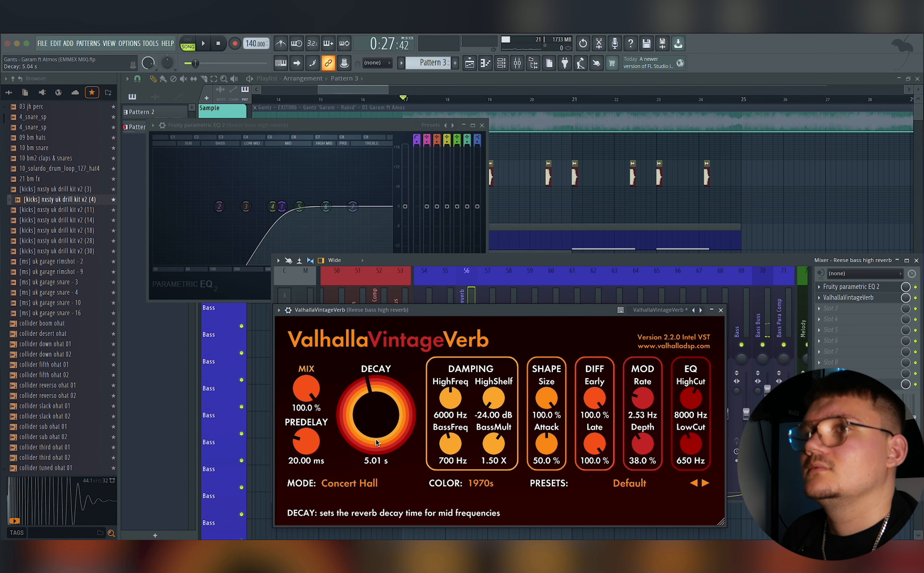
{"action": "key", "text": "space"}
{"action": "left_click", "coordinate": [720, 310]}
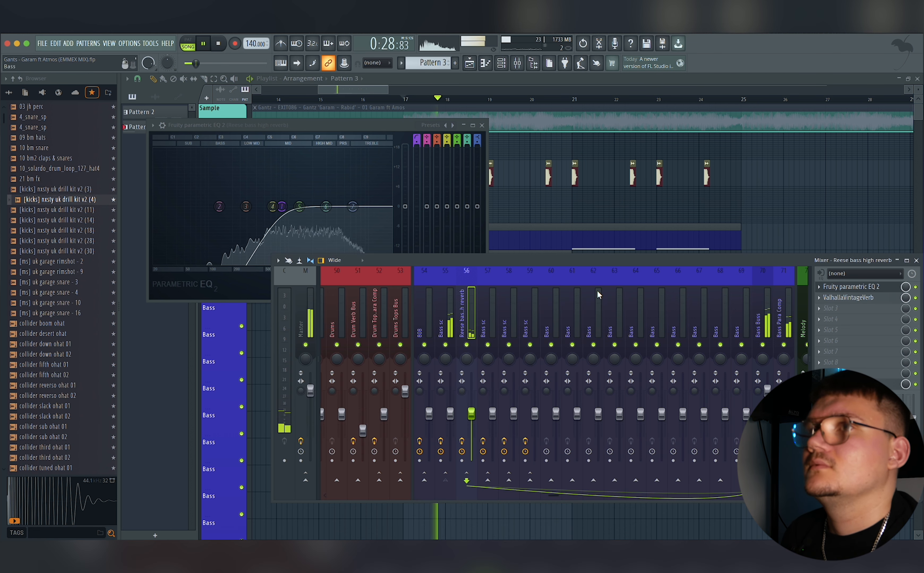
{"action": "left_click", "coordinate": [483, 125]}
{"action": "key", "text": "space"}
{"action": "key", "text": "F9"}
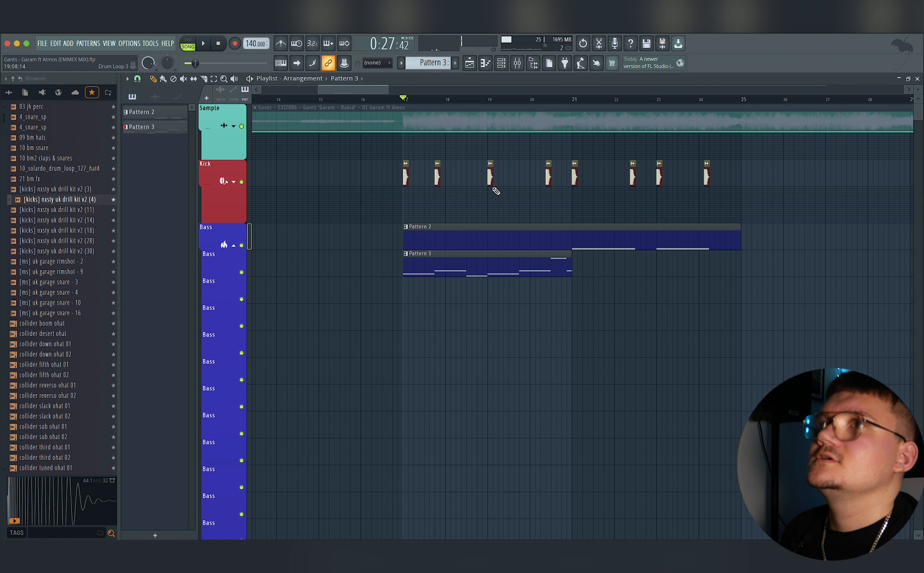
- Reopen Serum #2, tweak Macro 1 and create an automation clip for it as the last tweaked parameter
{"action": "left_click", "coordinate": [517, 69]}
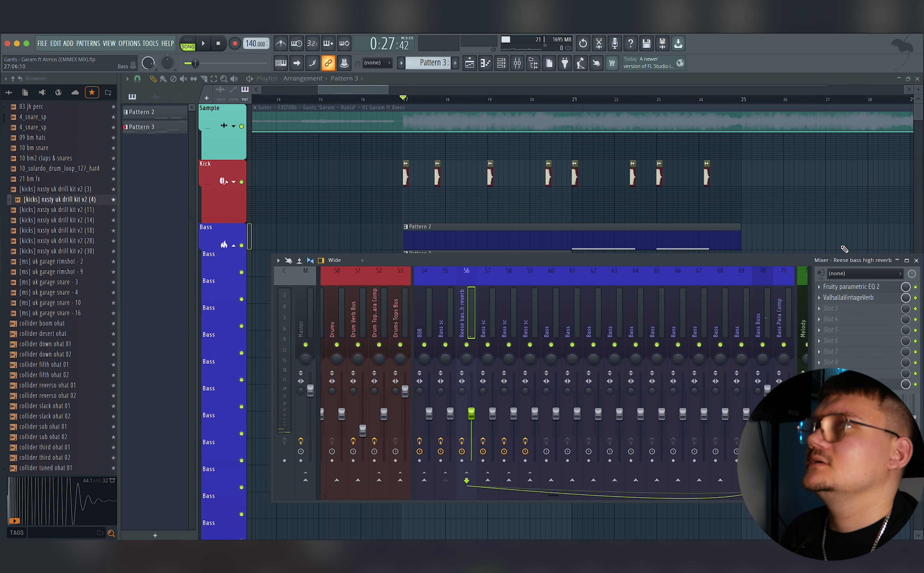
{"action": "left_click", "coordinate": [503, 67]}
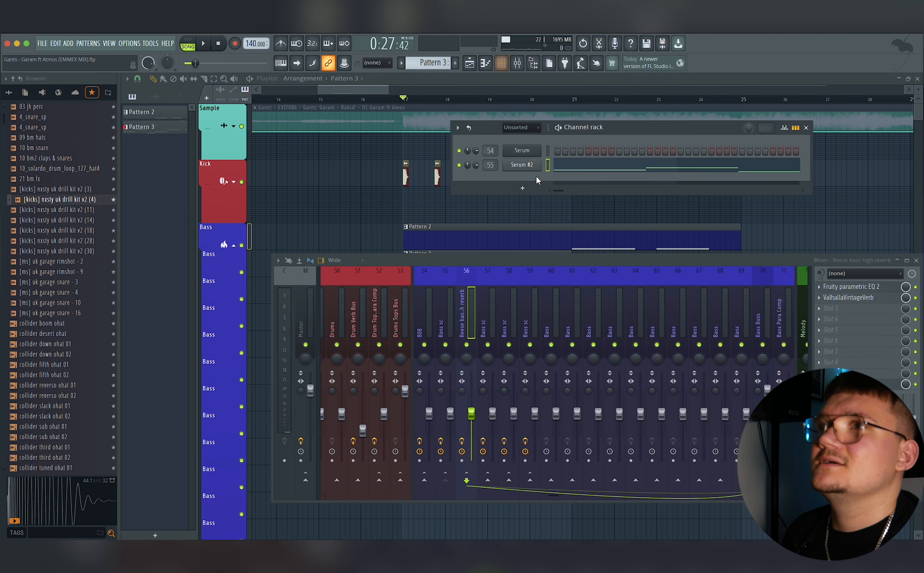
{"action": "left_click", "coordinate": [531, 166]}
{"action": "left_click_drag", "start_coordinate": [520, 192], "coordinate": [658, 143]}
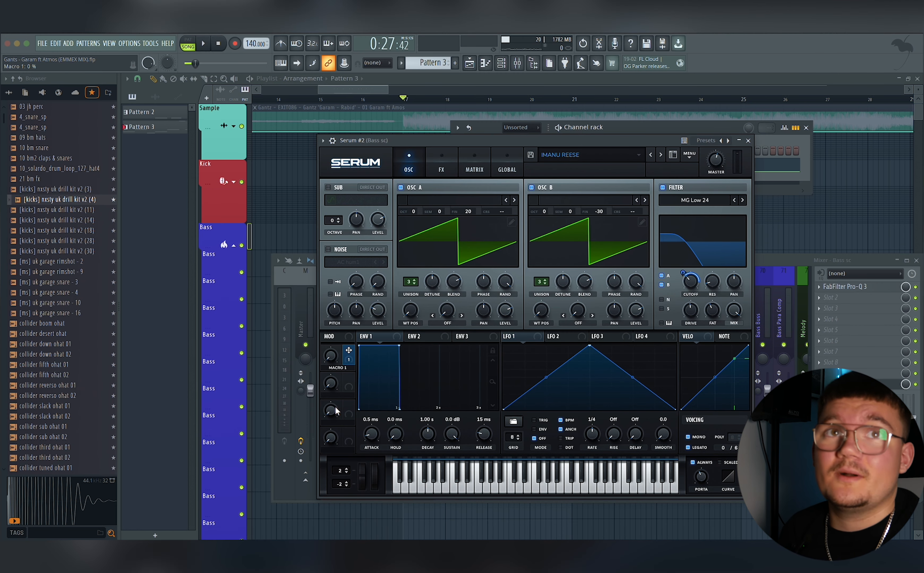
{"action": "left_click_drag", "start_coordinate": [333, 375], "coordinate": [333, 329]}
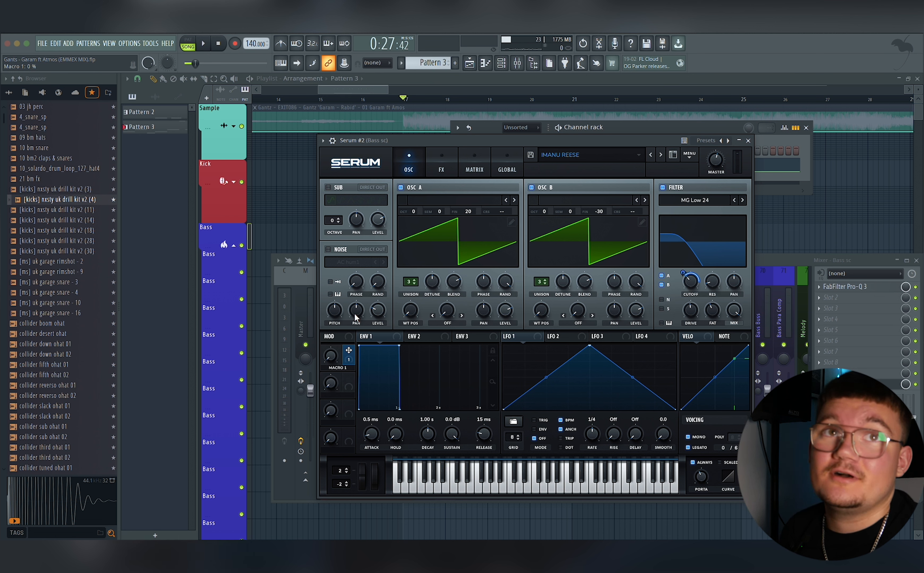
{"action": "left_click", "coordinate": [151, 44]}
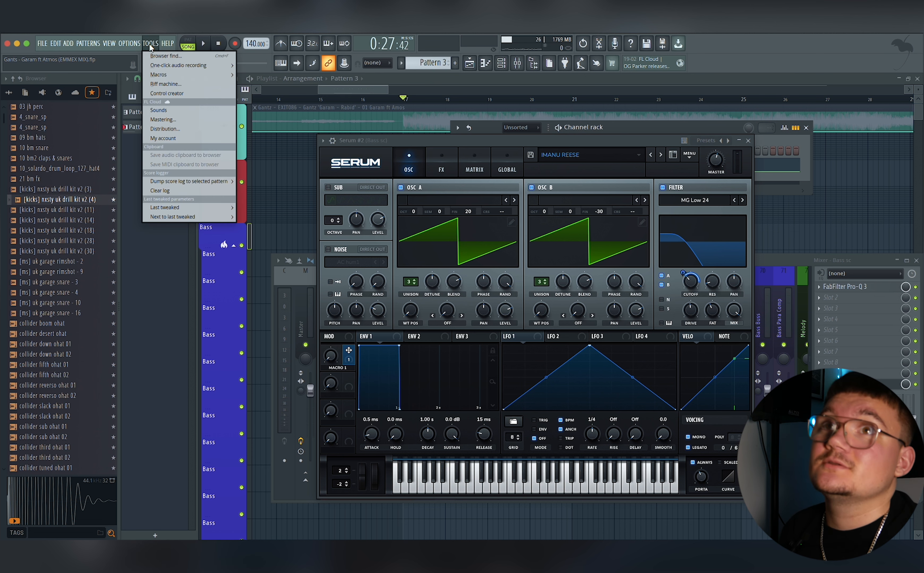
{"action": "mouse_move", "coordinate": [208, 209]}
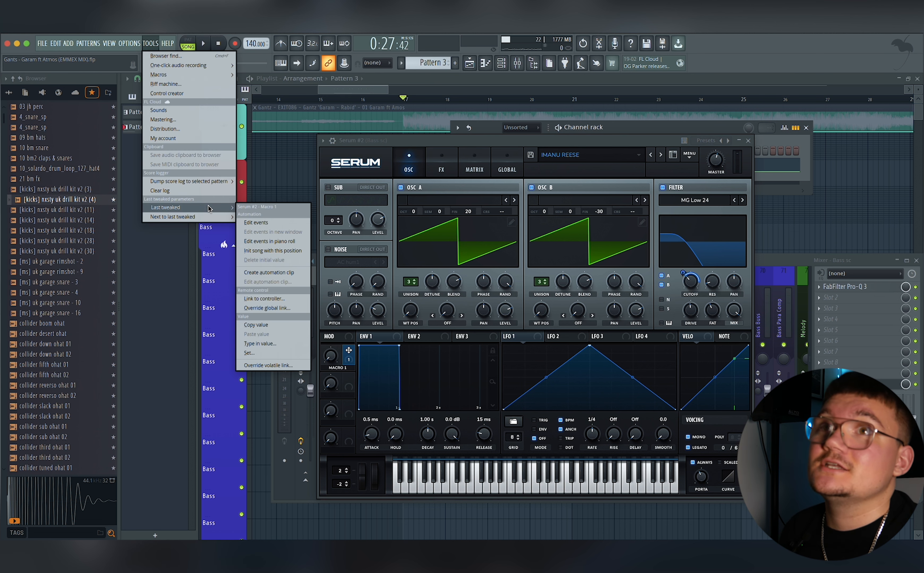
{"action": "left_click", "coordinate": [288, 277]}
- Shape the Macro 1 automation with a low bump between bars 17 and 19 and a tall peak just before bar 21 that drops to zero
{"action": "key", "text": "space"}
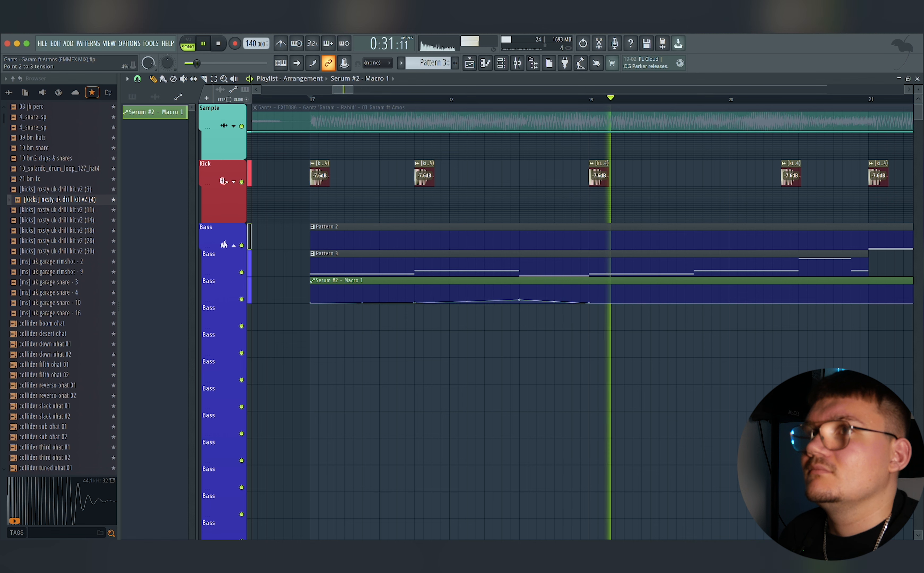
{"action": "left_click_drag", "start_coordinate": [520, 300], "coordinate": [519, 302]}
{"action": "scroll", "coordinate": [569, 302], "scroll_direction": "right", "scroll_amount": 5}
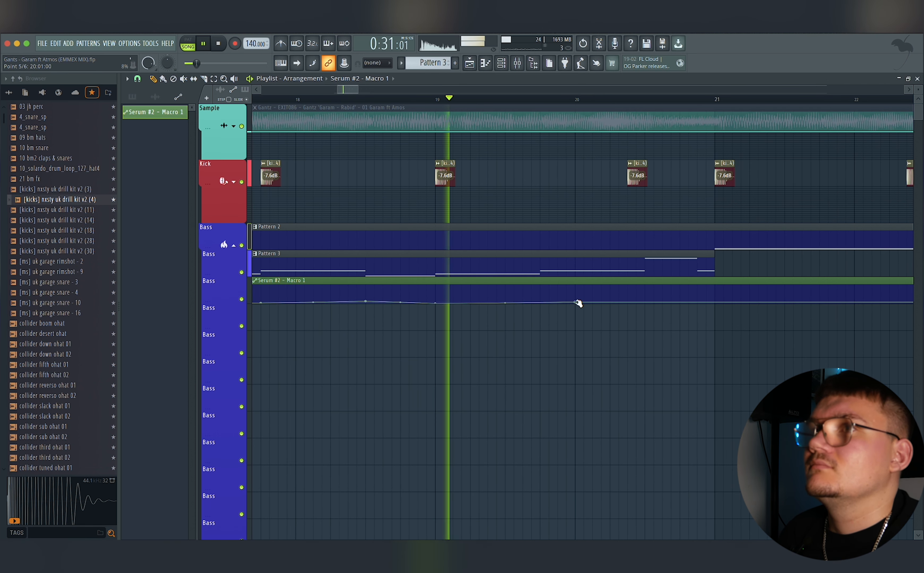
{"action": "left_click_drag", "start_coordinate": [650, 300], "coordinate": [678, 288]}
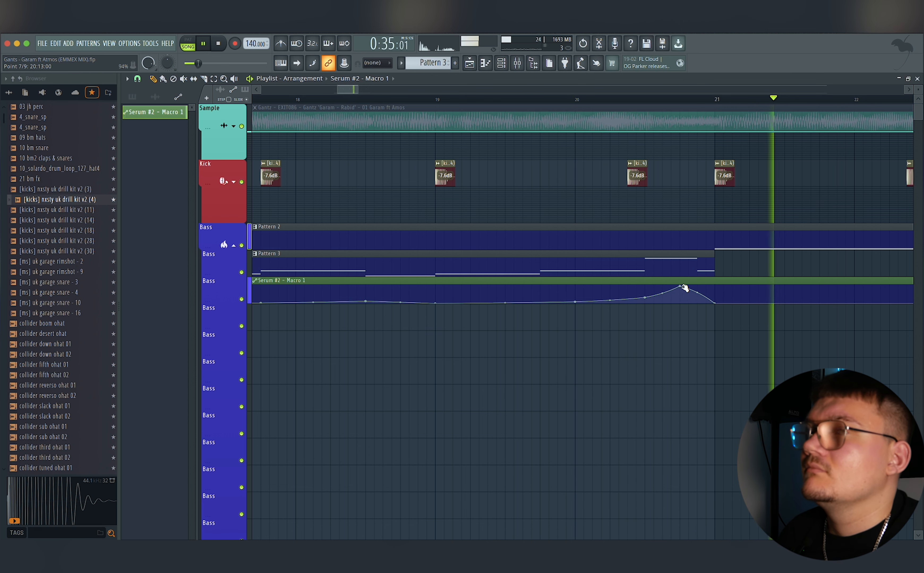
{"action": "key", "text": "space"}
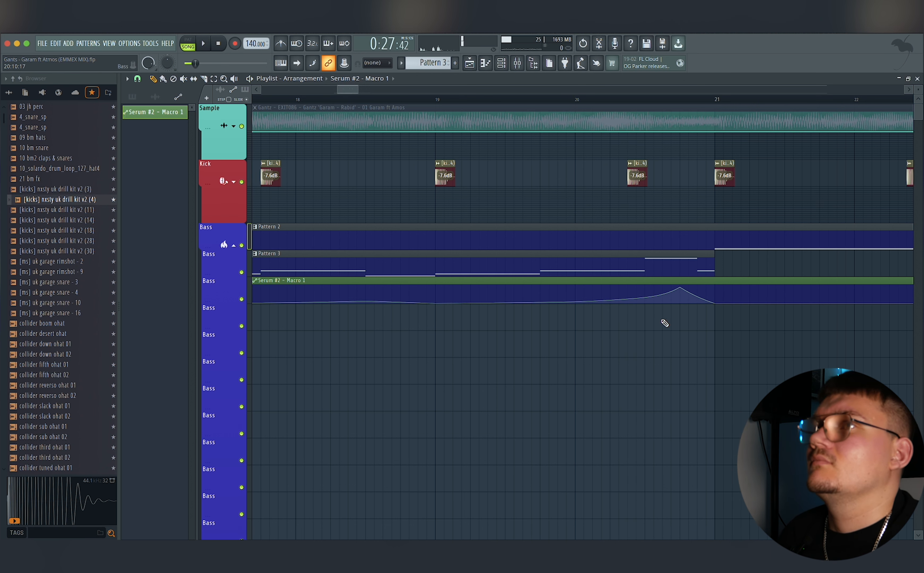
{"action": "left_click_drag", "start_coordinate": [733, 304], "coordinate": [718, 305]}
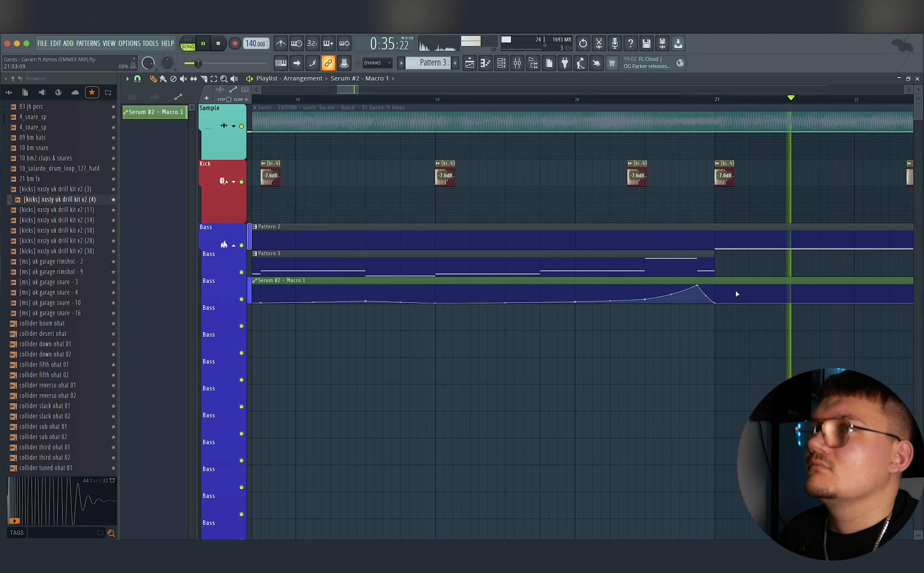
- Move the Pattern 2 clip to bar 25 and extend the Pattern 3 clip to eight bars so it ends where Pattern 2 starts
{"action": "key", "text": "space"}
{"action": "scroll", "coordinate": [495, 314], "scroll_direction": "down", "scroll_amount": 8, "text": "ctrl"}
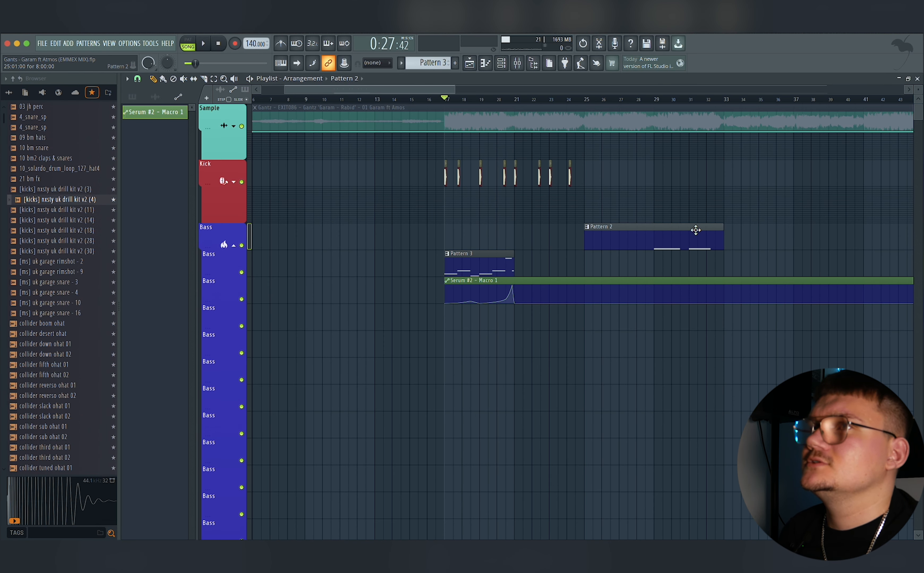
{"action": "left_click", "coordinate": [695, 230]}
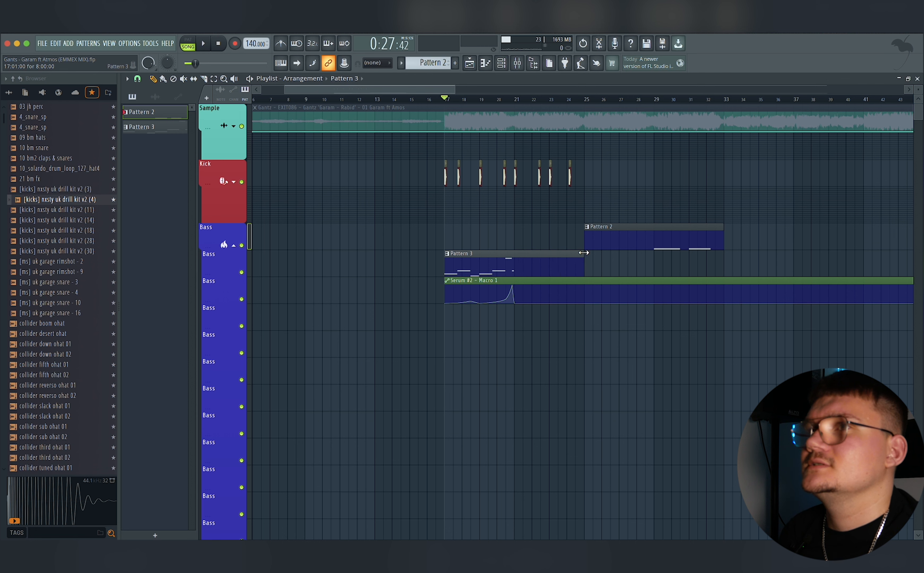
{"action": "left_click_drag", "start_coordinate": [592, 175], "coordinate": [445, 183], "text": "ctrl"}
{"action": "scroll", "coordinate": [451, 191], "scroll_direction": "up", "scroll_amount": 5, "text": "ctrl"}
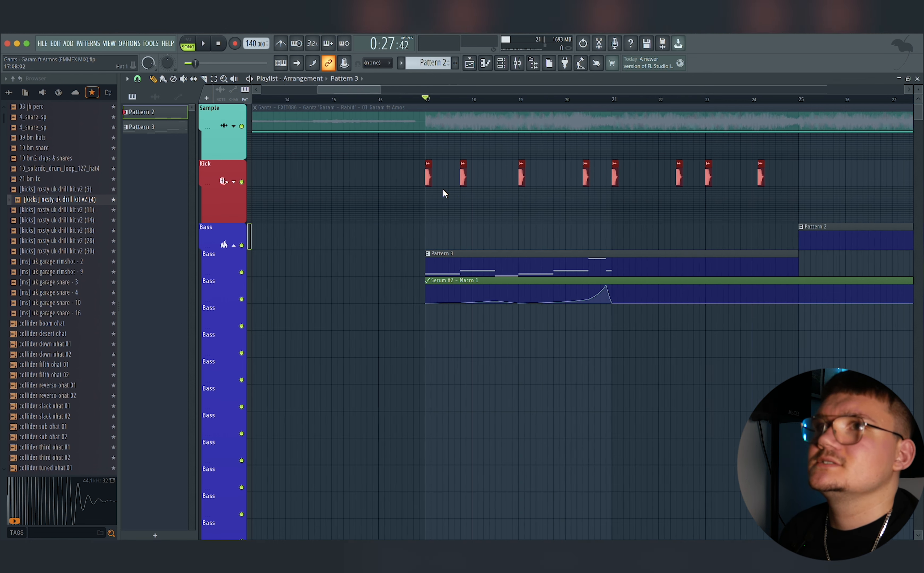
- Set up Distox after the EQ on the Bass sc track, with its input at about 3.9 dB and its output slightly reduced
{"action": "left_click", "coordinate": [824, 300]}
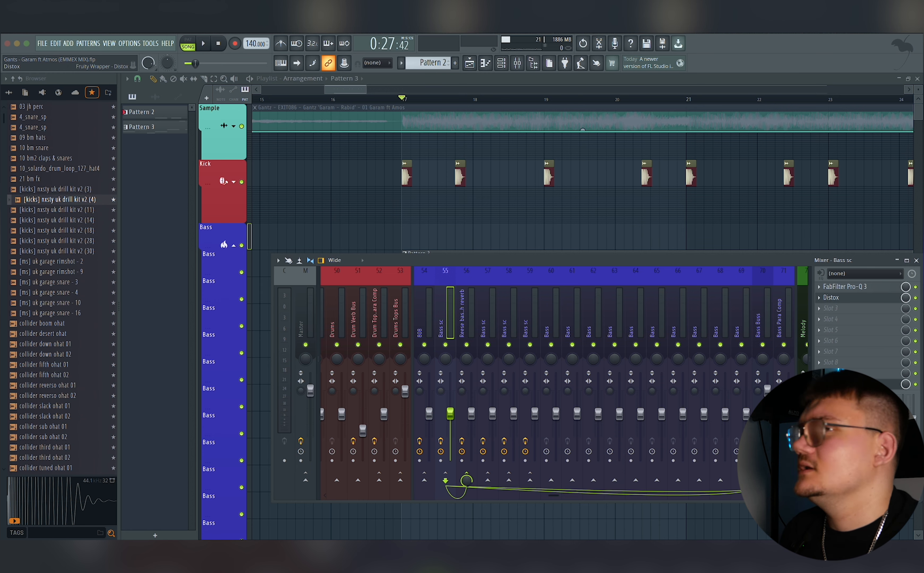
{"action": "key", "text": "space"}
{"action": "left_click_drag", "start_coordinate": [449, 271], "coordinate": [449, 254]}
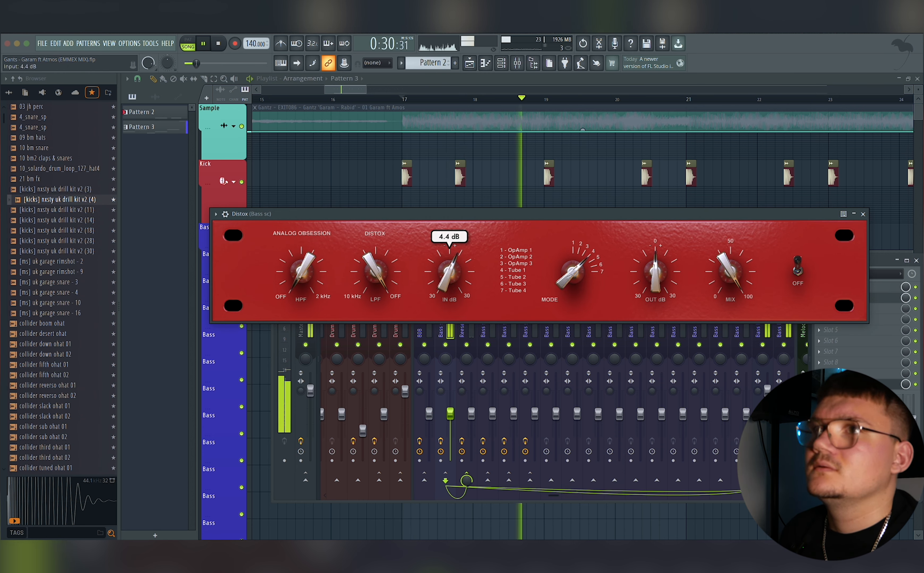
{"action": "left_click_drag", "start_coordinate": [655, 271], "coordinate": [655, 274]}
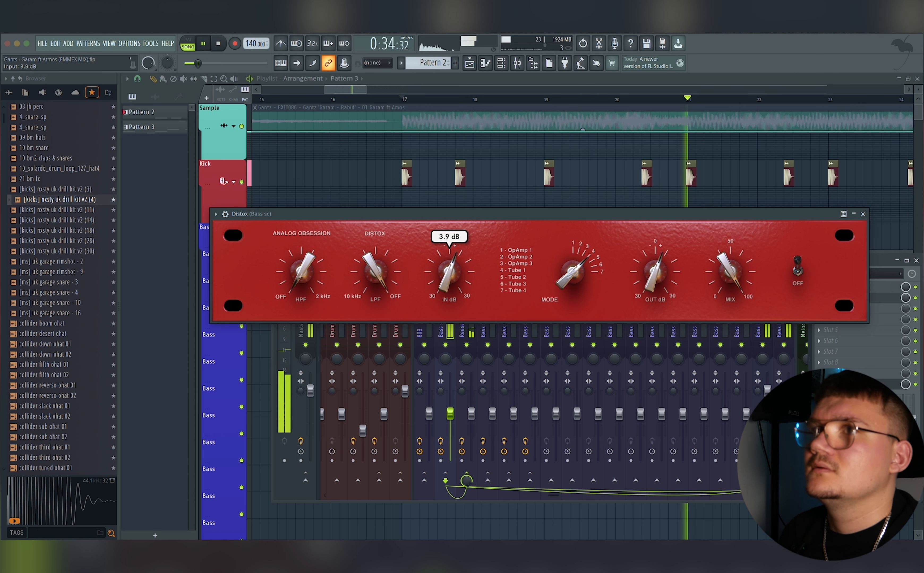
{"action": "left_click_drag", "start_coordinate": [449, 272], "coordinate": [516, 277]}
{"action": "left_click", "coordinate": [862, 214]}
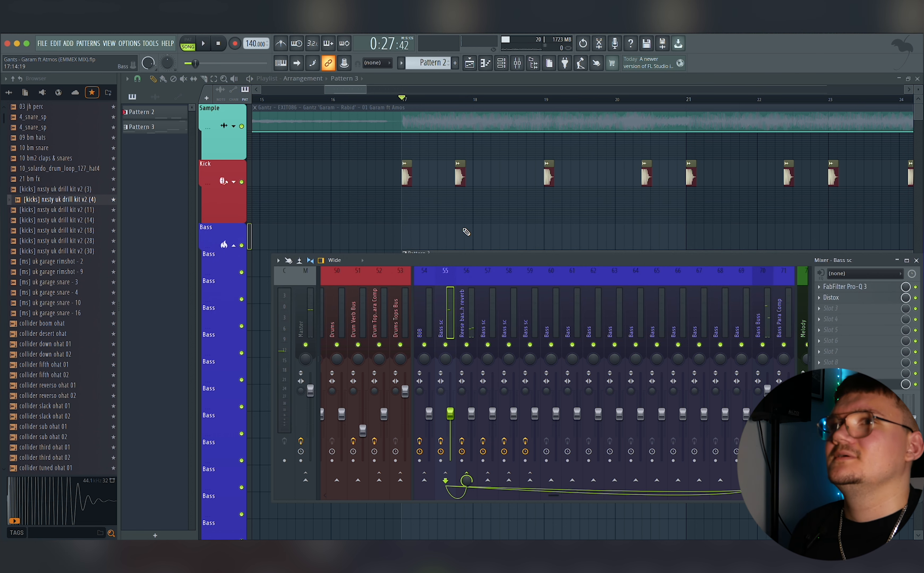
- Open the Fruity Limiter on the Bass sc track and adjust its sidechain compressor's threshold and release against the playing beat
{"action": "key", "text": "F9"}
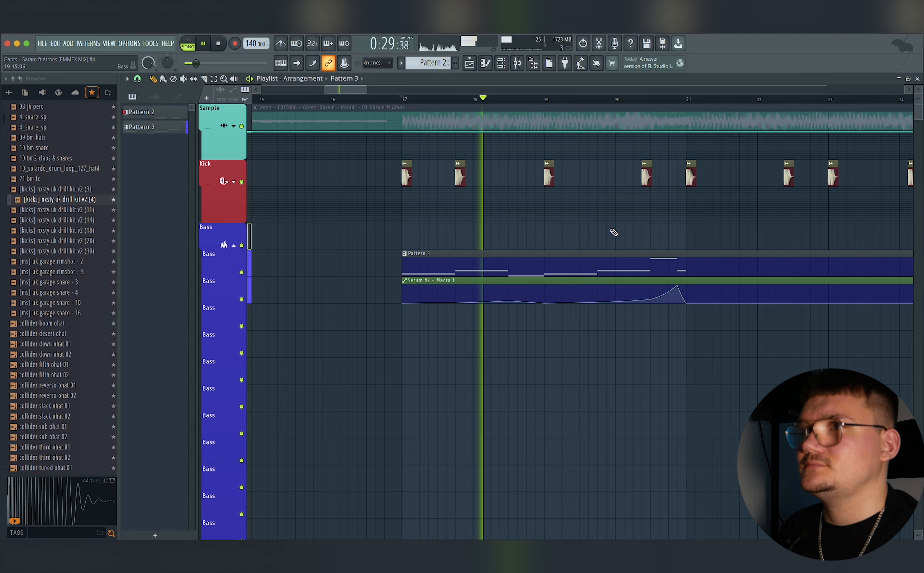
{"action": "double_click", "coordinate": [645, 259]}
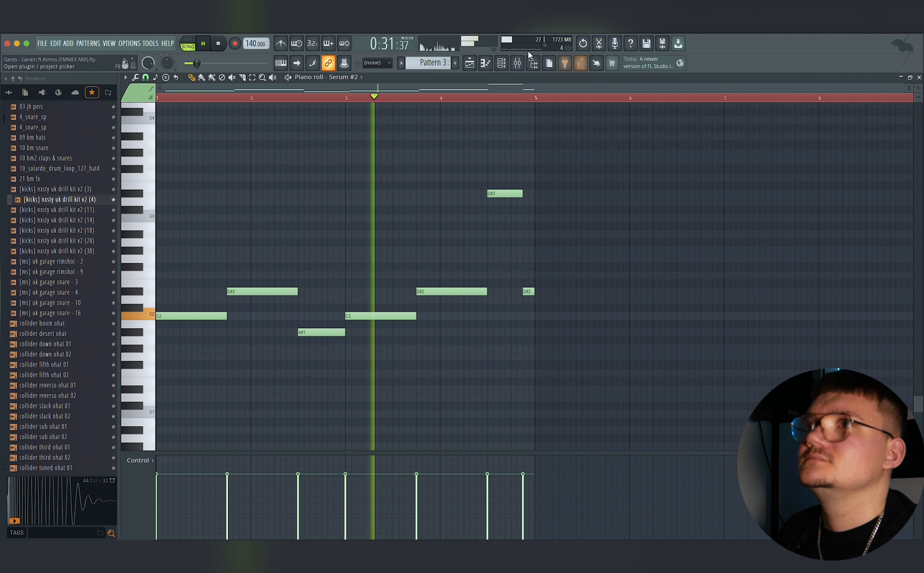
{"action": "key", "text": "F9"}
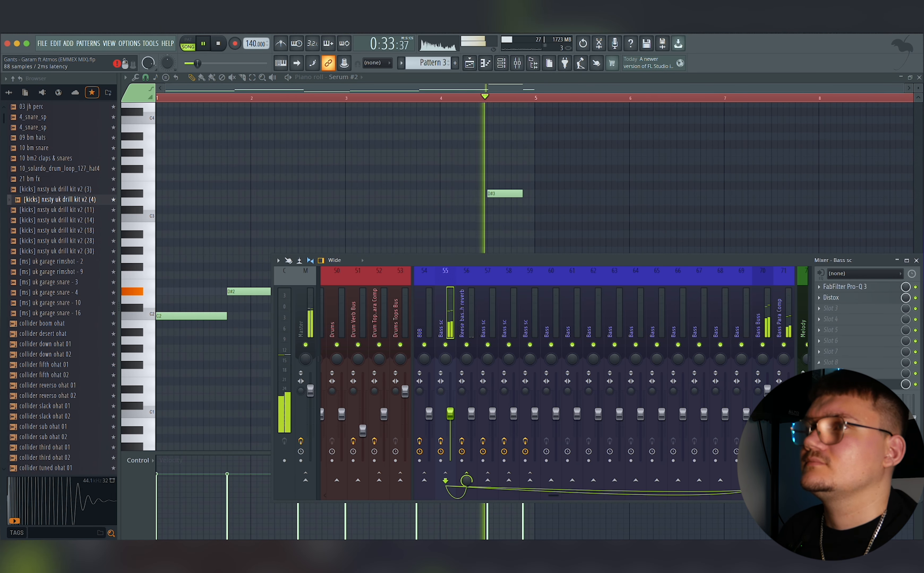
{"action": "left_click", "coordinate": [844, 385]}
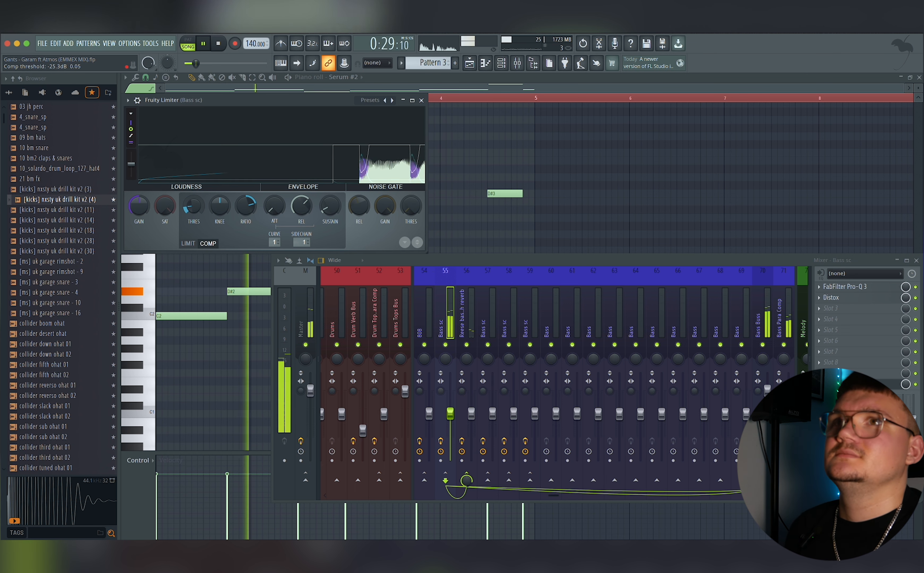
{"action": "left_click_drag", "start_coordinate": [195, 210], "coordinate": [195, 203]}
{"action": "key", "text": "space"}
{"action": "key", "text": "space"}
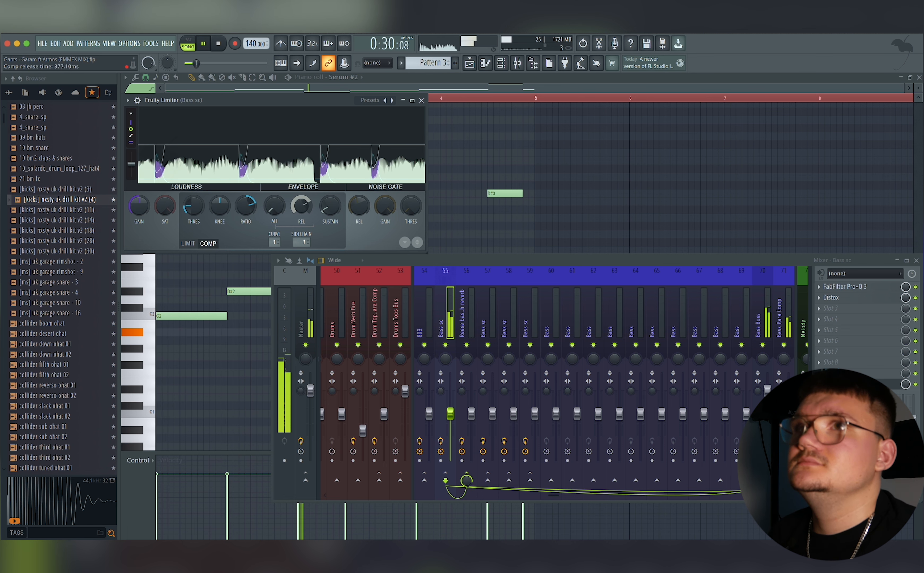
{"action": "left_click_drag", "start_coordinate": [300, 209], "coordinate": [299, 201]}
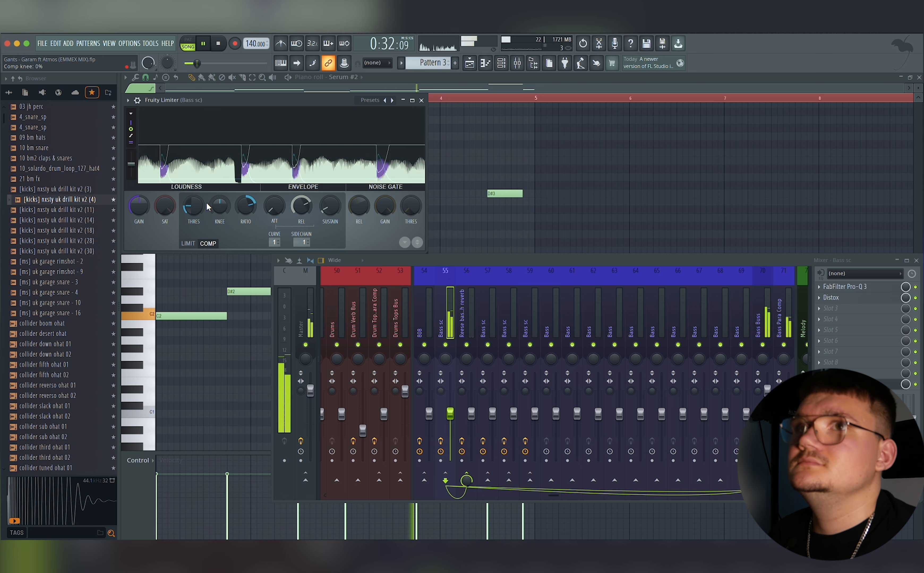
{"action": "left_click", "coordinate": [421, 100]}
- Duplicate all of Pattern 3's Serum #2 notes from bars 1 to 4 into bars 5 to 8 in the piano roll
{"action": "key", "text": "space"}
{"action": "left_click", "coordinate": [470, 64]}
{"action": "key", "text": "space"}
{"action": "double_click", "coordinate": [565, 257]}
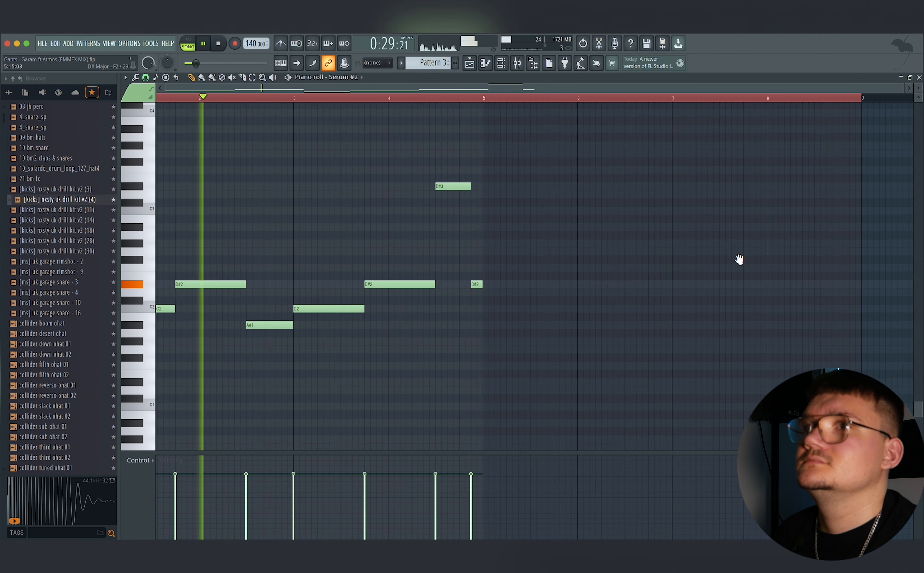
{"action": "left_click_drag", "start_coordinate": [582, 151], "coordinate": [115, 353]}
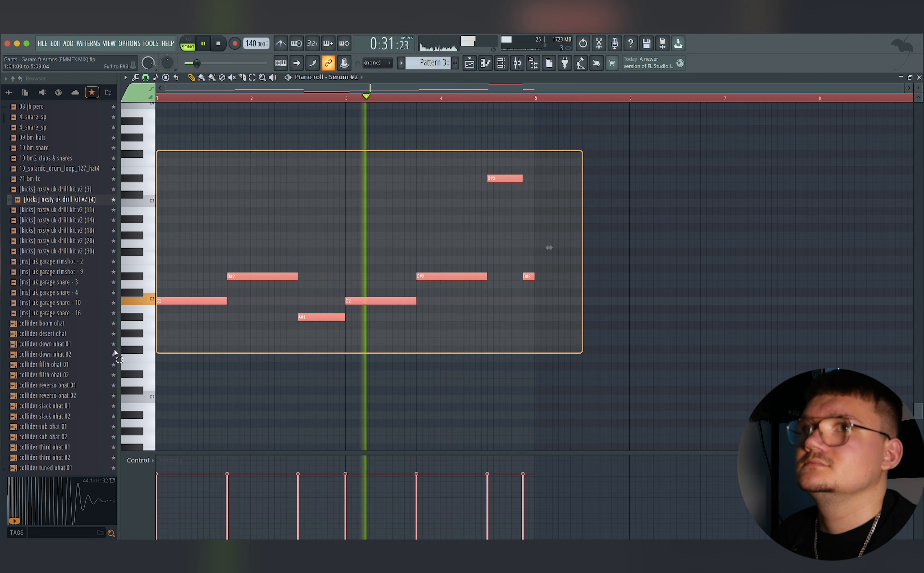
{"action": "key", "text": "ctrl+b"}
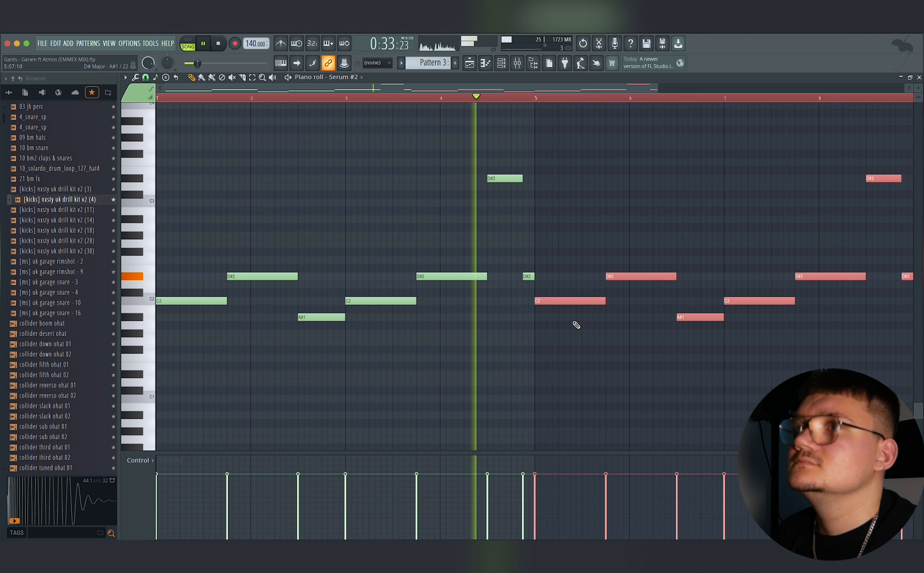
{"action": "left_click", "coordinate": [573, 323], "text": "ctrl"}
- Try other pitches, such as B1, for the long D#2 note that starts late in bar 7
{"action": "scroll", "coordinate": [610, 316], "scroll_direction": "up", "scroll_amount": 4}
{"action": "left_click_drag", "start_coordinate": [627, 317], "coordinate": [387, 309]}
{"action": "scroll", "coordinate": [455, 317], "scroll_direction": "down", "scroll_amount": 3}
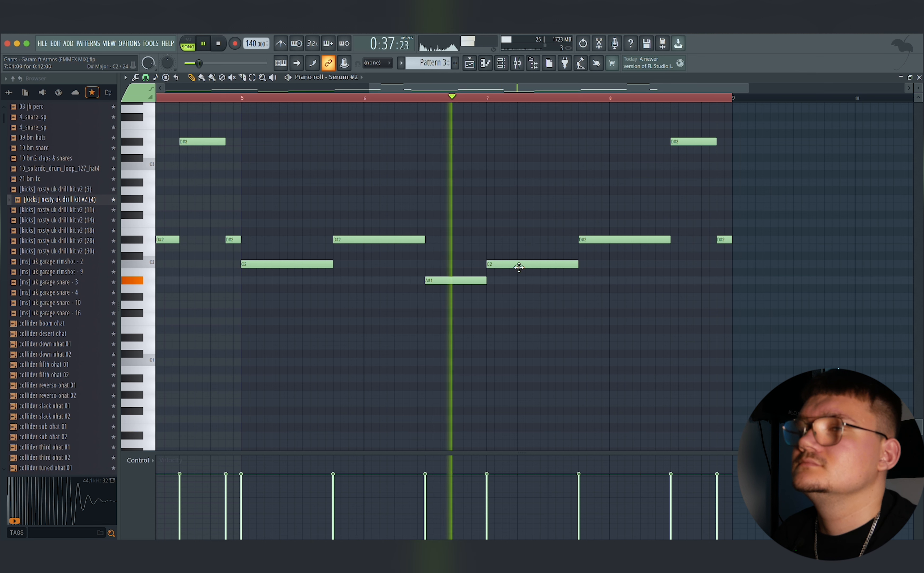
{"action": "key", "text": "space"}
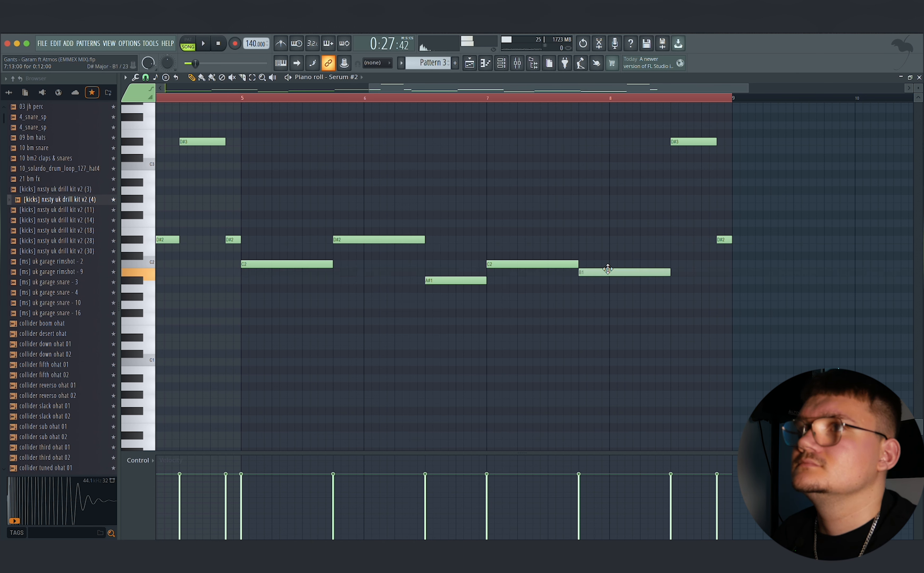
{"action": "mouse_move", "coordinate": [608, 263]}
{"action": "left_mouse_down"}
{"action": "mouse_move", "coordinate": [608, 300]}
{"action": "mouse_move", "coordinate": [605, 257]}
{"action": "left_mouse_up"}
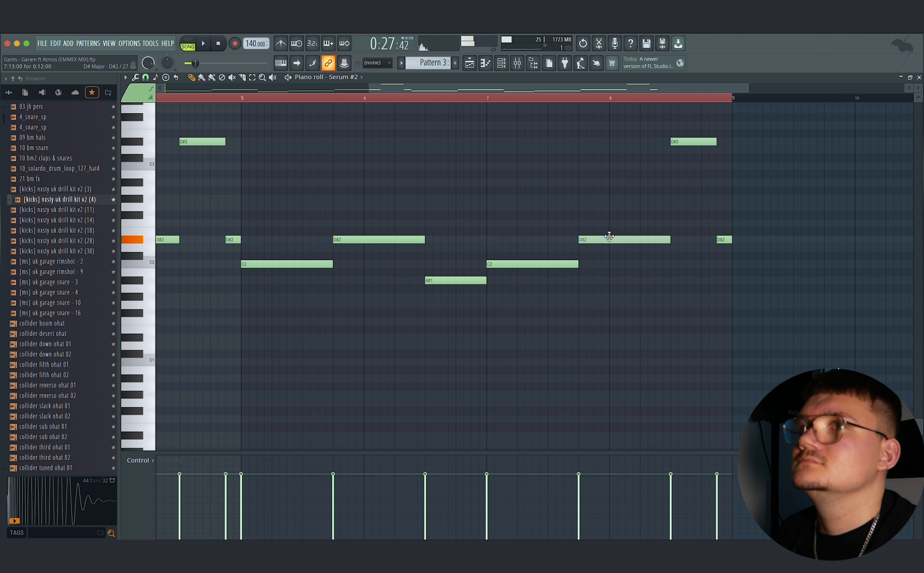
{"action": "left_click_drag", "start_coordinate": [659, 278], "coordinate": [705, 315]}
{"action": "scroll", "coordinate": [645, 313], "scroll_direction": "down", "scroll_amount": 4}
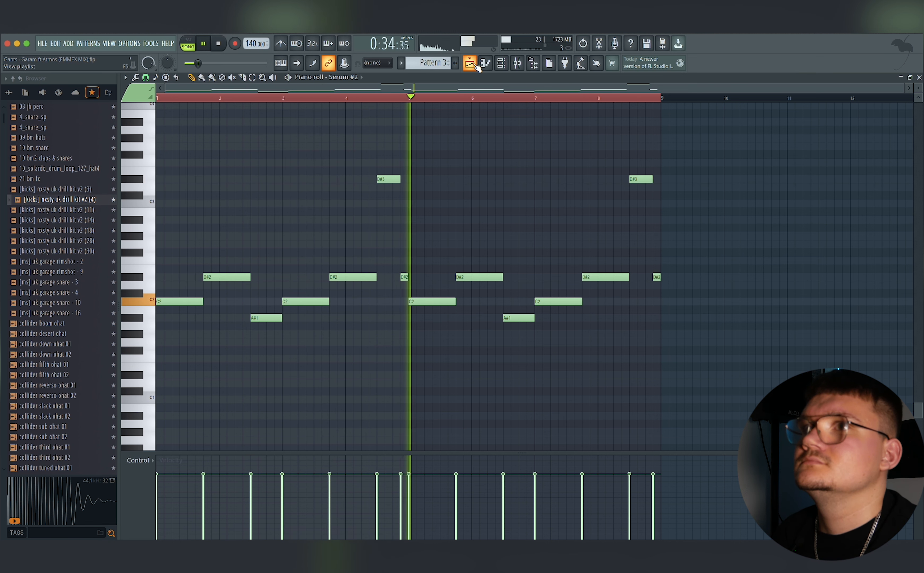
- Open the reverb and EQ on the Reese bass high reverb track and boost the EQ's high shelf by 5.3 dB at 2730 Hz
{"action": "key", "text": "space"}
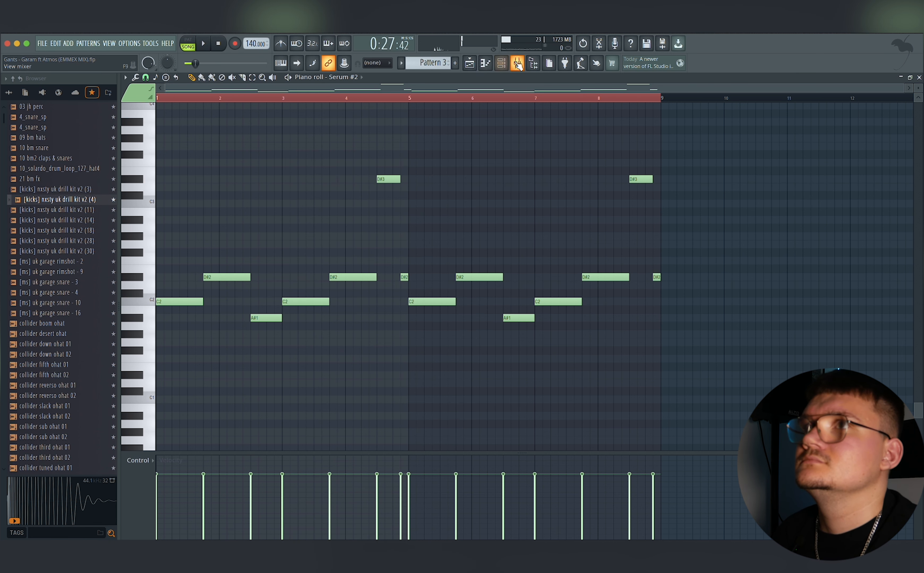
{"action": "left_click", "coordinate": [517, 63]}
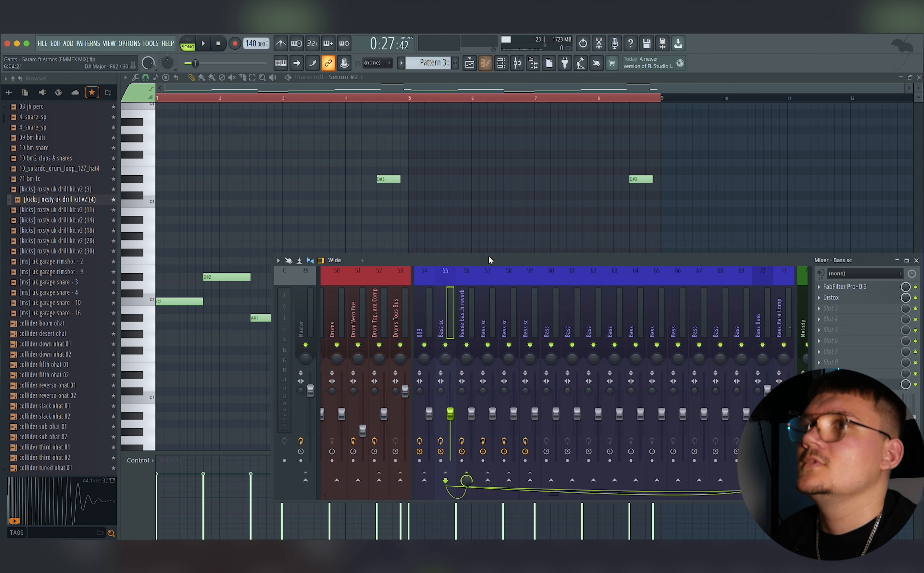
{"action": "left_click", "coordinate": [469, 308]}
{"action": "left_click", "coordinate": [861, 299]}
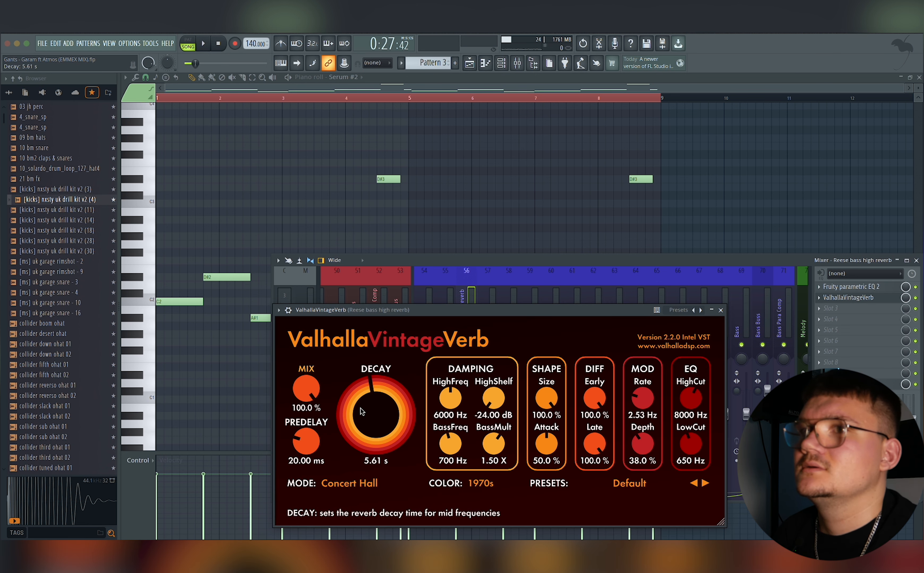
{"action": "key", "text": "space"}
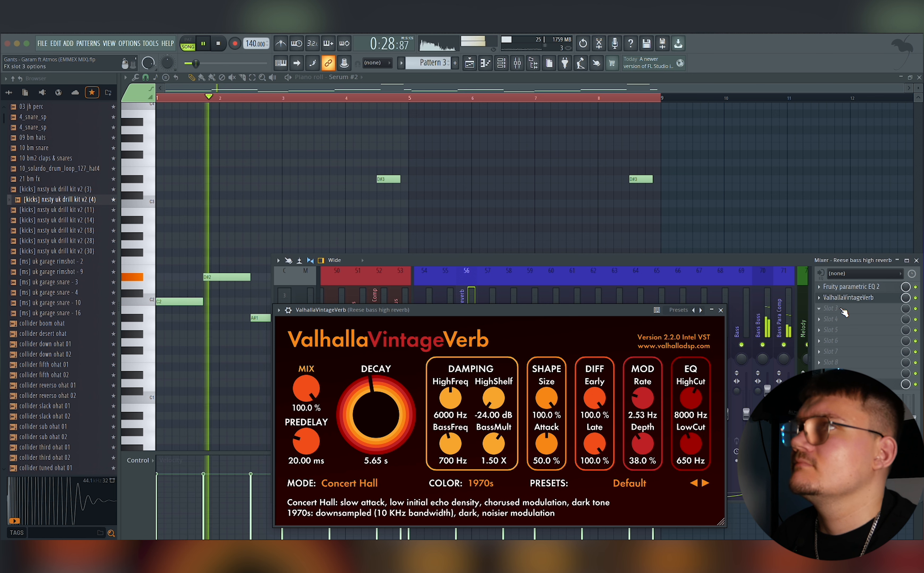
{"action": "left_click", "coordinate": [848, 288]}
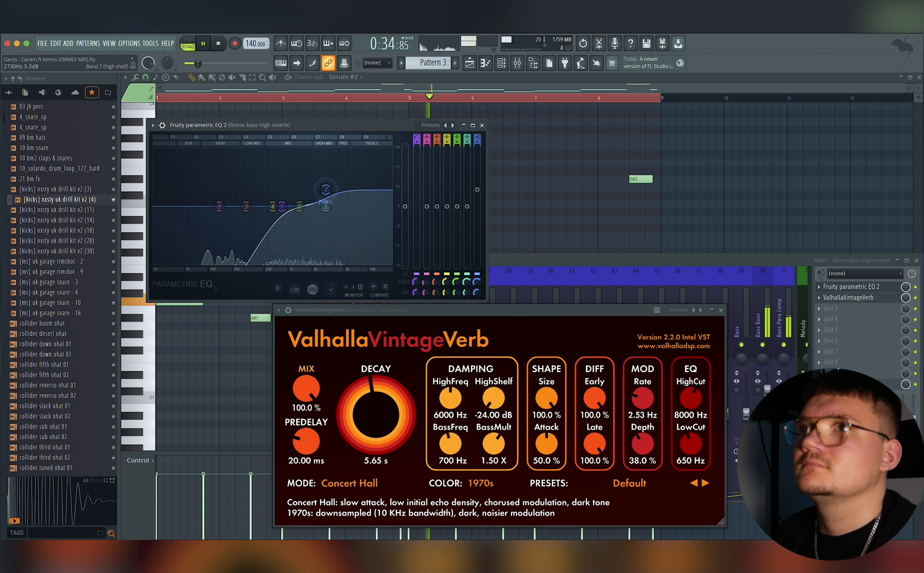
- Set the ValhallaVintageVerb decay to 7.96 s and size to 61.8 %, and close the EQ and reverb windows
{"action": "left_click_drag", "start_coordinate": [376, 414], "coordinate": [375, 399]}
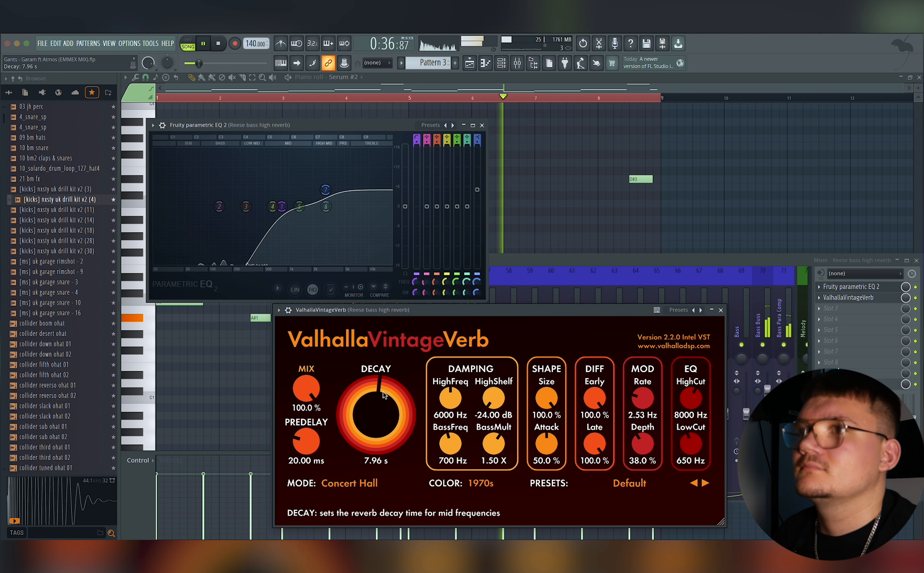
{"action": "left_click_drag", "start_coordinate": [546, 399], "coordinate": [548, 479]}
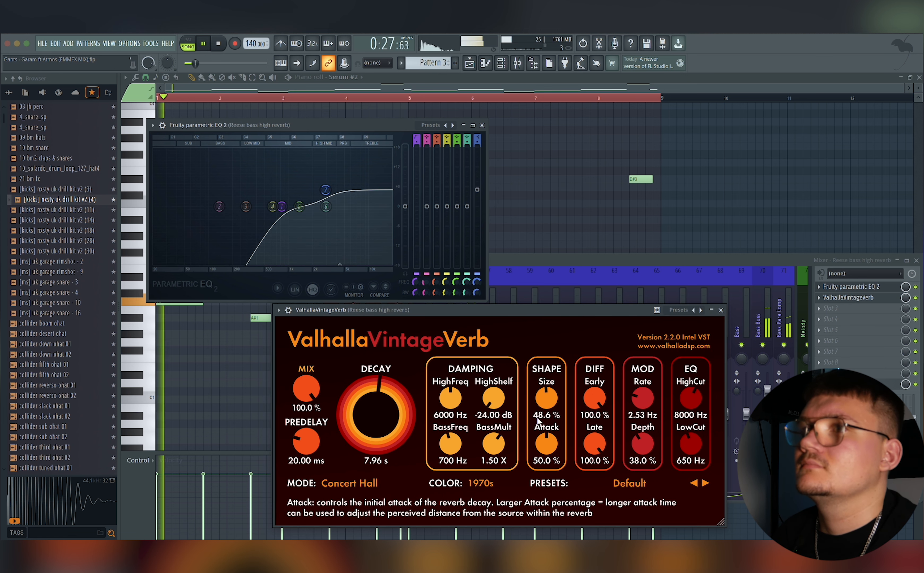
{"action": "left_click_drag", "start_coordinate": [546, 400], "coordinate": [547, 380]}
{"action": "left_click", "coordinate": [481, 125]}
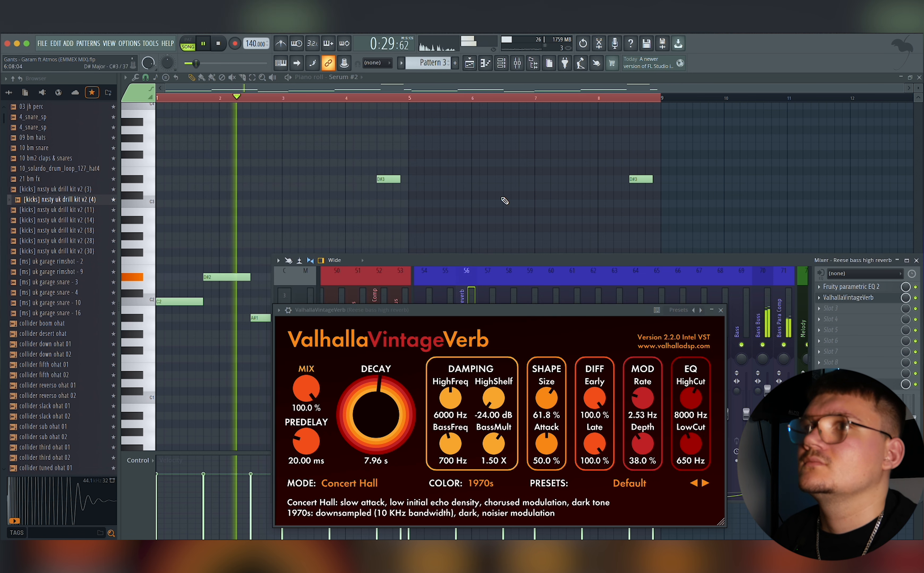
{"action": "left_click", "coordinate": [720, 311]}
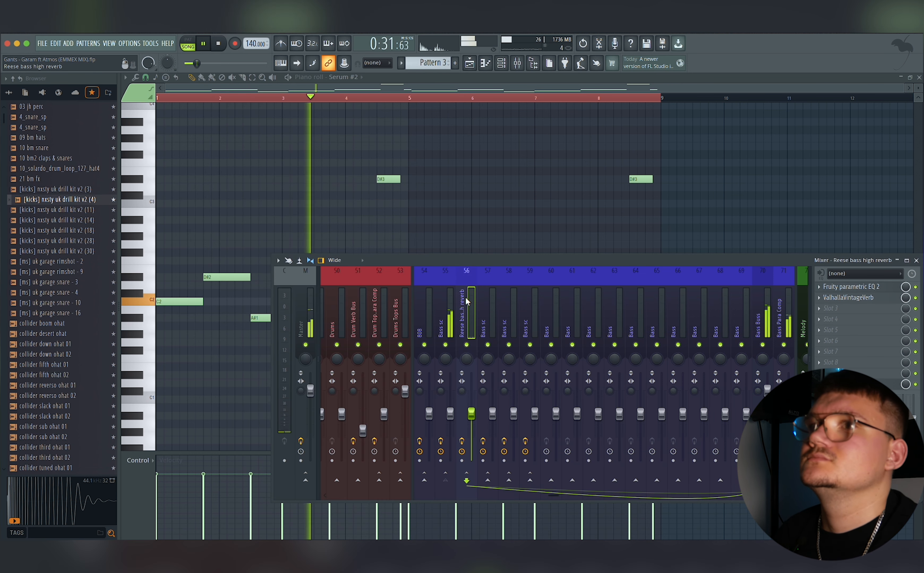
- Reopen Serum #2 from the channel rack and tune the reese's filter cutoff to about 141 Hz while listening
{"action": "left_click", "coordinate": [449, 305]}
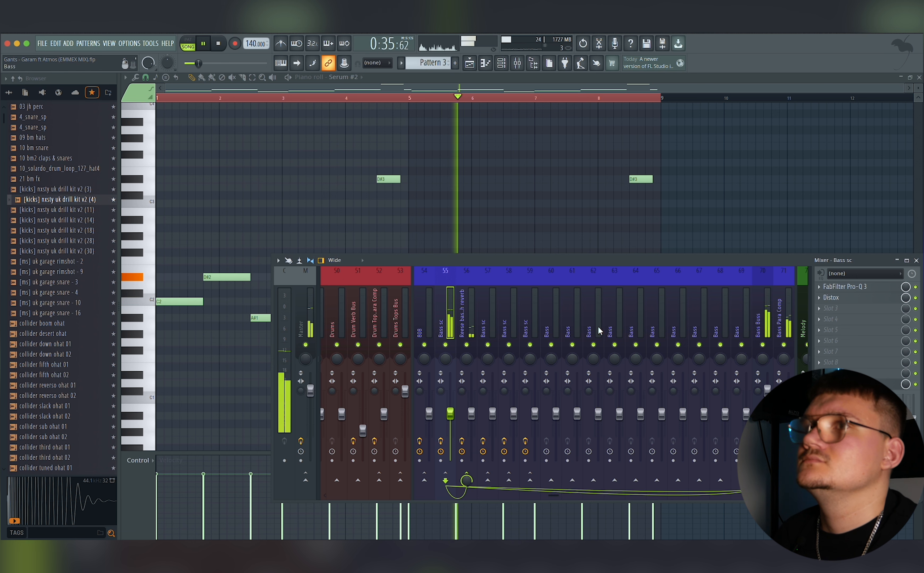
{"action": "left_click", "coordinate": [502, 64]}
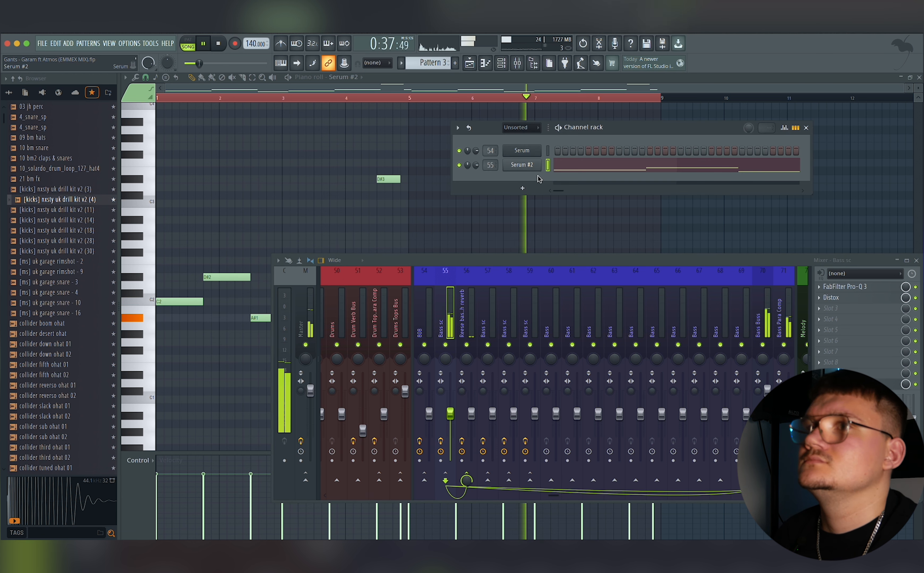
{"action": "left_click", "coordinate": [538, 177]}
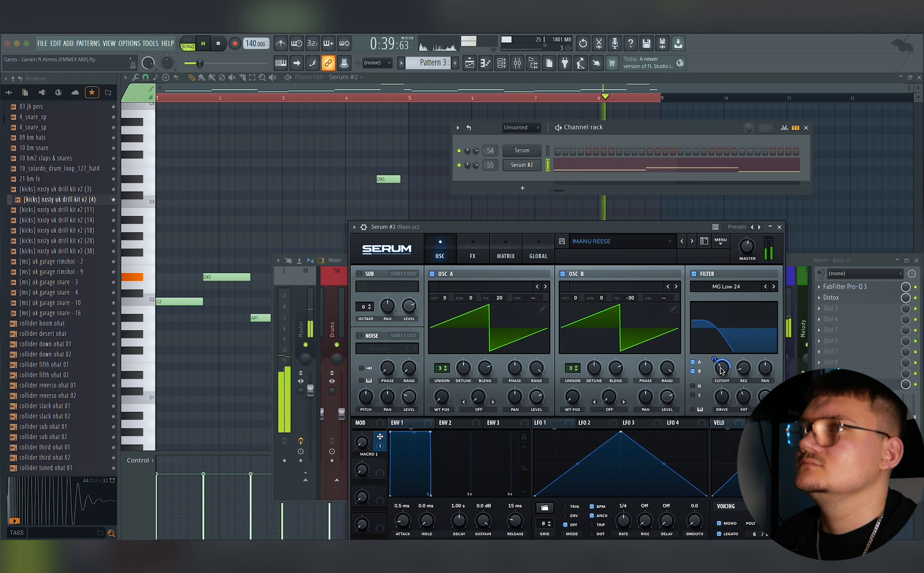
{"action": "mouse_move", "coordinate": [721, 370]}
{"action": "left_click_drag", "start_coordinate": [720, 366], "coordinate": [722, 375]}
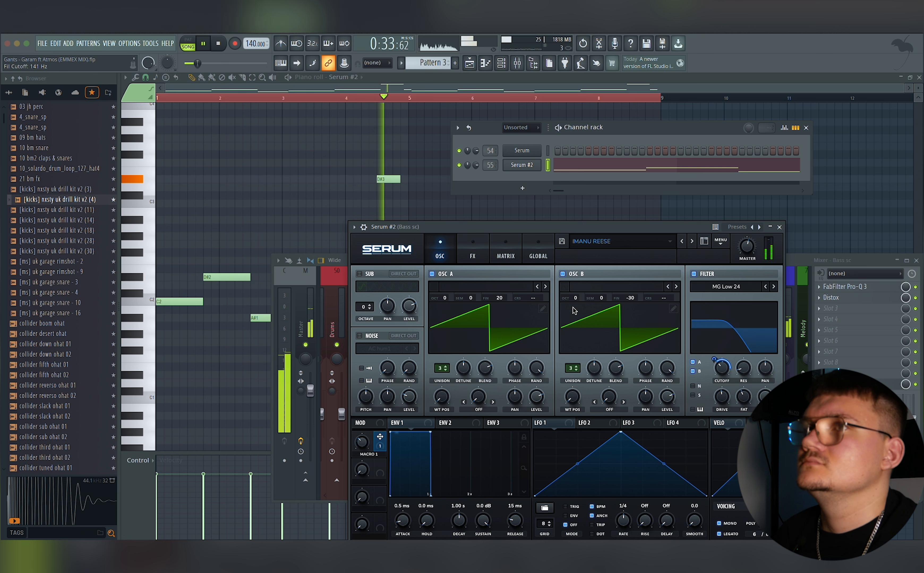
{"action": "left_click", "coordinate": [480, 258]}
{"action": "left_click", "coordinate": [441, 255]}
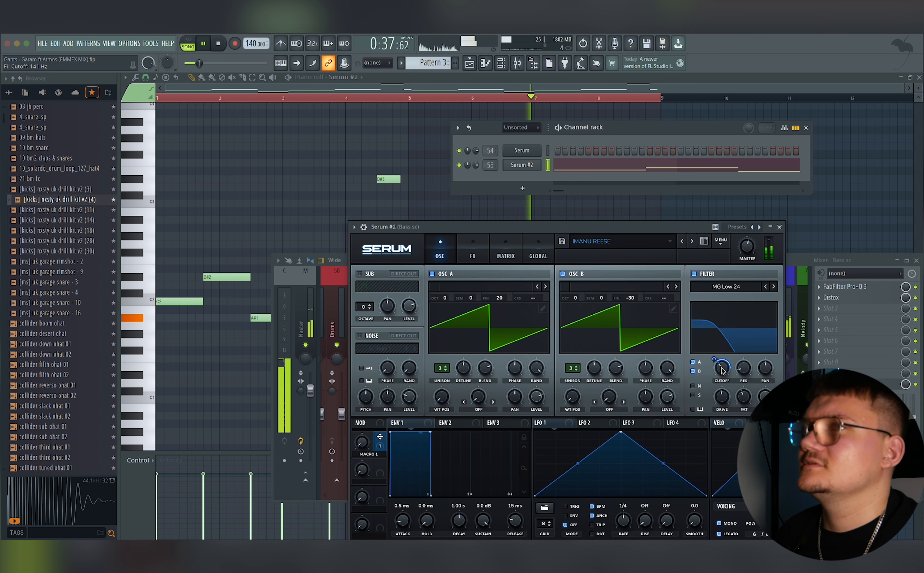
{"action": "left_click_drag", "start_coordinate": [722, 368], "coordinate": [720, 366]}
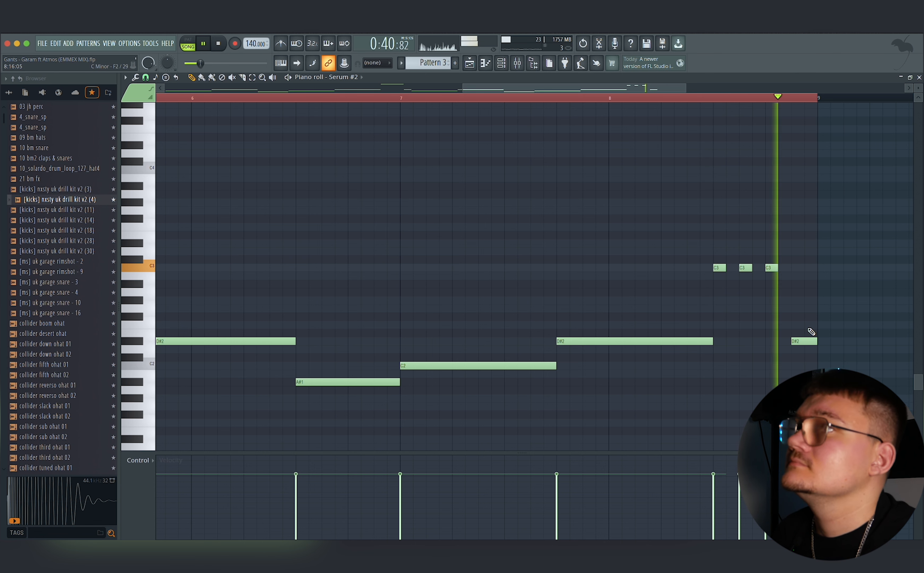
- Return to the playlist and draw Serum #2 Macro 1 automation over bars 21 to 24, with a small swell in bar 22 and a rise mid-bar 24
{"action": "left_click", "coordinate": [469, 66]}
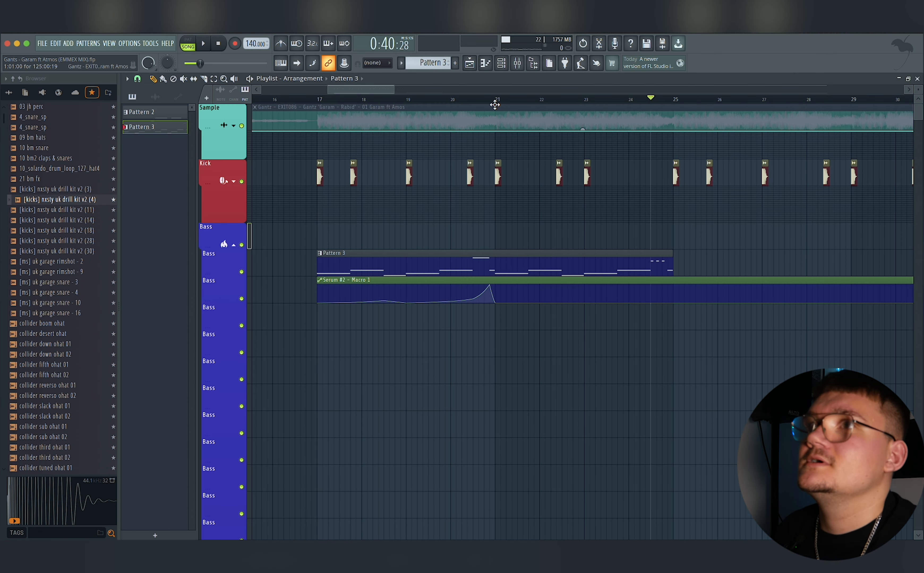
{"action": "scroll", "coordinate": [496, 296], "scroll_direction": "up", "scroll_amount": 3}
{"action": "key", "text": "space"}
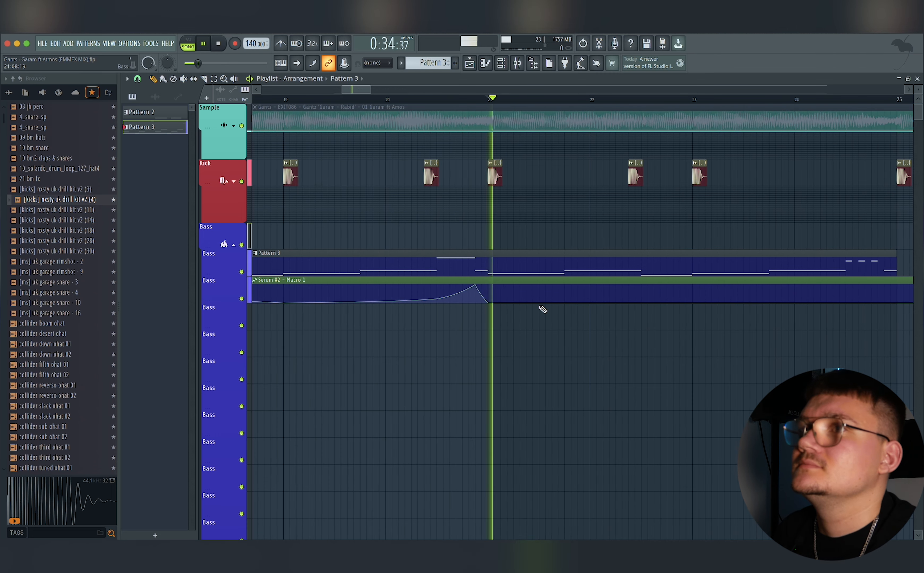
{"action": "key", "text": "space"}
{"action": "key", "text": "space"}
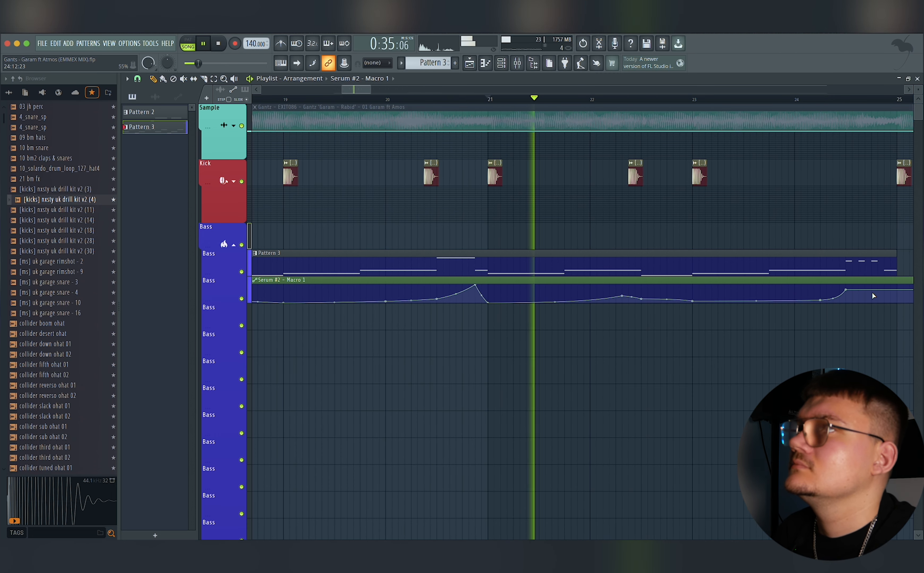
- Add a Macro 1 automation peak in the second half of bar 24 and bring the curve down to about 42% at bar 25
{"action": "left_click", "coordinate": [865, 285]}
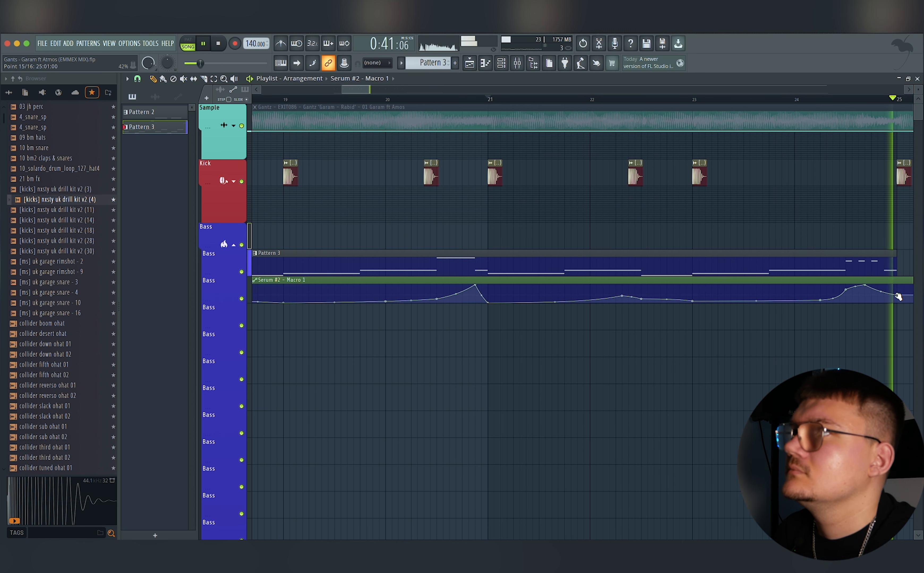
{"action": "key", "text": "space"}
{"action": "key", "text": "space"}
{"action": "left_click_drag", "start_coordinate": [881, 291], "coordinate": [746, 262]}
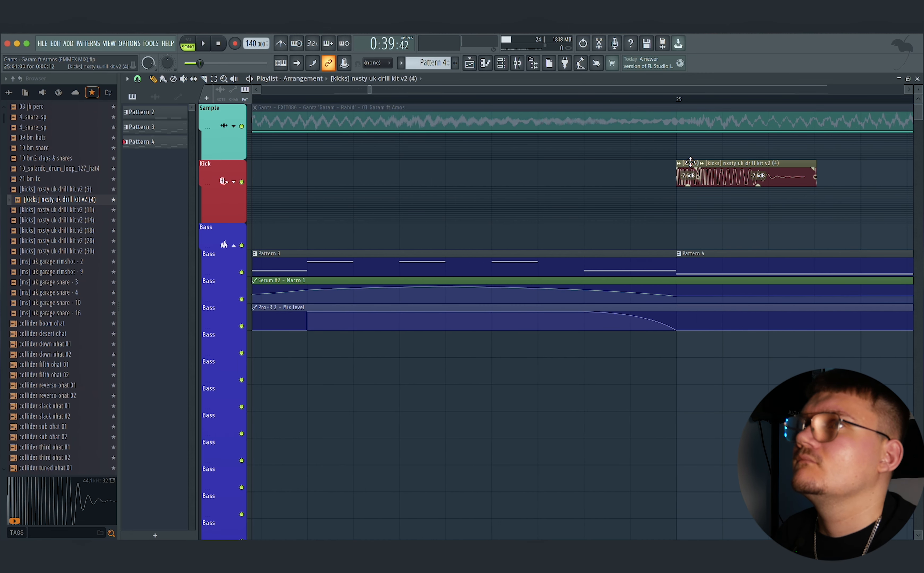
- Place the short kick clip at 24:16:12, just before bar 25's main kick, and lower its gain to -25.5 dB
{"action": "mouse_move", "coordinate": [691, 162]}
{"action": "left_mouse_down"}
{"action": "mouse_move", "coordinate": [668, 163]}
{"action": "mouse_move", "coordinate": [703, 162]}
{"action": "left_mouse_up"}
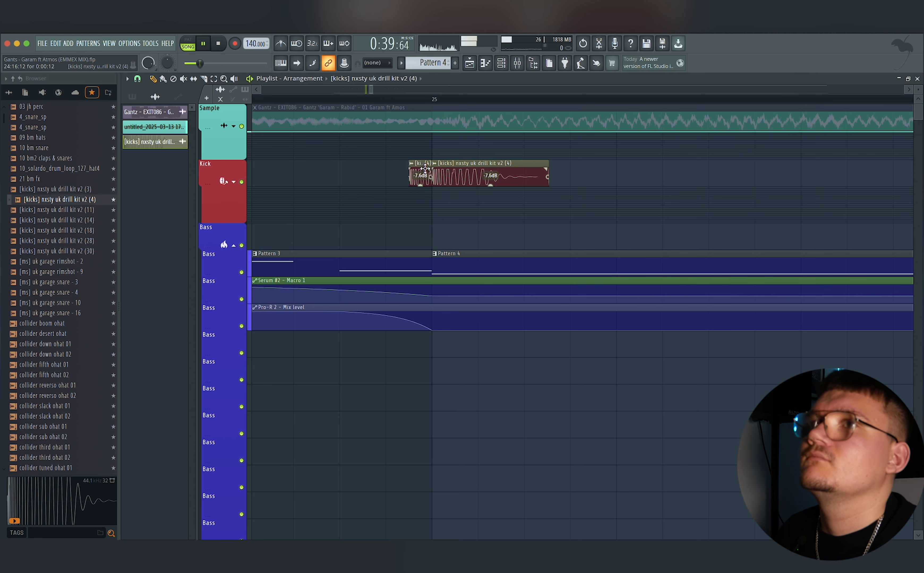
{"action": "left_click_drag", "start_coordinate": [420, 184], "coordinate": [420, 194]}
{"action": "key", "text": "space"}
{"action": "key", "text": "space"}
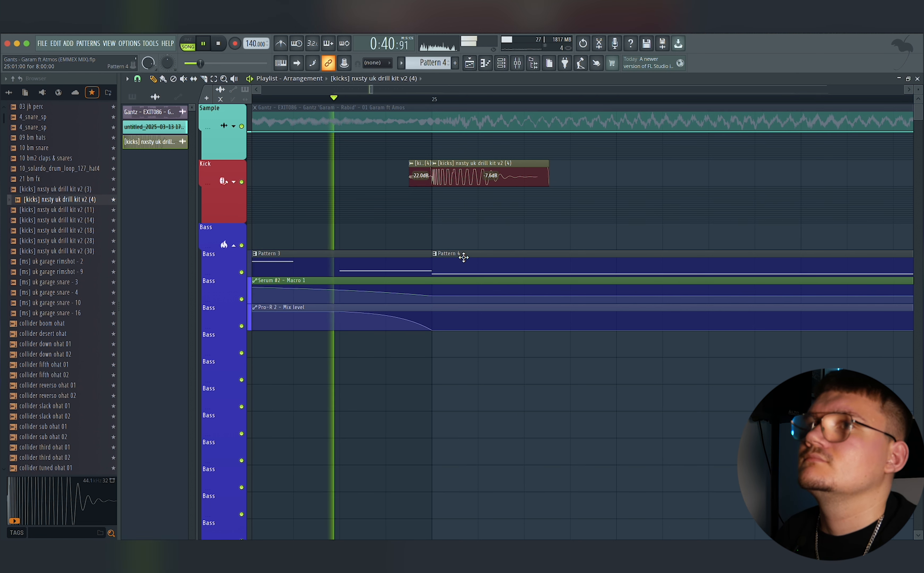
{"action": "scroll", "coordinate": [476, 259], "scroll_direction": "down", "scroll_amount": 2}
{"action": "scroll", "coordinate": [475, 259], "scroll_direction": "down", "scroll_amount": 4}
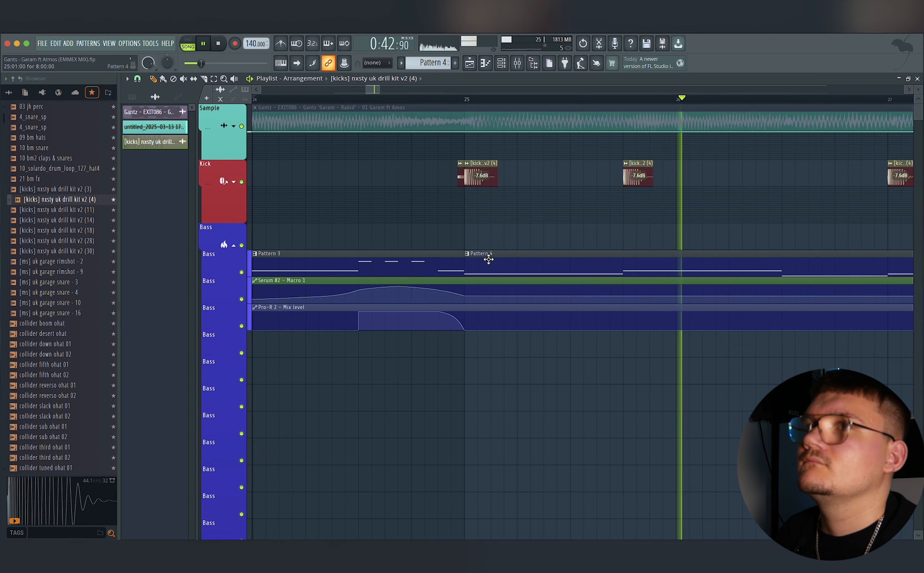
{"action": "scroll", "coordinate": [485, 258], "scroll_direction": "up", "scroll_amount": 5}
{"action": "key", "text": "space"}
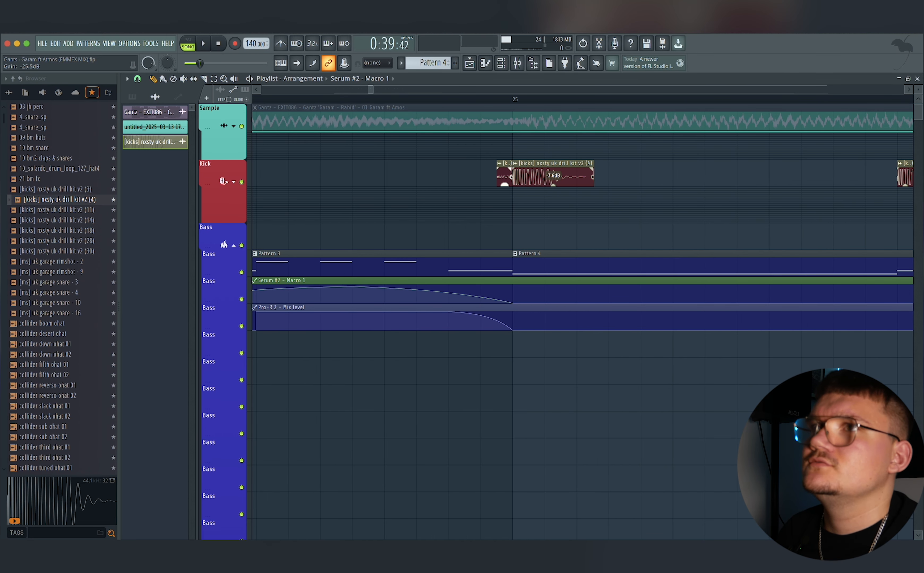
- Open Pattern 4's reese notes, shorten the D#2 at 1:13 to 10 steps and fill the gap after it with a C4
{"action": "scroll", "coordinate": [539, 218], "scroll_direction": "down", "scroll_amount": 4}
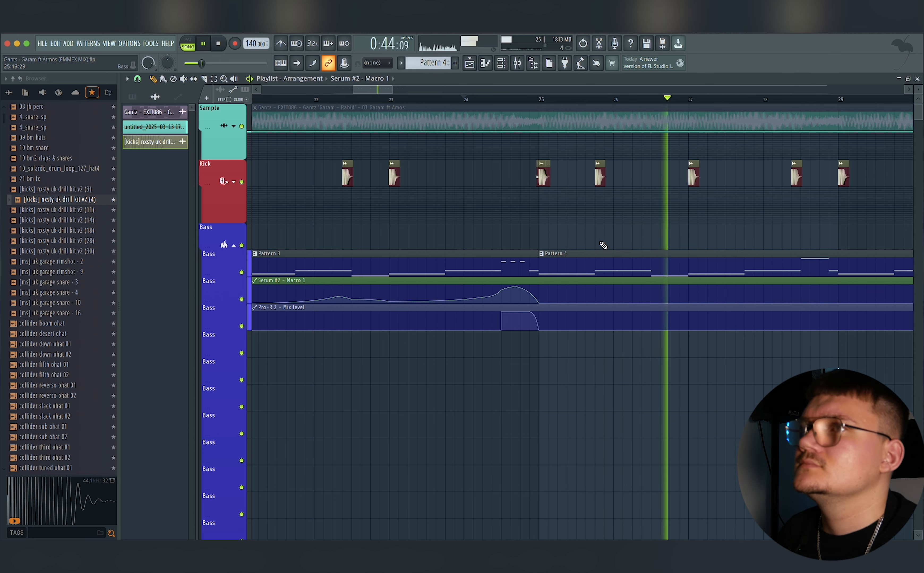
{"action": "left_click_drag", "start_coordinate": [604, 246], "coordinate": [529, 246]}
{"action": "key", "text": "space"}
{"action": "key", "text": "space"}
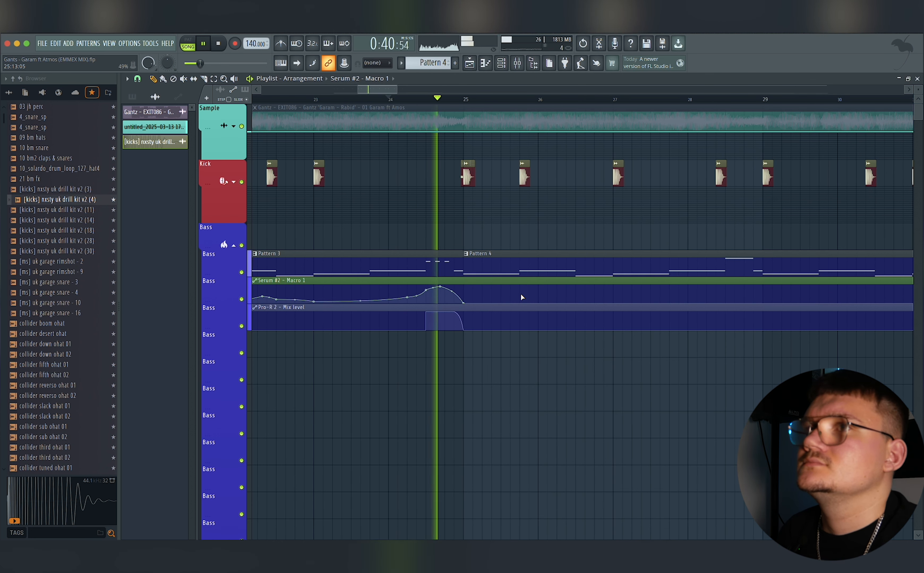
{"action": "double_click", "coordinate": [486, 257]}
{"action": "scroll", "coordinate": [487, 257], "scroll_direction": "down", "scroll_amount": 3}
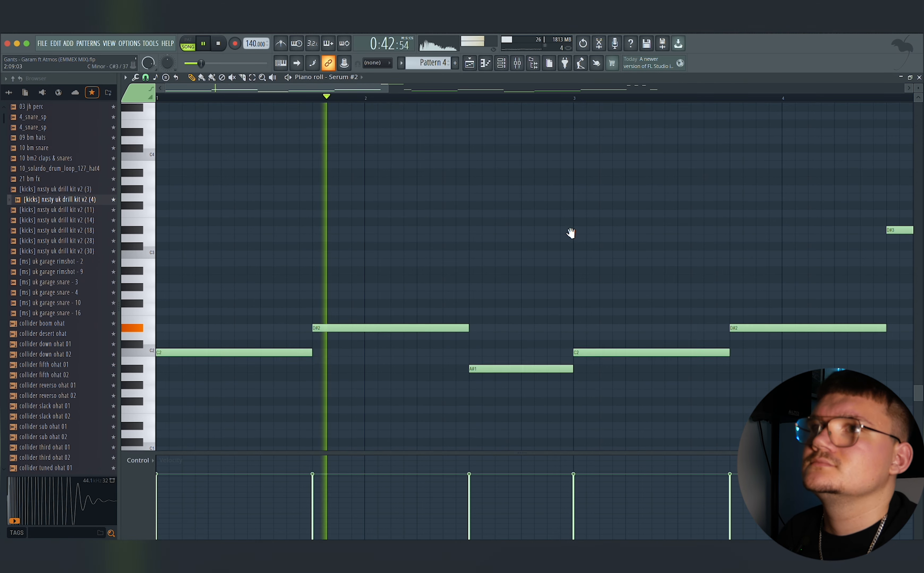
{"action": "key", "text": "space"}
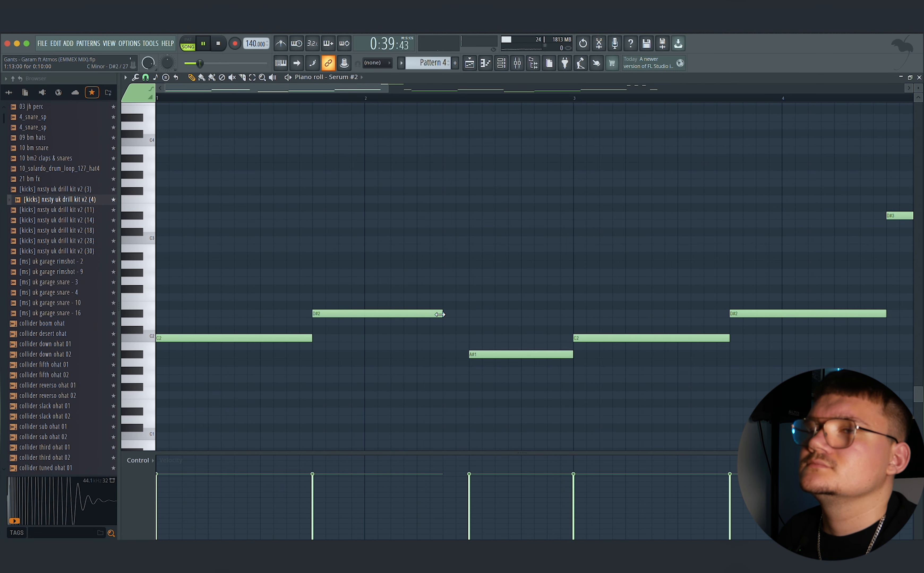
{"action": "scroll", "coordinate": [505, 305], "scroll_direction": "down", "scroll_amount": 2}
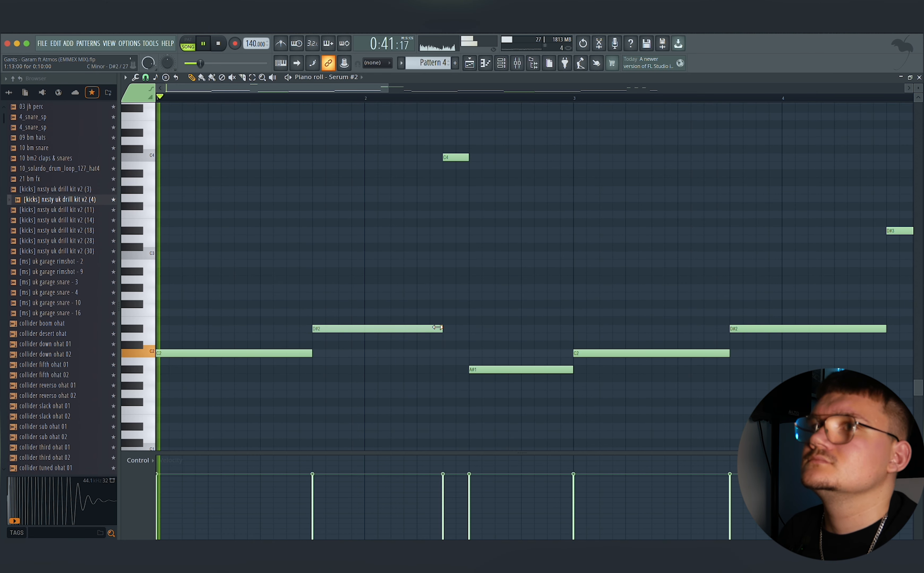
- Raise the high note late in bar 4 to D#4 and add a two-step D#3 at 4:13 behind it
{"action": "left_click", "coordinate": [471, 66]}
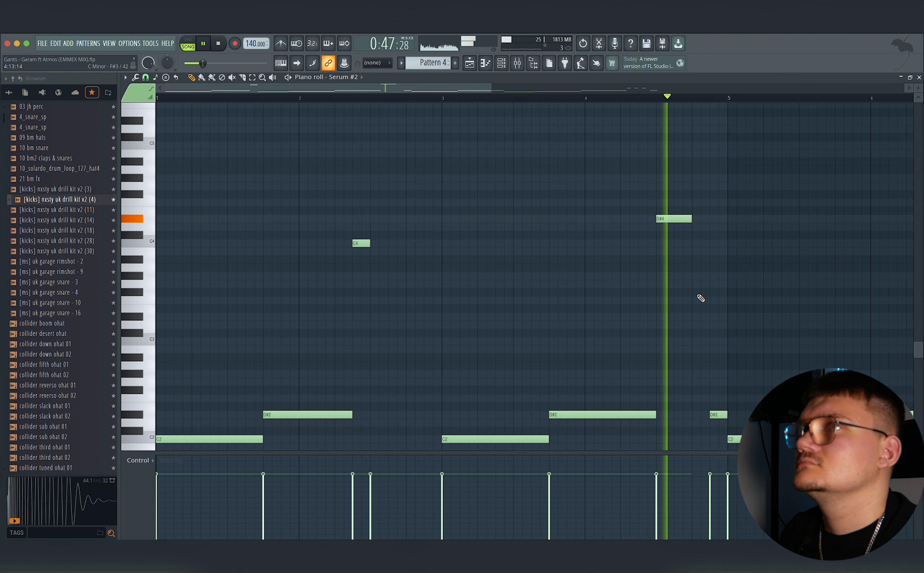
{"action": "key", "text": "space"}
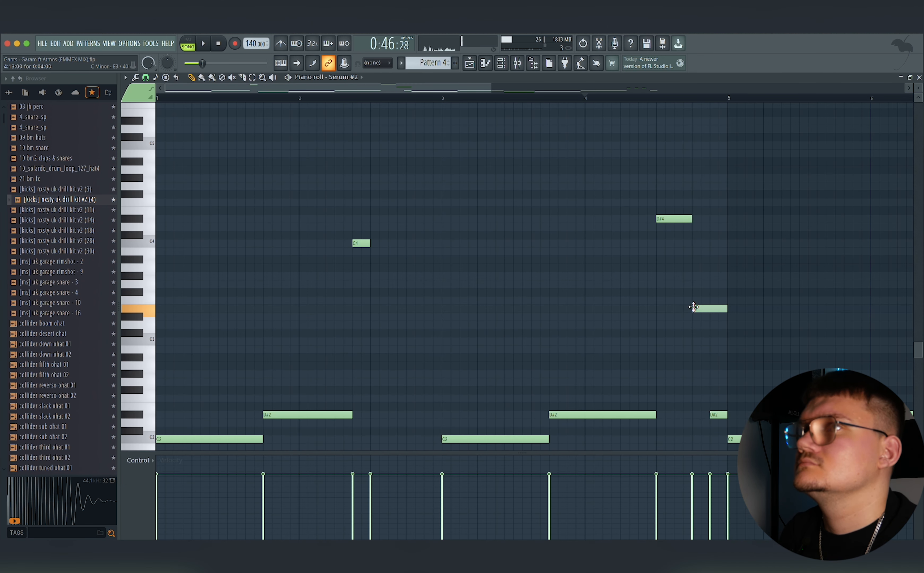
{"action": "key", "text": "space"}
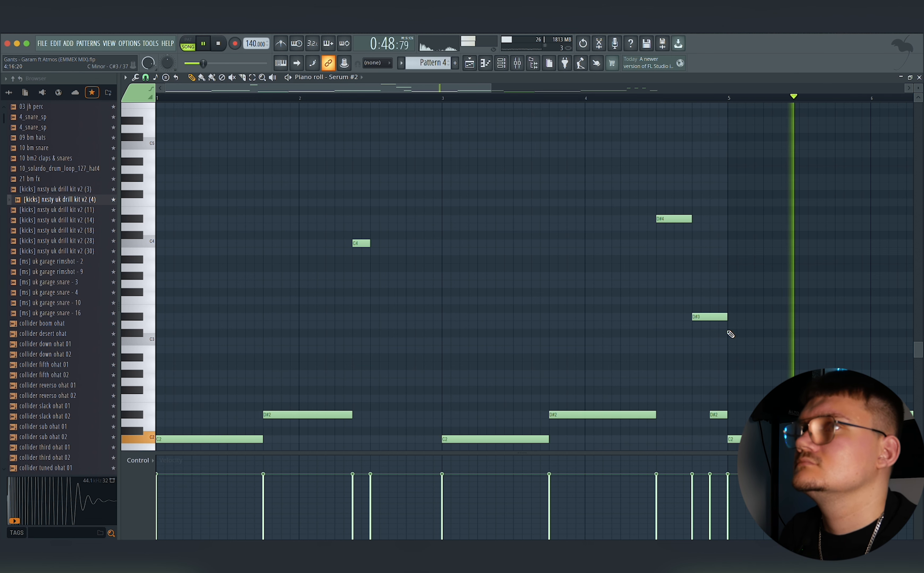
{"action": "left_click_drag", "start_coordinate": [727, 318], "coordinate": [709, 318]}
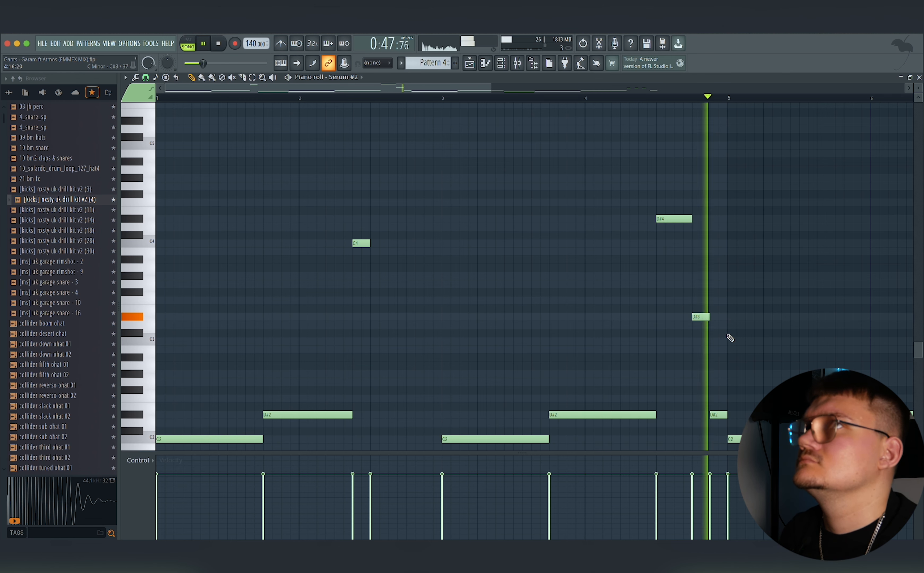
- Return to the playlist and add a Macro 1 automation point late in bar 28 so the curve keeps rising until just before bar 29
{"action": "left_click", "coordinate": [469, 63]}
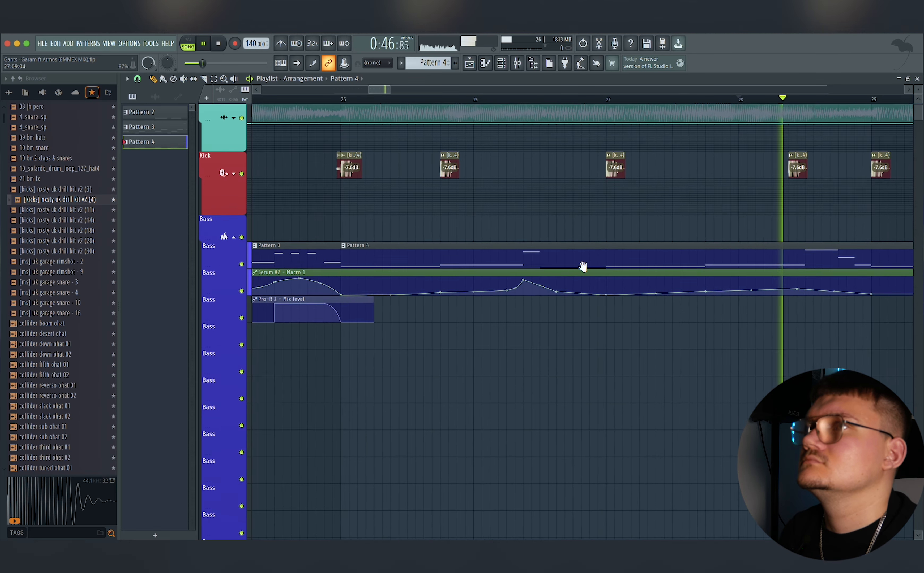
{"action": "key", "text": "space"}
{"action": "key", "text": "space"}
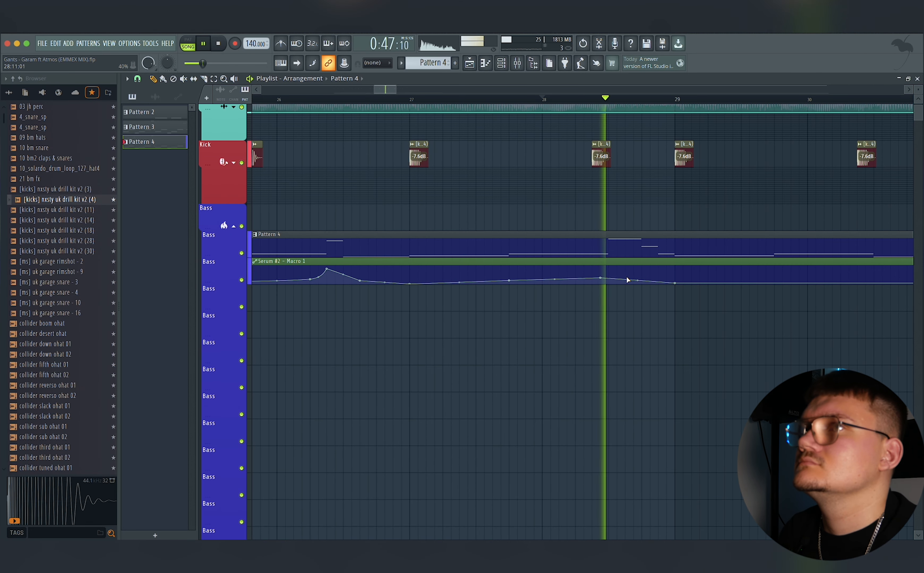
{"action": "key", "text": "space"}
{"action": "left_click", "coordinate": [656, 279]}
{"action": "key", "text": "space"}
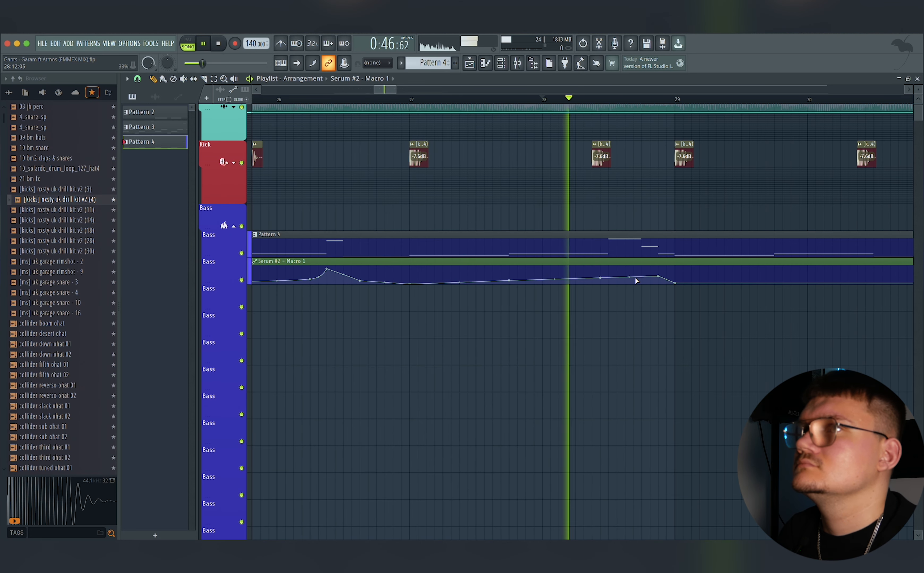
- Raise the Macro 1 automation peak just before bar 29 and audition the transition
{"action": "left_click_drag", "start_coordinate": [658, 277], "coordinate": [658, 273]}
{"action": "key", "text": "space"}
{"action": "key", "text": "space"}
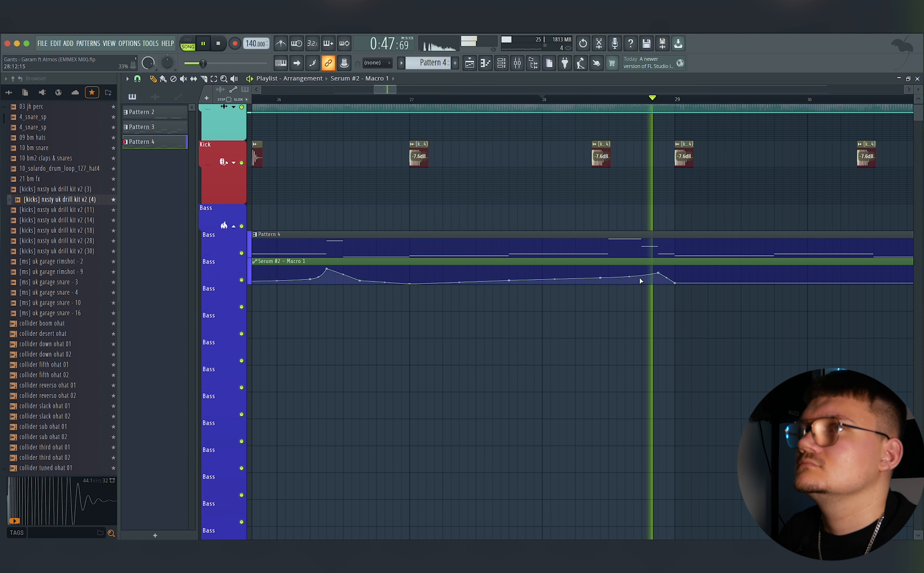
{"action": "key", "text": "space"}
{"action": "key", "text": "space"}
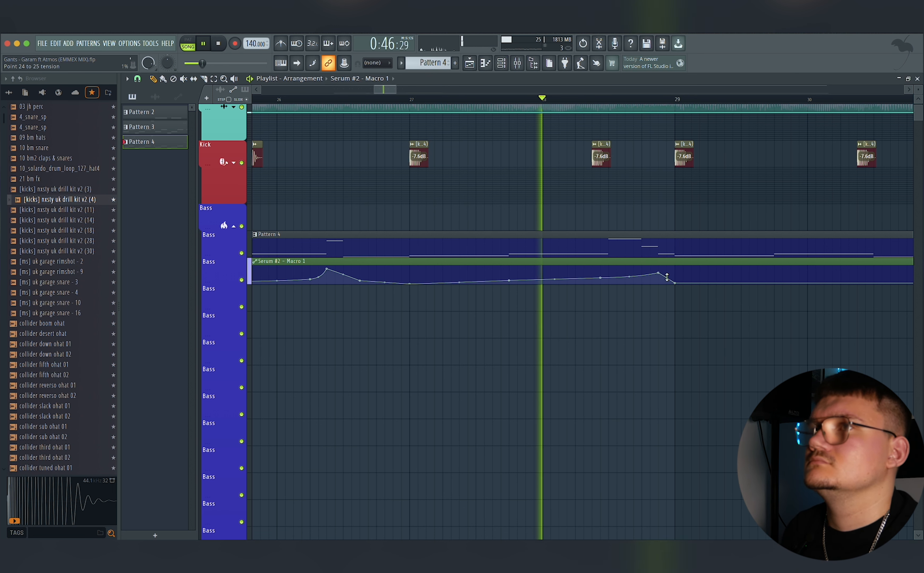
{"action": "key", "text": "space"}
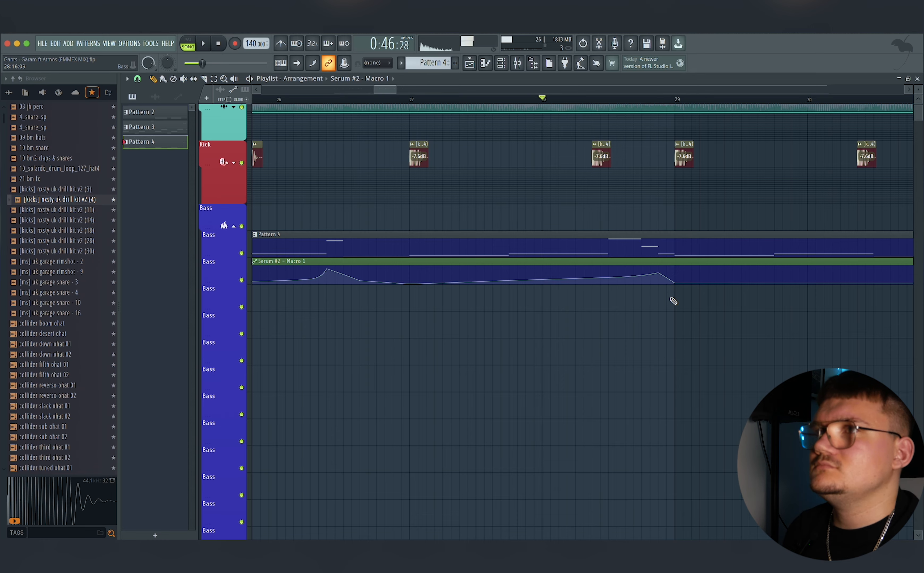
- Extend the Macro 1 automation over bars 29 to 32, swelling in bar 30, dipping at bar 31 and climbing to 83% at bar 33
{"action": "scroll", "coordinate": [670, 299], "scroll_direction": "down", "scroll_amount": 4}
{"action": "scroll", "coordinate": [669, 299], "scroll_direction": "up", "scroll_amount": 4}
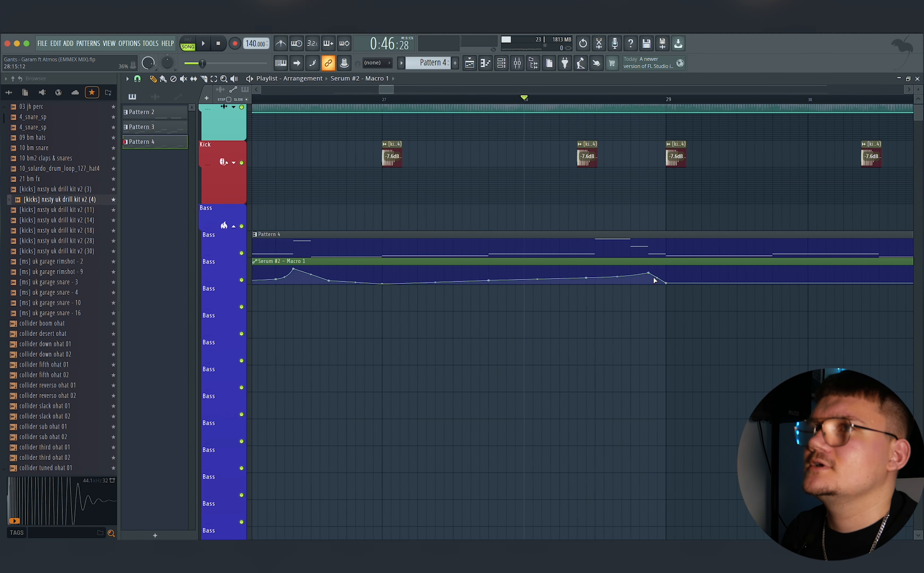
{"action": "key", "text": "space"}
{"action": "scroll", "coordinate": [660, 281], "scroll_direction": "down", "scroll_amount": 3}
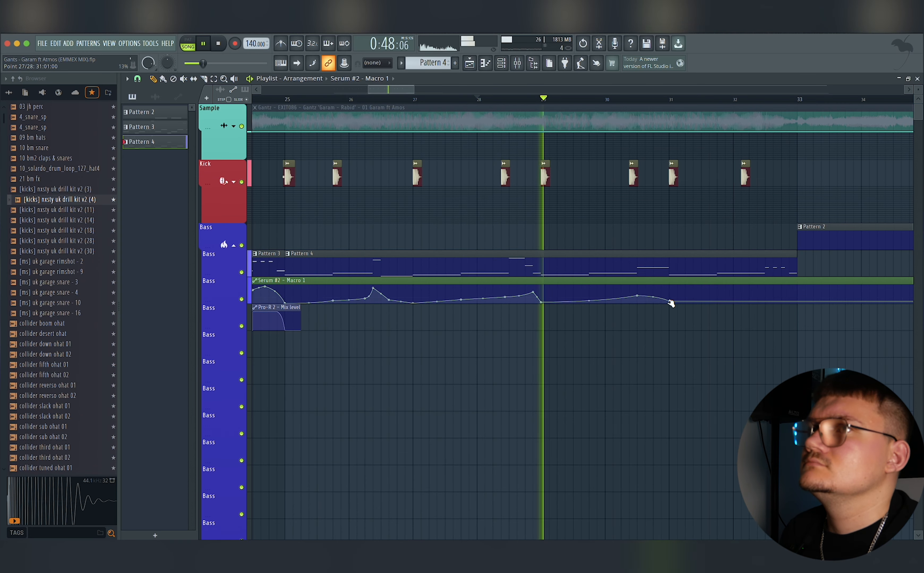
{"action": "left_click", "coordinate": [736, 297]}
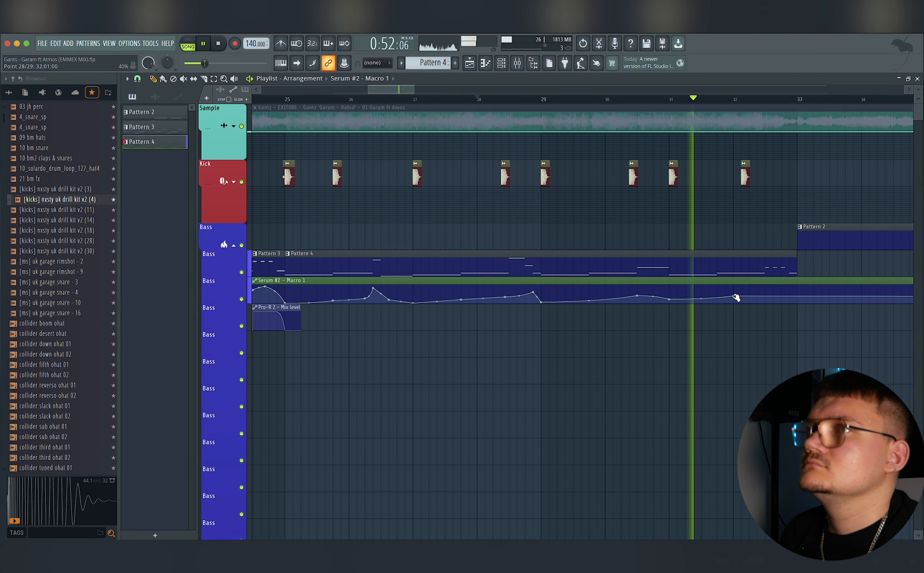
{"action": "left_click", "coordinate": [766, 293]}
{"action": "left_click", "coordinate": [797, 290]}
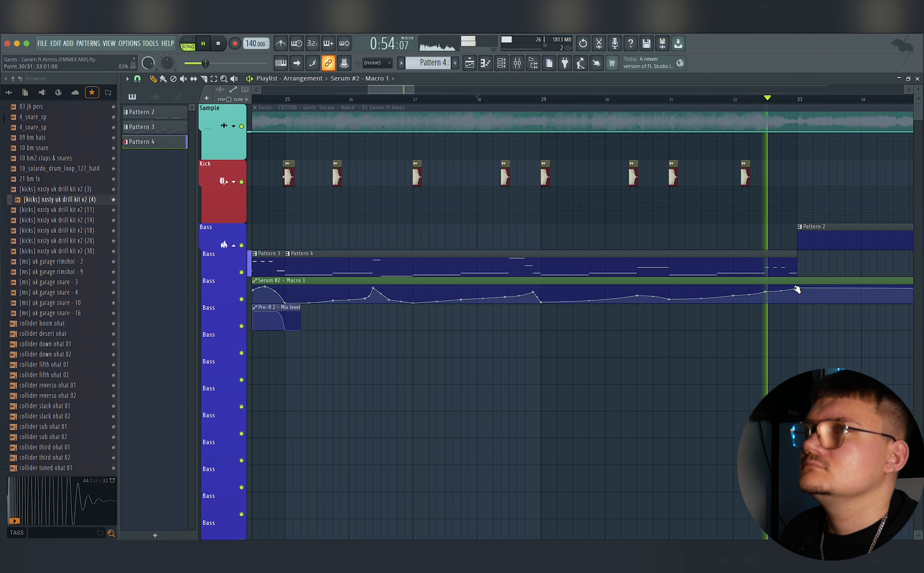
- Delete the three short high notes and the last D#2 at the end of Pattern 4's bar 8, and play the section back in the playlist
{"action": "double_click", "coordinate": [773, 257]}
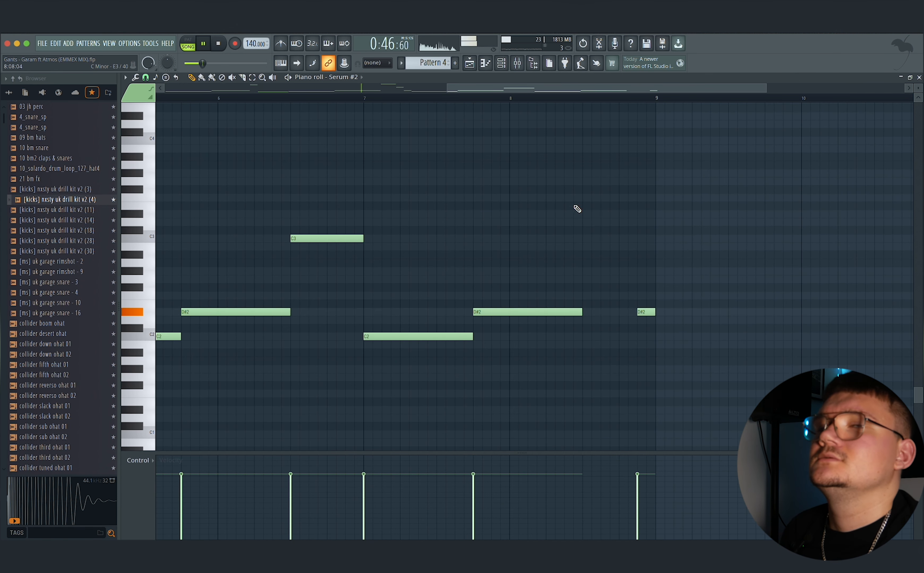
{"action": "left_click_drag", "start_coordinate": [577, 209], "coordinate": [745, 211]}
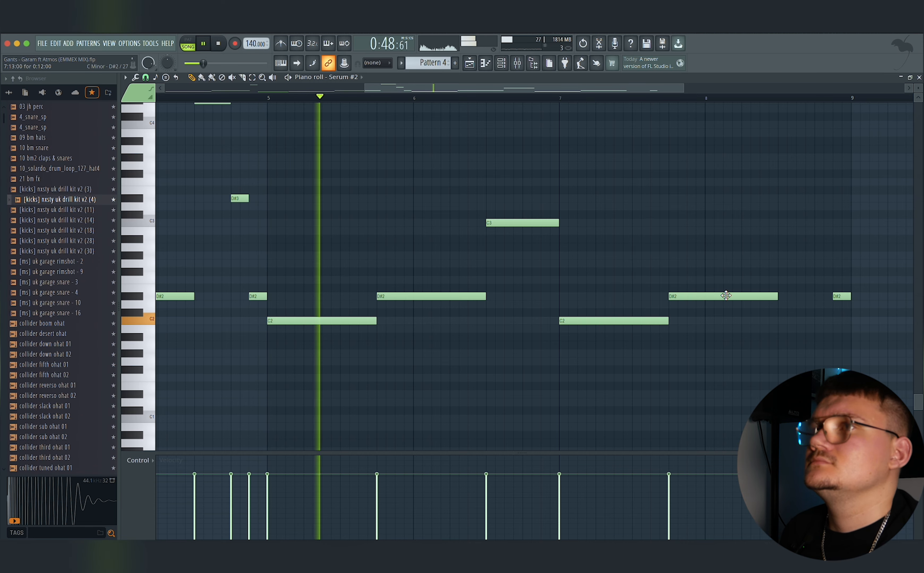
{"action": "left_click_drag", "start_coordinate": [790, 262], "coordinate": [701, 273]}
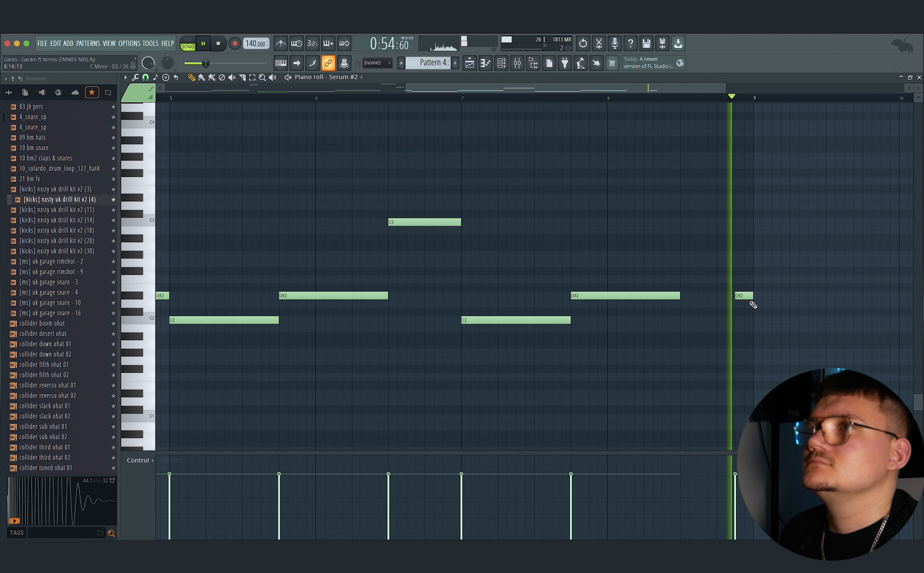
{"action": "left_click", "coordinate": [476, 64]}
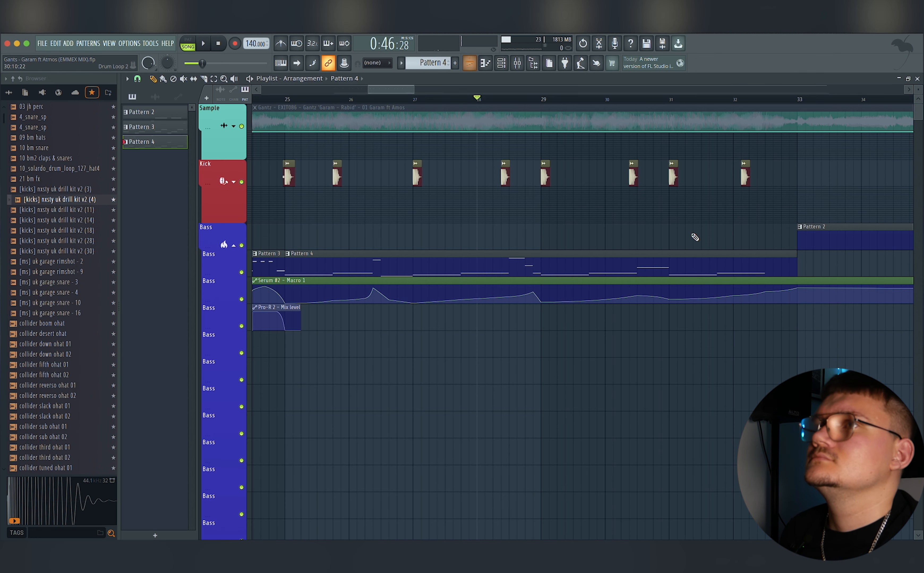
{"action": "key", "text": "space"}
{"action": "left_click_drag", "start_coordinate": [648, 295], "coordinate": [616, 302]}
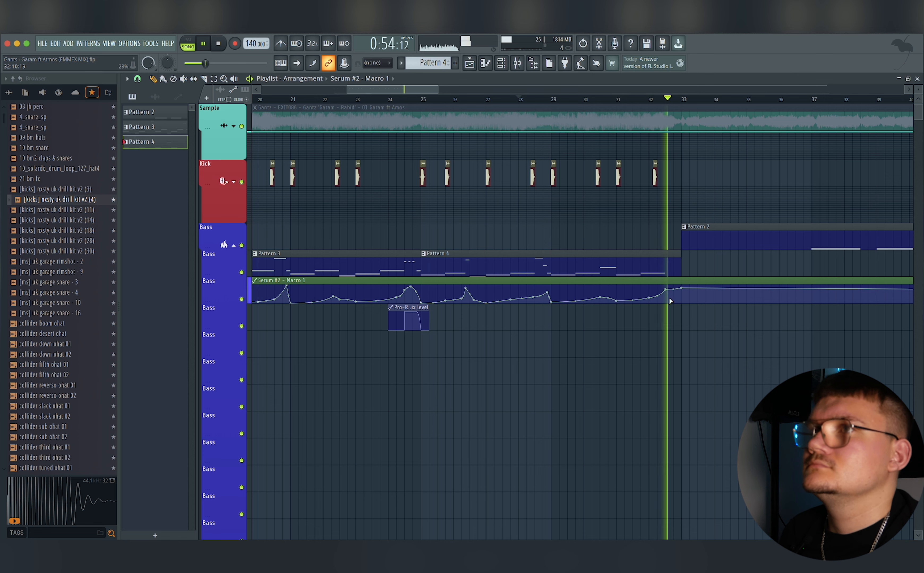
{"action": "key", "text": "space"}
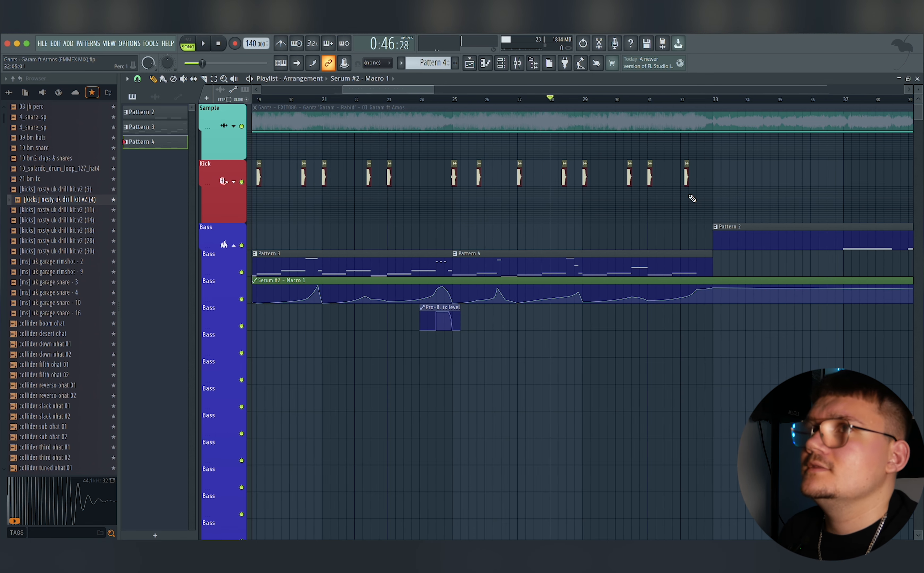
{"action": "left_click_drag", "start_coordinate": [692, 198], "coordinate": [624, 228]}
{"action": "scroll", "coordinate": [798, 214], "scroll_direction": "down", "scroll_amount": 3}
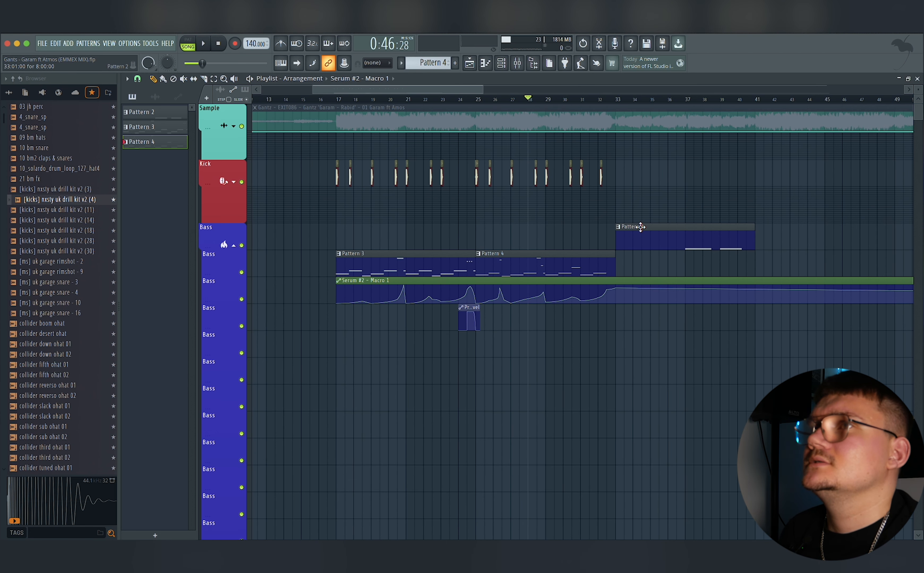
- Audition the arranged section with kicks and reese, and search the sample browser for "foley" sounds
{"action": "key", "text": "space"}
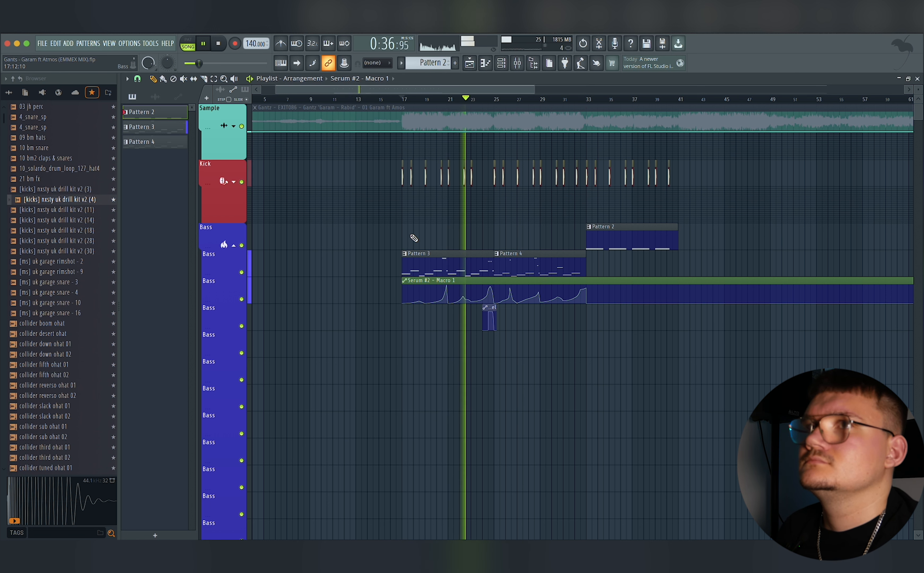
{"action": "key", "text": "space"}
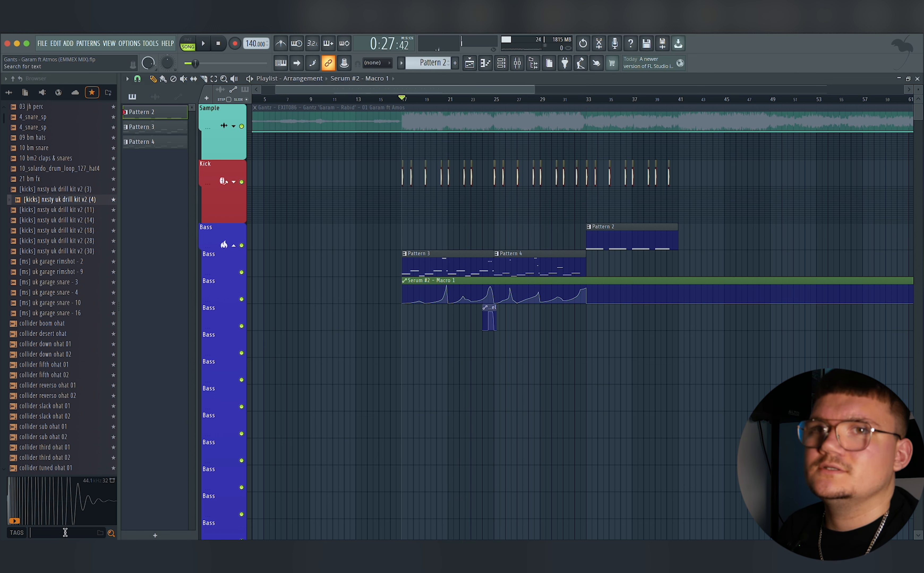
{"action": "type", "text": "keys"}
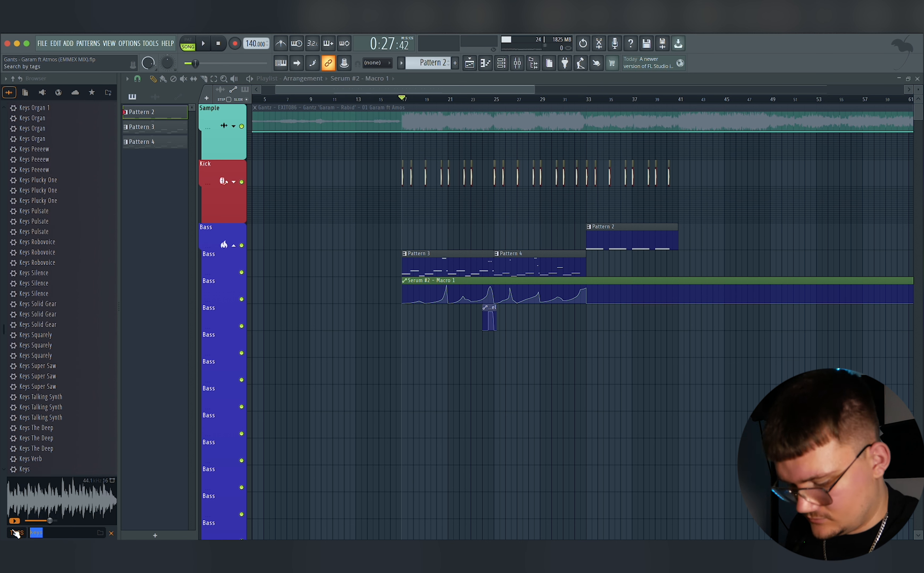
{"action": "type", "text": "foley"}
{"action": "key", "text": "Return"}
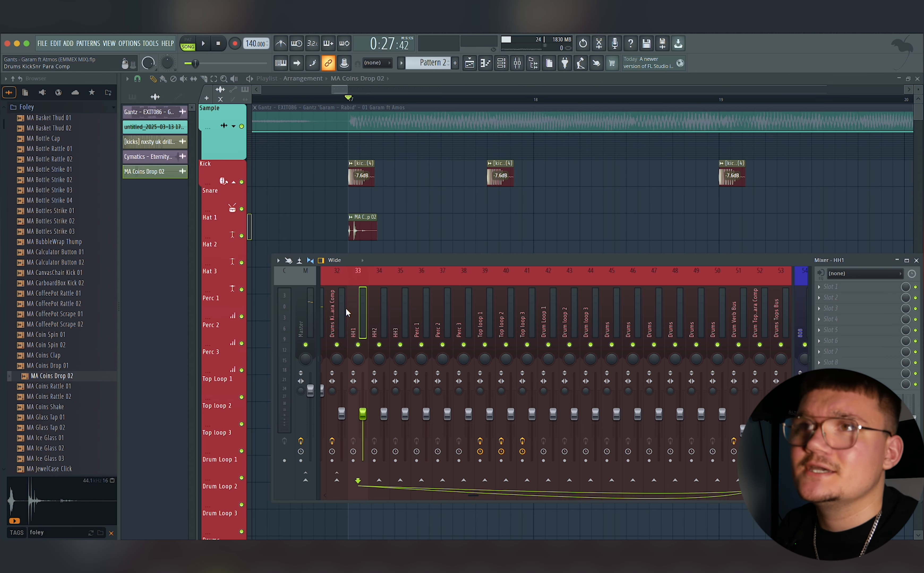
- Select the Perc 1 mixer track, audition the MA Coins Drop 02 hit from bar 17 and hide the mixer
{"action": "left_click", "coordinate": [424, 305]}
{"action": "key", "text": "space"}
{"action": "key", "text": "space"}
{"action": "key", "text": "space"}
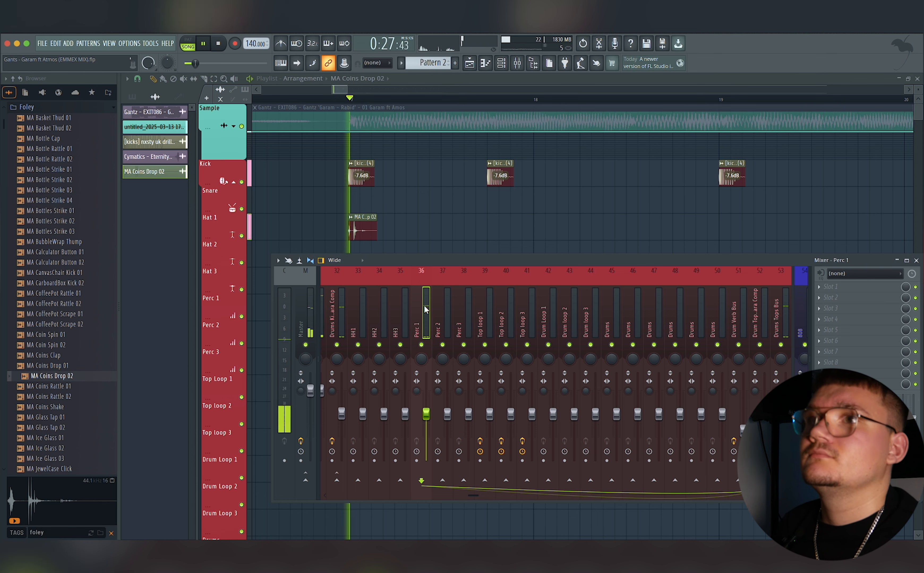
{"action": "key", "text": "F9"}
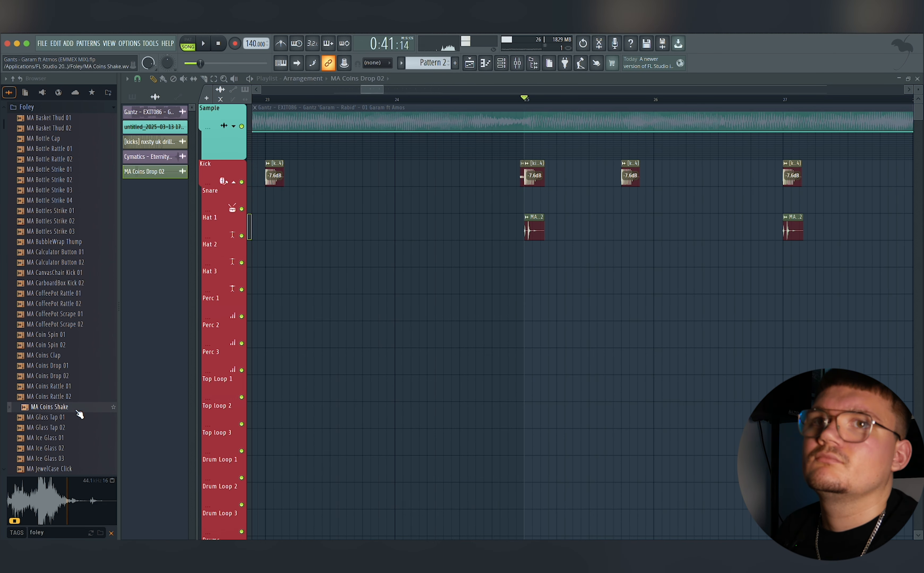
- Preview the glass foley samples, place MA Ice Glass 01 on the Hat 2 track at 25:05:00 and audition it with the beat
{"action": "left_click", "coordinate": [73, 418]}
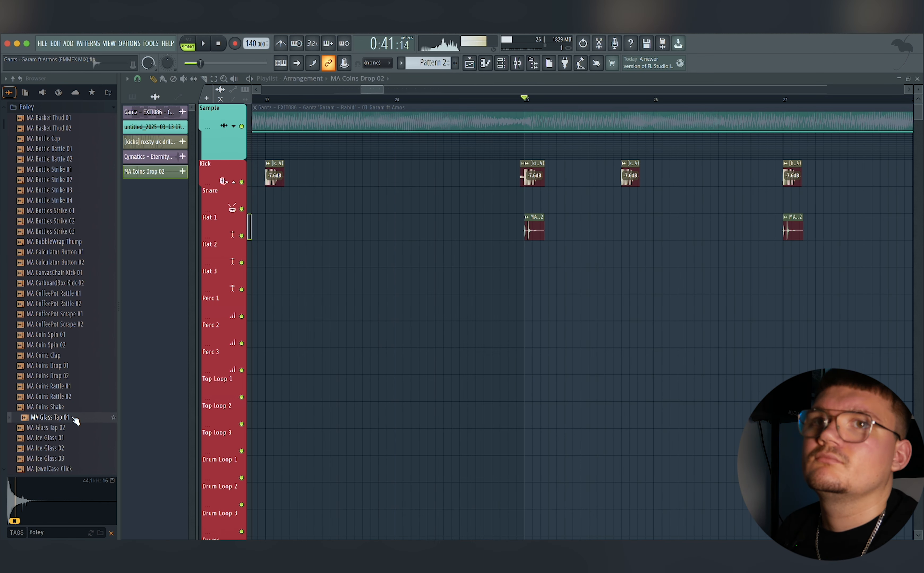
{"action": "left_click", "coordinate": [75, 449]}
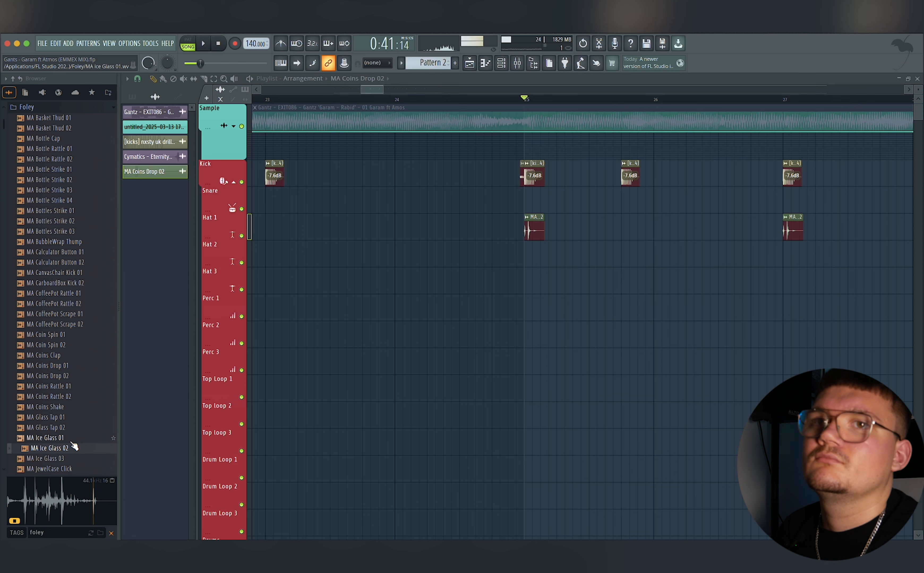
{"action": "left_click", "coordinate": [72, 442]}
{"action": "key", "text": "space"}
{"action": "left_click_drag", "start_coordinate": [72, 442], "coordinate": [575, 242]}
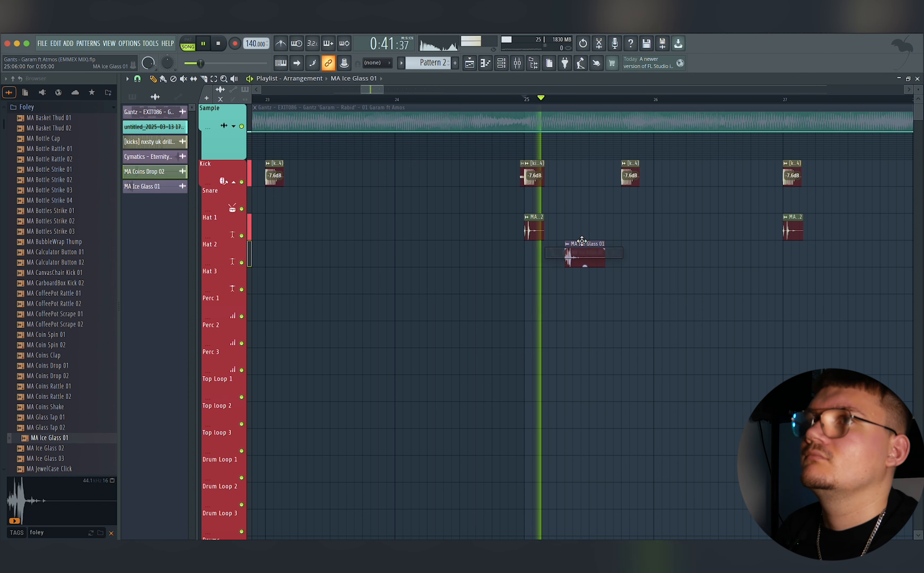
{"action": "key", "text": "space"}
{"action": "key", "text": "space"}
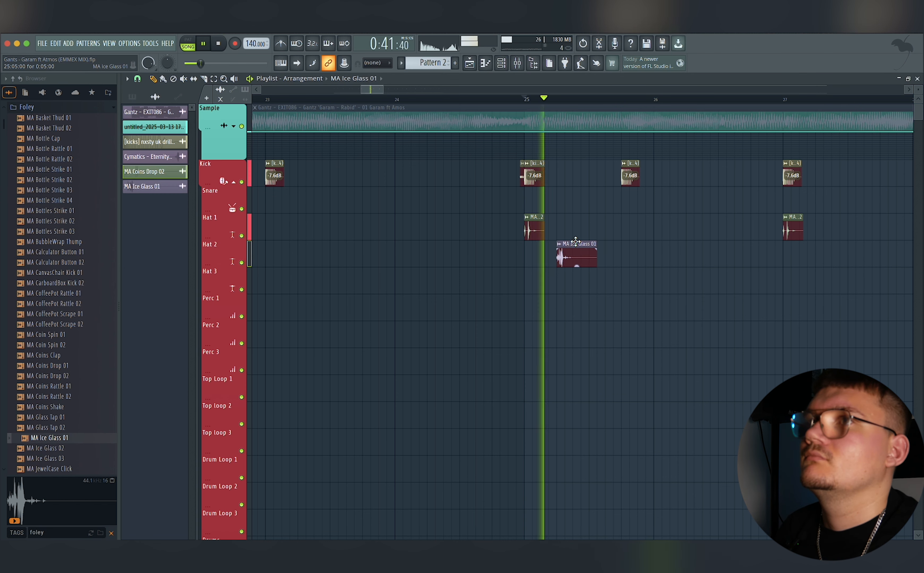
{"action": "key", "text": "space"}
{"action": "key", "text": "space"}
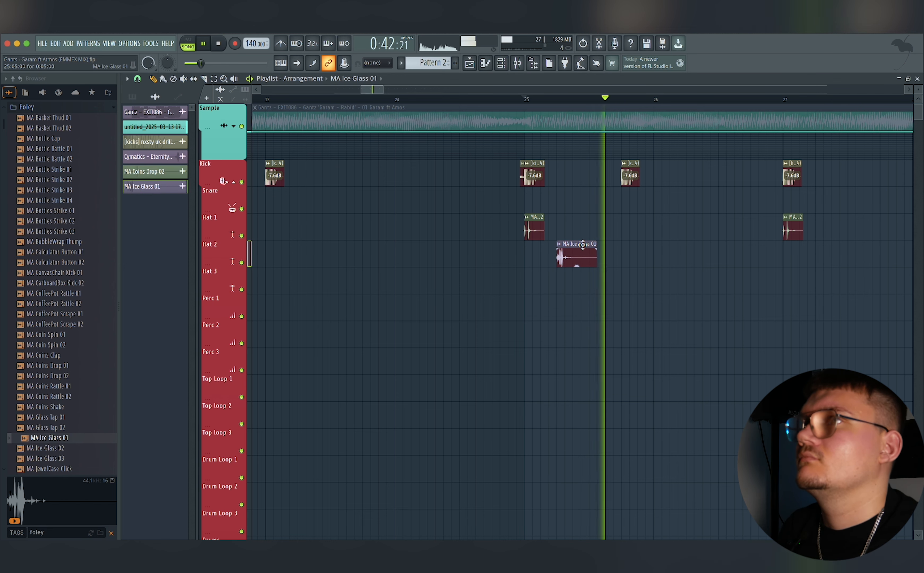
{"action": "scroll", "coordinate": [473, 250], "scroll_direction": "right", "scroll_amount": 6}
{"action": "key", "text": "space"}
{"action": "key", "text": "space"}
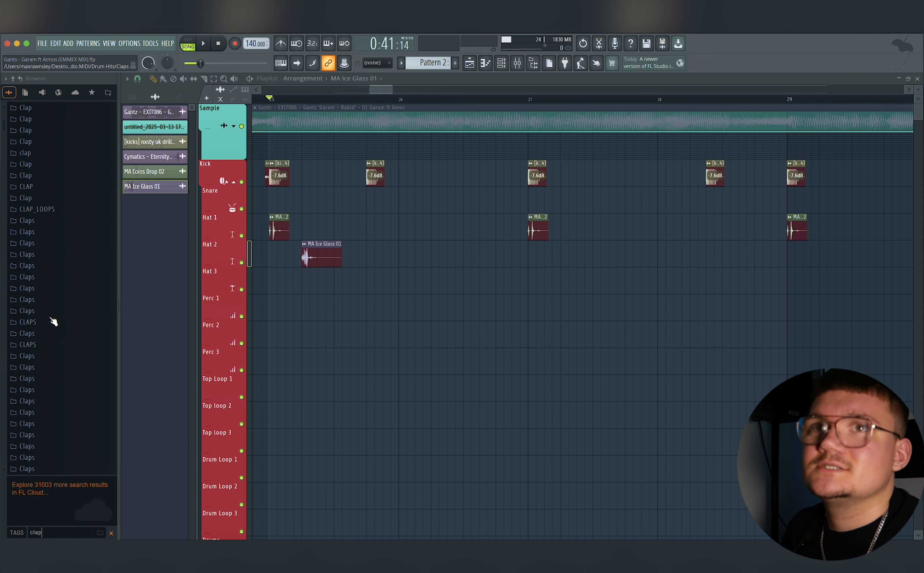
- Audition the clap samples in the search results down to 05 TH2 Clap, listening to that one against the beat
{"action": "scroll", "coordinate": [52, 330], "scroll_direction": "down", "scroll_amount": 10}
{"action": "left_click", "coordinate": [73, 249]}
{"action": "left_click", "coordinate": [72, 259]}
{"action": "left_click", "coordinate": [69, 270]}
{"action": "left_click", "coordinate": [64, 301]}
{"action": "left_click", "coordinate": [60, 342]}
{"action": "left_click", "coordinate": [57, 363]}
{"action": "left_click", "coordinate": [59, 384]}
{"action": "left_click", "coordinate": [56, 405]}
{"action": "left_click", "coordinate": [56, 415]}
{"action": "left_click", "coordinate": [55, 436]}
{"action": "left_click", "coordinate": [56, 446]}
{"action": "scroll", "coordinate": [57, 436], "scroll_direction": "down", "scroll_amount": 6}
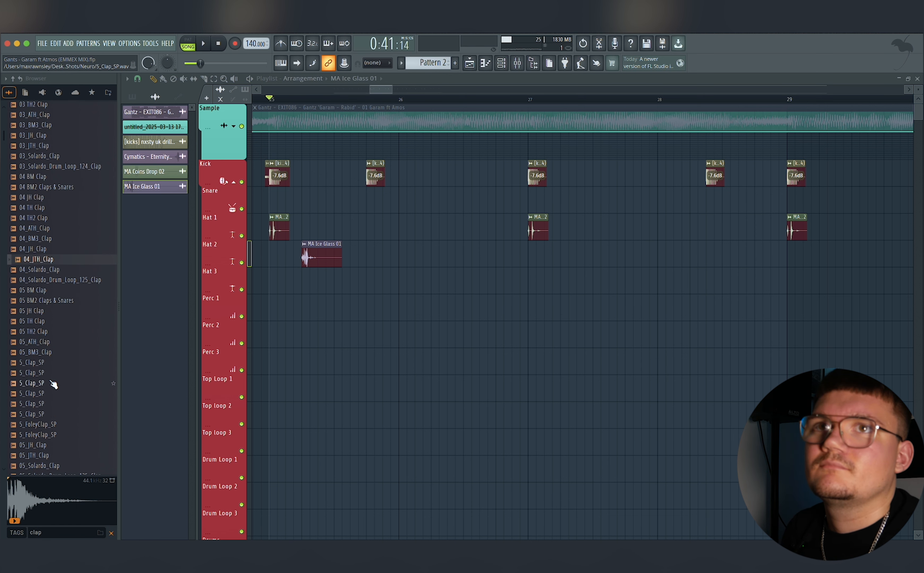
{"action": "left_click", "coordinate": [53, 323]}
{"action": "left_click", "coordinate": [57, 331]}
{"action": "key", "text": "space"}
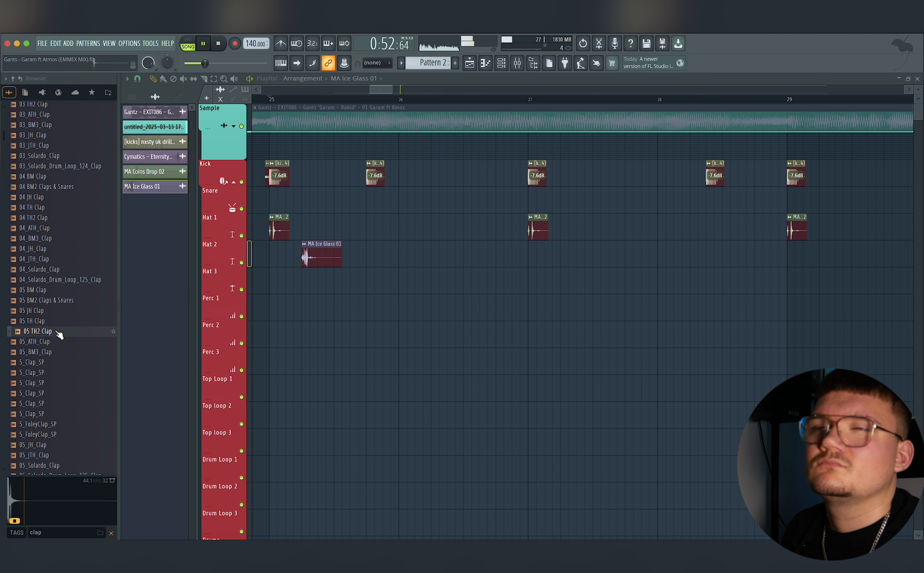
- Place 05 TH2 Clap on the playlist's Snare track, play the section and open Pro-R 2 on the Snare mixer channel
{"action": "left_click_drag", "start_coordinate": [344, 322], "coordinate": [418, 297]}
{"action": "left_click_drag", "start_coordinate": [369, 238], "coordinate": [366, 384]}
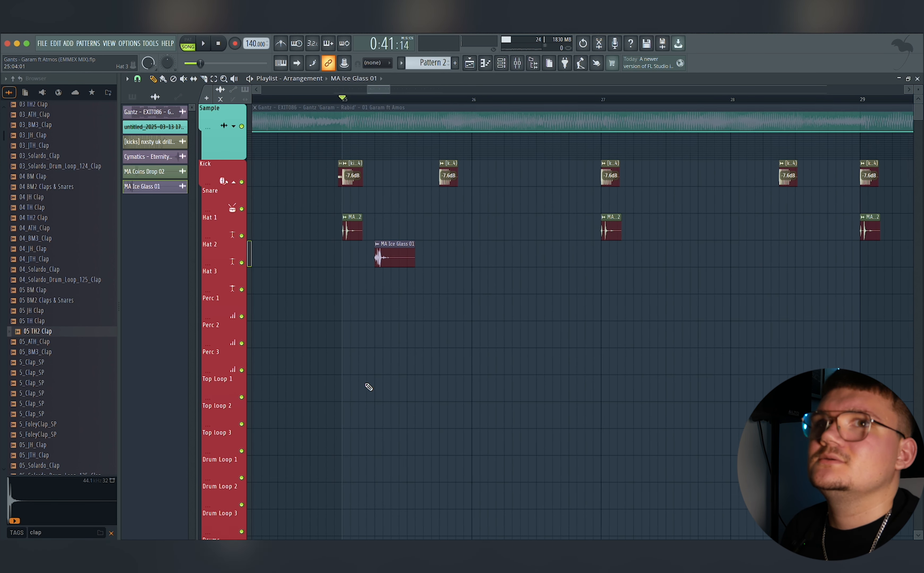
{"action": "left_click_drag", "start_coordinate": [255, 240], "coordinate": [406, 196]}
{"action": "key", "text": "space"}
{"action": "left_click_drag", "start_coordinate": [527, 190], "coordinate": [527, 216]}
{"action": "left_click_drag", "start_coordinate": [408, 261], "coordinate": [402, 262]}
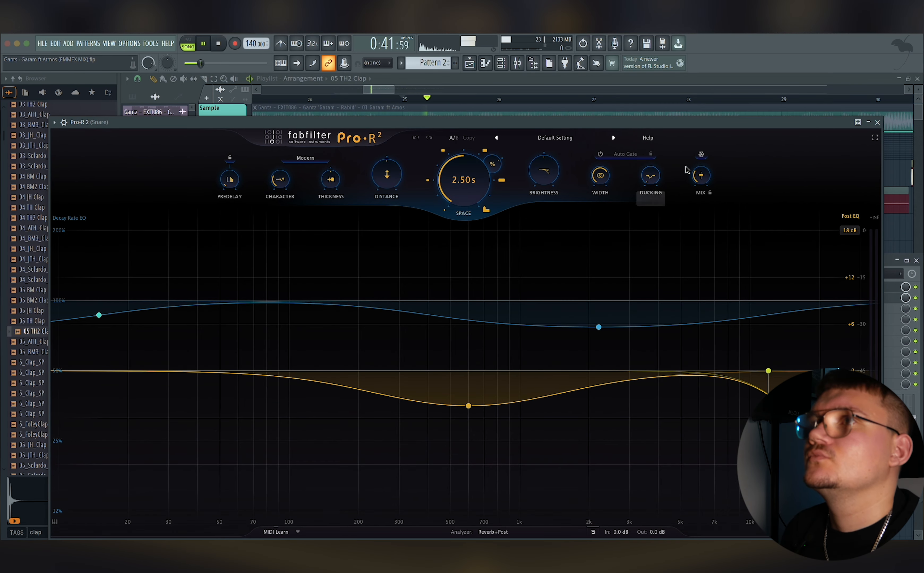
- Load the Small preset Acoustic Ambience in the snare reverb, with Space at 2.74 s and Distance at 23.6%
{"action": "left_click", "coordinate": [558, 139]}
{"action": "mouse_move", "coordinate": [508, 163]}
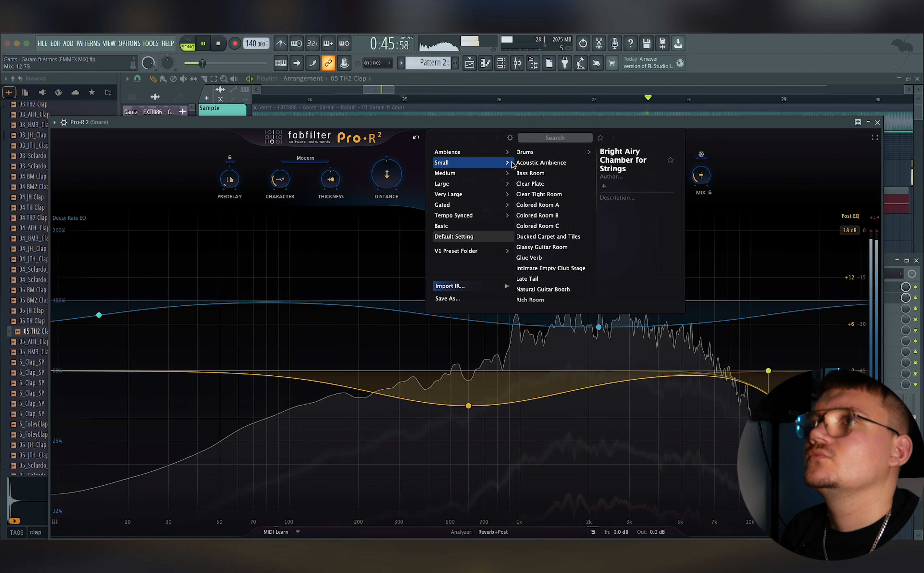
{"action": "left_click", "coordinate": [539, 163]}
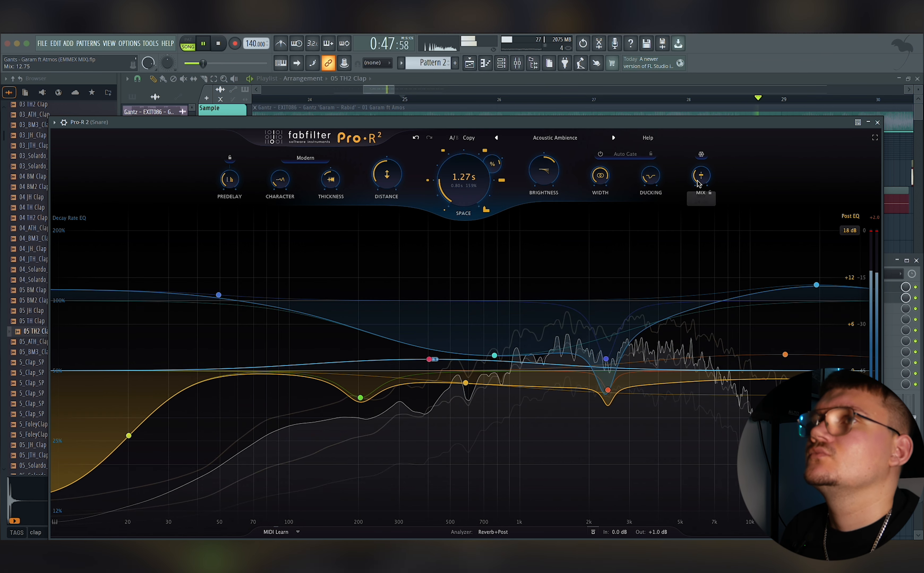
{"action": "left_click_drag", "start_coordinate": [466, 196], "coordinate": [460, 161]}
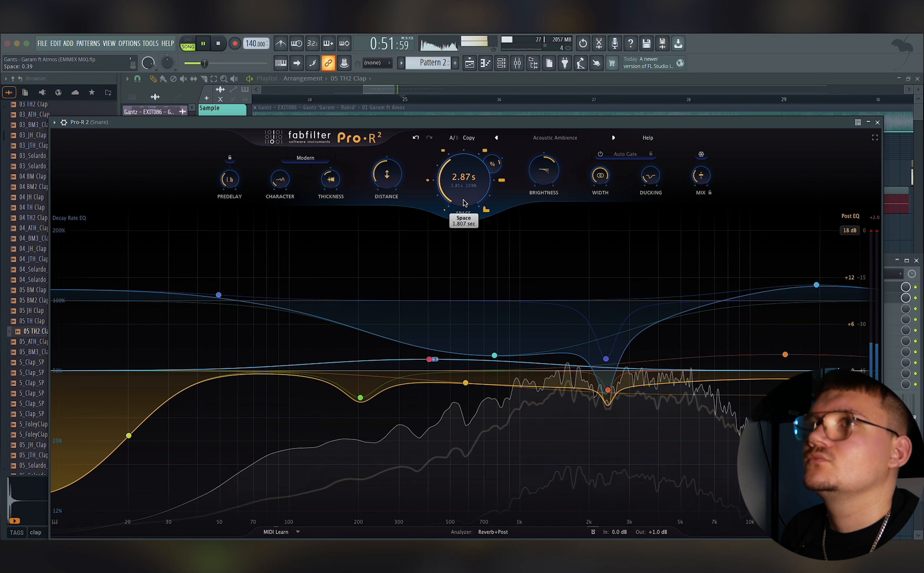
{"action": "left_click_drag", "start_coordinate": [464, 203], "coordinate": [463, 207]}
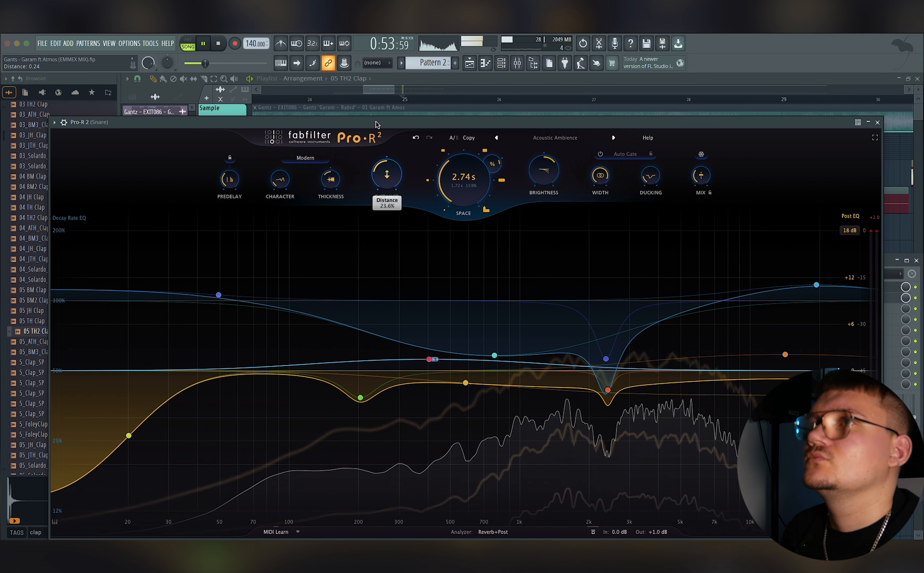
{"action": "left_click_drag", "start_coordinate": [236, 227], "coordinate": [235, 225]}
{"action": "left_click_drag", "start_coordinate": [600, 178], "coordinate": [597, 245]}
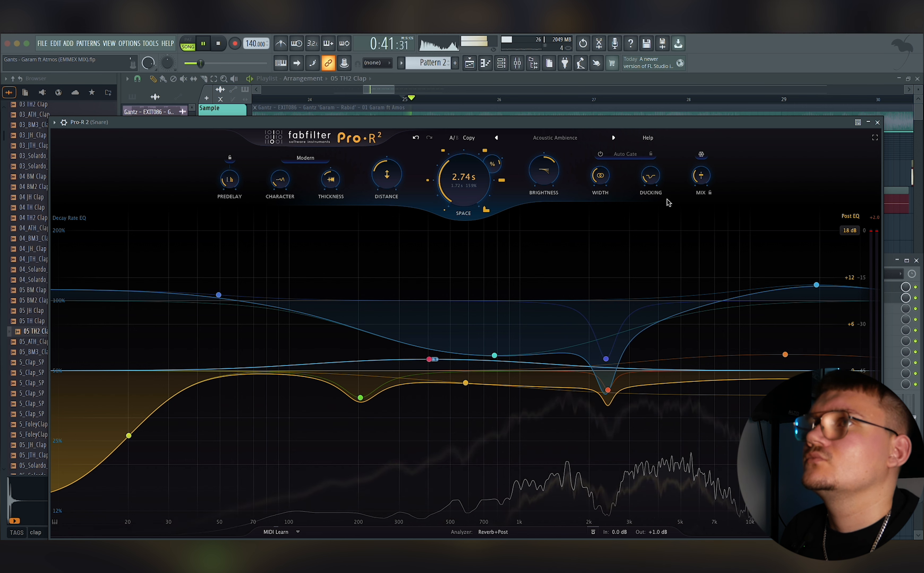
- Enable the snare reverb's Auto Gate, set it to 1.000 sec and readjust the Mix amount
{"action": "left_click", "coordinate": [603, 156]}
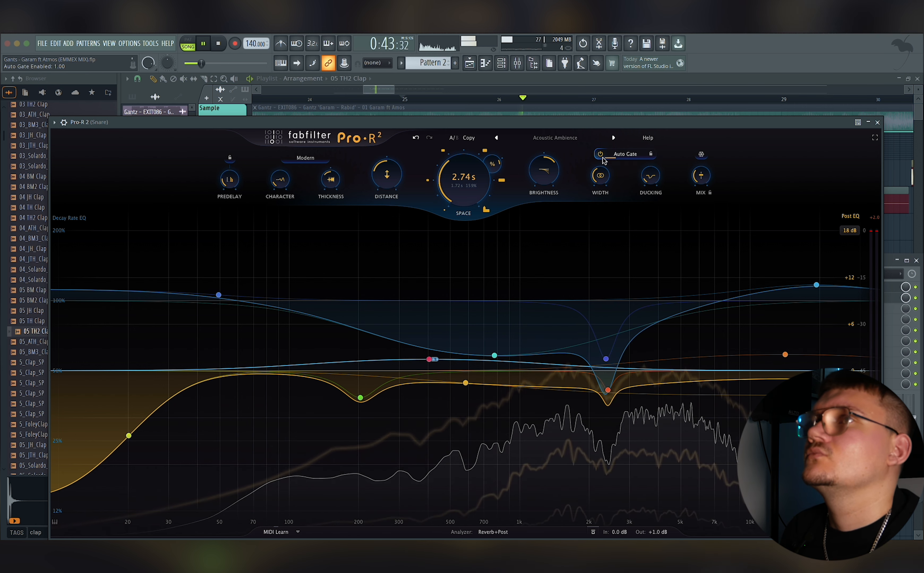
{"action": "left_click_drag", "start_coordinate": [623, 155], "coordinate": [720, 164]}
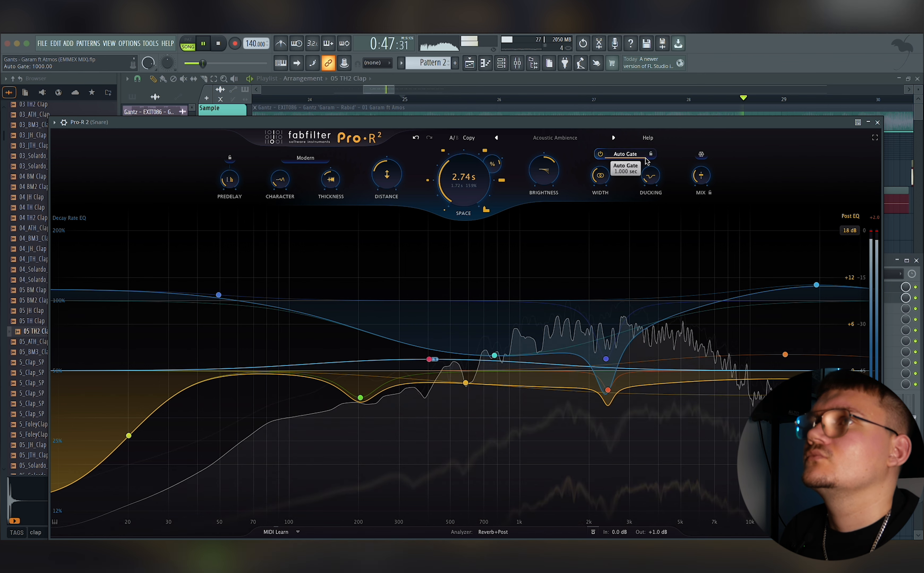
{"action": "left_click_drag", "start_coordinate": [700, 160], "coordinate": [698, 200]}
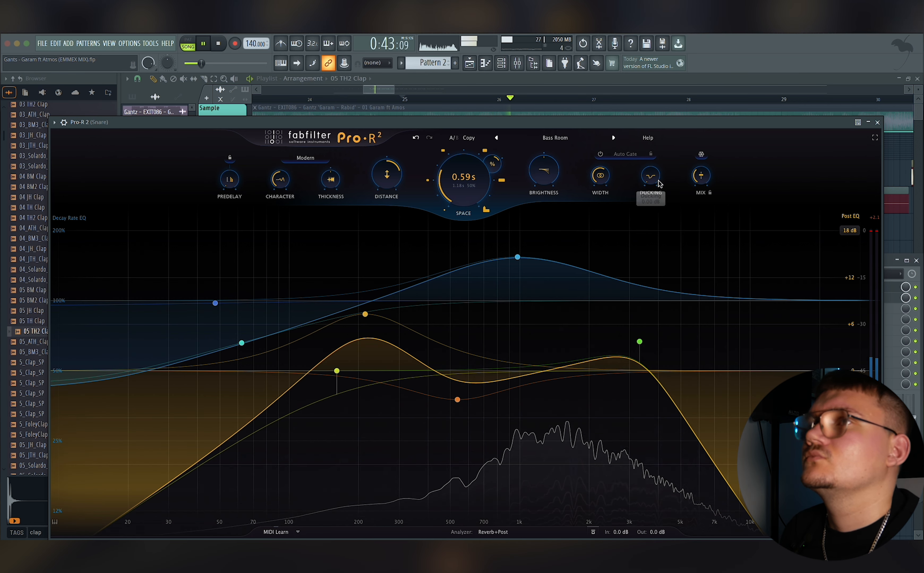
- Go through the next reverb presets to Clear Tight Room and set the Mix to about 21.6%
{"action": "left_click", "coordinate": [613, 138]}
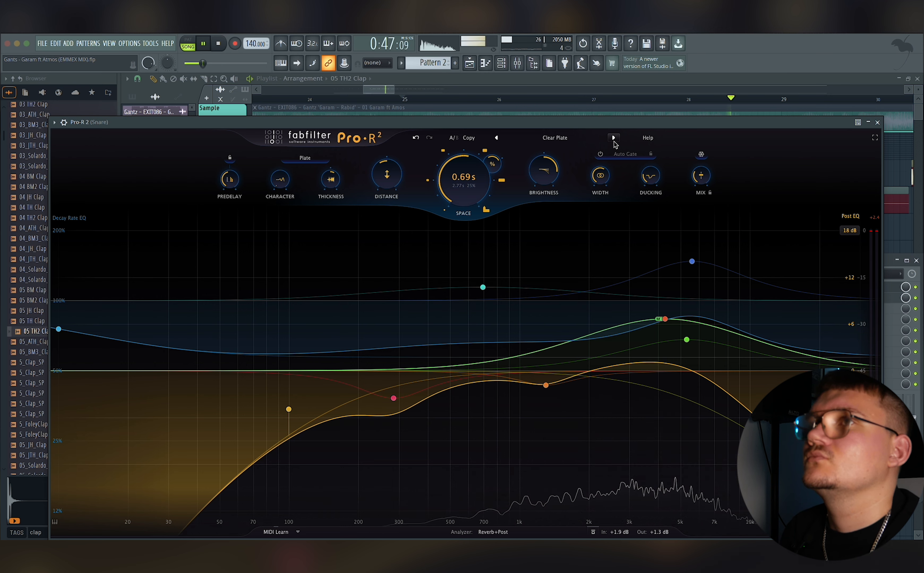
{"action": "left_click", "coordinate": [613, 138]}
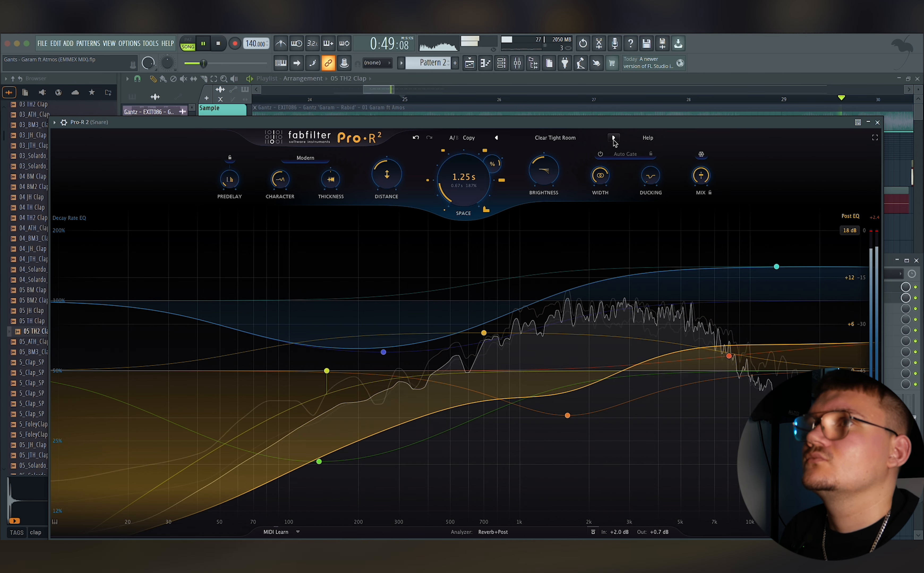
{"action": "left_click_drag", "start_coordinate": [700, 265], "coordinate": [698, 254]}
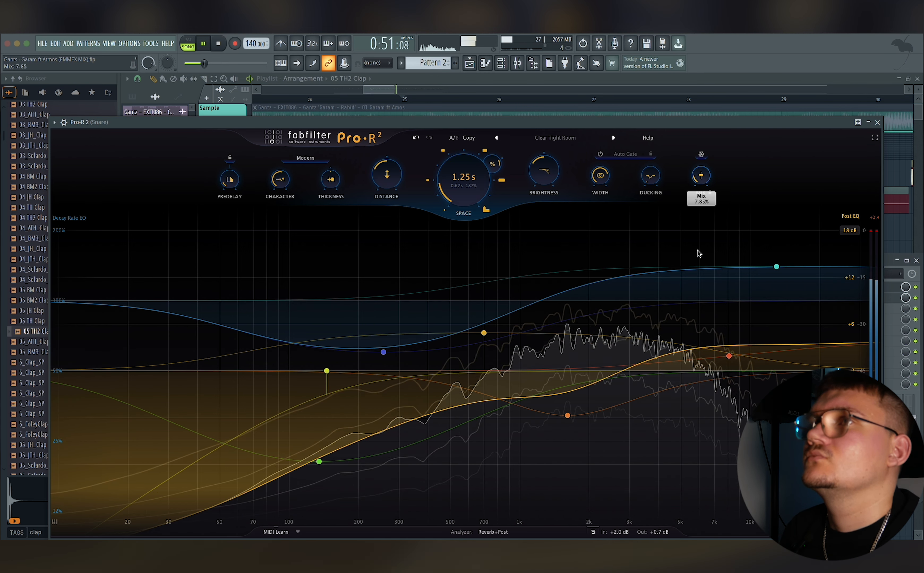
{"action": "left_click_drag", "start_coordinate": [692, 211], "coordinate": [688, 205]}
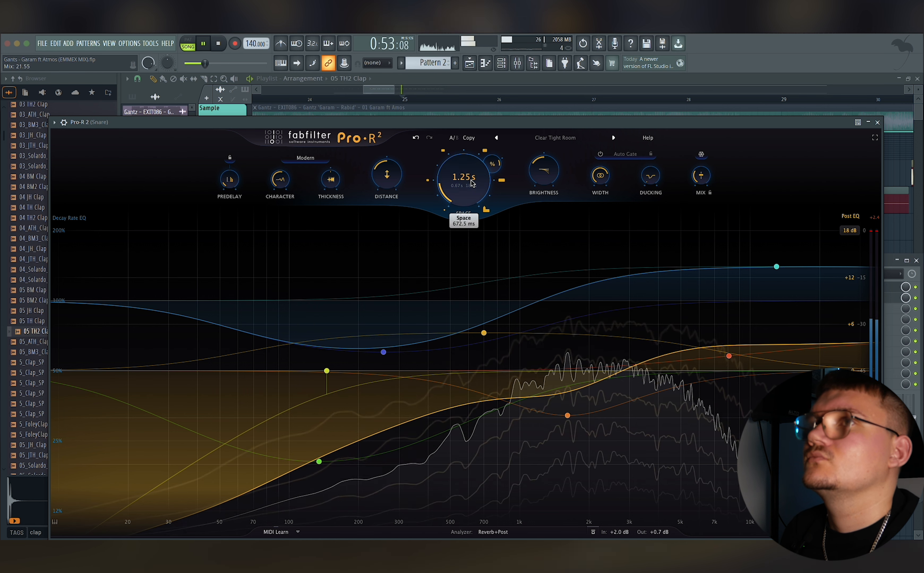
- Lengthen the Clear Tight Room reverb's Space to 4.79 s and compare Mix amounts between 7.70% and 24.6%
{"action": "left_click_drag", "start_coordinate": [459, 133], "coordinate": [459, 118]}
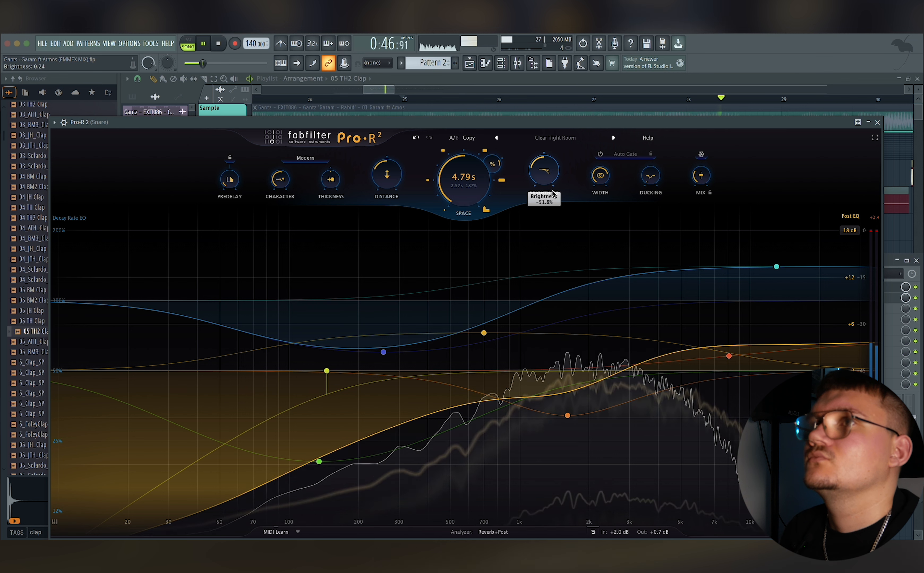
{"action": "left_click_drag", "start_coordinate": [552, 194], "coordinate": [554, 202]}
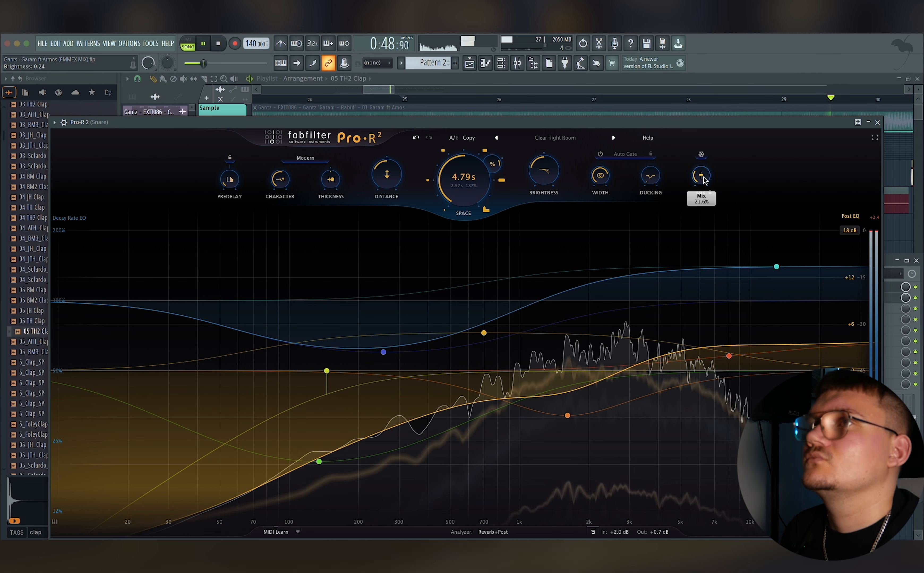
{"action": "left_click_drag", "start_coordinate": [700, 175], "coordinate": [700, 170]}
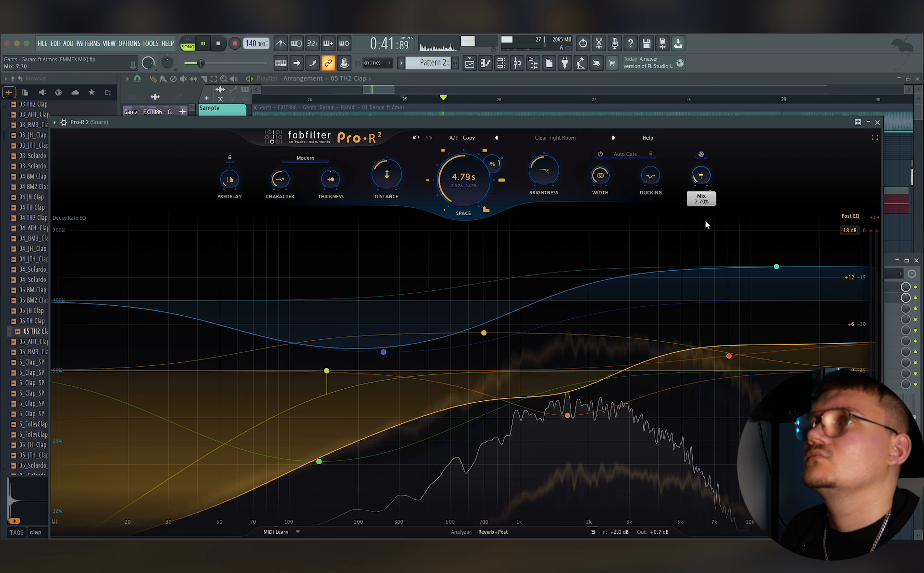
{"action": "left_click_drag", "start_coordinate": [706, 225], "coordinate": [705, 224]}
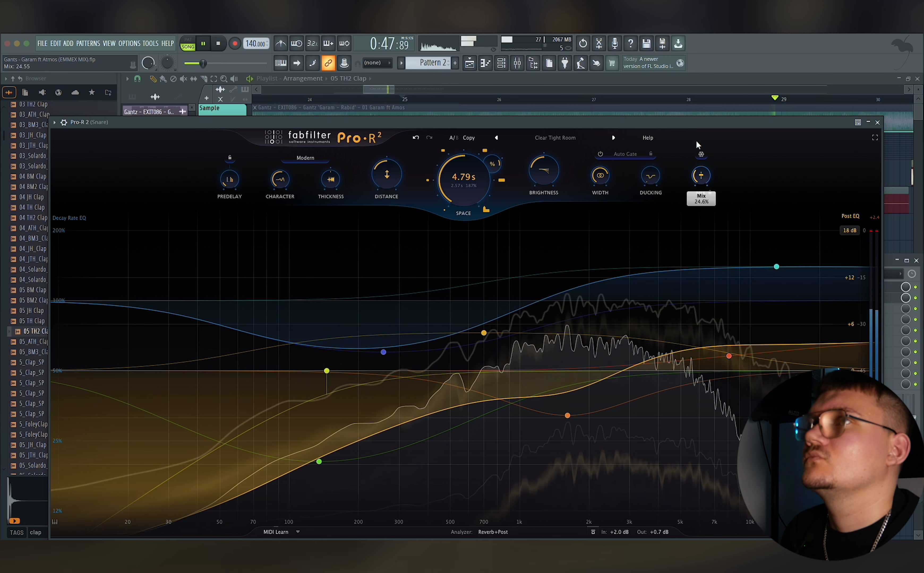
{"action": "left_click_drag", "start_coordinate": [696, 131], "coordinate": [696, 129]}
{"action": "left_click_drag", "start_coordinate": [699, 182], "coordinate": [697, 194]}
- Load the Medium preset Drum Plate on the snare reverb, with Mix at about 35.7% and Space at 4.29 s
{"action": "key", "text": "space"}
{"action": "left_click", "coordinate": [555, 138]}
{"action": "mouse_move", "coordinate": [445, 173]}
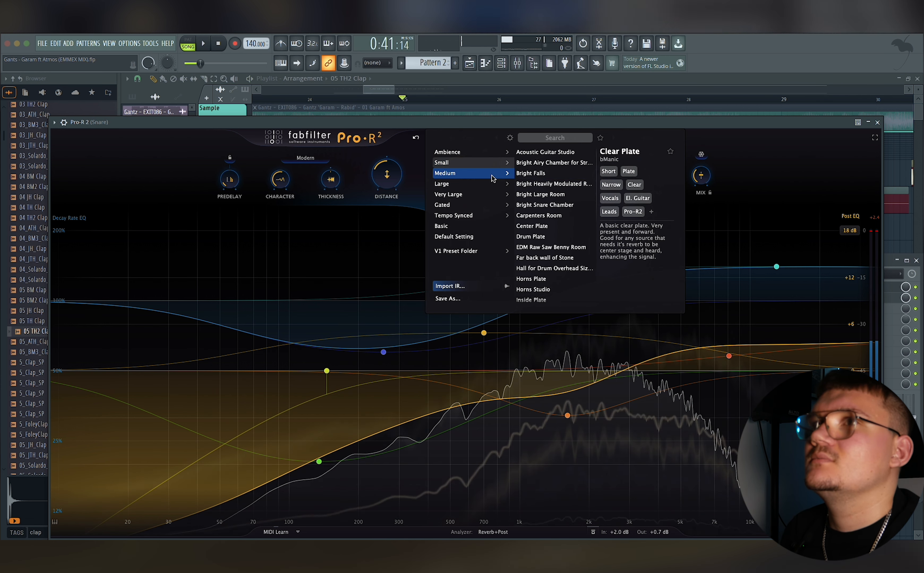
{"action": "left_click", "coordinate": [531, 236]}
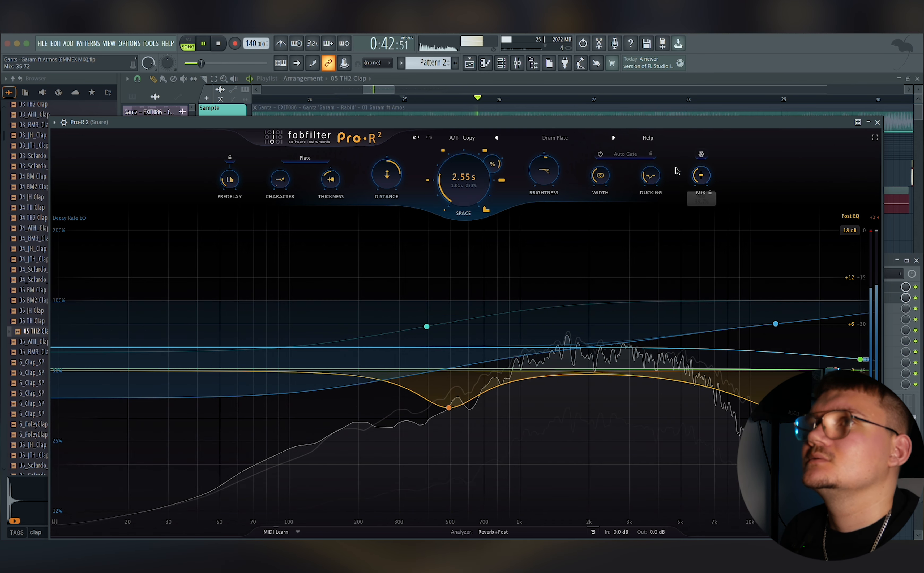
{"action": "left_click_drag", "start_coordinate": [474, 182], "coordinate": [476, 161]}
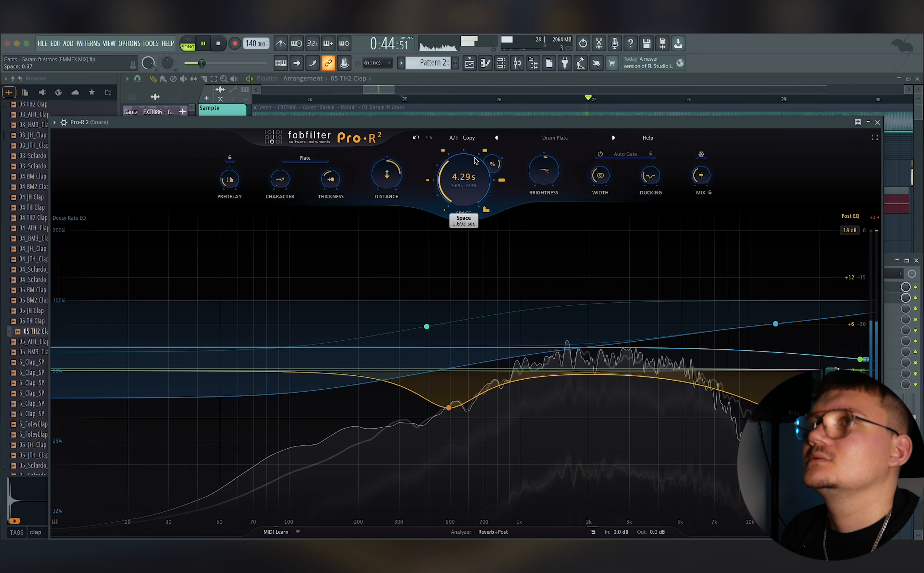
- Lower the snare reverb's Brightness to about -46.6%, raise it back slightly, readjust the Mix amount and close the mixer
{"action": "left_click_drag", "start_coordinate": [544, 172], "coordinate": [545, 216]}
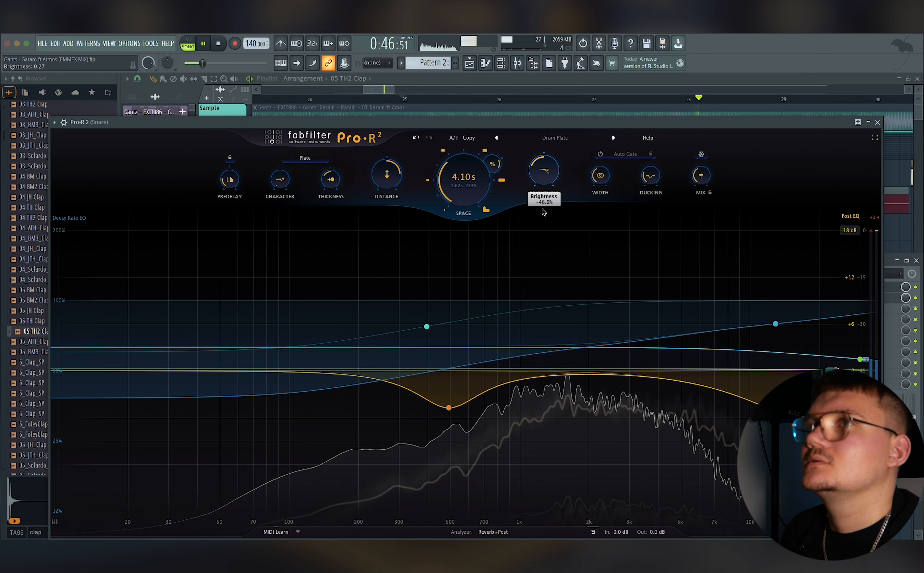
{"action": "left_click_drag", "start_coordinate": [544, 173], "coordinate": [544, 163]}
{"action": "mouse_move", "coordinate": [701, 174]}
{"action": "left_mouse_down"}
{"action": "mouse_move", "coordinate": [702, 158]}
{"action": "mouse_move", "coordinate": [701, 172]}
{"action": "left_mouse_up"}
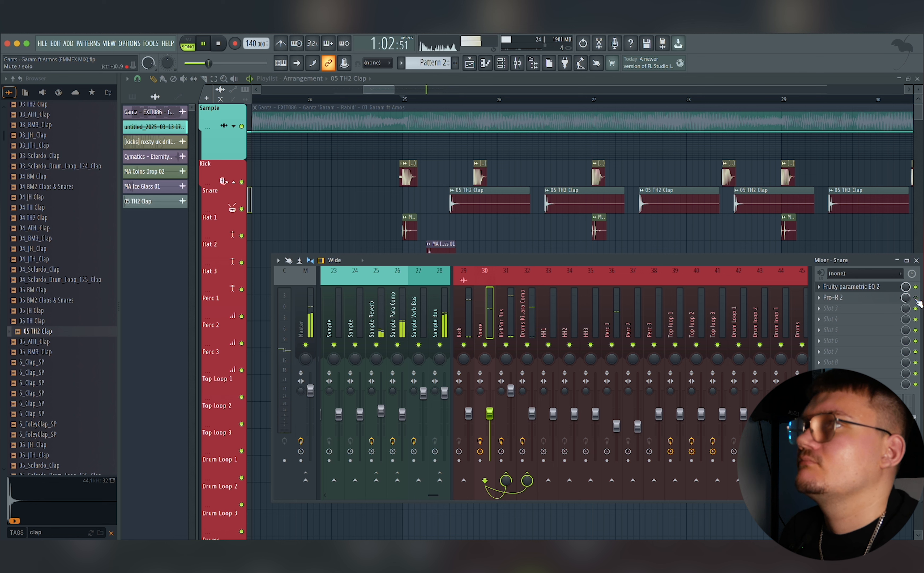
{"action": "key", "text": "F9"}
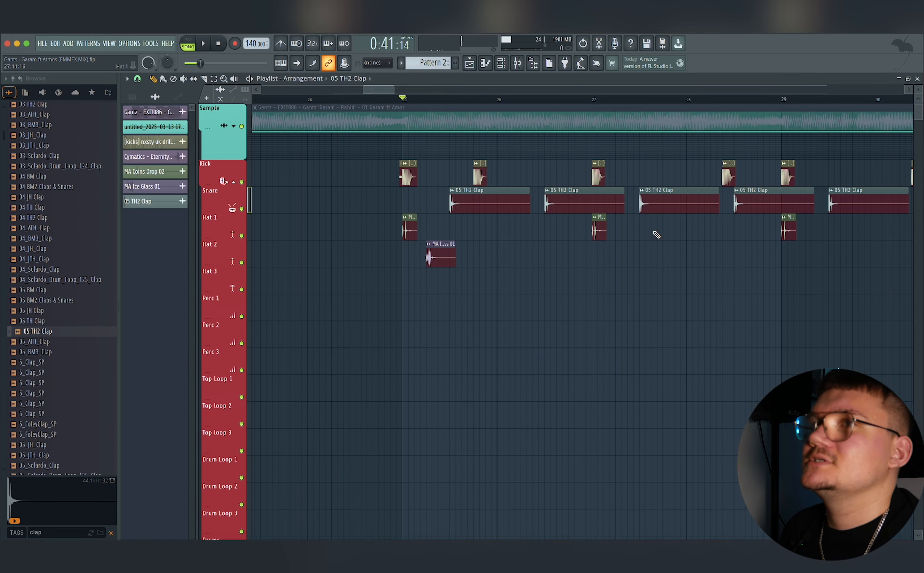
- Search the browser for foley and audition samples including 6_FoleyHat_SP, MA Coins Shake and MA KeyPot Shake 01
{"action": "scroll", "coordinate": [621, 243], "scroll_direction": "right", "scroll_amount": 1}
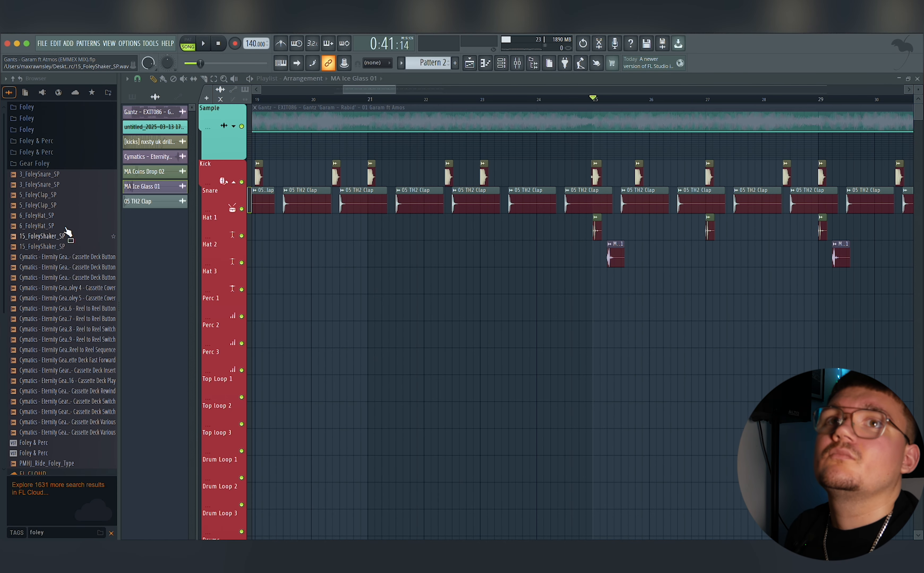
{"action": "left_click", "coordinate": [65, 225]}
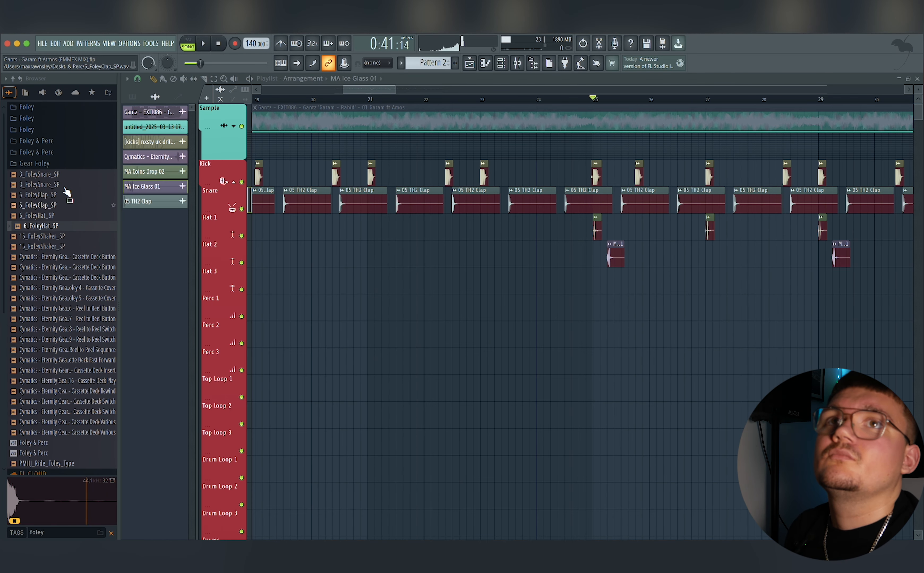
{"action": "left_click", "coordinate": [55, 121]}
{"action": "left_click", "coordinate": [58, 175]}
{"action": "left_click", "coordinate": [62, 392]}
{"action": "left_click", "coordinate": [68, 413]}
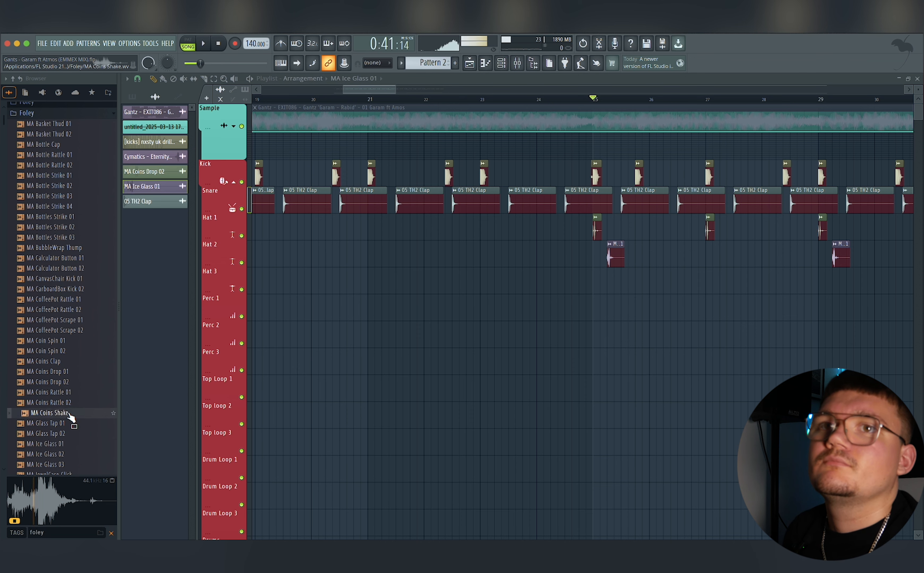
{"action": "scroll", "coordinate": [69, 414], "scroll_direction": "down", "scroll_amount": 3}
{"action": "left_click", "coordinate": [64, 383]}
{"action": "left_click", "coordinate": [67, 404]}
{"action": "scroll", "coordinate": [73, 410], "scroll_direction": "down", "scroll_amount": 3}
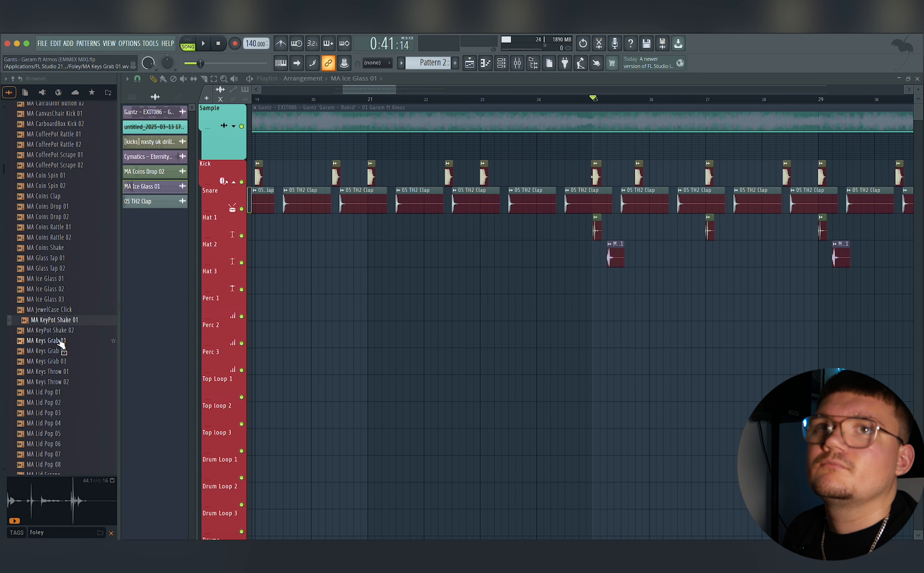
- Place the MA KeyPot Shake 01 sample on the Hat 3 track at 26:13, just before bar 27
{"action": "left_click_drag", "start_coordinate": [341, 295], "coordinate": [633, 292]}
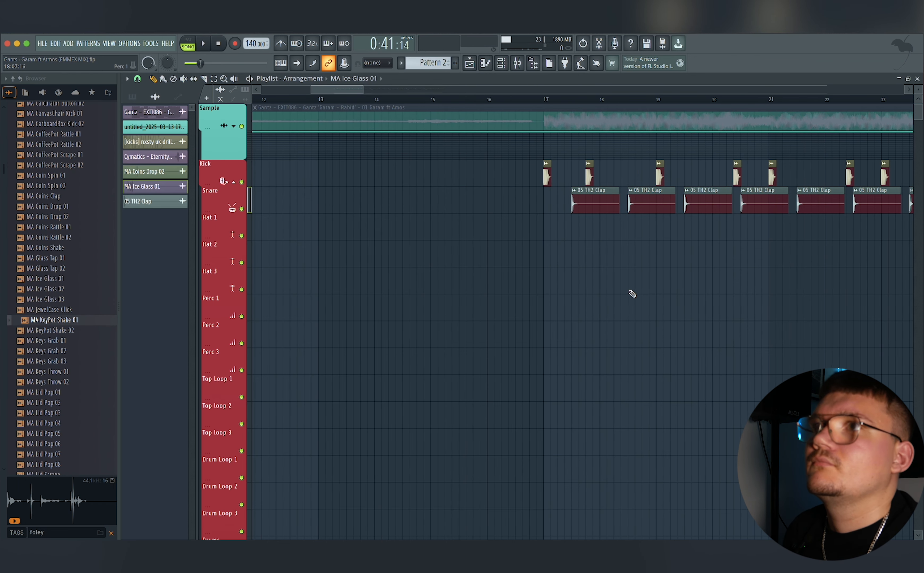
{"action": "left_click_drag", "start_coordinate": [706, 274], "coordinate": [472, 293]}
{"action": "scroll", "coordinate": [490, 295], "scroll_direction": "up", "scroll_amount": 5}
{"action": "key", "text": "space"}
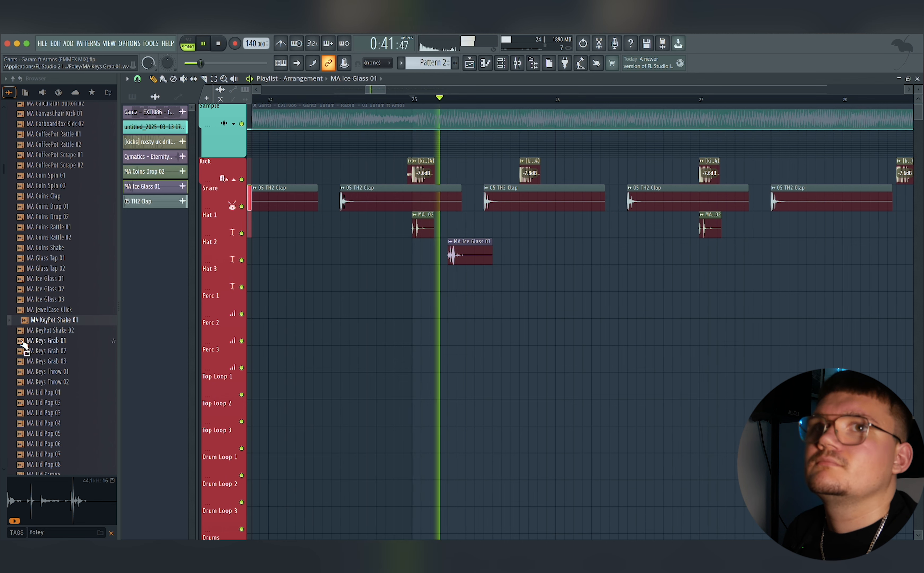
{"action": "left_click_drag", "start_coordinate": [67, 324], "coordinate": [668, 281]}
{"action": "key", "text": "space"}
{"action": "key", "text": "space"}
{"action": "scroll", "coordinate": [571, 274], "scroll_direction": "up", "scroll_amount": 5}
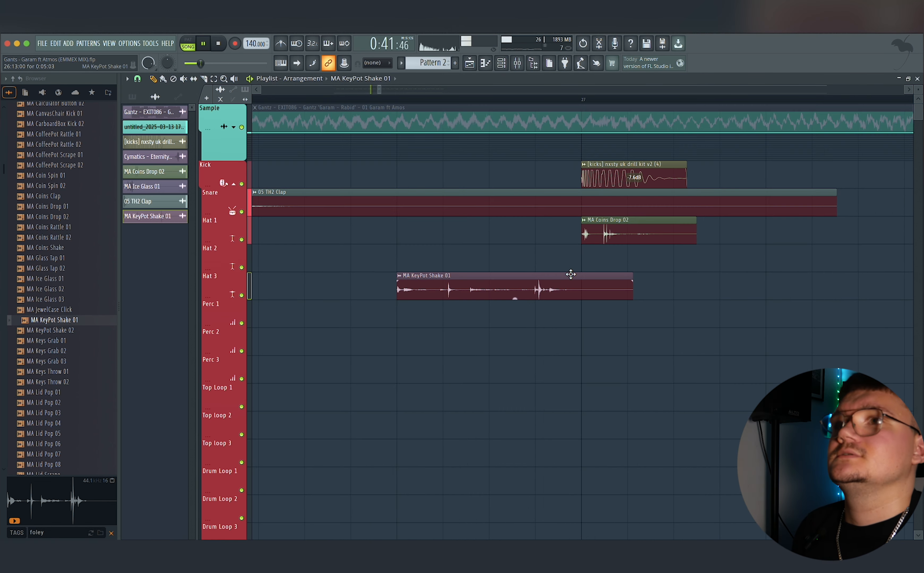
- Set the MA KeyPot Shake 01 clip's time-stretching mode to Stretch Pro and close its settings
{"action": "double_click", "coordinate": [517, 275]}
{"action": "left_click", "coordinate": [413, 198]}
{"action": "left_click", "coordinate": [410, 230]}
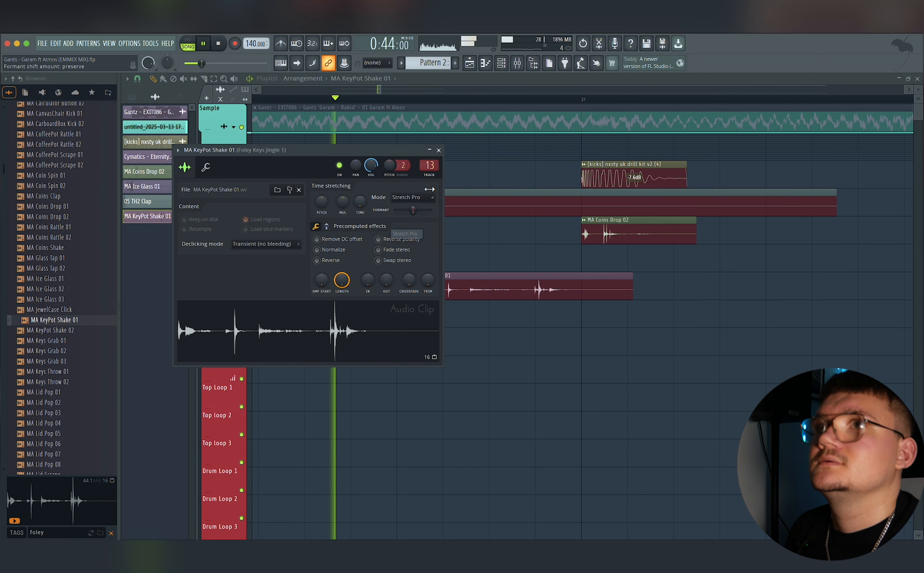
{"action": "left_click", "coordinate": [439, 150]}
- Repeat the MA KeyPot Shake 01 clip every four bars along the Hat 3 track and play the arrangement
{"action": "scroll", "coordinate": [612, 307], "scroll_direction": "down", "scroll_amount": 5}
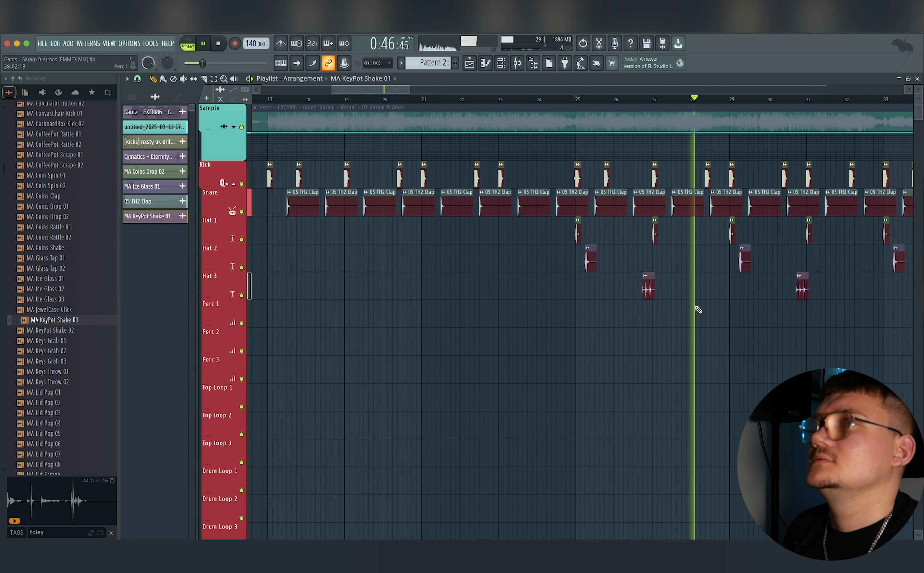
{"action": "scroll", "coordinate": [499, 310], "scroll_direction": "up", "scroll_amount": 4}
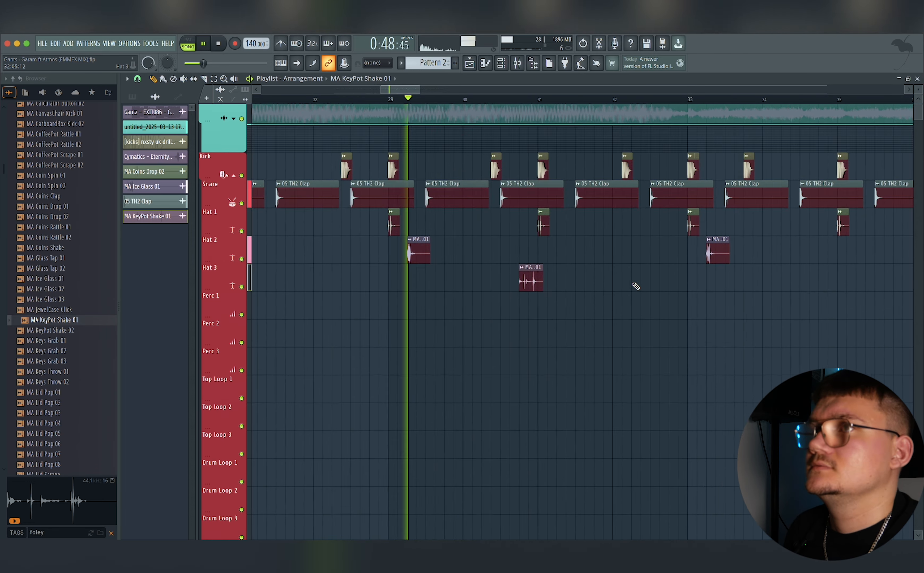
{"action": "scroll", "coordinate": [635, 286], "scroll_direction": "down", "scroll_amount": 3}
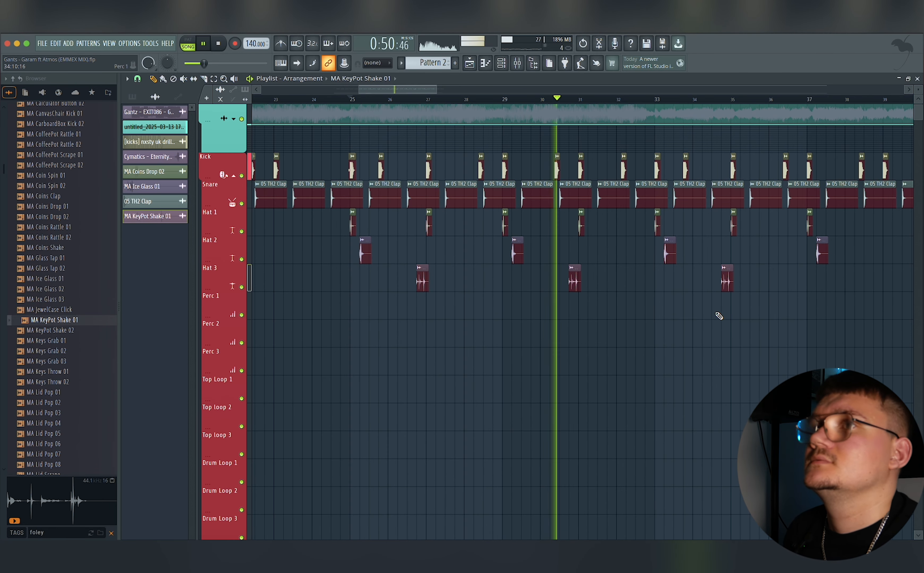
- Mute the Pattern 2 clip that starts at bar 33 on the first Bass track
{"action": "left_click_drag", "start_coordinate": [517, 316], "coordinate": [546, 311]}
{"action": "scroll", "coordinate": [608, 352], "scroll_direction": "down", "scroll_amount": 4}
{"action": "scroll", "coordinate": [613, 358], "scroll_direction": "down", "scroll_amount": 4}
{"action": "scroll", "coordinate": [615, 359], "scroll_direction": "down", "scroll_amount": 10}
{"action": "key", "text": "space"}
{"action": "left_click", "coordinate": [670, 253]}
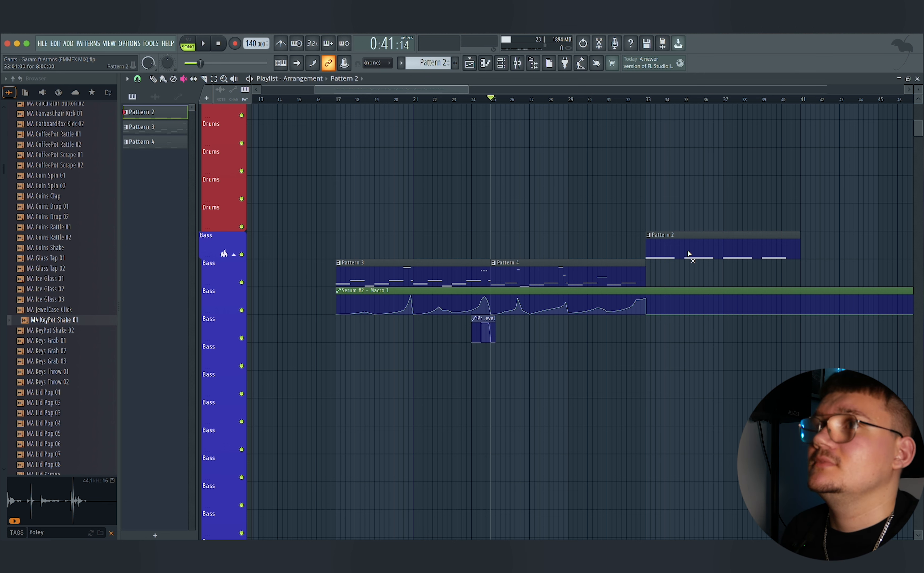
- Play the section leading into bar 33 to audition the MA Coins Rattle 02 clip on Perc 1
{"action": "scroll", "coordinate": [451, 349], "scroll_direction": "up", "scroll_amount": 10}
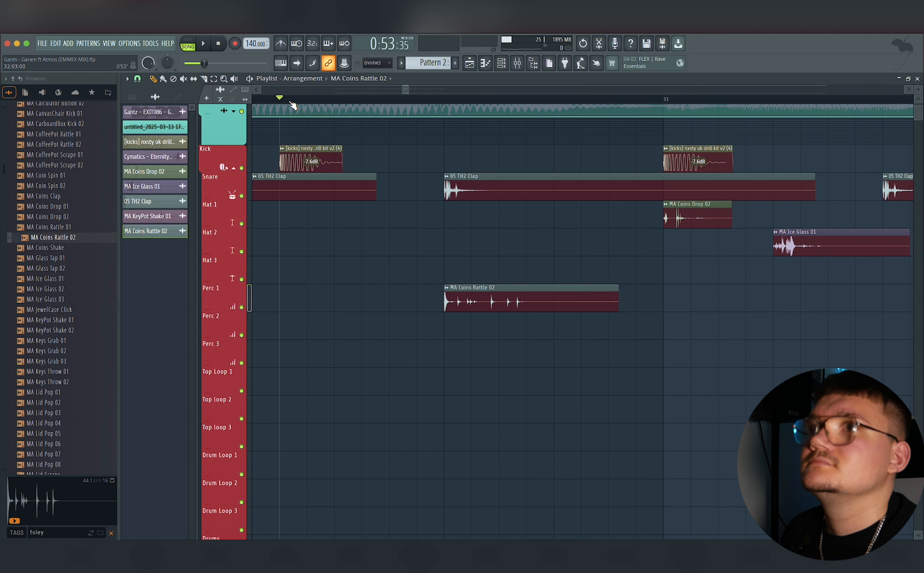
{"action": "key", "text": "space"}
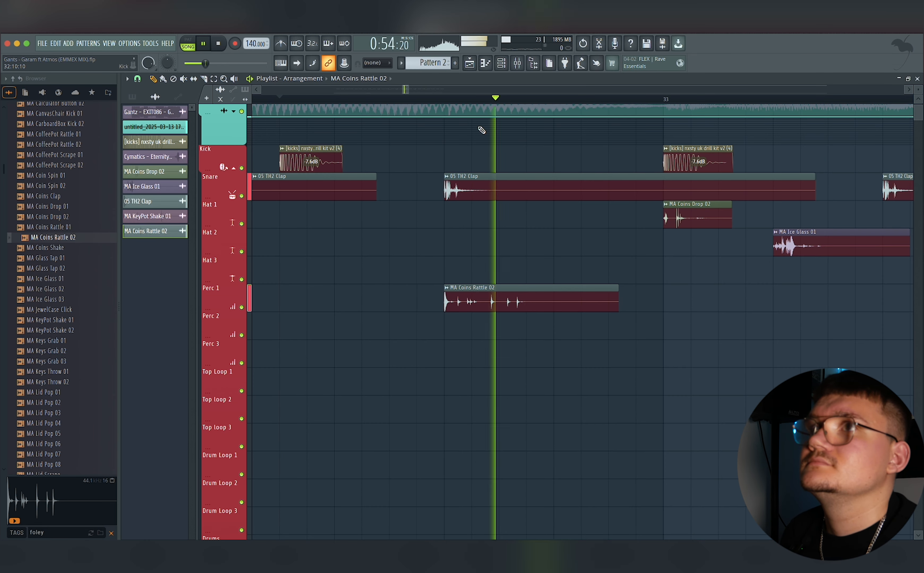
{"action": "key", "text": "space"}
- Load FabFilter Timeless 2 in the first effect slot of mixer track 14 and play the arrangement with it
{"action": "left_click", "coordinate": [521, 68]}
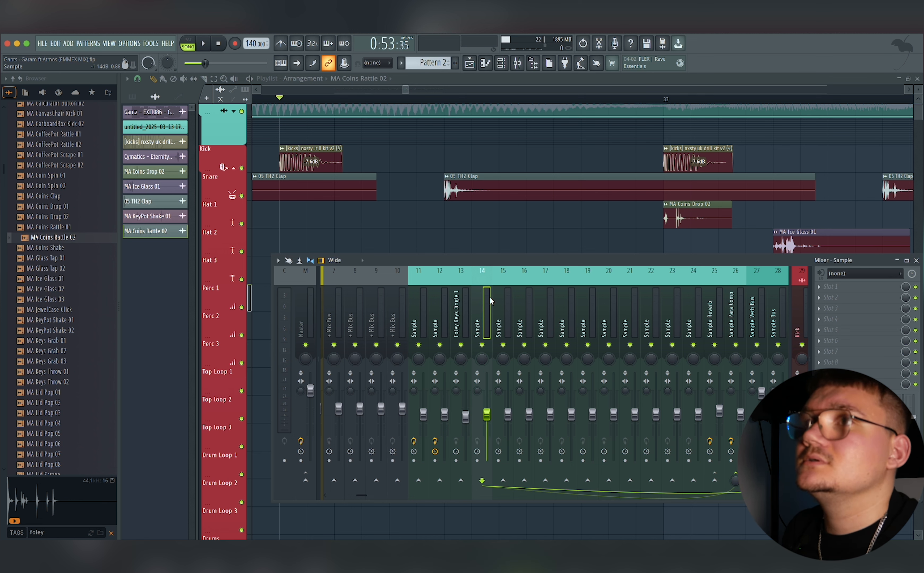
{"action": "key", "text": "space"}
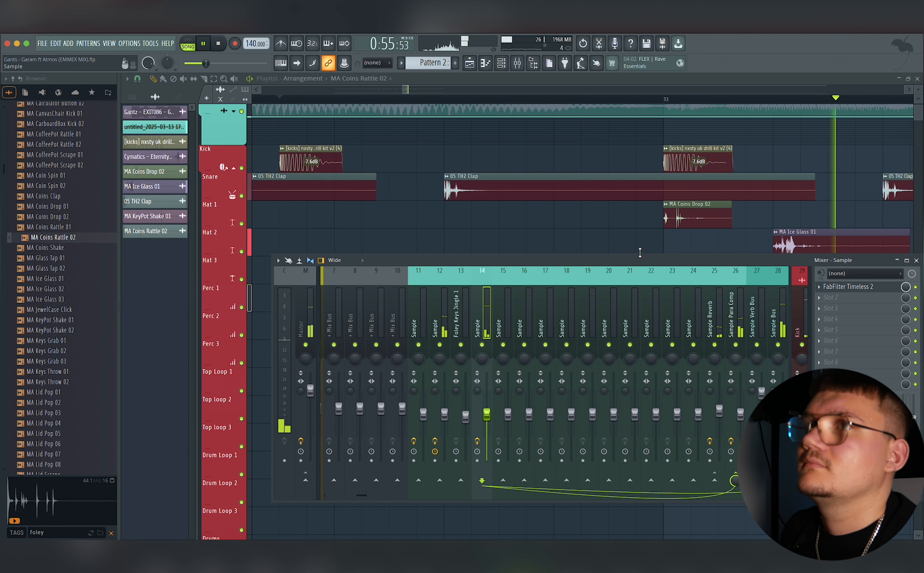
{"action": "key", "text": "F9"}
{"action": "scroll", "coordinate": [623, 373], "scroll_direction": "down", "scroll_amount": 5}
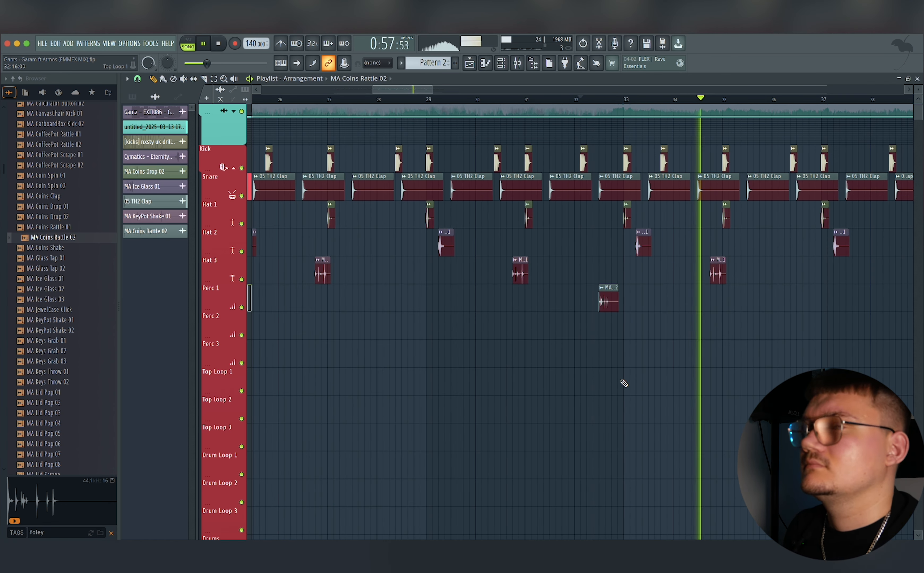
{"action": "scroll", "coordinate": [630, 373], "scroll_direction": "down", "scroll_amount": 5}
{"action": "scroll", "coordinate": [634, 371], "scroll_direction": "up", "scroll_amount": 6}
{"action": "key", "text": "space"}
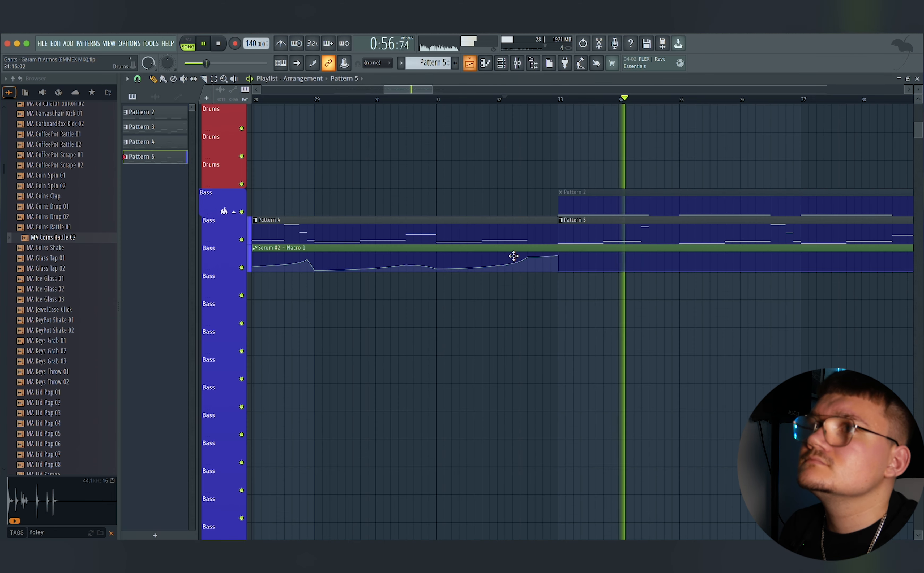
- Shape the Serum #2 Macro 1 automation after bar 33 into two rising curves that drop at bars 35 and 37
{"action": "left_click", "coordinate": [606, 270]}
{"action": "left_click", "coordinate": [645, 261]}
{"action": "left_click_drag", "start_coordinate": [645, 257], "coordinate": [681, 249]}
{"action": "left_click", "coordinate": [680, 268]}
{"action": "right_click", "coordinate": [681, 270]}
{"action": "key", "text": "space"}
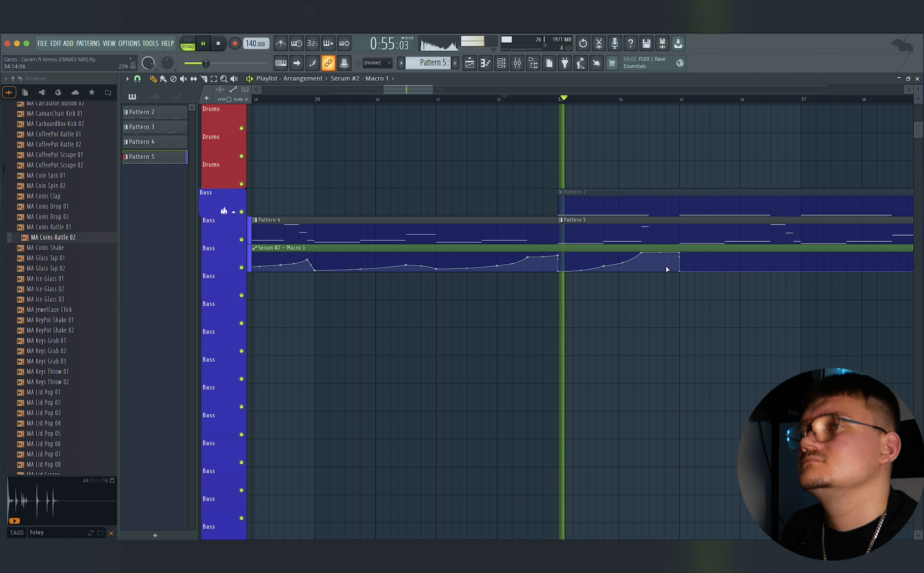
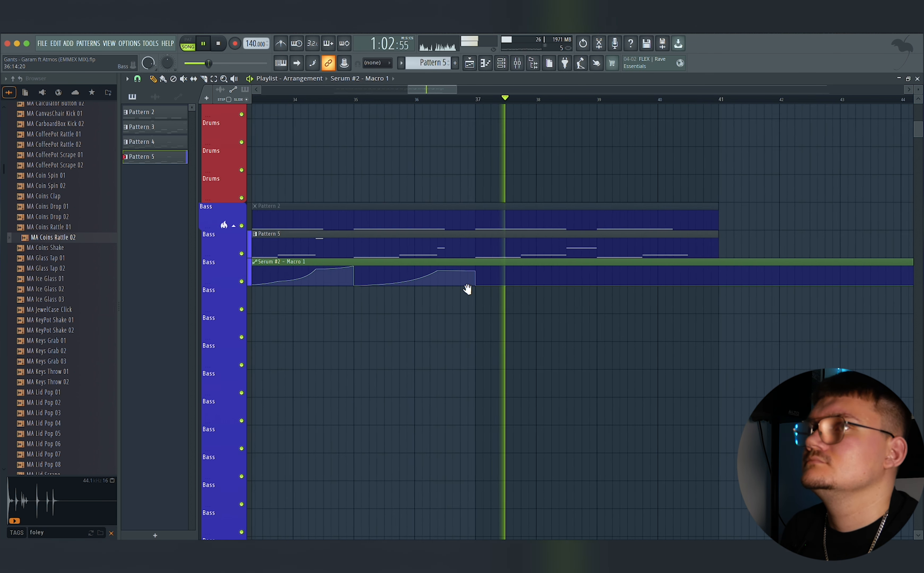
{"action": "key", "text": "space"}
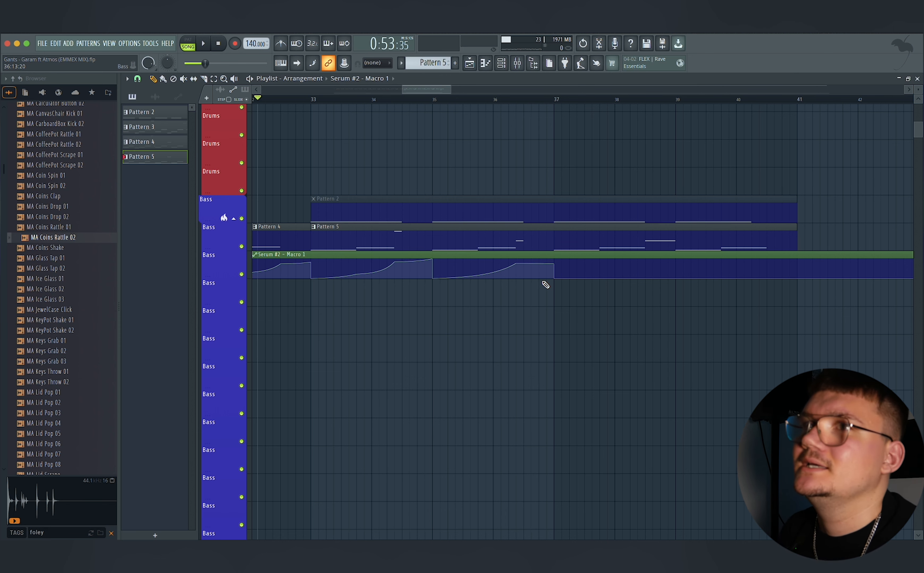
- Play the section from just before bar 33 to check Pattern 5 against the Macro 1 automation
{"action": "scroll", "coordinate": [433, 266], "scroll_direction": "up", "scroll_amount": 5}
{"action": "scroll", "coordinate": [435, 268], "scroll_direction": "down", "scroll_amount": 3}
{"action": "scroll", "coordinate": [435, 268], "scroll_direction": "up", "scroll_amount": 3}
{"action": "scroll", "coordinate": [436, 266], "scroll_direction": "down", "scroll_amount": 3}
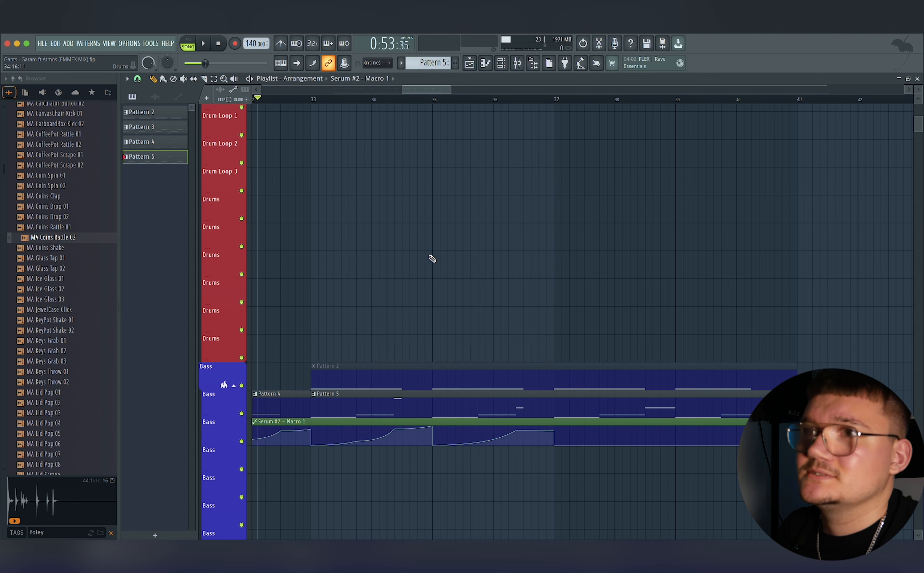
{"action": "key", "text": "space"}
{"action": "scroll", "coordinate": [390, 264], "scroll_direction": "down", "scroll_amount": 2}
{"action": "scroll", "coordinate": [390, 264], "scroll_direction": "left", "scroll_amount": 2}
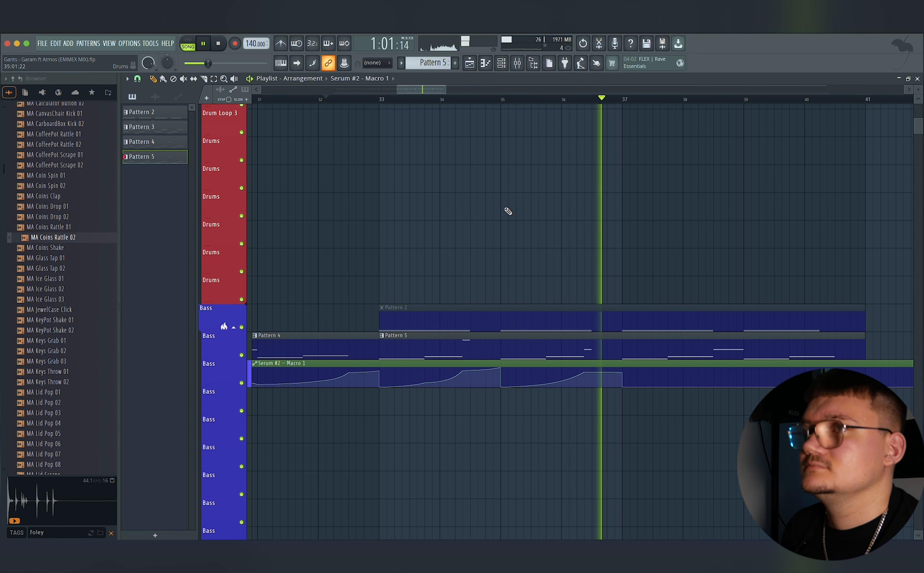
{"action": "key", "text": "space"}
- Move the extra 05 TH2 Clap between bars 26 and 27 from Hat 1 to Hat 2 and trim it to a short hit
{"action": "scroll", "coordinate": [470, 340], "scroll_direction": "up", "scroll_amount": 5}
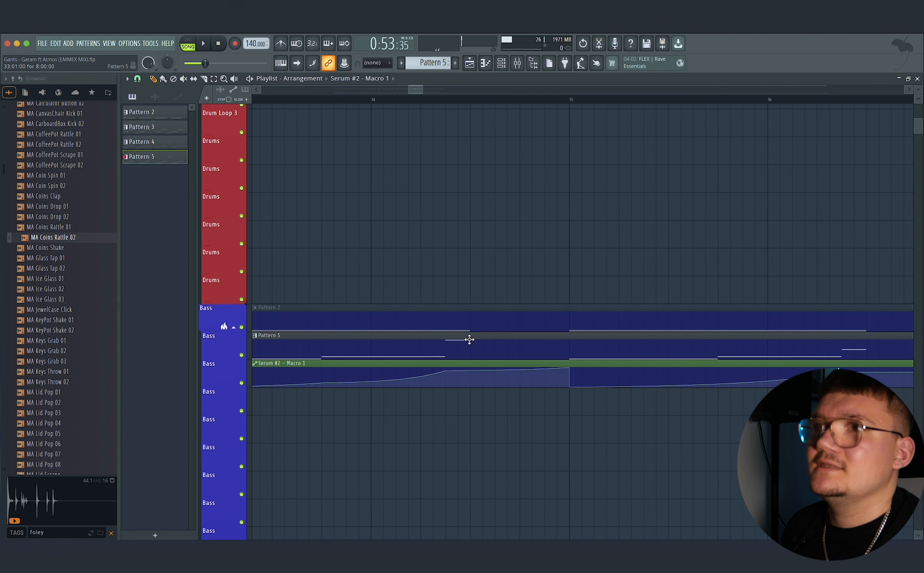
{"action": "scroll", "coordinate": [470, 252], "scroll_direction": "up", "scroll_amount": 10}
{"action": "scroll", "coordinate": [470, 252], "scroll_direction": "down", "scroll_amount": 3}
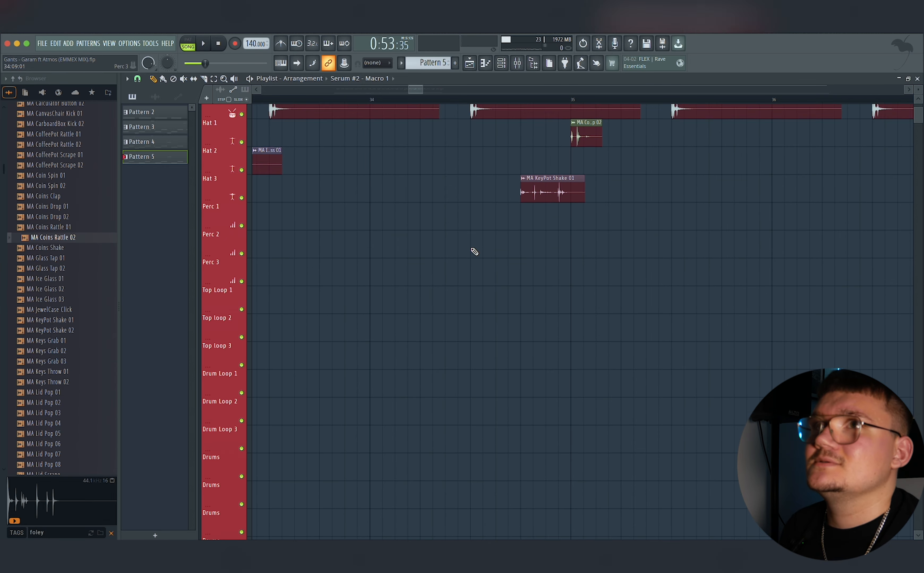
{"action": "scroll", "coordinate": [474, 251], "scroll_direction": "up", "scroll_amount": 3}
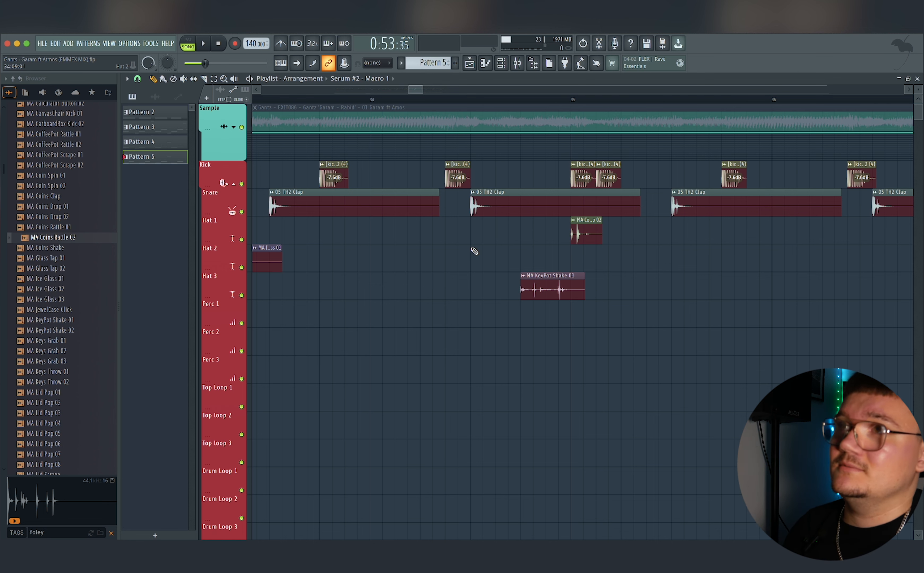
{"action": "scroll", "coordinate": [481, 274], "scroll_direction": "down", "scroll_amount": 8}
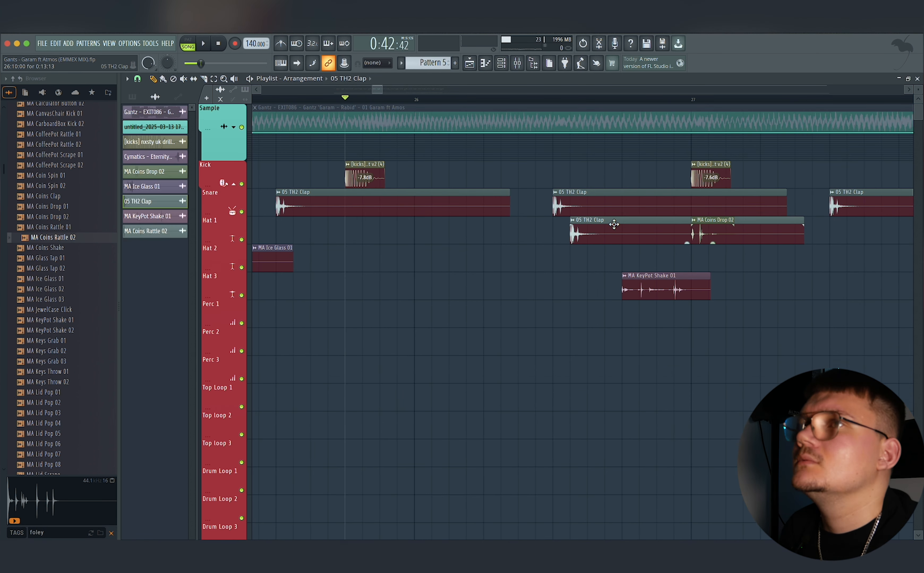
{"action": "left_click_drag", "start_coordinate": [609, 234], "coordinate": [611, 254]}
{"action": "left_click_drag", "start_coordinate": [802, 248], "coordinate": [613, 247]}
{"action": "key", "text": "space"}
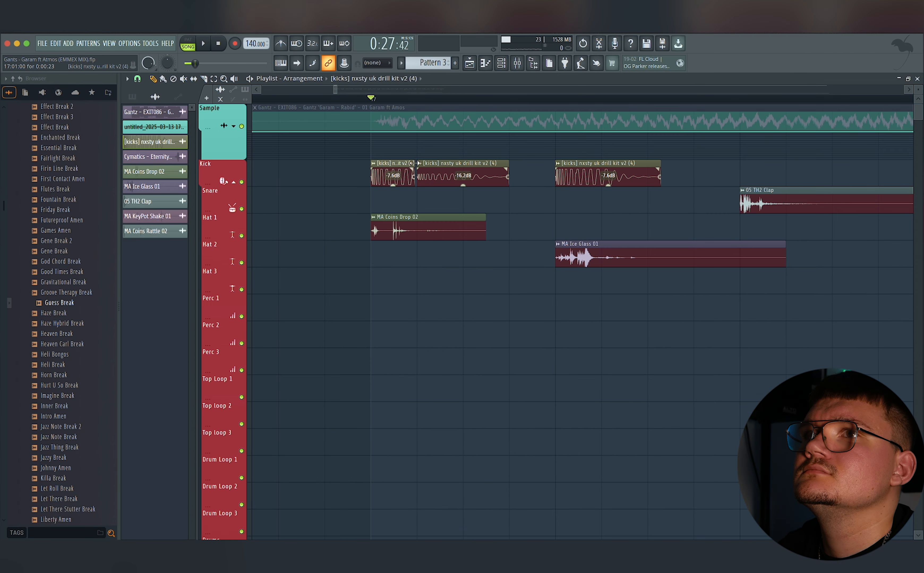
- Play the drop from bar 17 to check the opening kick and foley hits
{"action": "key", "text": "space"}
{"action": "key", "text": "space"}
{"action": "key", "text": "space"}
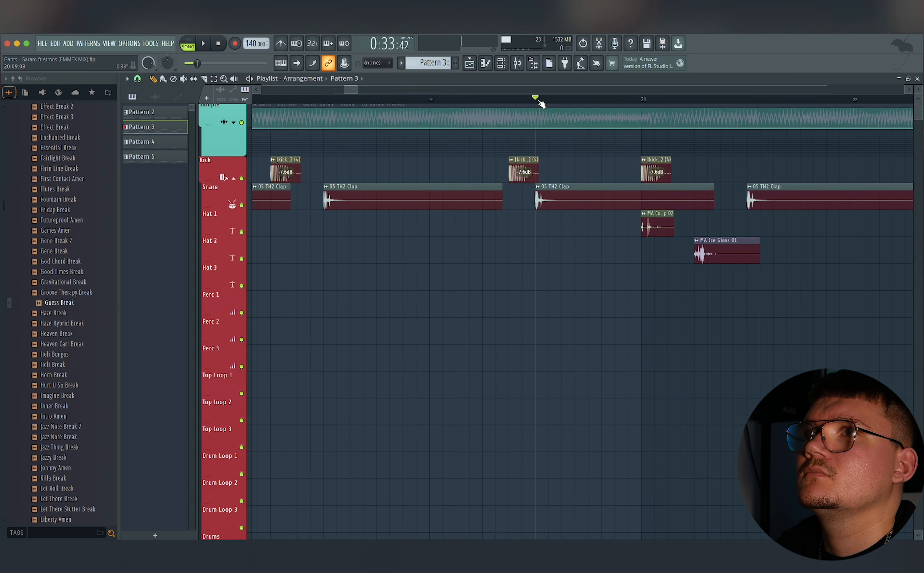
- Delete the D#3 note and the short D#2 note just before bar 5 in Pattern 3's Serum #2 part
{"action": "scroll", "coordinate": [561, 238], "scroll_direction": "down", "scroll_amount": 10}
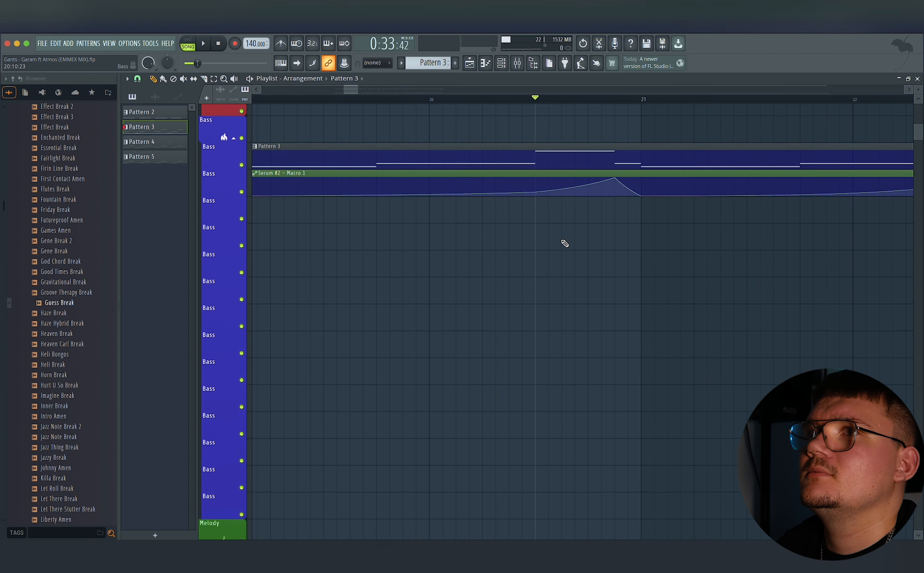
{"action": "scroll", "coordinate": [577, 244], "scroll_direction": "up", "scroll_amount": 2}
{"action": "double_click", "coordinate": [577, 244]}
{"action": "left_click_drag", "start_coordinate": [562, 246], "coordinate": [726, 254]}
{"action": "key", "text": "space"}
{"action": "key", "text": "space"}
{"action": "key", "text": "space"}
{"action": "key", "text": "space"}
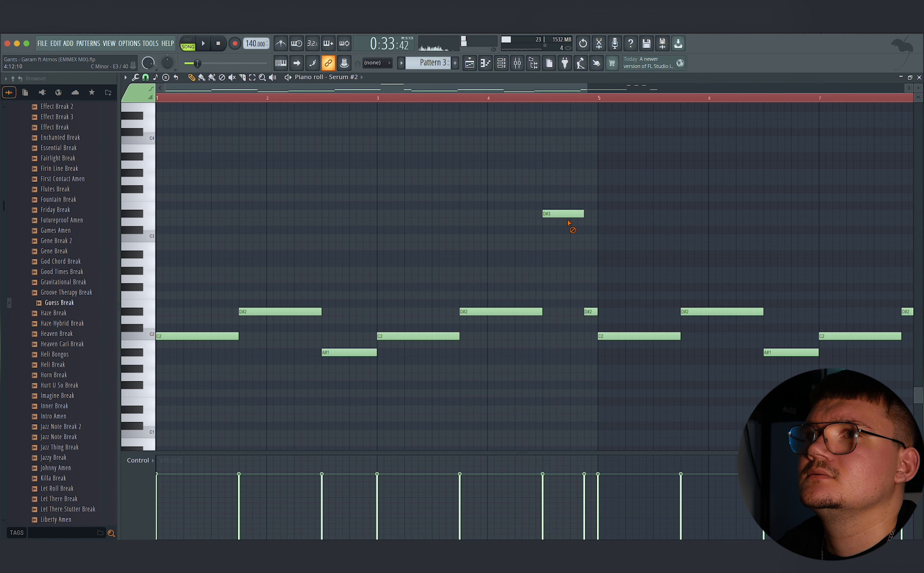
{"action": "right_click", "coordinate": [571, 215]}
{"action": "right_click", "coordinate": [592, 313]}
- Play the arrangement through bar 25 to check how Pattern 3's bass sits with the drums
{"action": "key", "text": "space"}
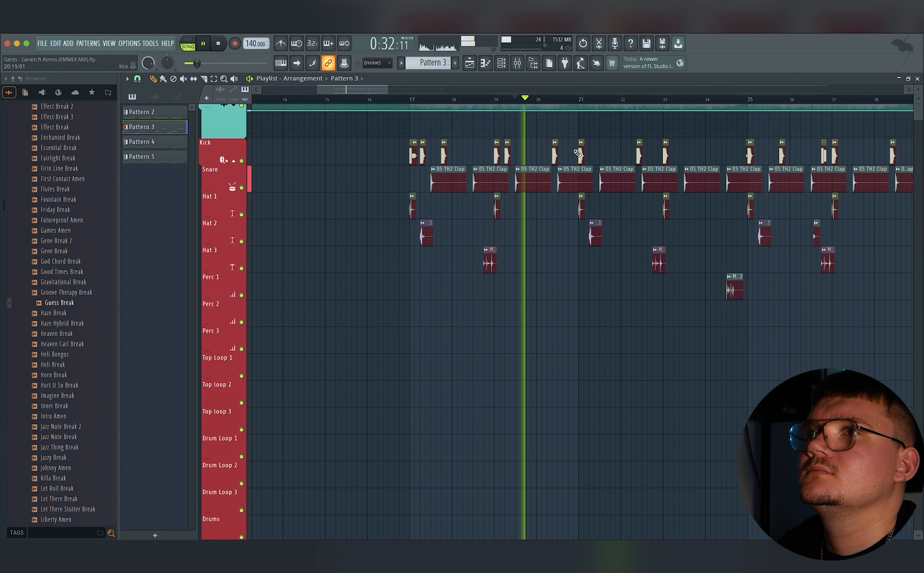
{"action": "scroll", "coordinate": [568, 197], "scroll_direction": "up", "scroll_amount": 3}
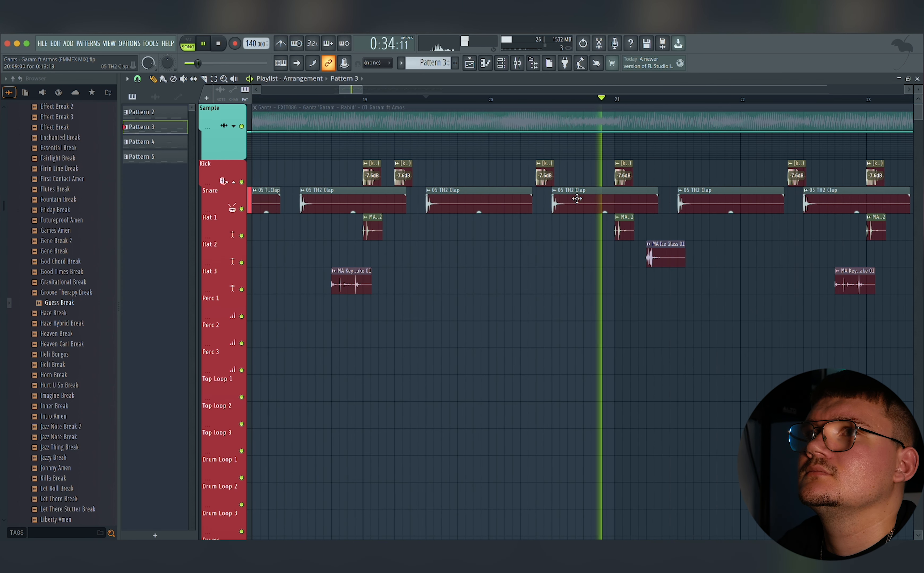
{"action": "scroll", "coordinate": [607, 223], "scroll_direction": "down", "scroll_amount": 6}
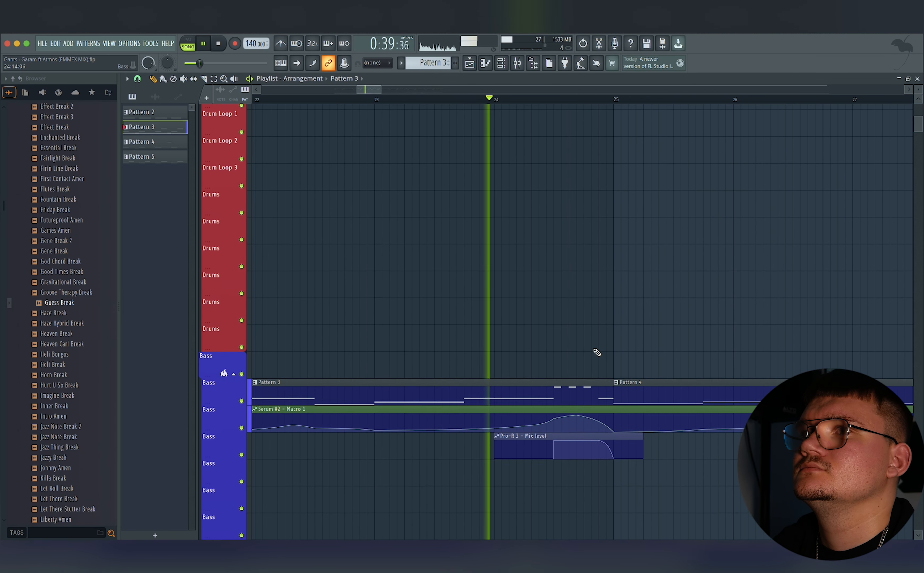
{"action": "scroll", "coordinate": [596, 350], "scroll_direction": "up", "scroll_amount": 10}
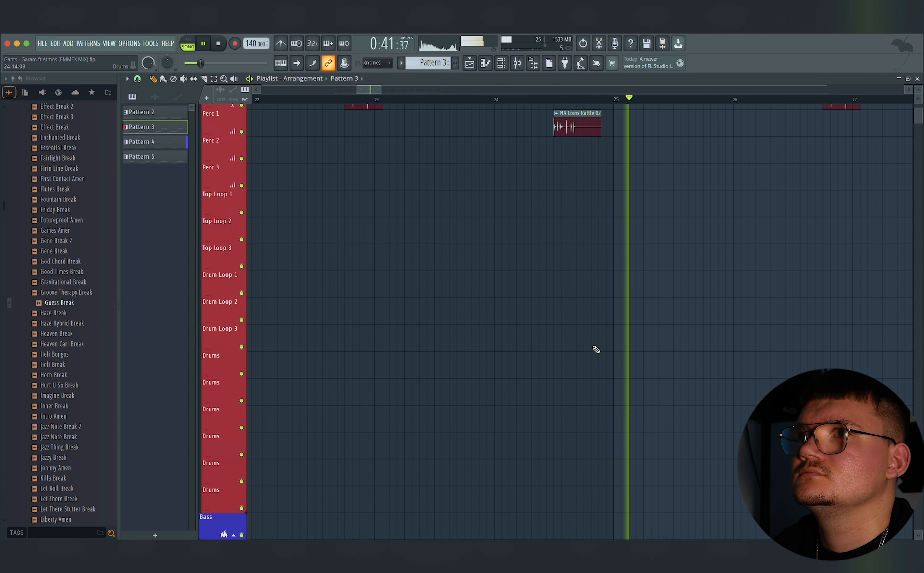
{"action": "scroll", "coordinate": [597, 357], "scroll_direction": "down", "scroll_amount": 10}
{"action": "key", "text": "space"}
- Remove the three short high notes and the final short D#2 note at the end of Pattern 3
{"action": "double_click", "coordinate": [605, 379]}
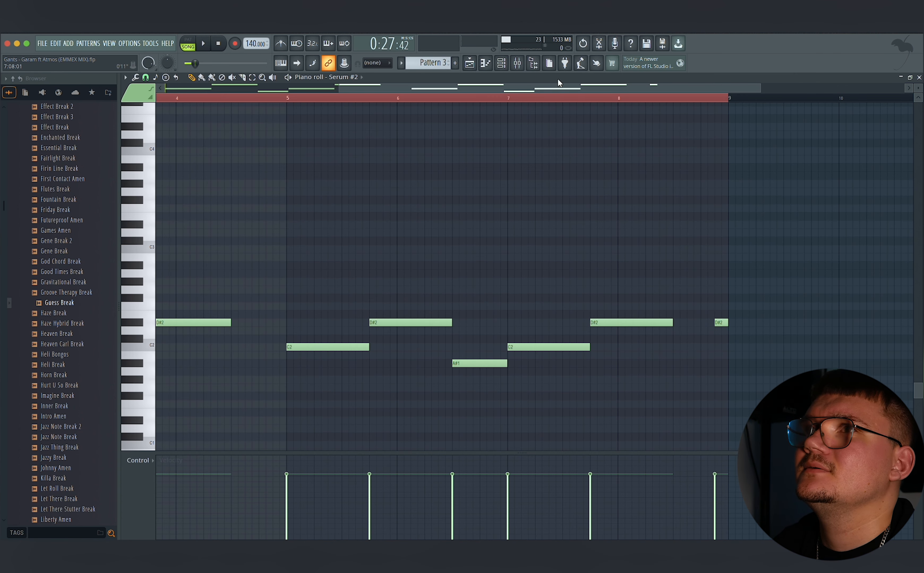
{"action": "left_click", "coordinate": [470, 64]}
{"action": "key", "text": "space"}
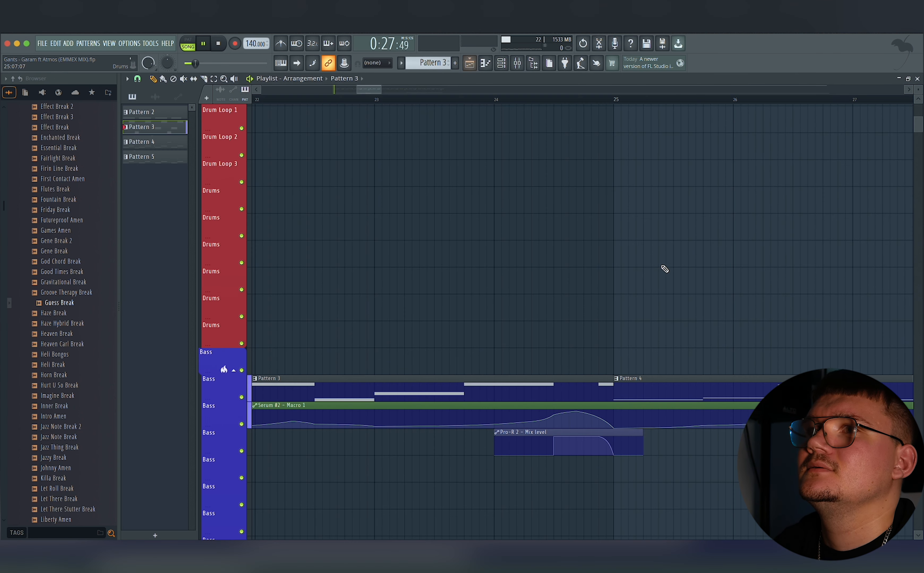
{"action": "left_click", "coordinate": [496, 102]}
{"action": "scroll", "coordinate": [612, 272], "scroll_direction": "up", "scroll_amount": 2}
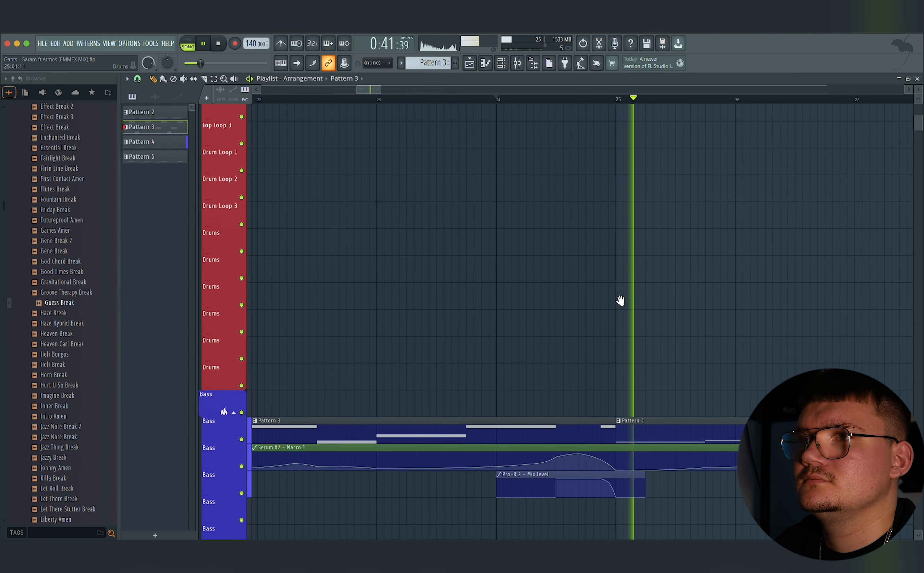
{"action": "key", "text": "space"}
{"action": "key", "text": "space"}
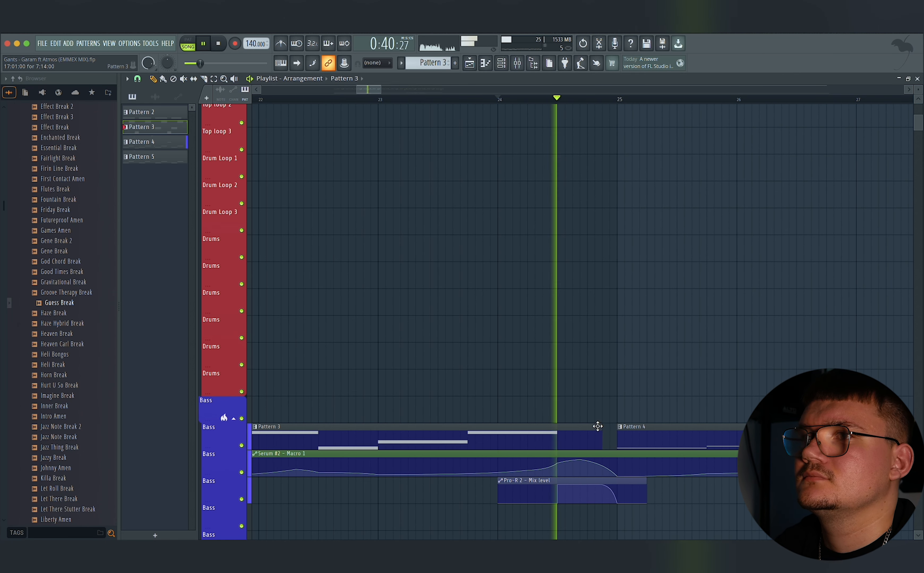
{"action": "scroll", "coordinate": [620, 388], "scroll_direction": "up", "scroll_amount": 5}
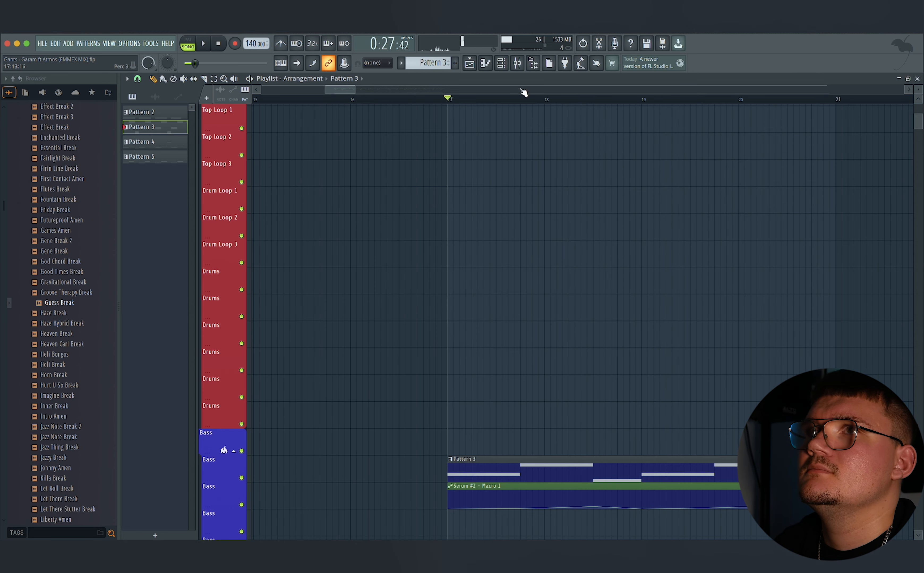
- Add another Serum channel using Analog_BD_Sin on oscillator A with FM from B, and lower its MG Low 12 filter cutoff
{"action": "left_click", "coordinate": [501, 63]}
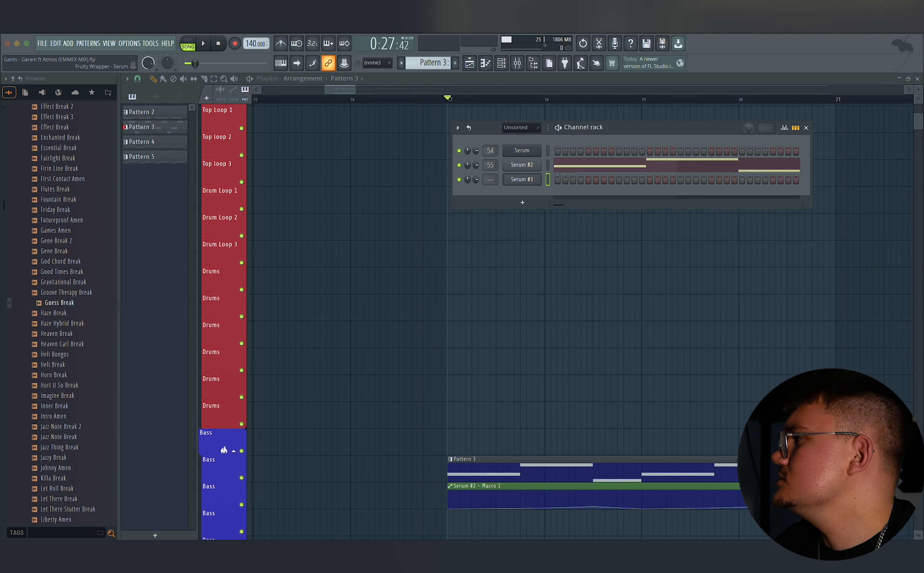
{"action": "left_click_drag", "start_coordinate": [718, 146], "coordinate": [594, 158]}
{"action": "left_click", "coordinate": [489, 214]}
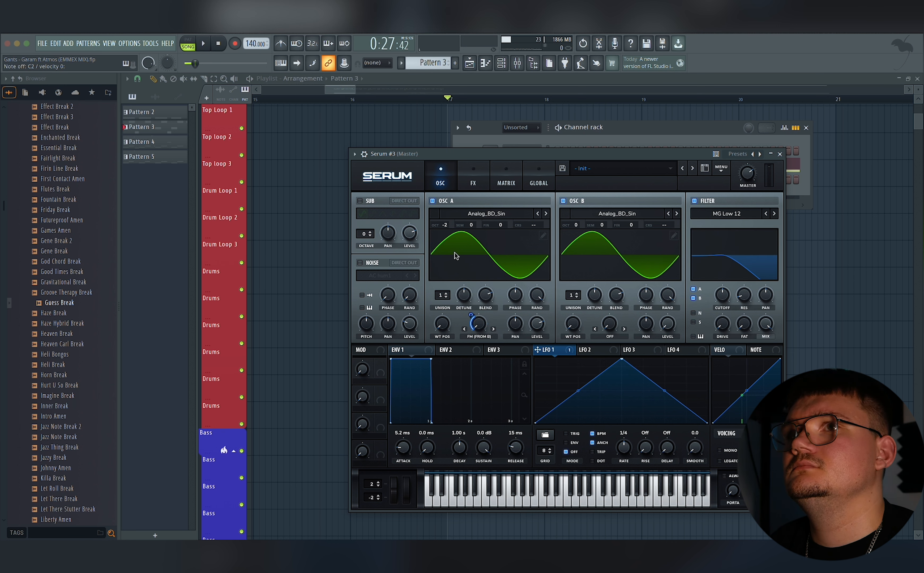
{"action": "left_click_drag", "start_coordinate": [726, 265], "coordinate": [726, 277]}
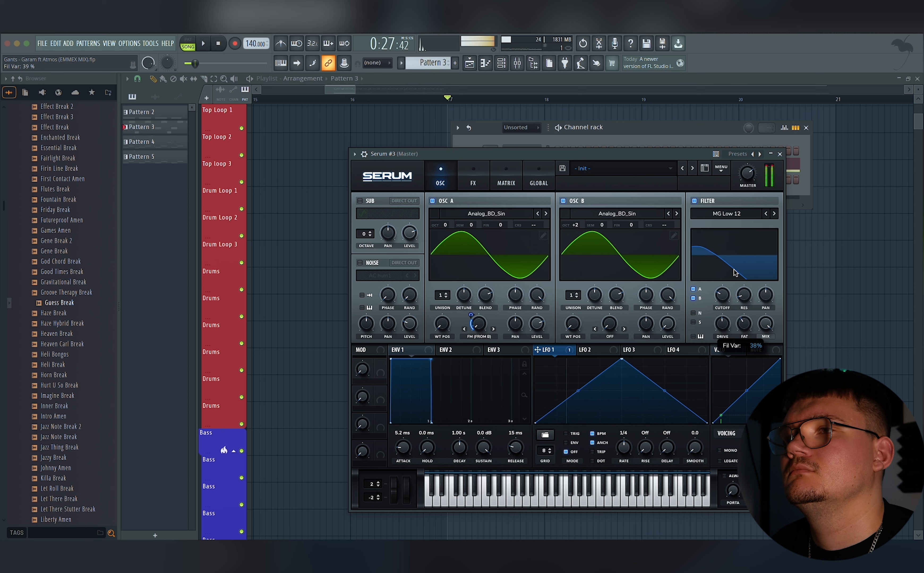
- Set oscillator B to the Basic Shapes wavetable and move its wavetable position to the square wave
{"action": "left_click", "coordinate": [652, 214]}
{"action": "left_click", "coordinate": [683, 152]}
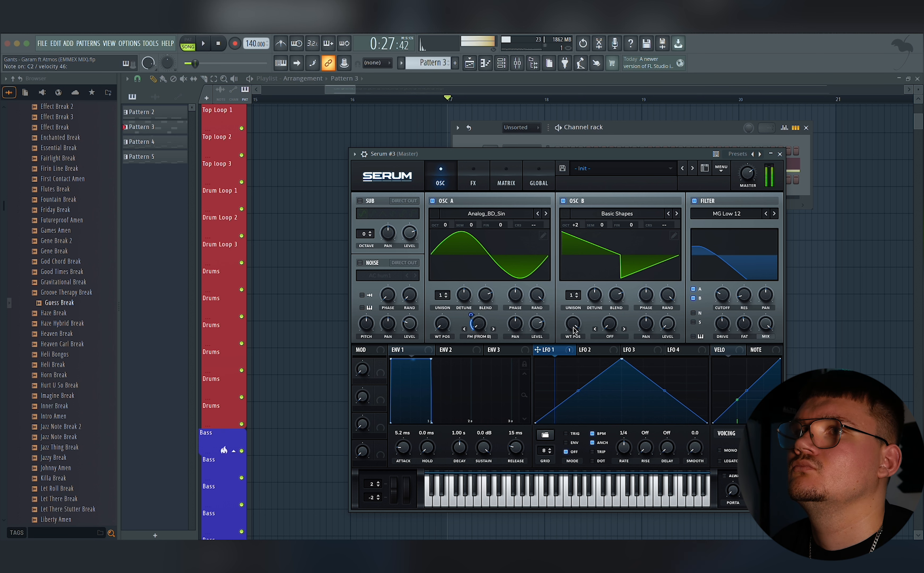
{"action": "left_click_drag", "start_coordinate": [572, 317], "coordinate": [572, 376]}
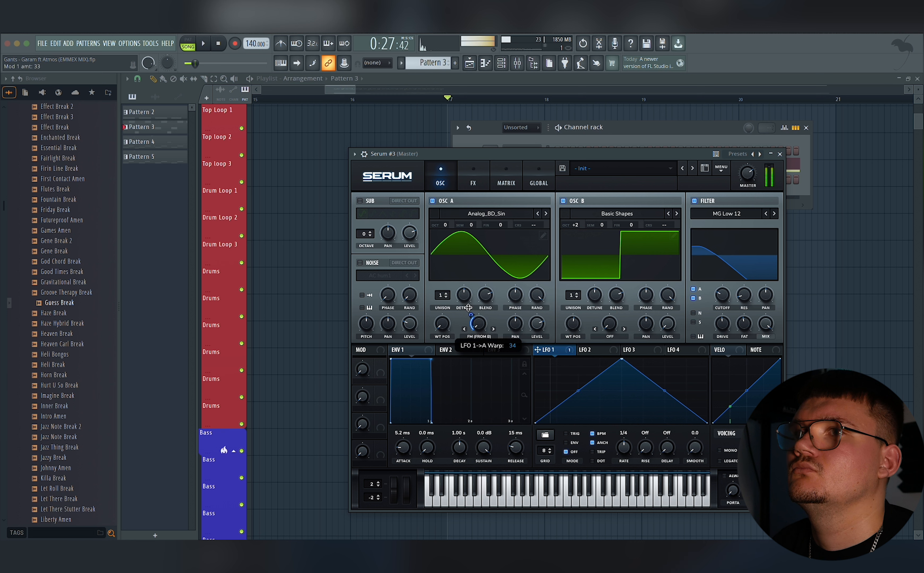
- Enable Serum's compressor with 12.7 dB gain and add Asym distortion with 15% drive ahead of it
{"action": "left_click", "coordinate": [473, 178]}
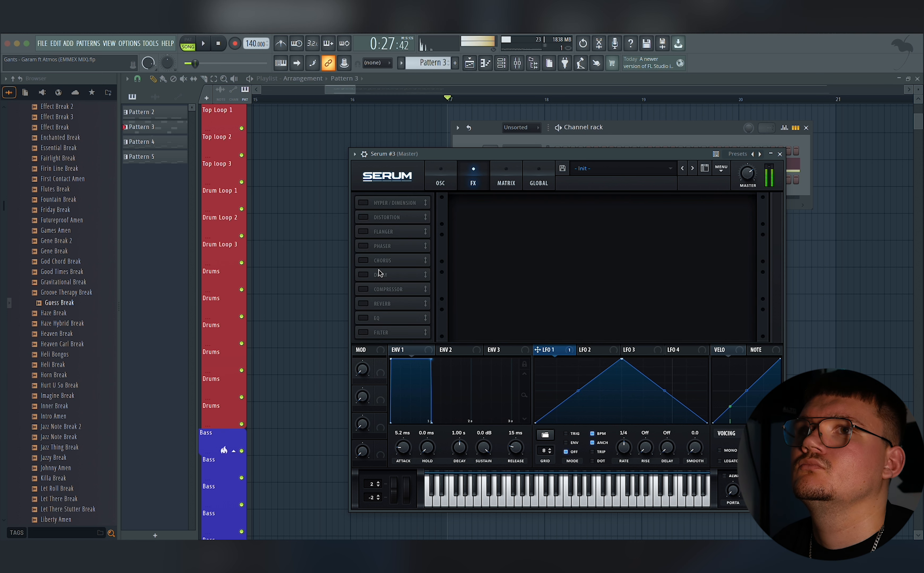
{"action": "left_click", "coordinate": [364, 289]}
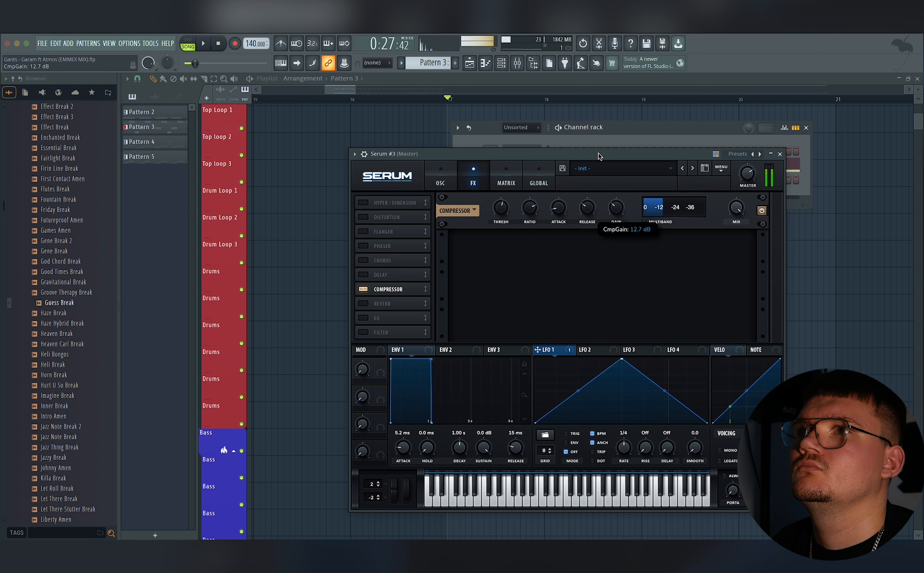
{"action": "left_click", "coordinate": [364, 218]}
{"action": "left_click", "coordinate": [543, 209]}
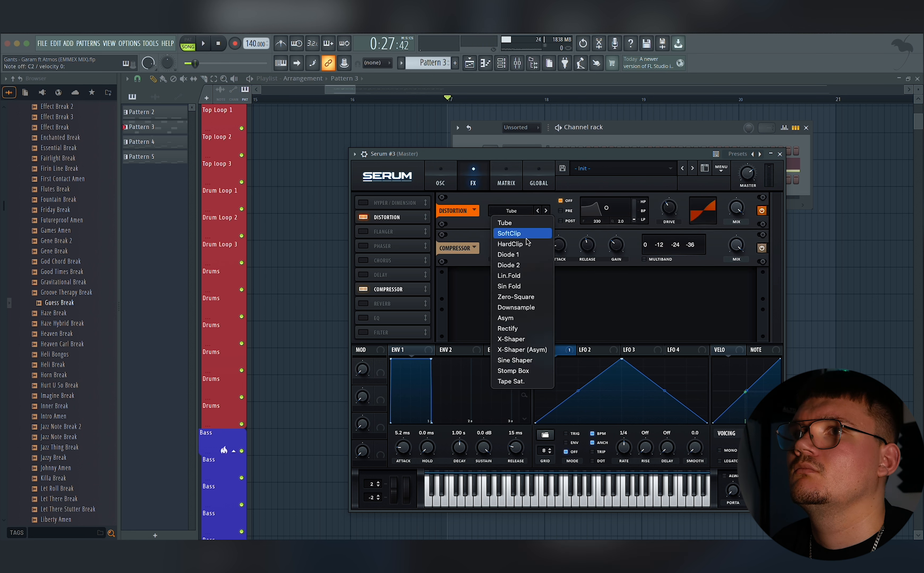
{"action": "key", "text": "Return"}
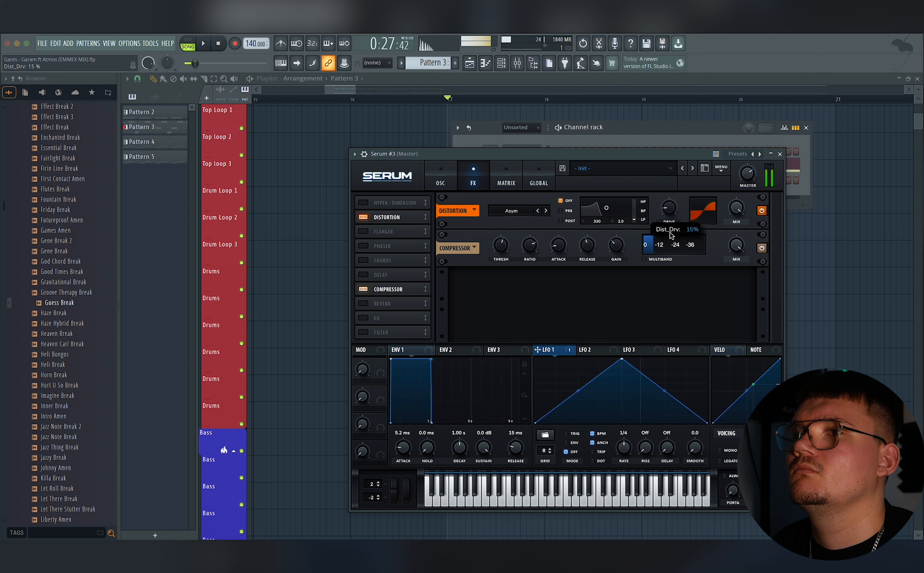
- Lower the distortion mix to about 22% and modulate it with LFO 1 at an amount of 77
{"action": "left_click_drag", "start_coordinate": [735, 205], "coordinate": [728, 158]}
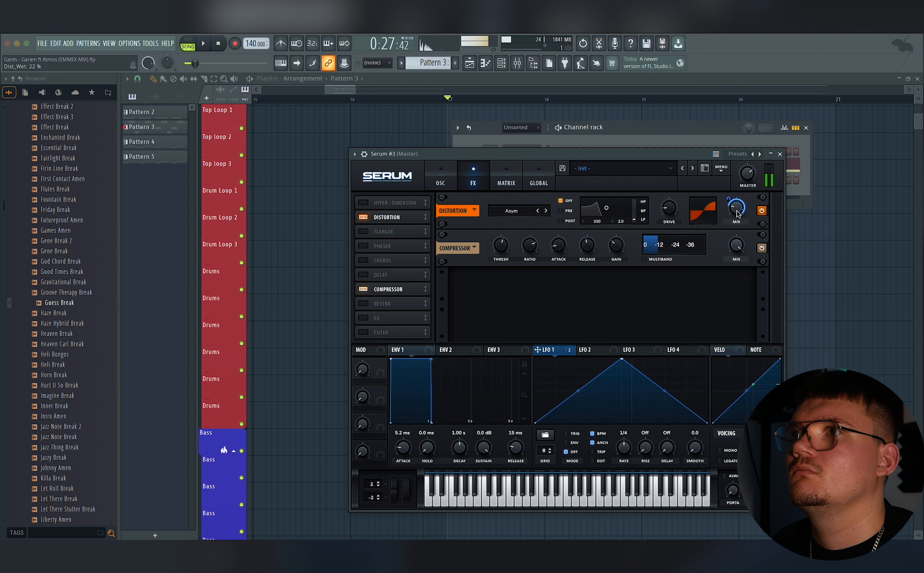
{"action": "left_click_drag", "start_coordinate": [730, 201], "coordinate": [729, 200]}
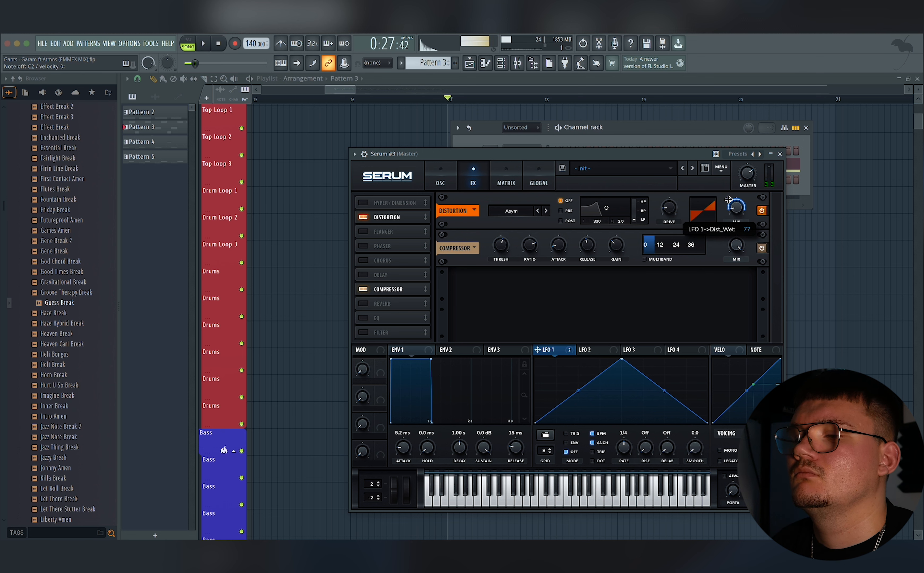
{"action": "left_click", "coordinate": [780, 154]}
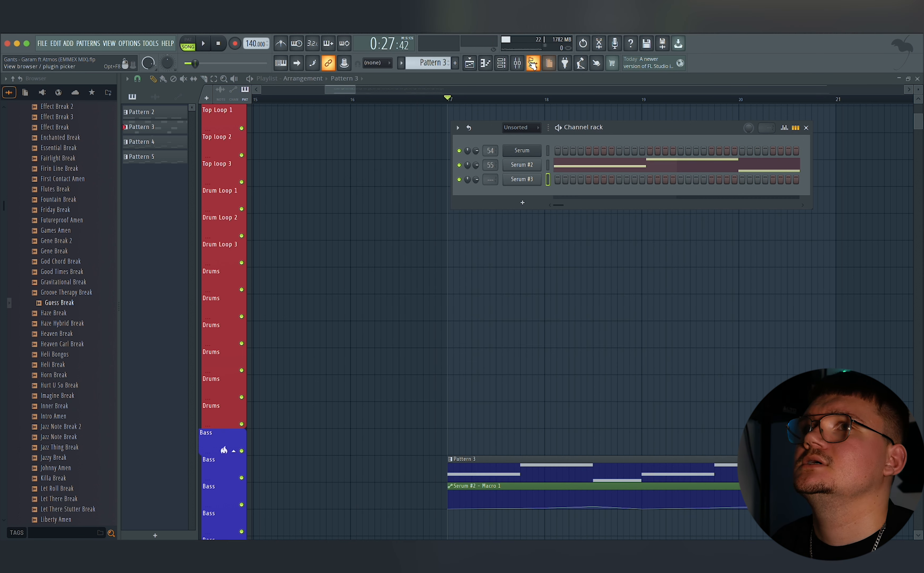
- Route Serum #3 to mixer track 57 and add a Pro-Q 3 high shelf of about +7.45 dB at 3463 Hz
{"action": "left_click", "coordinate": [523, 64]}
{"action": "left_click", "coordinate": [567, 308]}
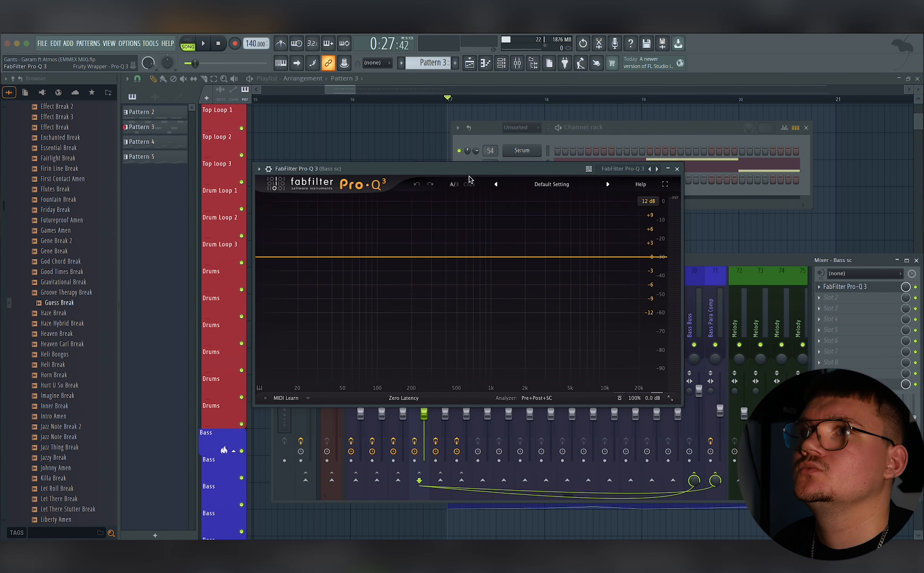
{"action": "left_click_drag", "start_coordinate": [469, 172], "coordinate": [514, 232]}
{"action": "left_click_drag", "start_coordinate": [655, 314], "coordinate": [597, 299]}
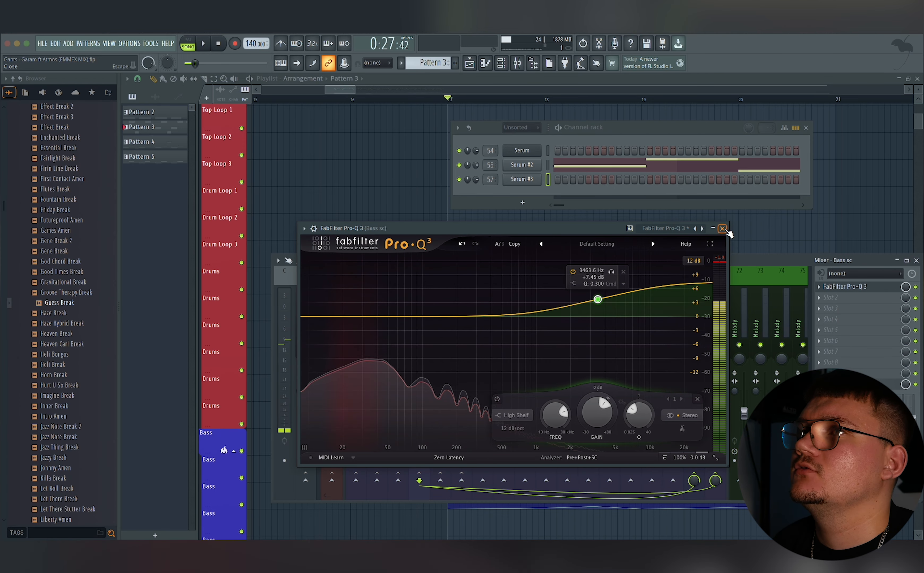
{"action": "left_click", "coordinate": [746, 261]}
- Load Distox in the second effect slot of track 57, adjust its mode, and set its output to 8.1 dB
{"action": "left_click", "coordinate": [831, 297]}
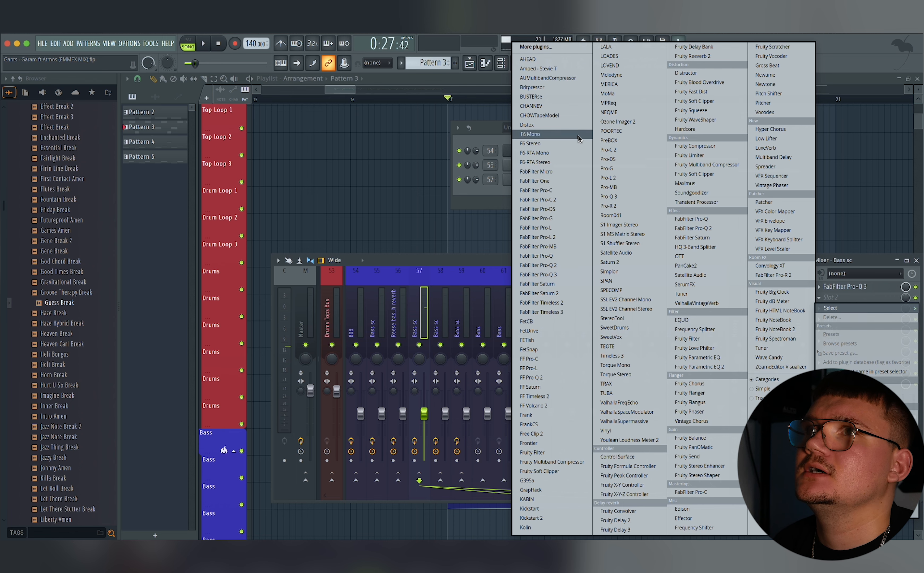
{"action": "left_click", "coordinate": [571, 125]}
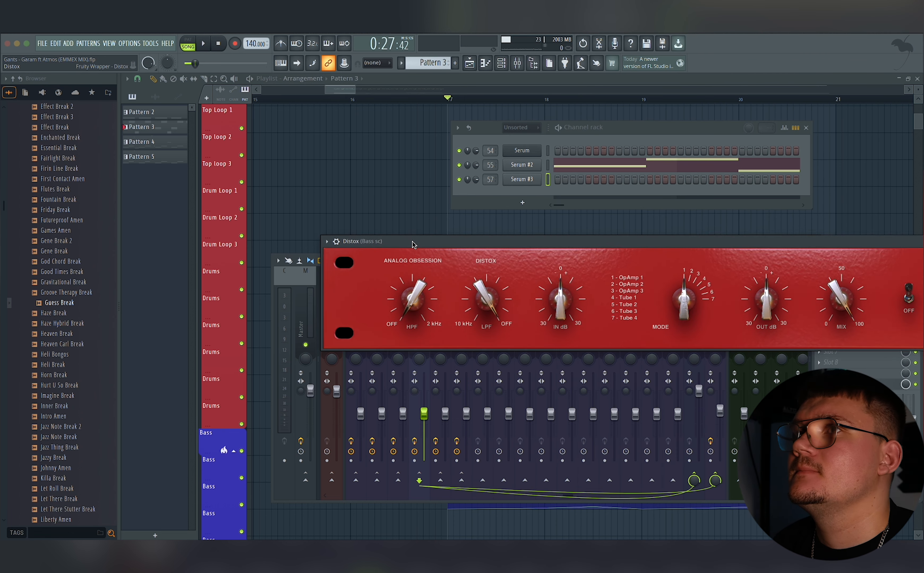
{"action": "left_click_drag", "start_coordinate": [523, 292], "coordinate": [523, 285]}
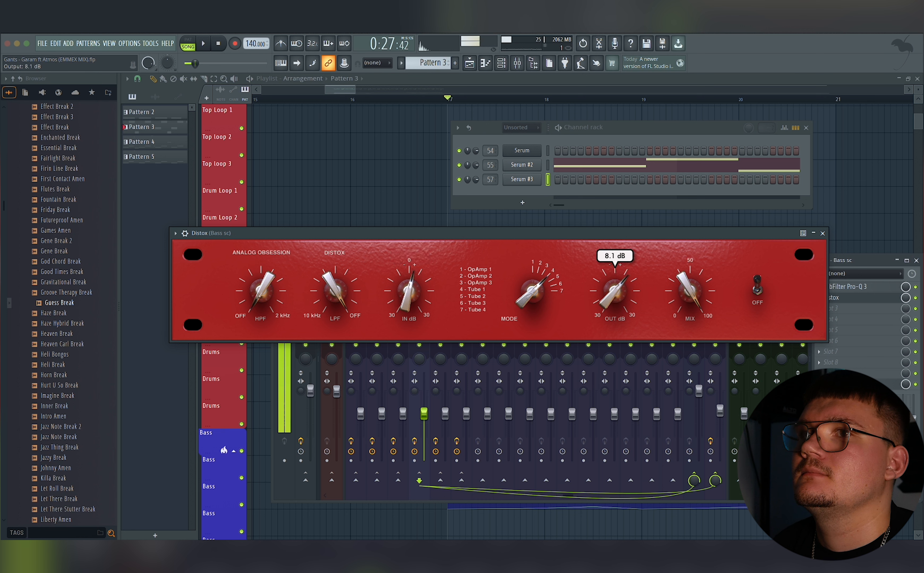
{"action": "left_click", "coordinate": [822, 233]}
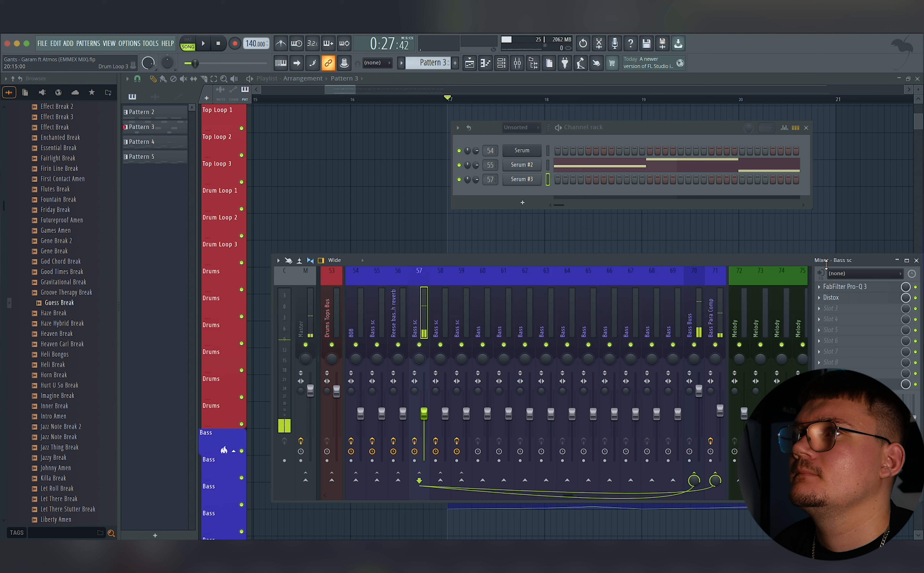
- Place Distox before Pro-Q 3, move the high shelf to about 118 Hz and +24.17 dB, and add a second band near it
{"action": "left_click", "coordinate": [844, 298]}
{"action": "left_click_drag", "start_coordinate": [599, 300], "coordinate": [433, 262]}
{"action": "double_click", "coordinate": [438, 312]}
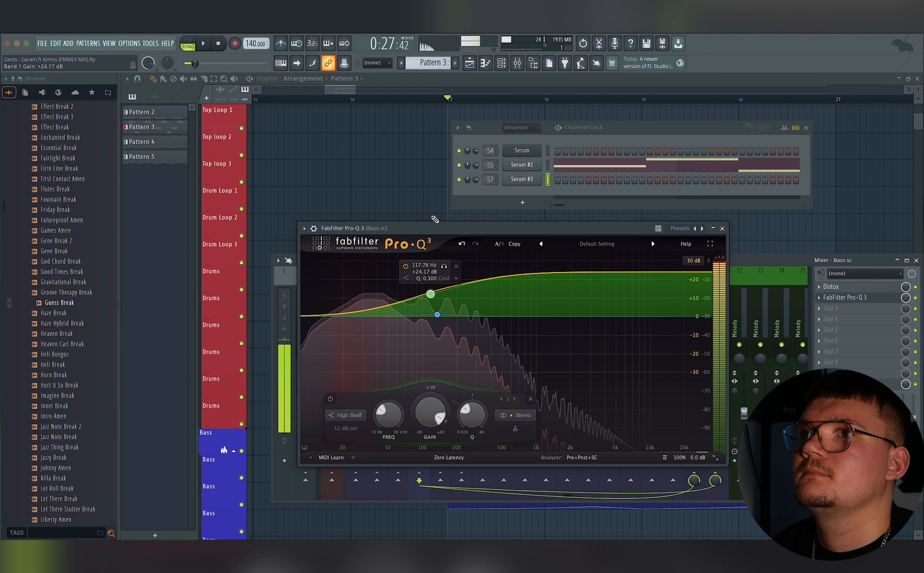
{"action": "left_click", "coordinate": [723, 229]}
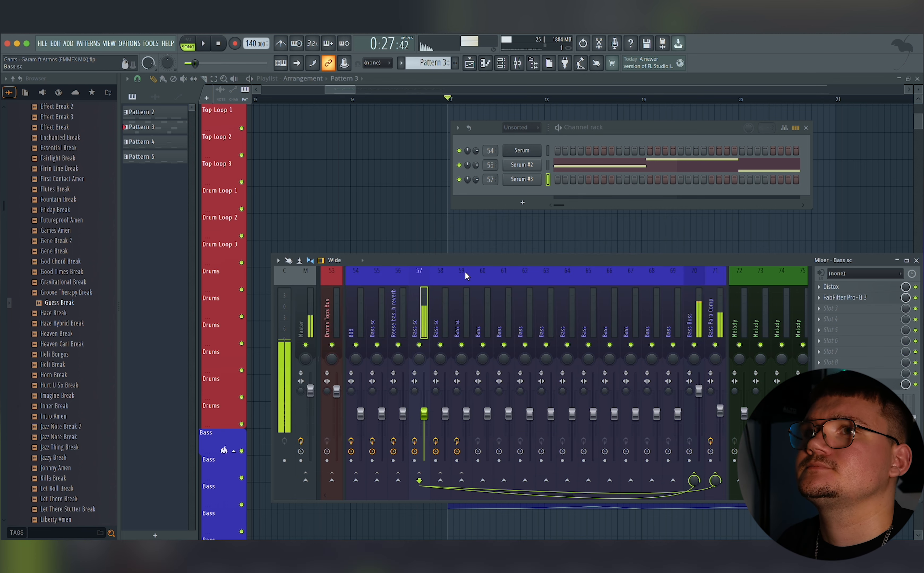
- Assign LFO 1 to oscillator A's level in Serum #3, then adjust the base level and modulation depth
{"action": "left_click", "coordinate": [452, 251]}
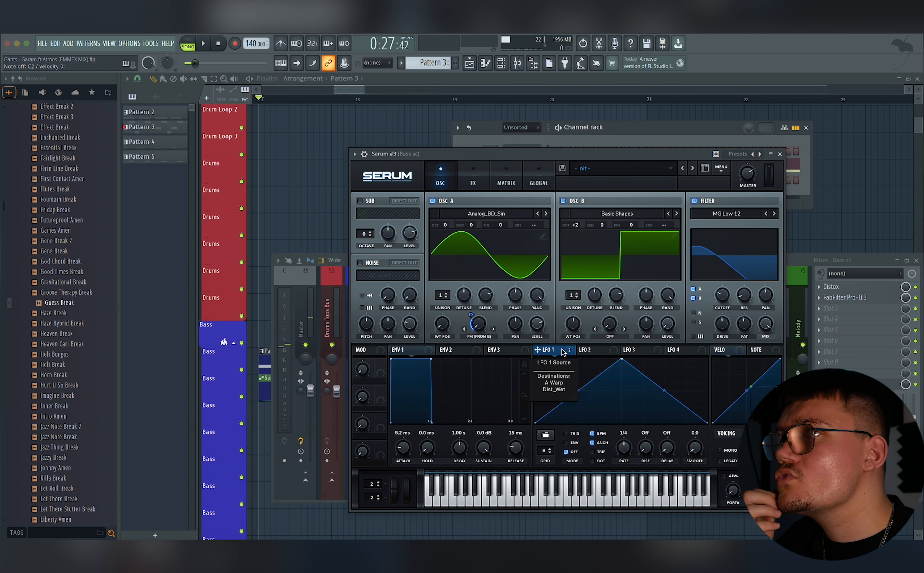
{"action": "left_click_drag", "start_coordinate": [561, 352], "coordinate": [536, 323]}
{"action": "left_click_drag", "start_coordinate": [529, 315], "coordinate": [539, 365]}
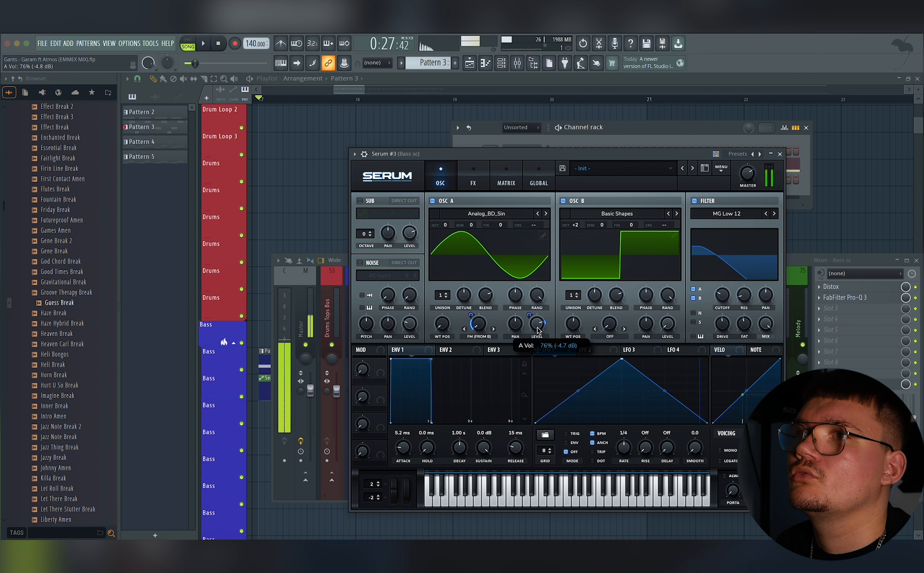
{"action": "left_click_drag", "start_coordinate": [529, 316], "coordinate": [531, 339]}
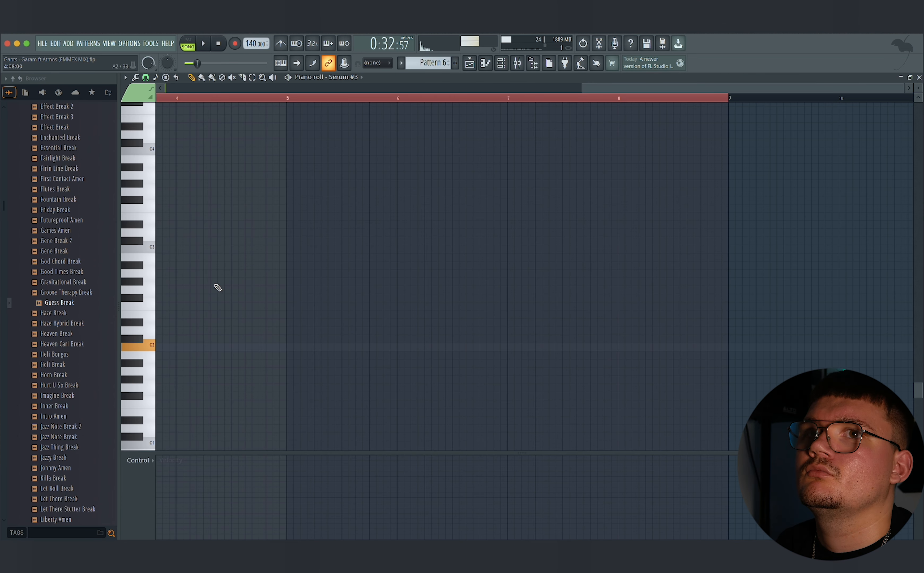
- Draw a C2 note three beats long at the start of Pattern 6 for Serum #3 and audition it
{"action": "left_click", "coordinate": [177, 348]}
{"action": "left_click_drag", "start_coordinate": [177, 348], "coordinate": [13, 354]}
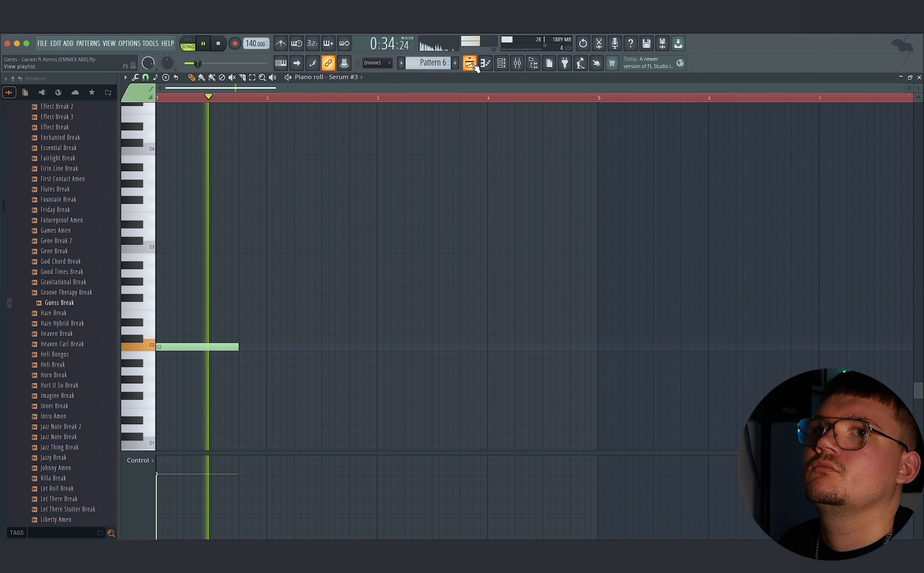
{"action": "key", "text": "space"}
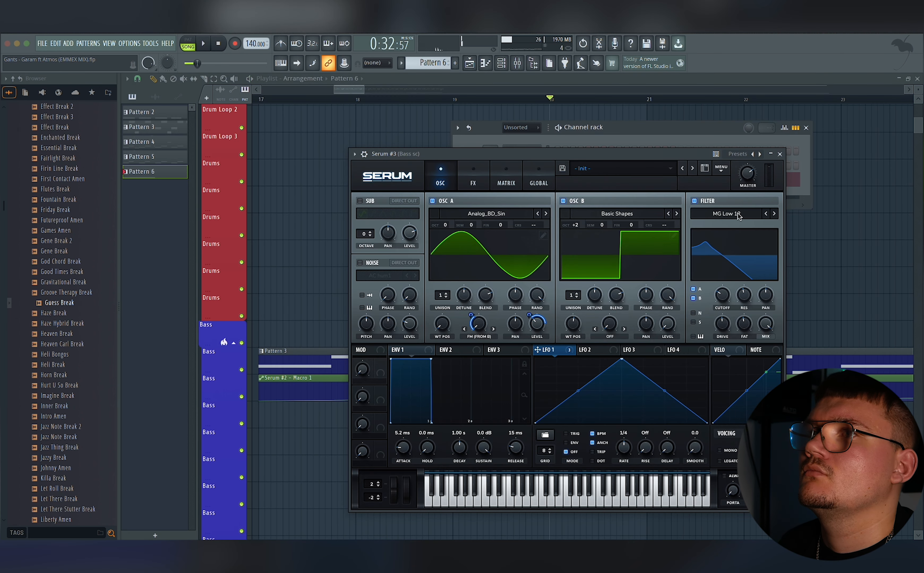
- Try the Cmb H6+ flange filter with 42% drive while sweeping its cutoff during playback
{"action": "left_click", "coordinate": [738, 216]}
{"action": "mouse_move", "coordinate": [741, 249]}
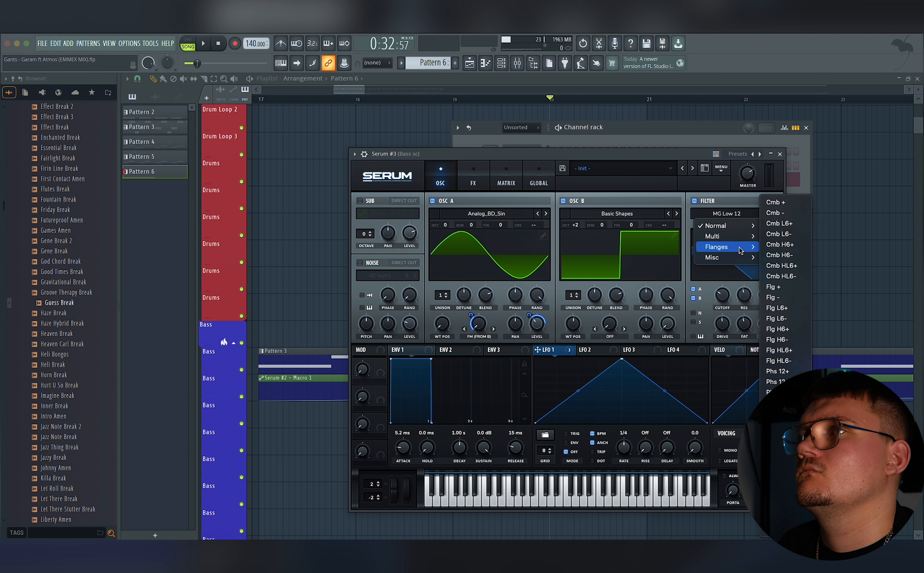
{"action": "left_click", "coordinate": [798, 252]}
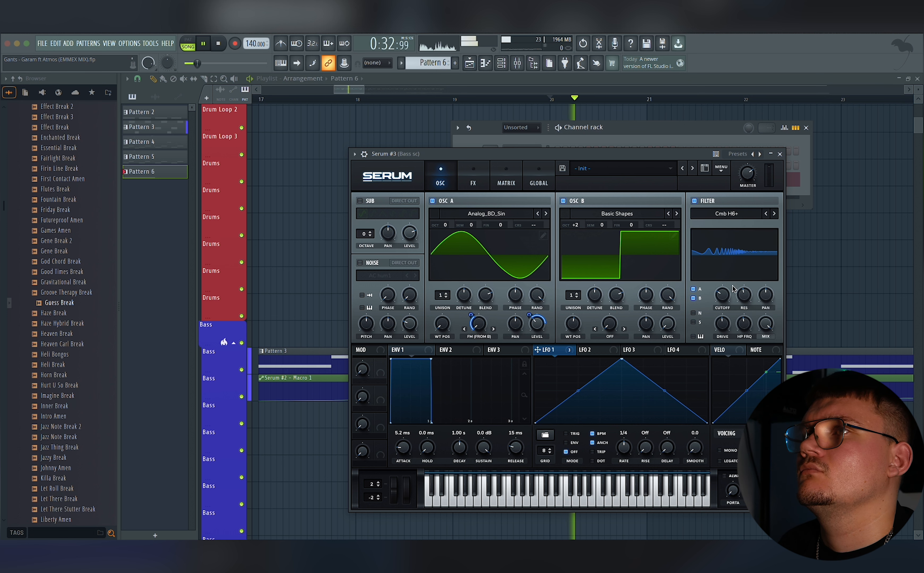
{"action": "left_click_drag", "start_coordinate": [725, 300], "coordinate": [725, 311]}
{"action": "key", "text": "space"}
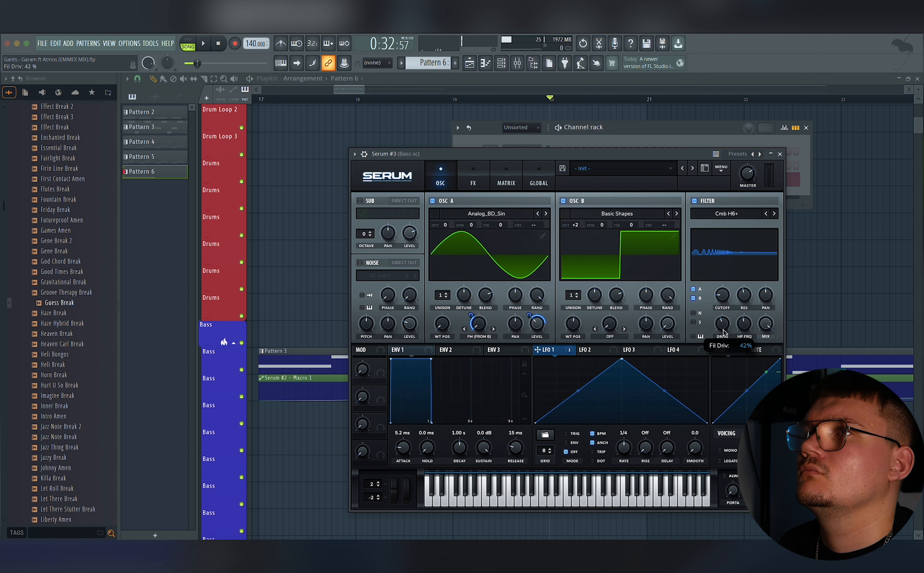
{"action": "key", "text": "space"}
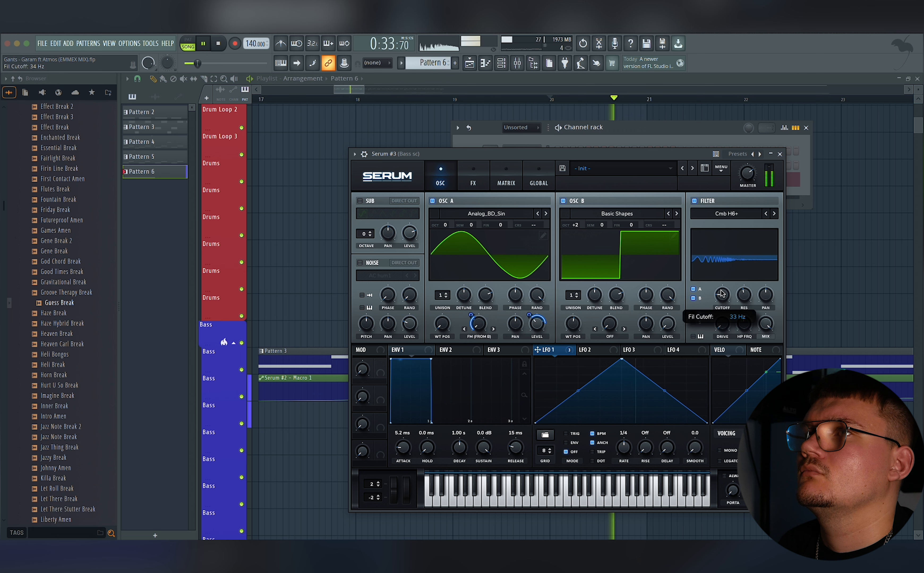
{"action": "left_click_drag", "start_coordinate": [721, 289], "coordinate": [717, 267]}
- Change Serum's filter to Cmb L6- and set its cutoff to about 116 Hz while auditioning the sound
{"action": "key", "text": "space"}
{"action": "key", "text": "space"}
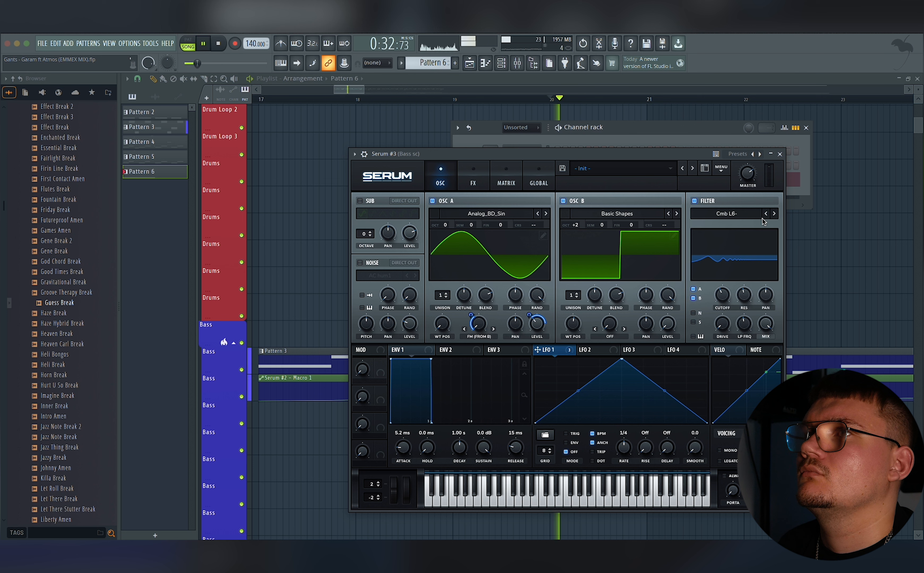
{"action": "key", "text": "space"}
{"action": "key", "text": "space"}
{"action": "left_click_drag", "start_coordinate": [726, 293], "coordinate": [722, 302]}
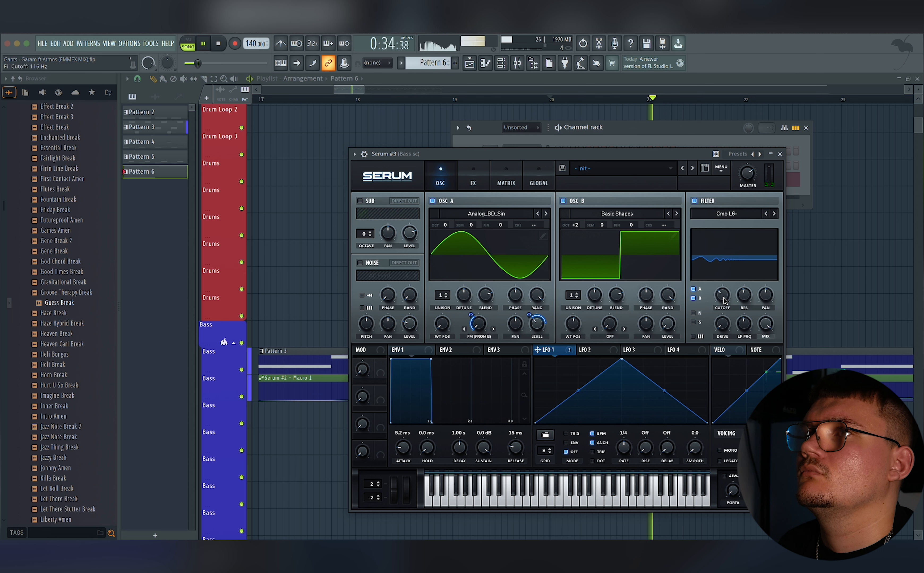
- Turn the Pro-Q 3 high shelf on the Bass sc track into a 12 dB/oct High Cut at about 2279 Hz
{"action": "key", "text": "F9"}
{"action": "key", "text": "space"}
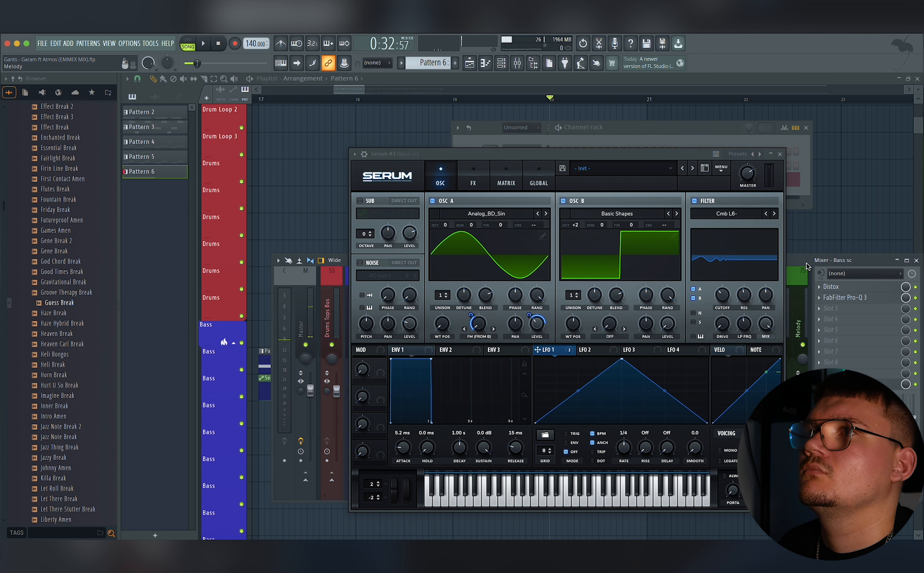
{"action": "left_click", "coordinate": [845, 298]}
{"action": "left_click_drag", "start_coordinate": [431, 296], "coordinate": [575, 349]}
{"action": "left_click", "coordinate": [553, 352]}
{"action": "left_click", "coordinate": [595, 361]}
{"action": "key", "text": "space"}
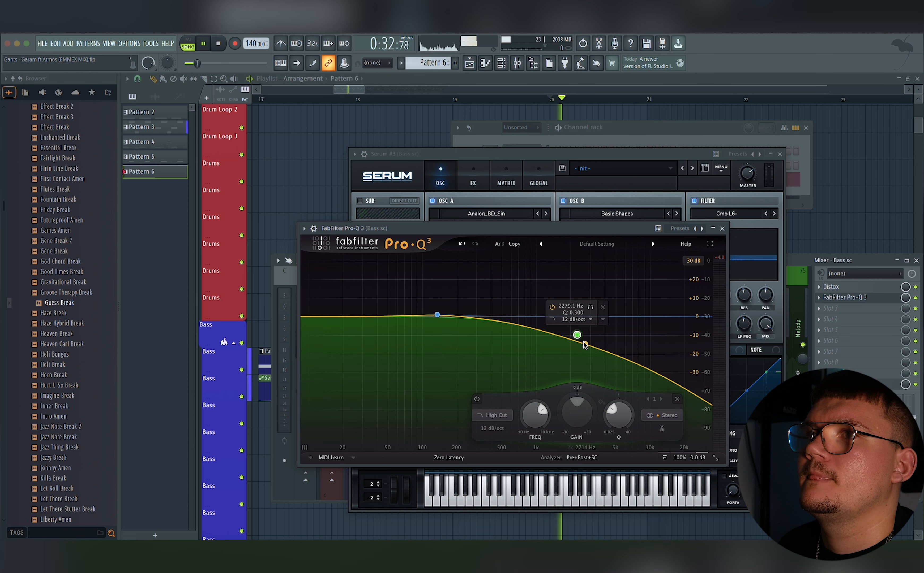
- Lower the Pro-Q 3 high cut frequency further and listen to the result, then close the equalizer
{"action": "left_click_drag", "start_coordinate": [576, 321], "coordinate": [545, 319]}
{"action": "key", "text": "space"}
{"action": "key", "text": "space"}
{"action": "left_click", "coordinate": [723, 228]}
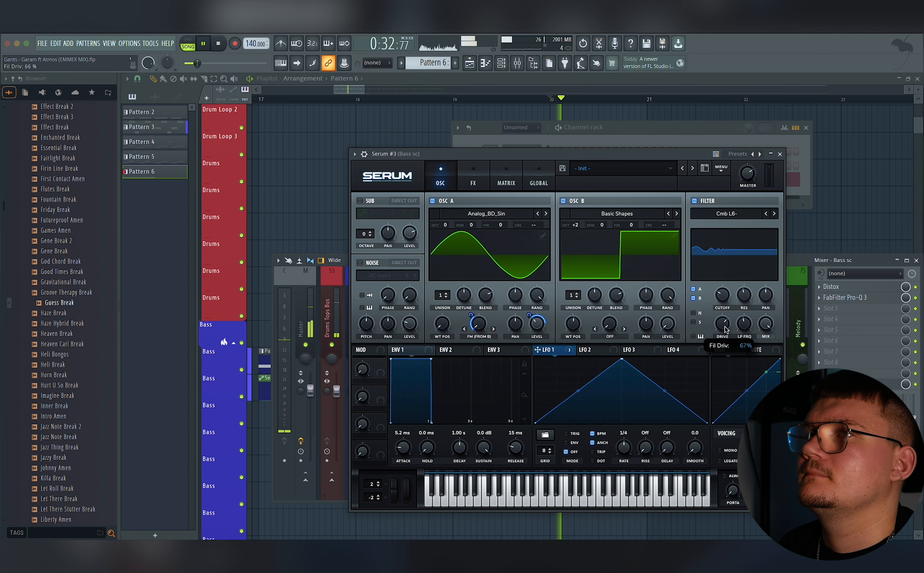
- Raise Serum's filter drive to about 67% and its resonance to about 89% while playing the pattern
{"action": "left_click_drag", "start_coordinate": [743, 296], "coordinate": [739, 239]}
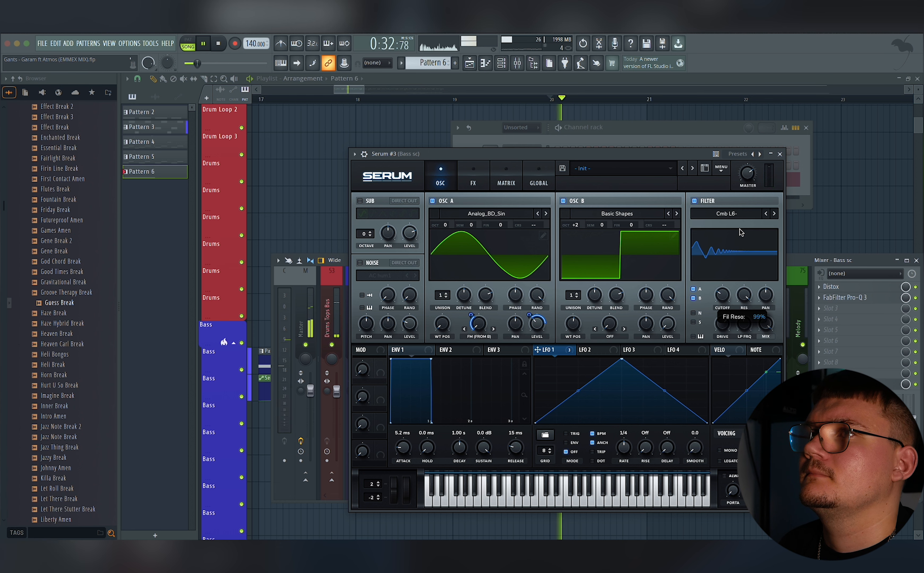
{"action": "left_click_drag", "start_coordinate": [739, 229], "coordinate": [741, 237]}
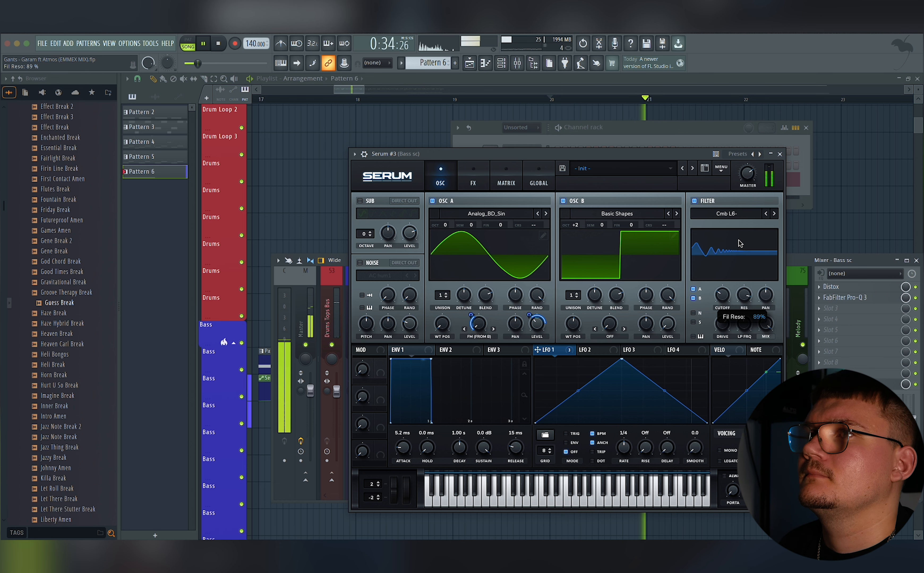
{"action": "key", "text": "space"}
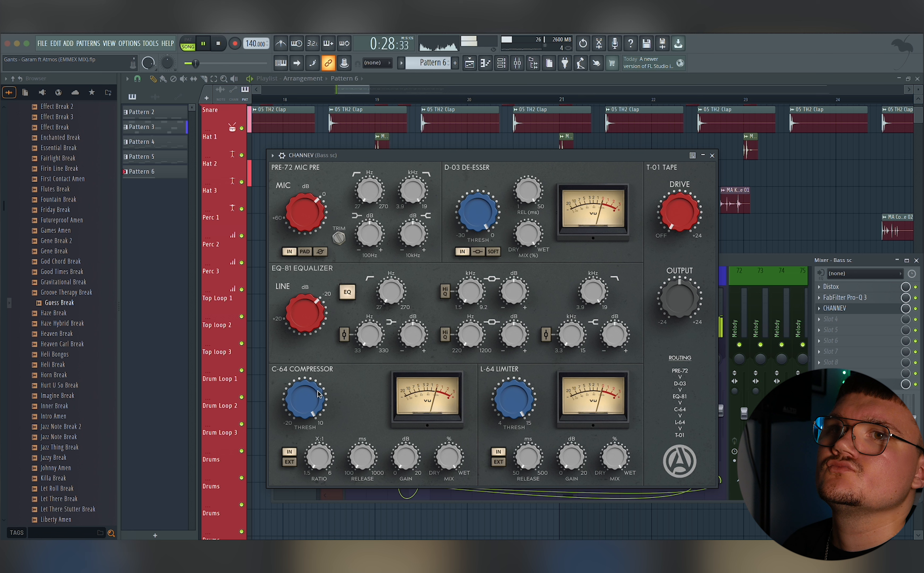
- Lower the C-64 compressor threshold in CHANNEV on the Bass sc track and return to the bass clips in the playlist
{"action": "left_click_drag", "start_coordinate": [318, 394], "coordinate": [319, 373]}
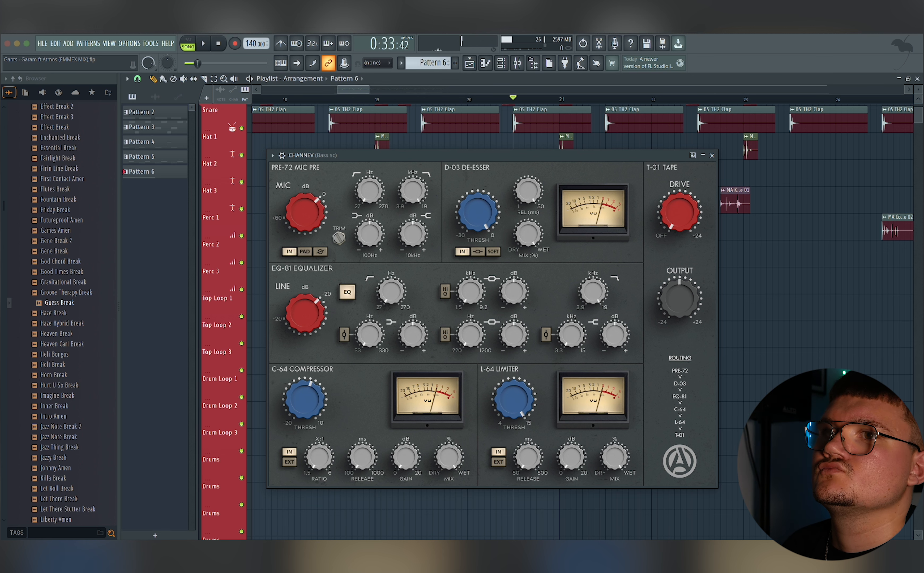
{"action": "key", "text": "space"}
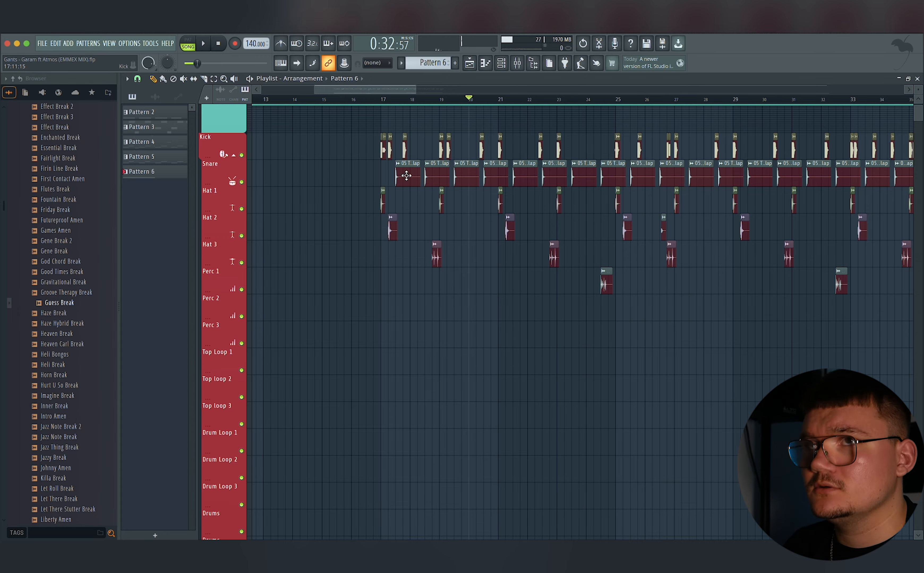
{"action": "scroll", "coordinate": [499, 288], "scroll_direction": "down", "scroll_amount": 12}
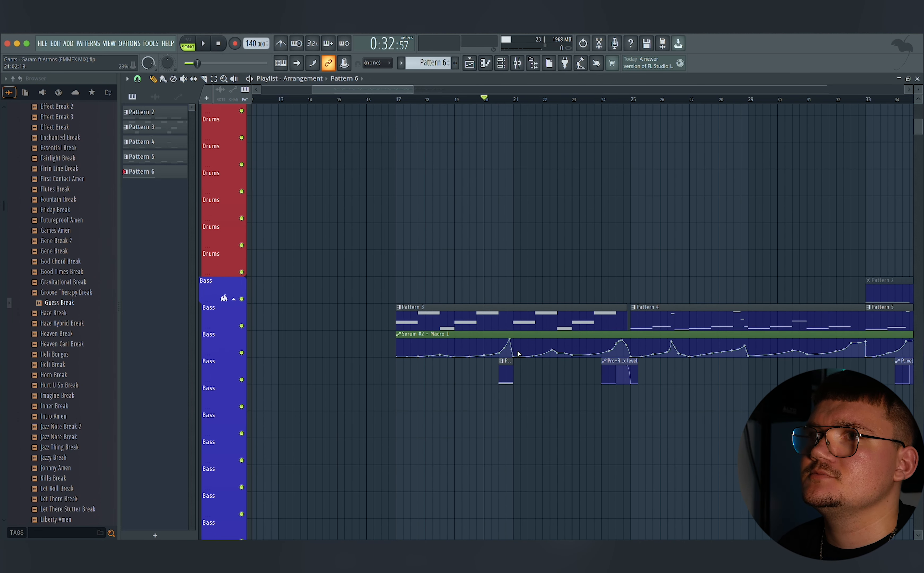
- Set oscillator B's fine tuning in Serum #3 to -5 cents while playing the drop from bar 20
{"action": "scroll", "coordinate": [531, 383], "scroll_direction": "up", "scroll_amount": 4}
{"action": "scroll", "coordinate": [521, 377], "scroll_direction": "down", "scroll_amount": 4}
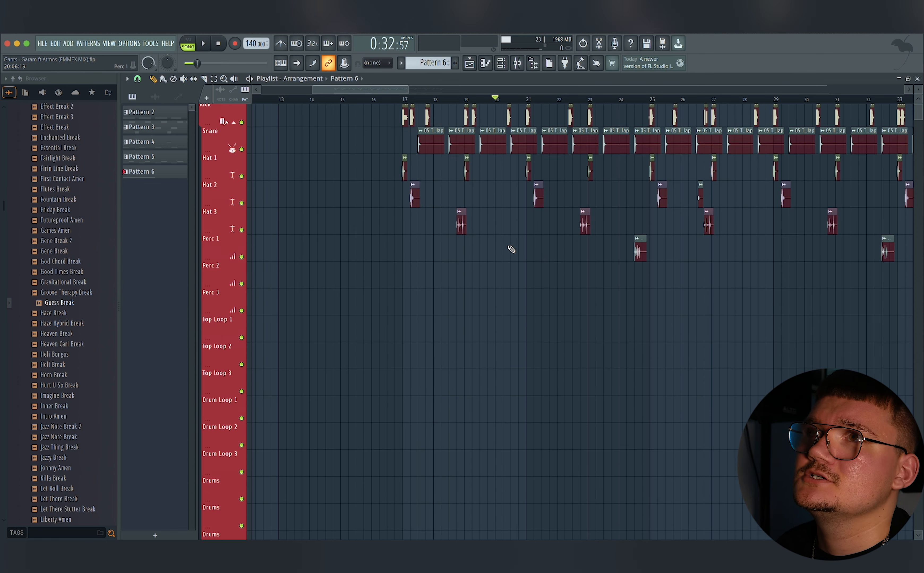
{"action": "scroll", "coordinate": [519, 247], "scroll_direction": "up", "scroll_amount": 2}
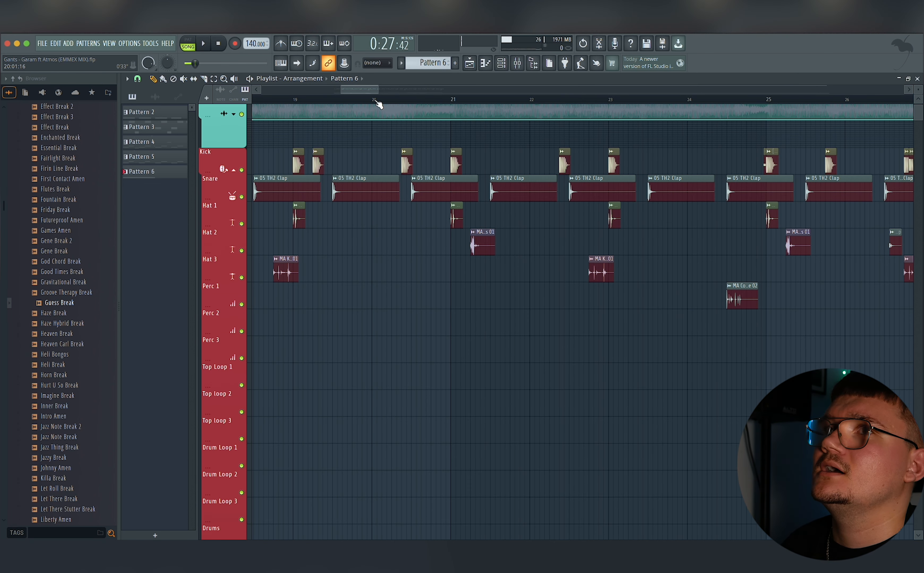
{"action": "left_click", "coordinate": [374, 99]}
{"action": "left_click", "coordinate": [517, 63]}
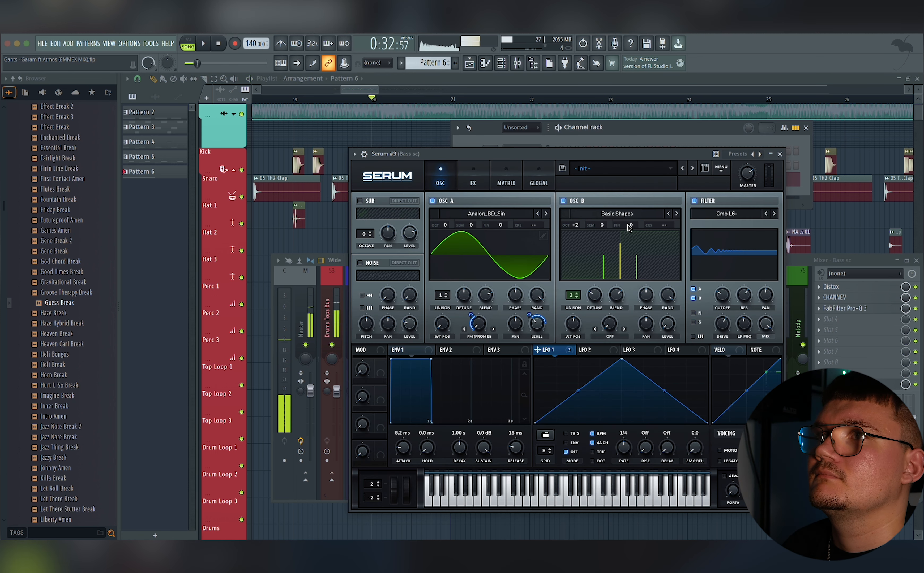
{"action": "mouse_move", "coordinate": [627, 225]}
{"action": "left_mouse_down"}
{"action": "mouse_move", "coordinate": [632, 247]}
{"action": "mouse_move", "coordinate": [634, 232]}
{"action": "left_mouse_up"}
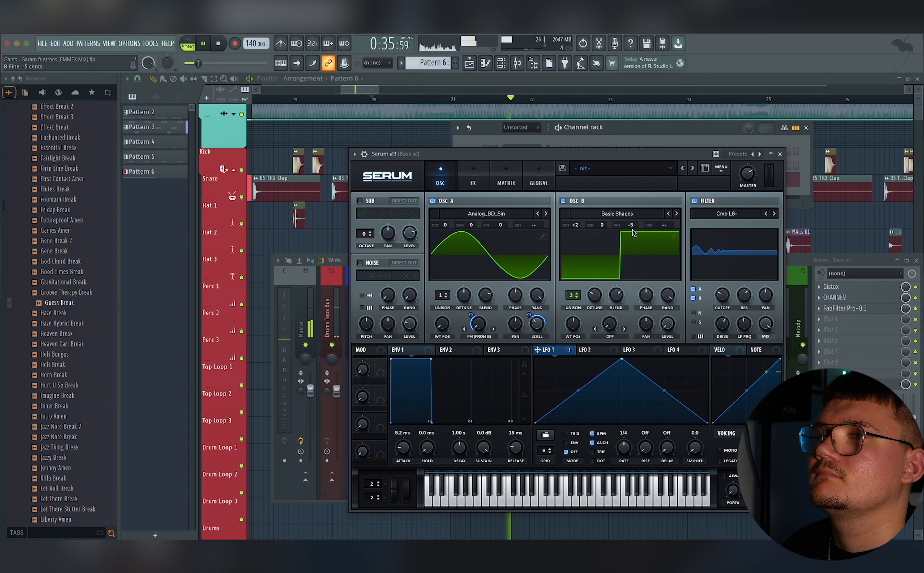
- Move the compressor to just above the phaser in Serum #3's effects chain and enable Hyper/Dimension
{"action": "left_click", "coordinate": [469, 189]}
{"action": "left_click_drag", "start_coordinate": [393, 292], "coordinate": [393, 234]}
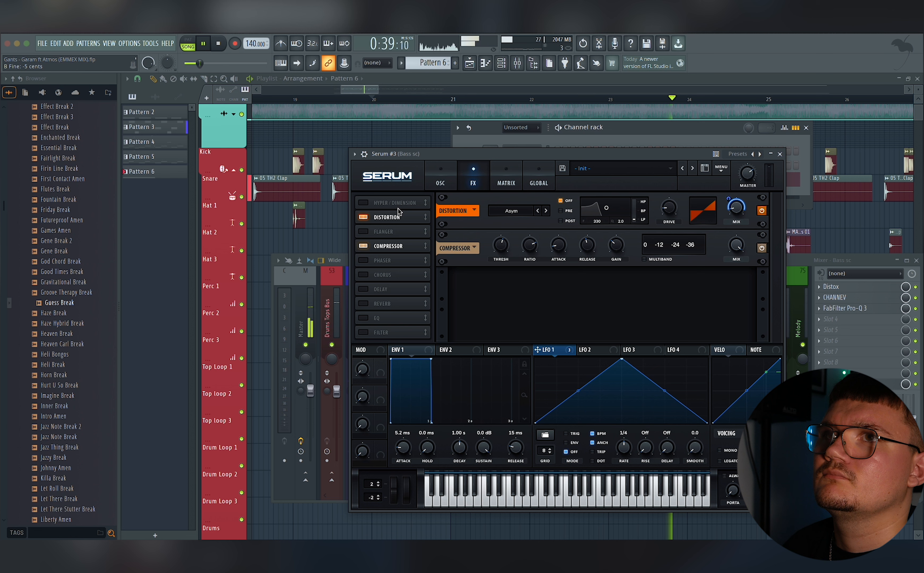
{"action": "left_click", "coordinate": [364, 203]}
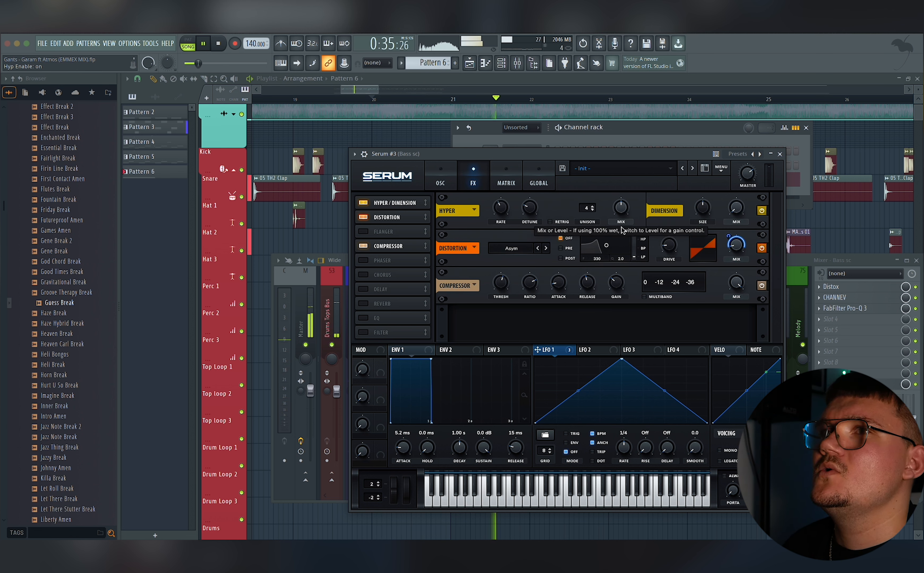
- Adjust the volume of the first of the two kick clips in bar 20 of the playlist
{"action": "key", "text": "space"}
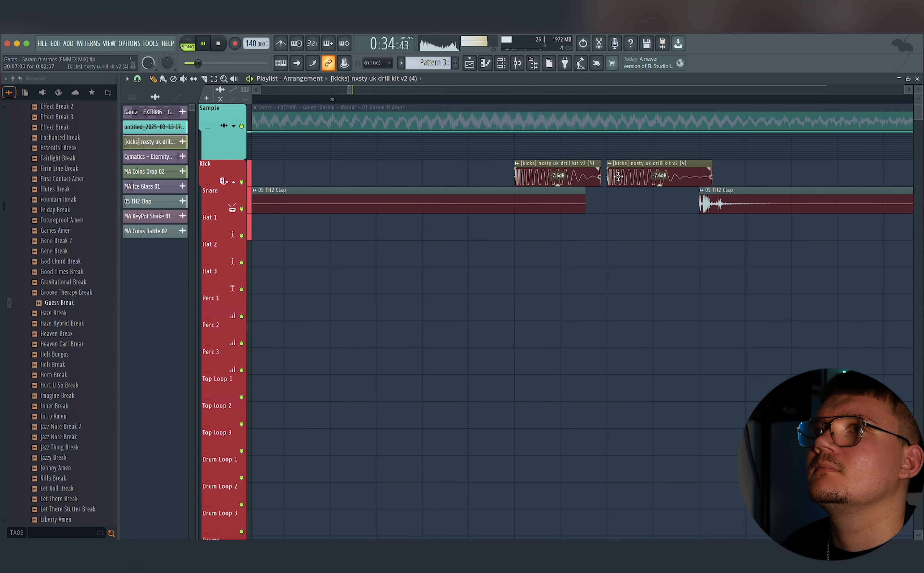
{"action": "left_click_drag", "start_coordinate": [560, 188], "coordinate": [557, 185]}
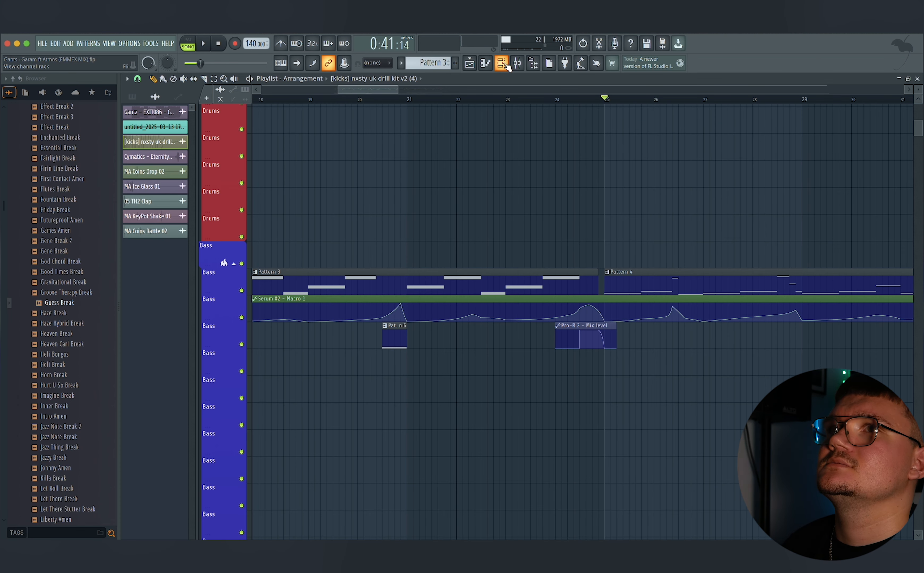
- Add a new Serum instrument to the channel rack and lower its filter cutoff to 70 Hz
{"action": "left_click", "coordinate": [505, 65]}
{"action": "left_click", "coordinate": [522, 289]}
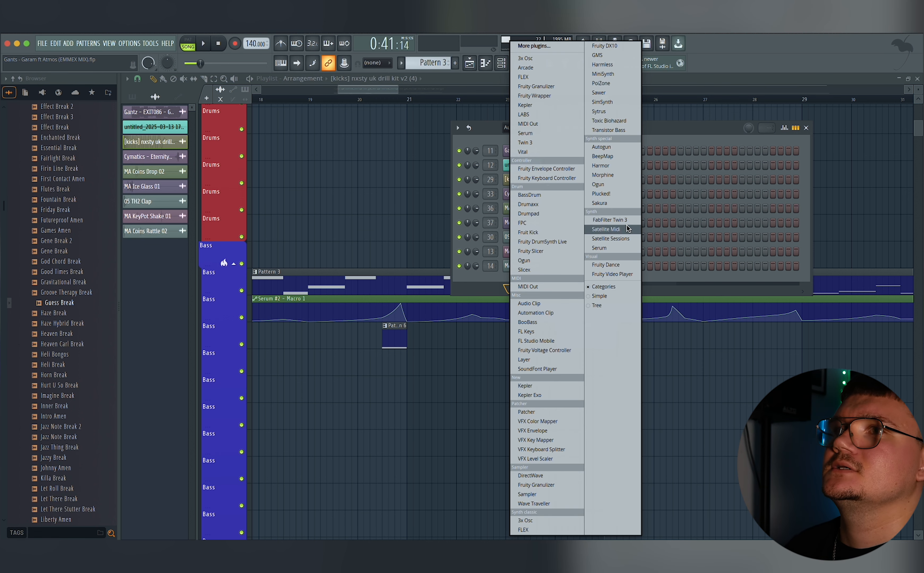
{"action": "left_click", "coordinate": [606, 248]}
{"action": "left_click_drag", "start_coordinate": [646, 317], "coordinate": [646, 322]}
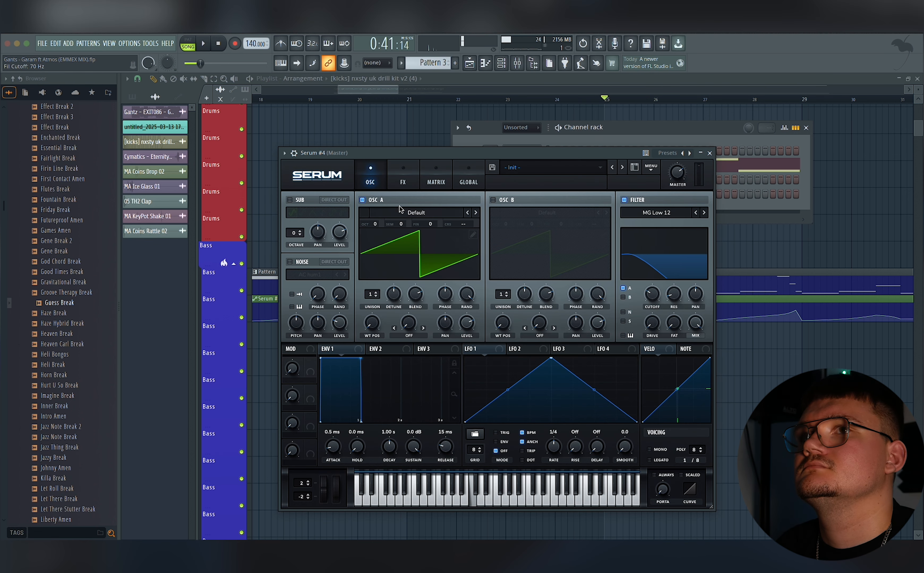
- Enable oscillator B and the sub through the filter, tuning oscillator A to -1 octave and oscillator B to +2 semitones
{"action": "left_click", "coordinate": [493, 200]}
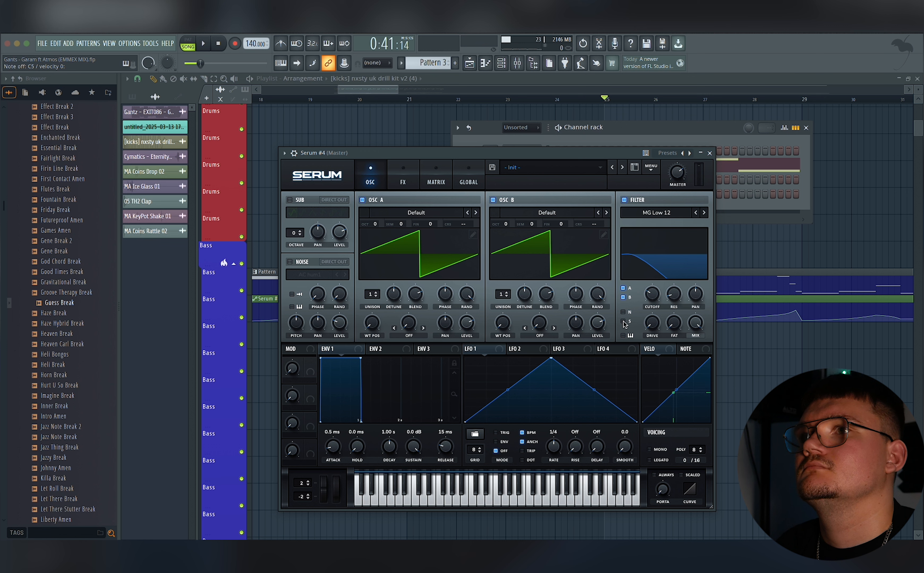
{"action": "left_click", "coordinate": [290, 200]}
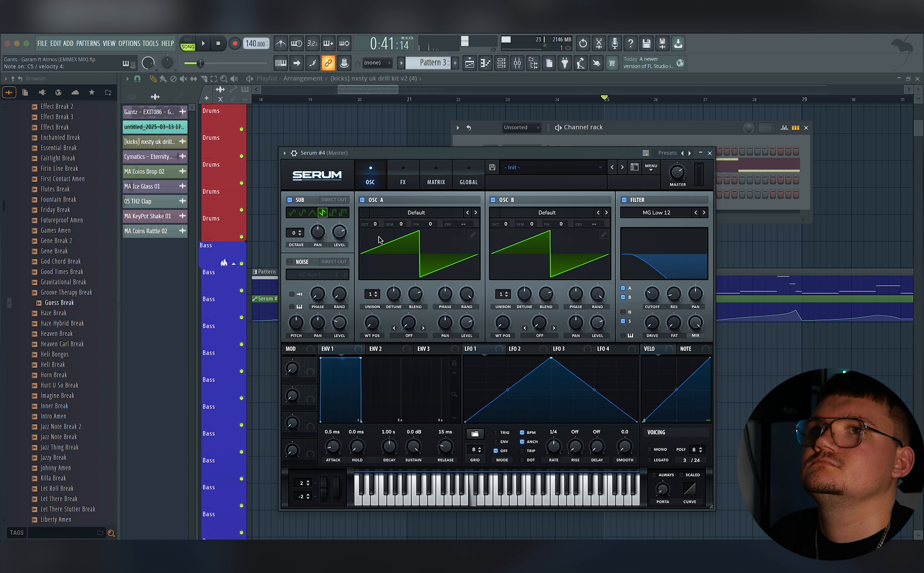
{"action": "left_click_drag", "start_coordinate": [375, 224], "coordinate": [387, 240]}
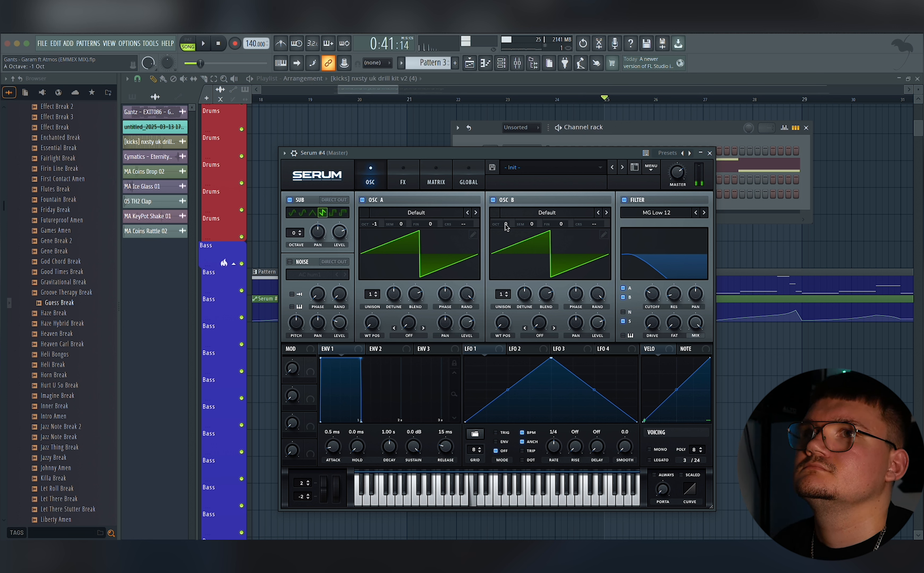
{"action": "left_click_drag", "start_coordinate": [531, 224], "coordinate": [531, 219]}
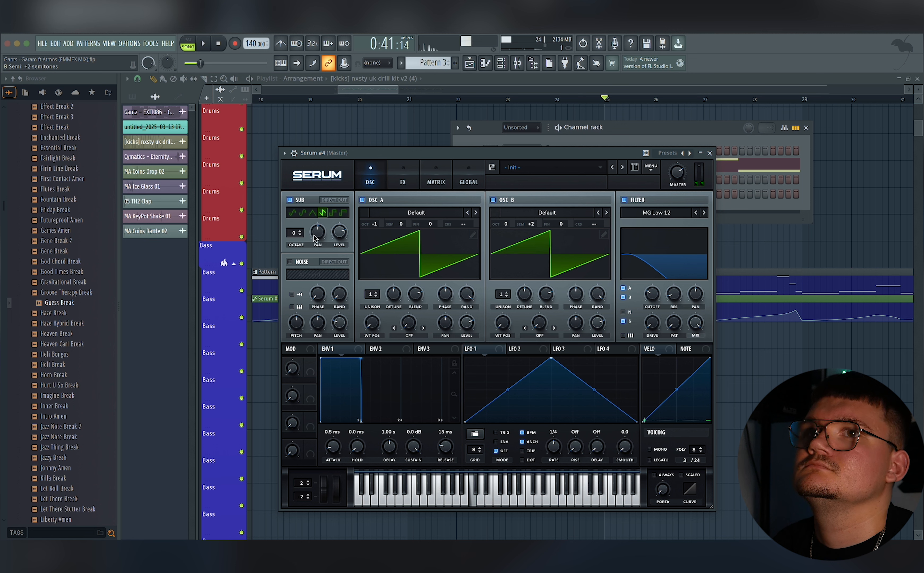
- Set the sub to -1 octave and oscillator A to octave 0 and -5 semitones, then adjust the filter cutoff
{"action": "left_click", "coordinate": [300, 234]}
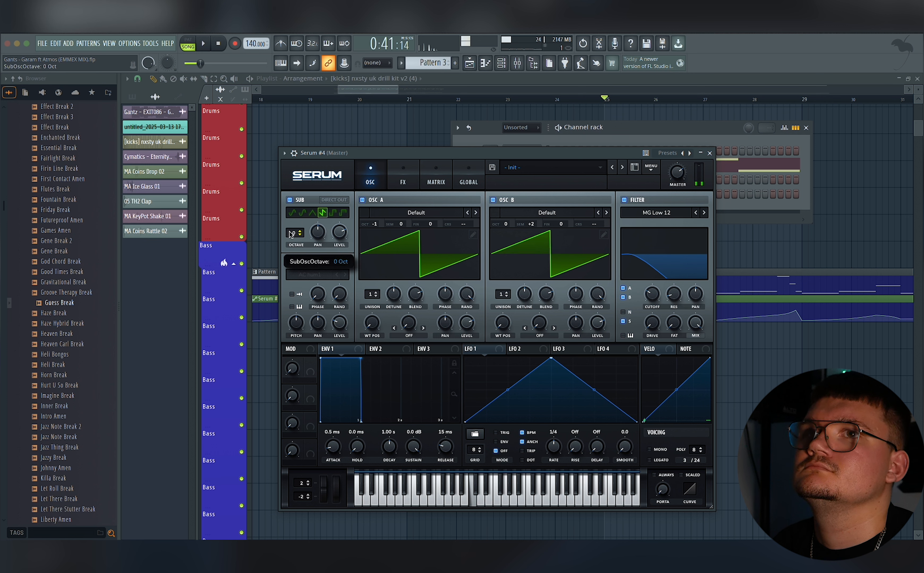
{"action": "left_click_drag", "start_coordinate": [373, 218], "coordinate": [403, 200]}
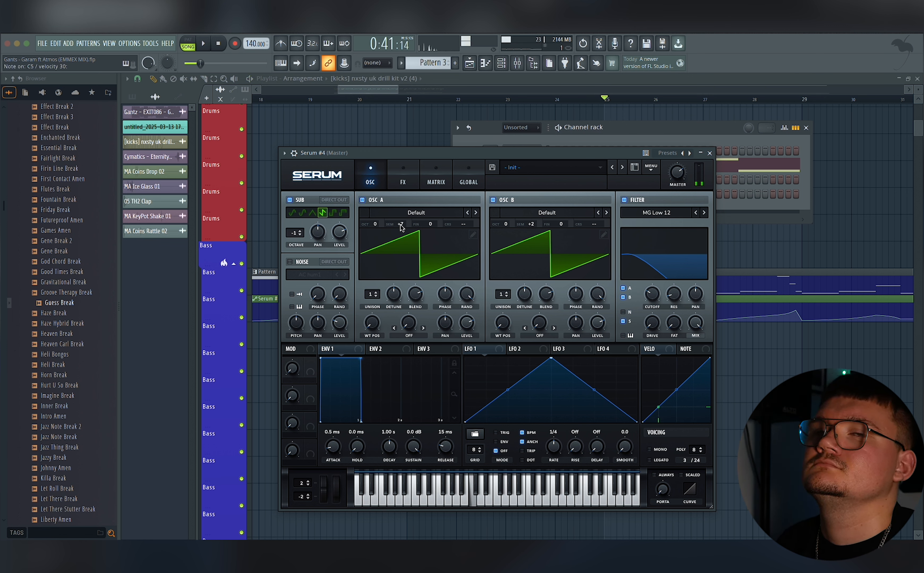
{"action": "left_click_drag", "start_coordinate": [401, 227], "coordinate": [403, 234]}
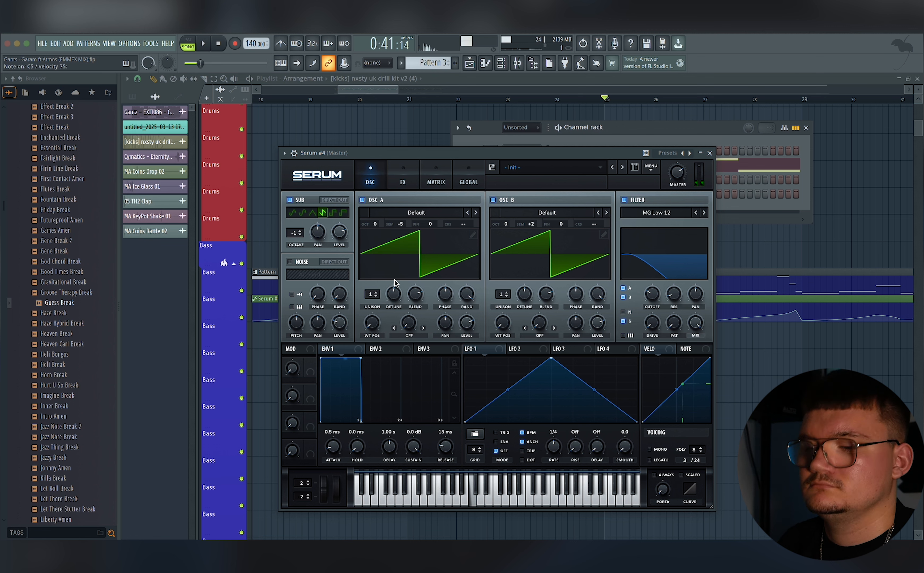
{"action": "key", "text": "space"}
{"action": "key", "text": "space"}
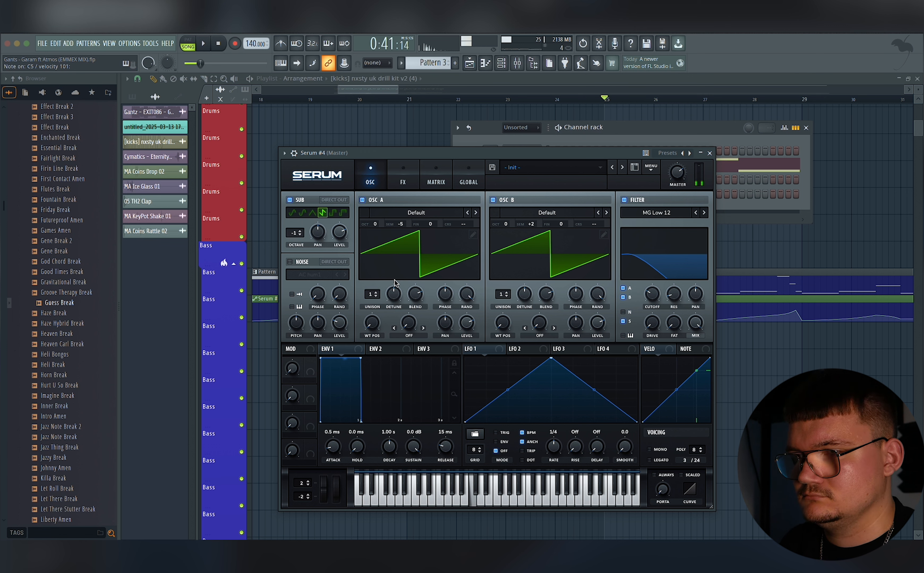
{"action": "mouse_move", "coordinate": [650, 296]}
{"action": "left_mouse_down"}
{"action": "mouse_move", "coordinate": [649, 277]}
{"action": "mouse_move", "coordinate": [648, 301]}
{"action": "left_mouse_up"}
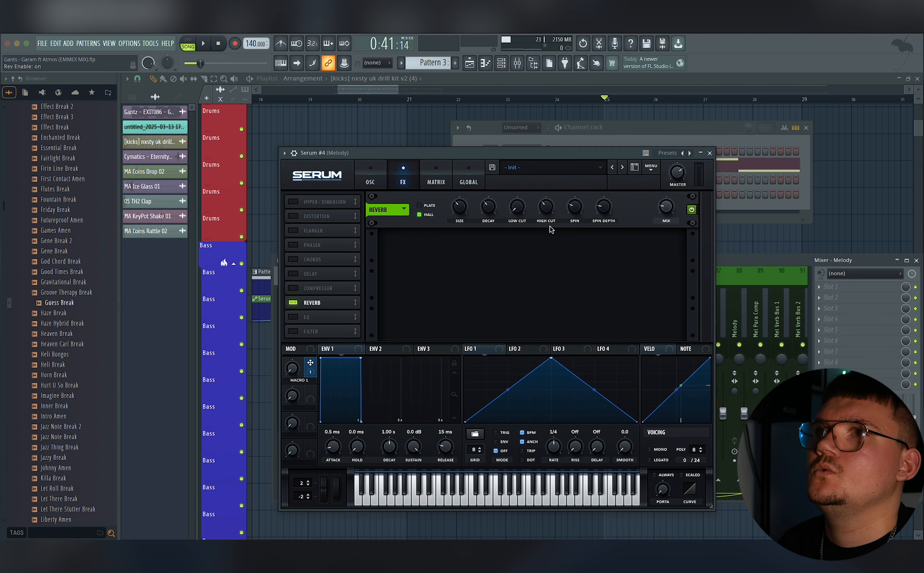
- Set Serum #4's reverb mix to 30% and enable a ping-pong delay with a mix of about 32%
{"action": "mouse_move", "coordinate": [663, 202]}
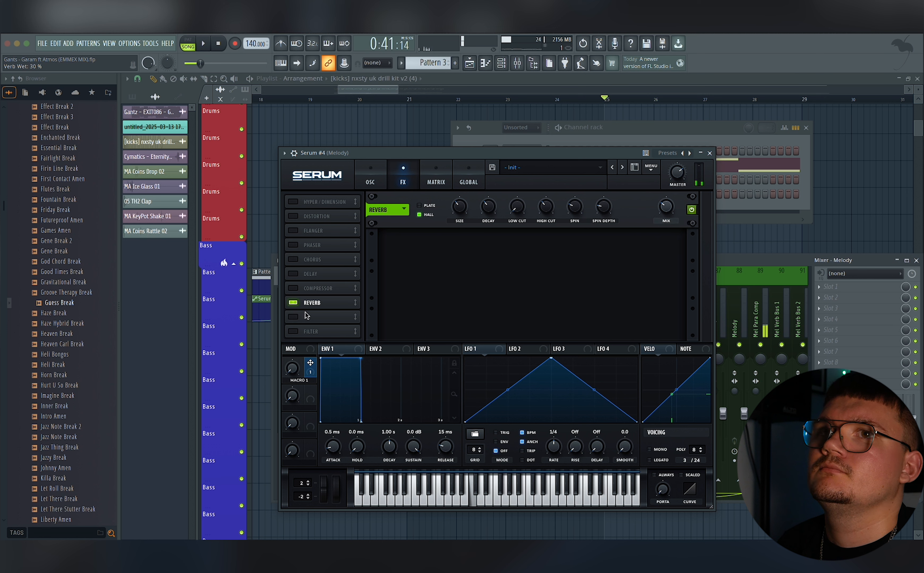
{"action": "left_click", "coordinate": [294, 274]}
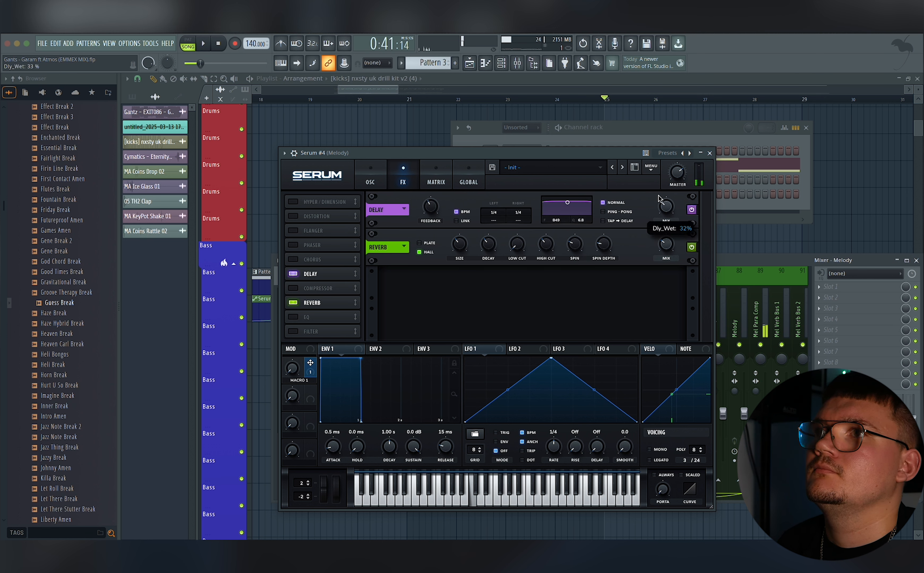
{"action": "left_click", "coordinate": [603, 211]}
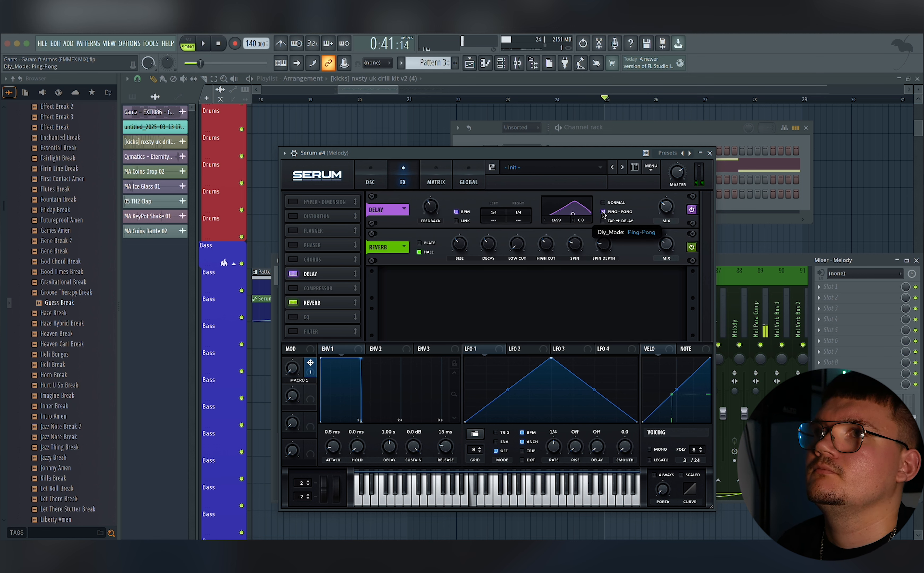
- Set the delay times to 1/16 left and 1/8 right, sweeping Macro 1 to hear the result
{"action": "left_click_drag", "start_coordinate": [292, 368], "coordinate": [289, 344]}
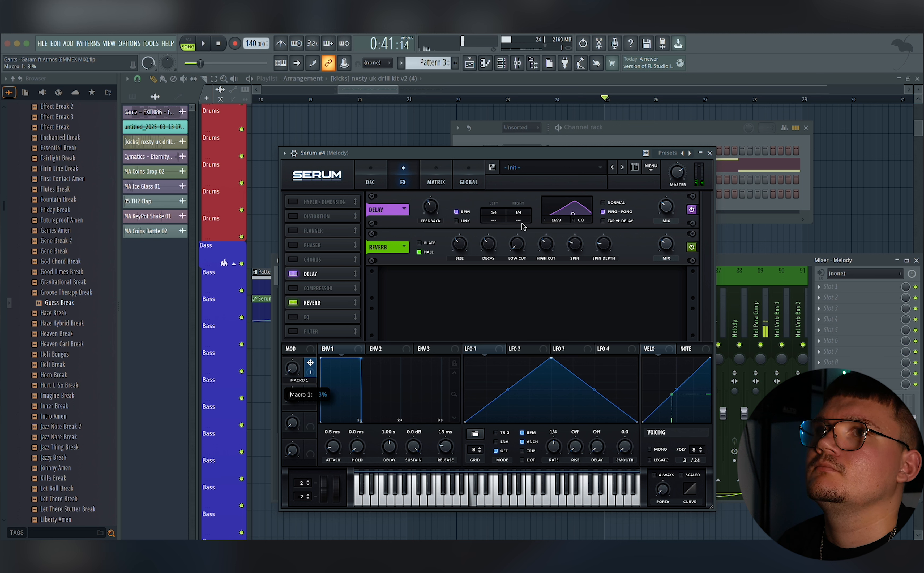
{"action": "left_click_drag", "start_coordinate": [494, 213], "coordinate": [522, 229]}
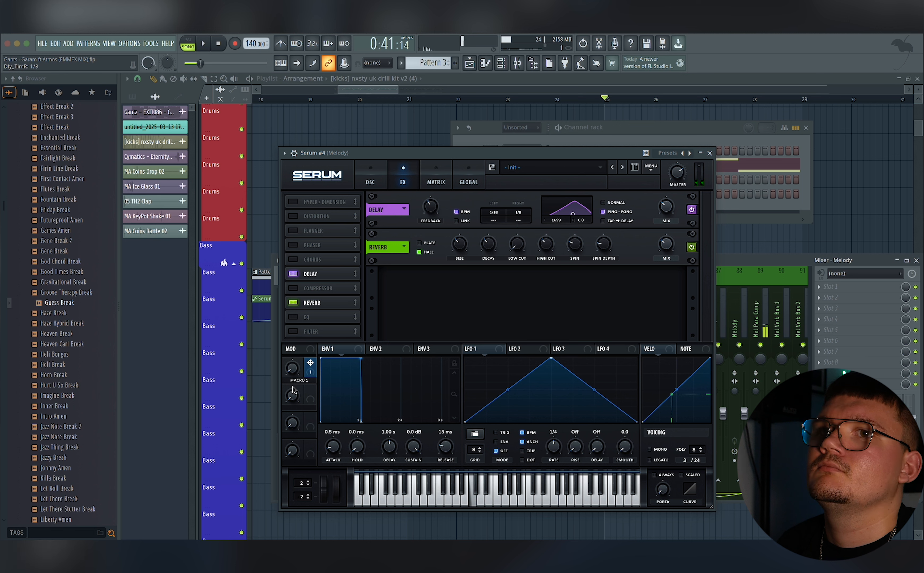
{"action": "left_click_drag", "start_coordinate": [297, 377], "coordinate": [295, 362]}
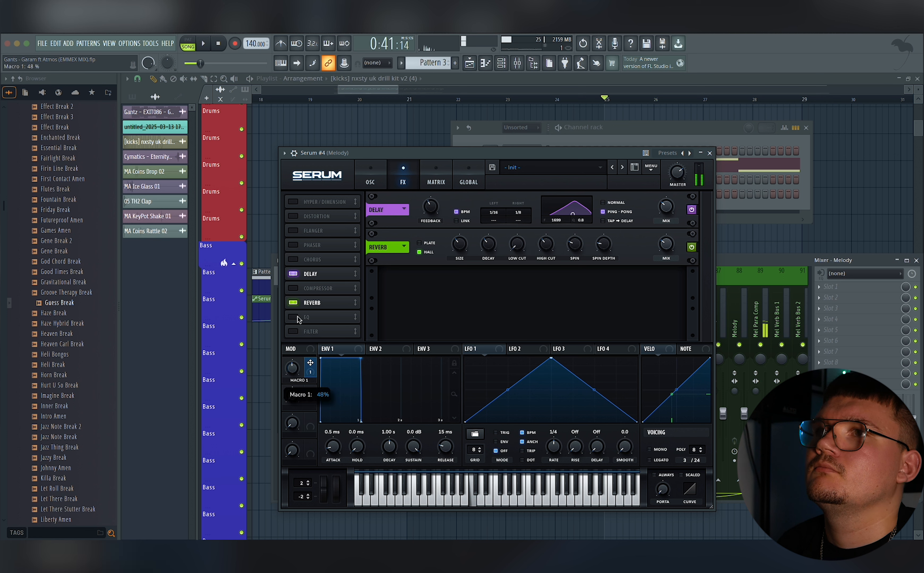
- Move the reverb above the compressor, enable the EQ with a low-cut lower band, and close Serum #4
{"action": "left_click_drag", "start_coordinate": [308, 374], "coordinate": [291, 306]}
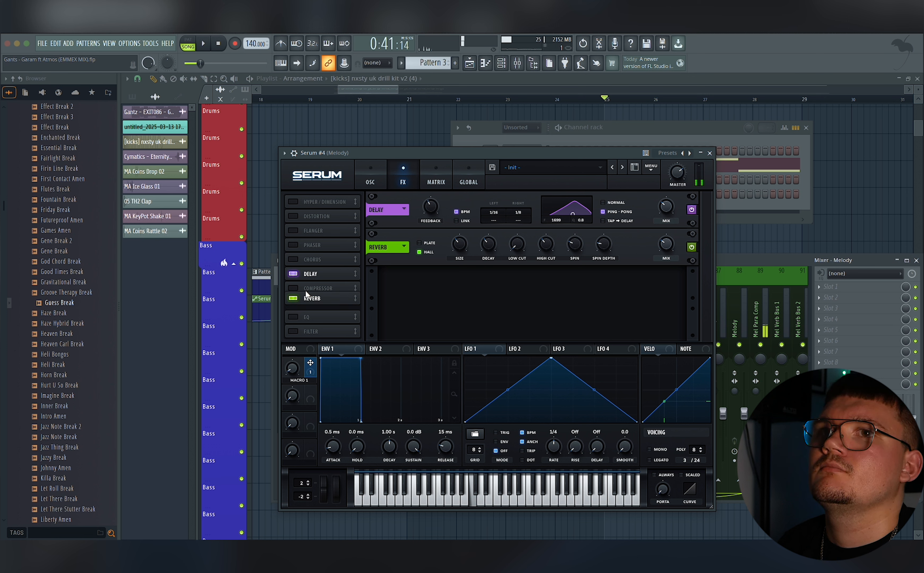
{"action": "left_click", "coordinate": [294, 317]}
{"action": "left_click", "coordinate": [503, 295]}
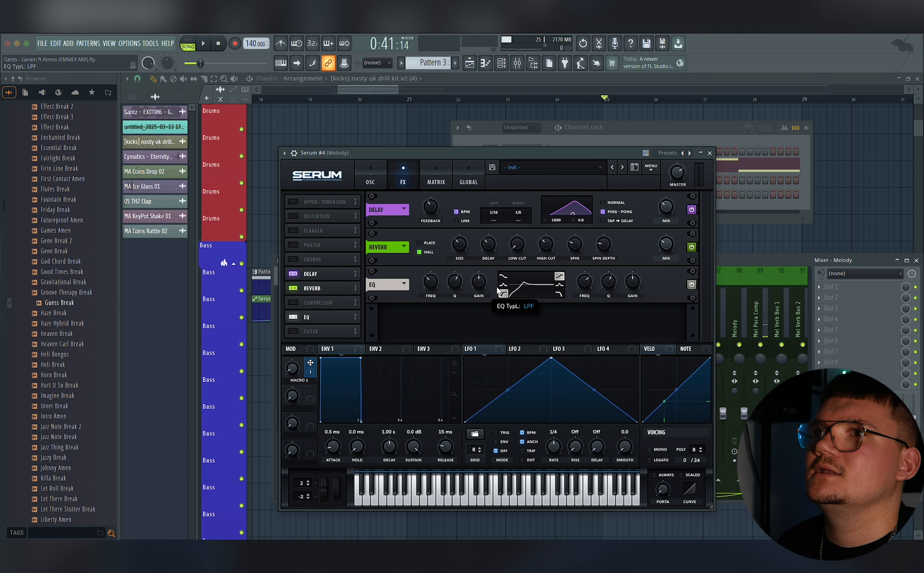
{"action": "mouse_move", "coordinate": [455, 291]}
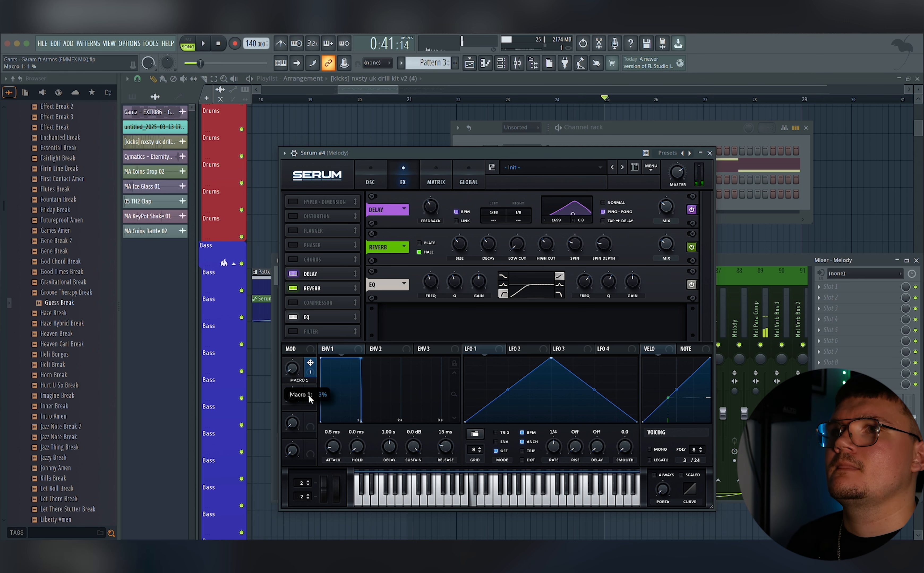
{"action": "left_click", "coordinate": [709, 154]}
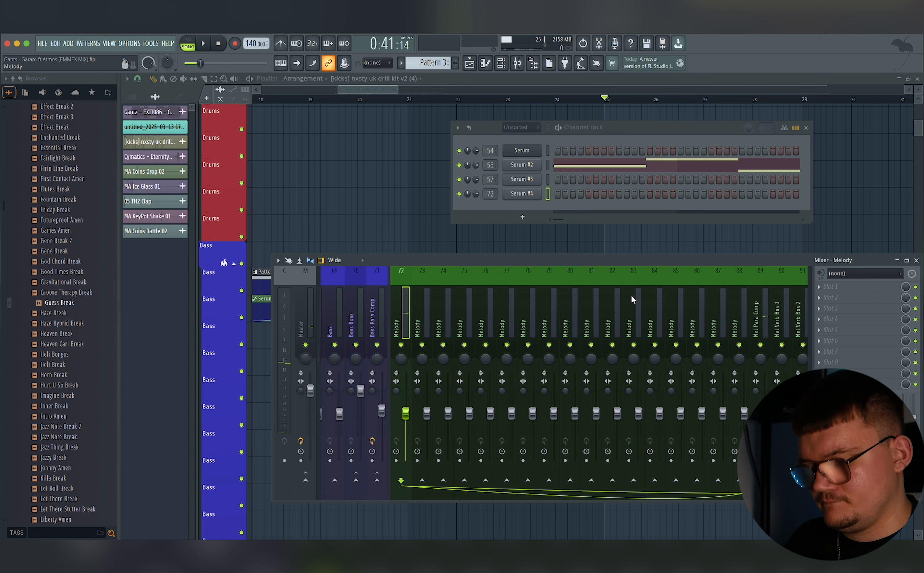
- Play the arrangement from bar 25 and from bar 21 while trying the new Serum sound against it
{"action": "key", "text": "space"}
{"action": "key", "text": "F12"}
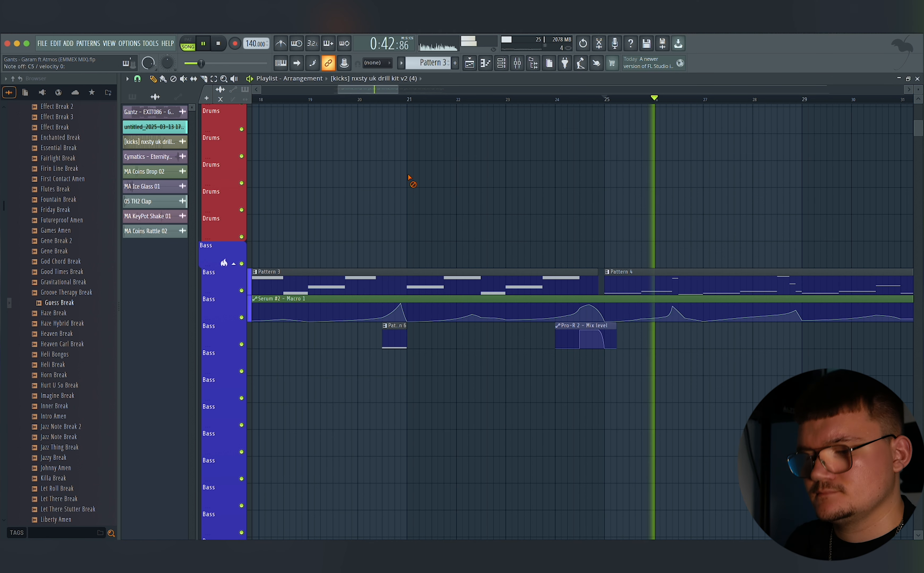
{"action": "key", "text": "space"}
{"action": "key", "text": "space"}
{"action": "key", "text": "space"}
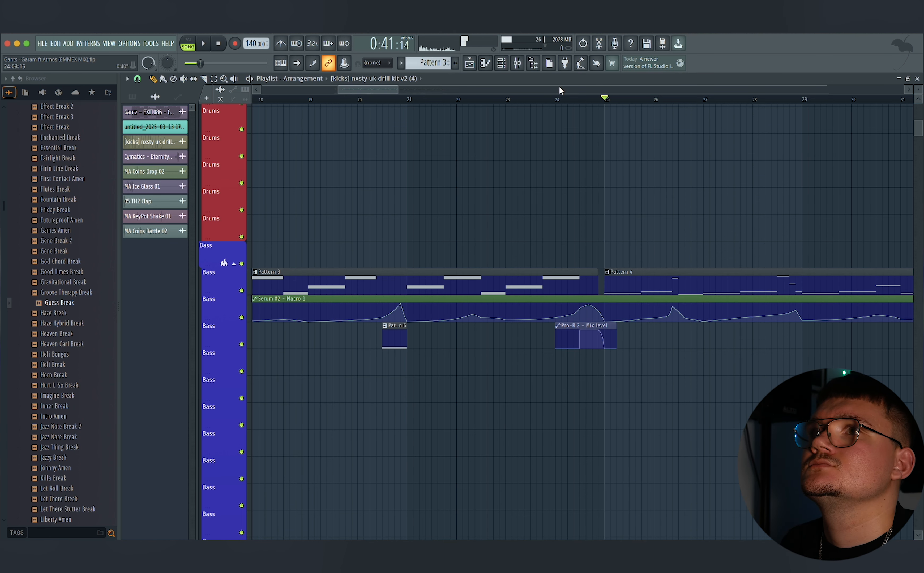
{"action": "left_click", "coordinate": [409, 101]}
{"action": "key", "text": "space"}
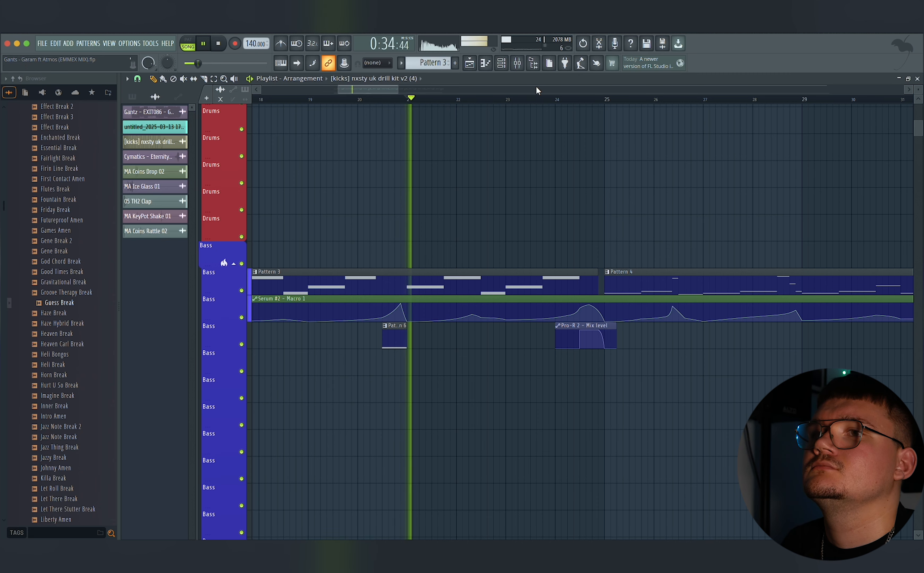
{"action": "left_click_drag", "start_coordinate": [568, 142], "coordinate": [704, 195]}
{"action": "key", "text": "space"}
- Place Pattern 7 on the Melody track at bar 21, add Serum #4's Macro 1 automation from bar 17, and play from bar 21
{"action": "left_click", "coordinate": [392, 100]}
{"action": "scroll", "coordinate": [423, 64], "scroll_direction": "up", "scroll_amount": 1}
{"action": "scroll", "coordinate": [423, 64], "scroll_direction": "up", "scroll_amount": 2}
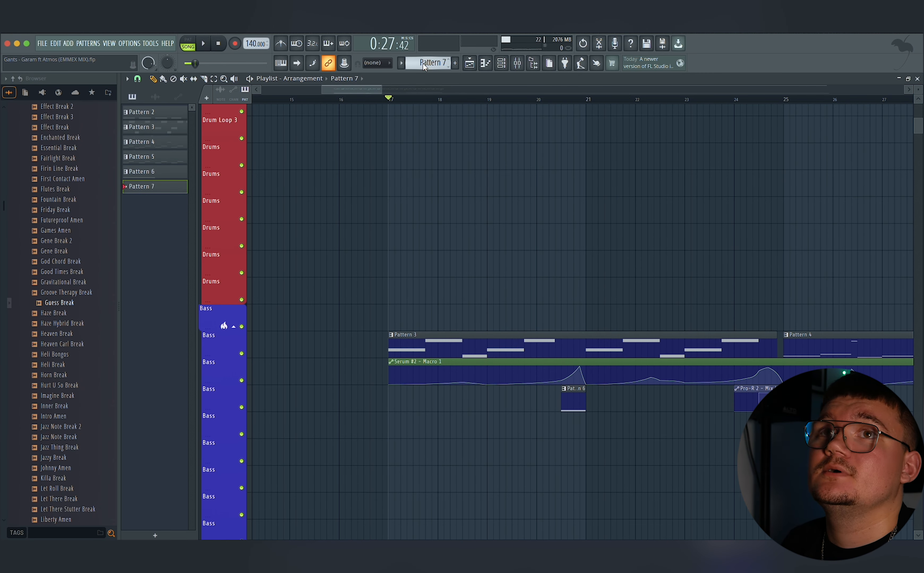
{"action": "scroll", "coordinate": [404, 243], "scroll_direction": "down", "scroll_amount": 5}
{"action": "left_click_drag", "start_coordinate": [169, 189], "coordinate": [405, 447]}
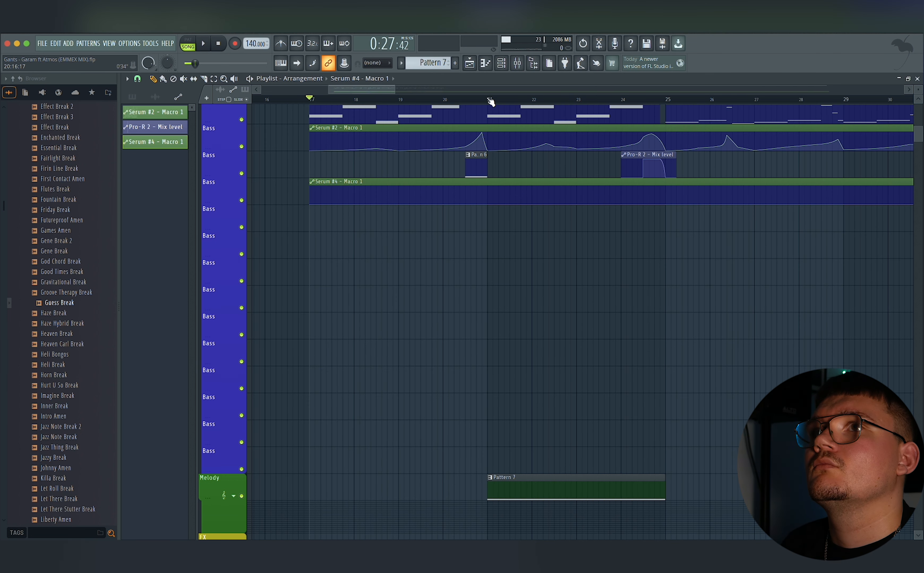
{"action": "left_click", "coordinate": [489, 99]}
{"action": "key", "text": "space"}
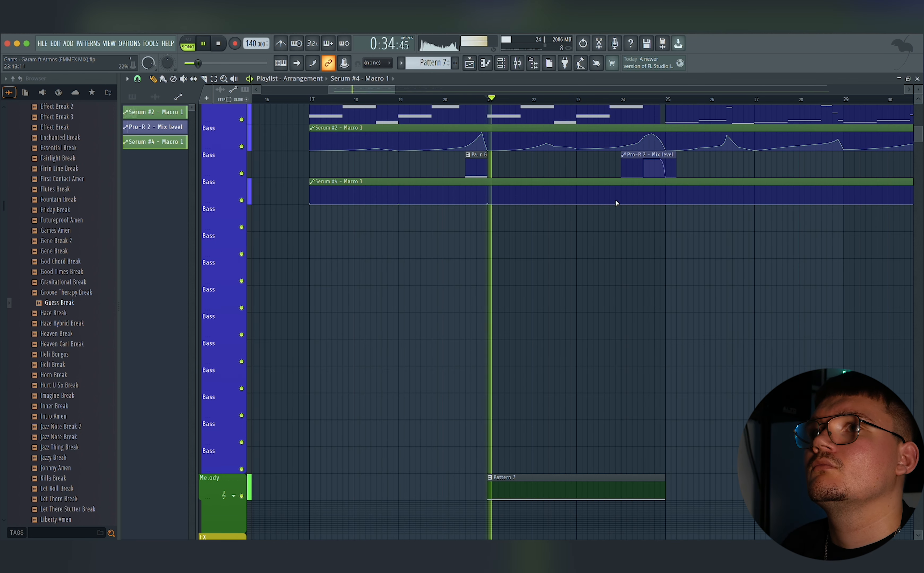
- Shape the Serum #4 Macro 1 automation to rise in a curve from bar 21 to 90% at bar 25, checking it in playback
{"action": "right_click", "coordinate": [665, 193]}
{"action": "right_click", "coordinate": [644, 197]}
{"action": "left_click_drag", "start_coordinate": [668, 194], "coordinate": [666, 189]}
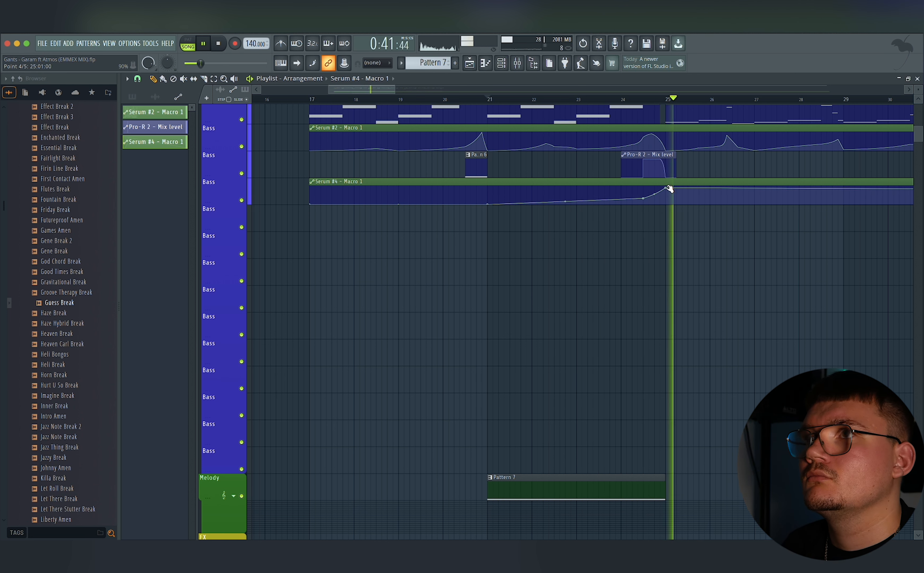
{"action": "key", "text": "space"}
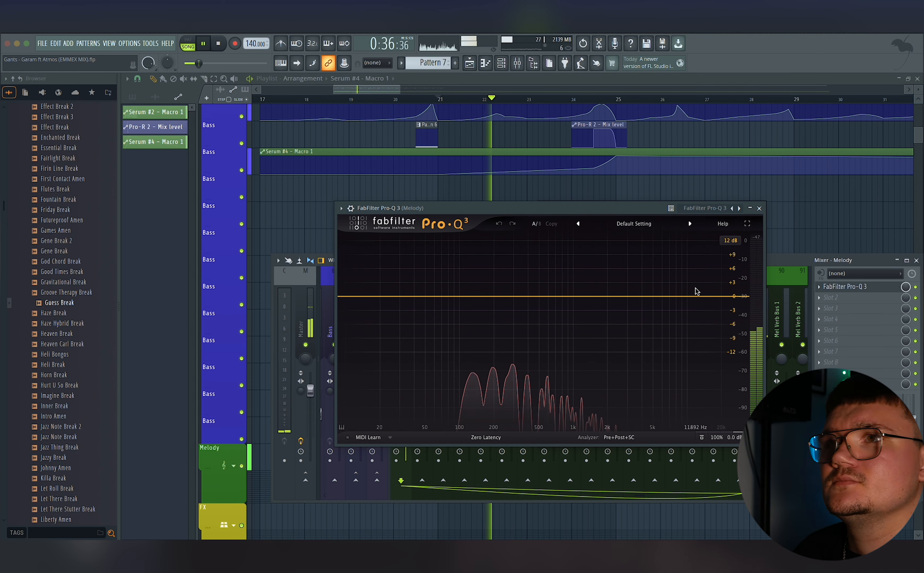
- Boost the Melody channel's highs in Pro-Q 3 with a high shelf at about 859 Hz and +8.3 dB
{"action": "left_click_drag", "start_coordinate": [704, 296], "coordinate": [561, 279]}
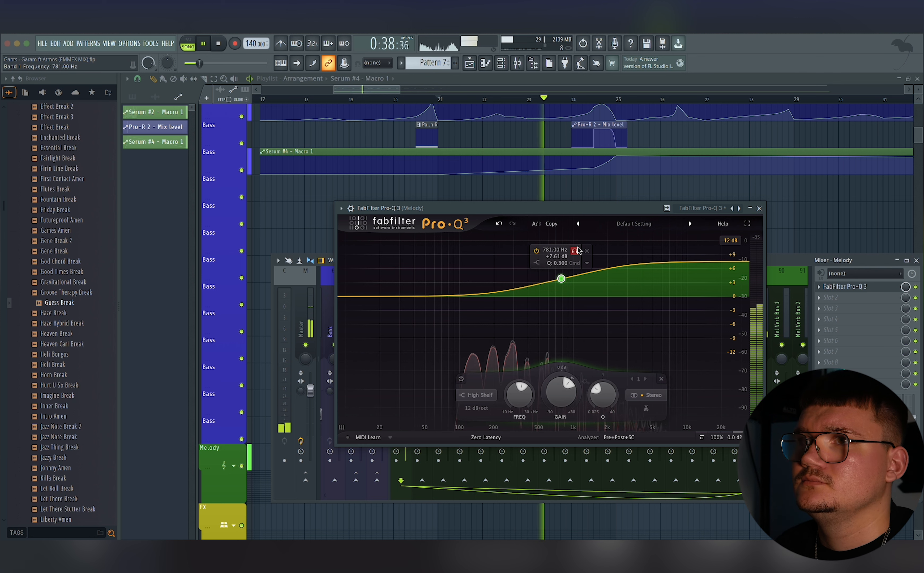
{"action": "left_click_drag", "start_coordinate": [562, 277], "coordinate": [566, 277]}
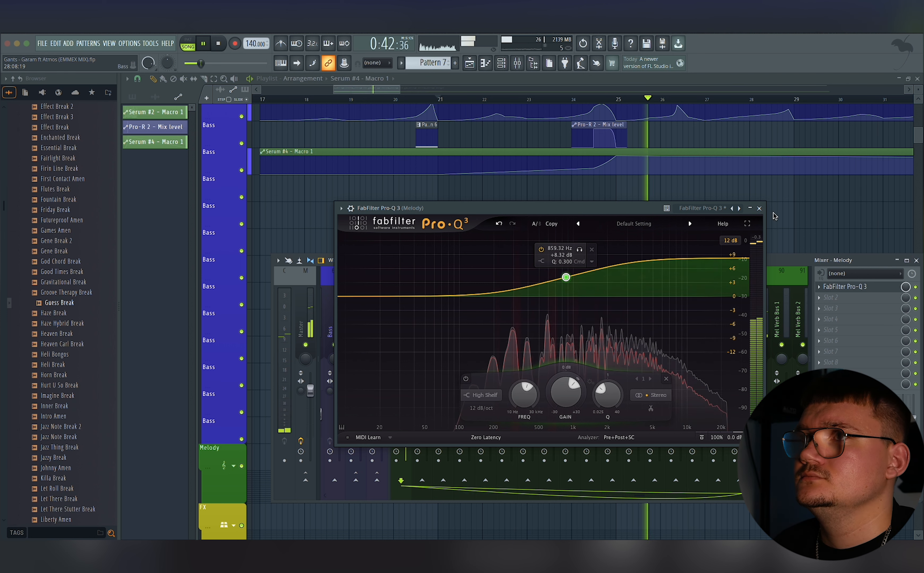
{"action": "key", "text": "Escape"}
{"action": "key", "text": "space"}
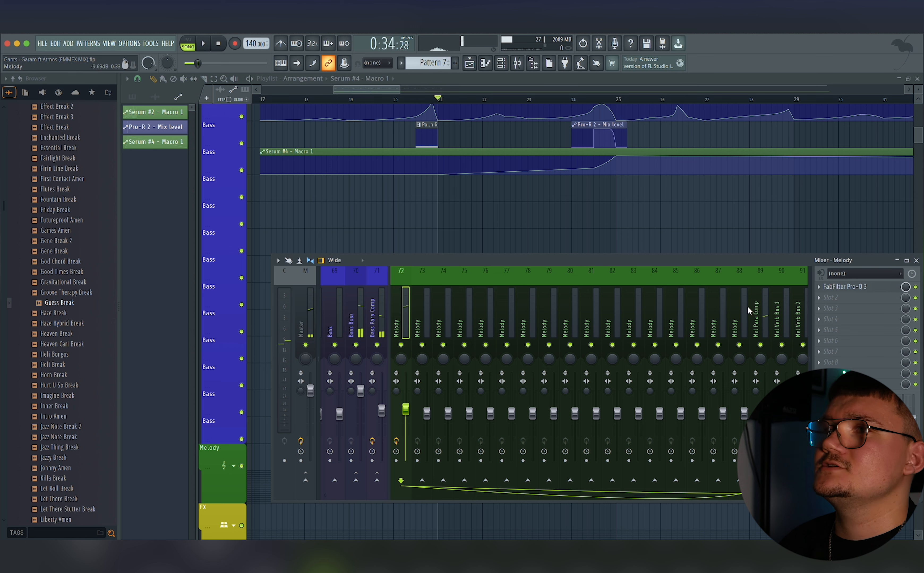
- Load FabFilter Timeless 2 after the EQ on the Melody mixer track and solo that track for playback
{"action": "left_click", "coordinate": [835, 301]}
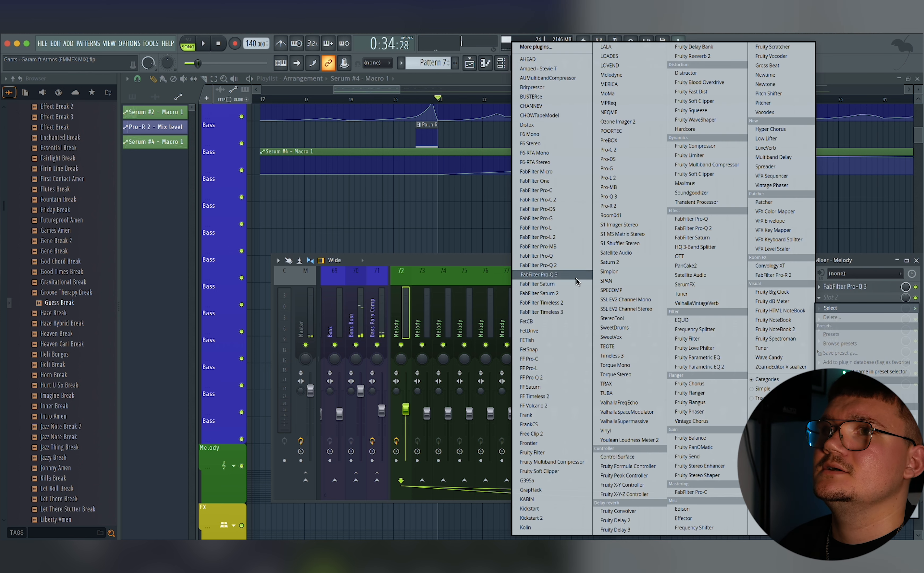
{"action": "left_click", "coordinate": [541, 303]}
{"action": "key", "text": "space"}
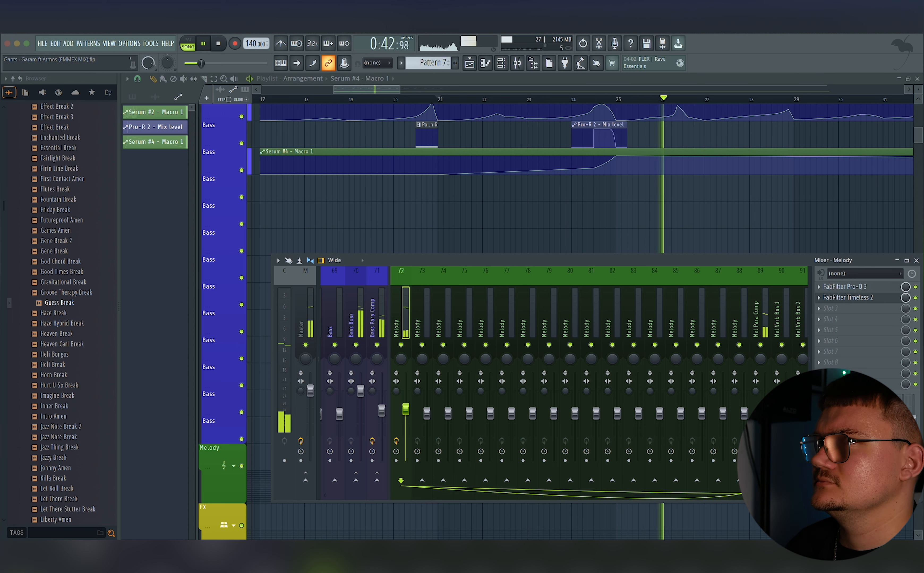
{"action": "key", "text": "space"}
{"action": "right_click", "coordinate": [400, 345]}
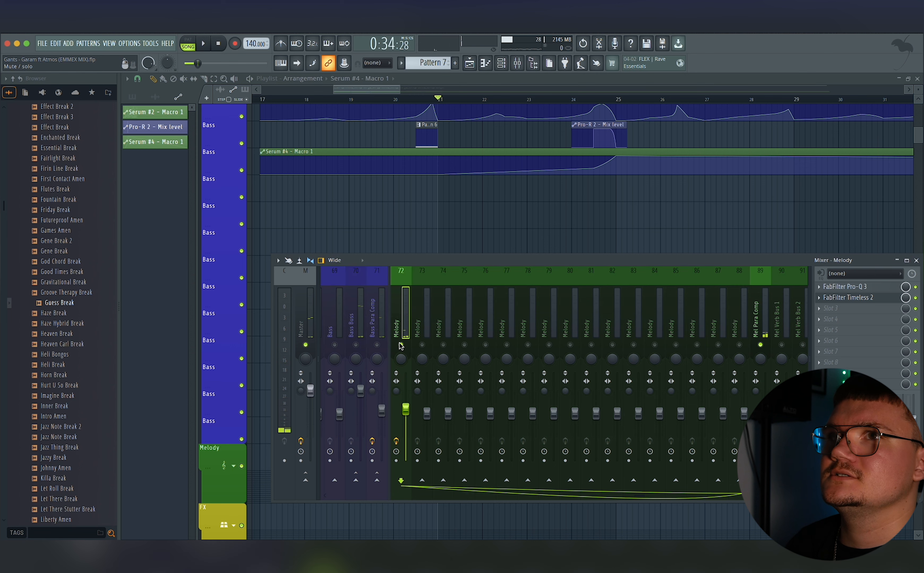
{"action": "key", "text": "space"}
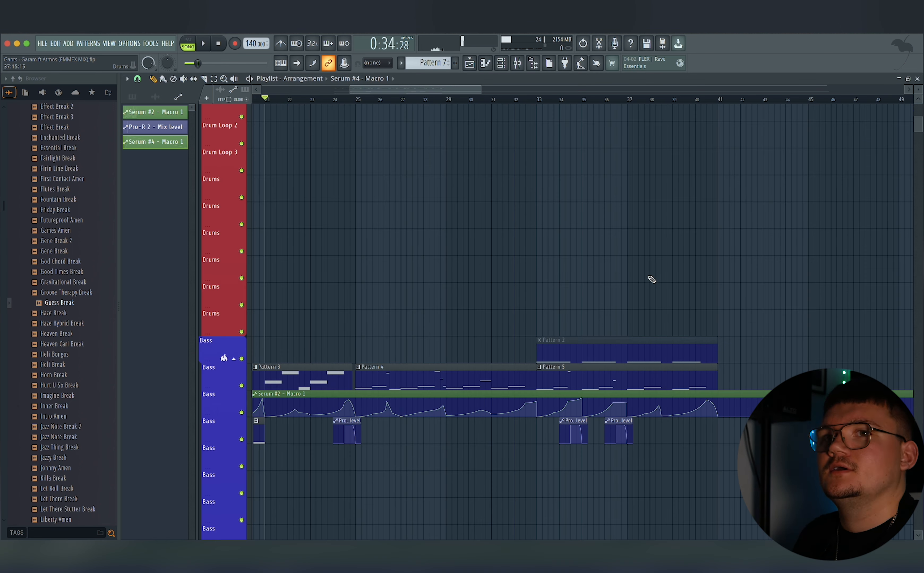
- Place a copy of Pattern 6 on the Bass track just before bar 29 and open its Serum #3 synth
{"action": "scroll", "coordinate": [645, 283], "scroll_direction": "down", "scroll_amount": 1}
{"action": "scroll", "coordinate": [645, 282], "scroll_direction": "left", "scroll_amount": 8}
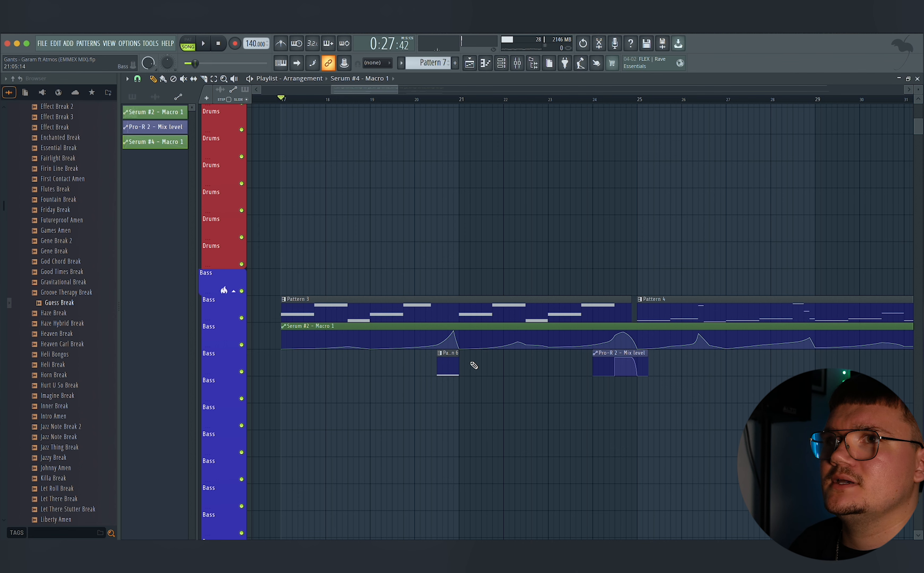
{"action": "left_click", "coordinate": [449, 353]}
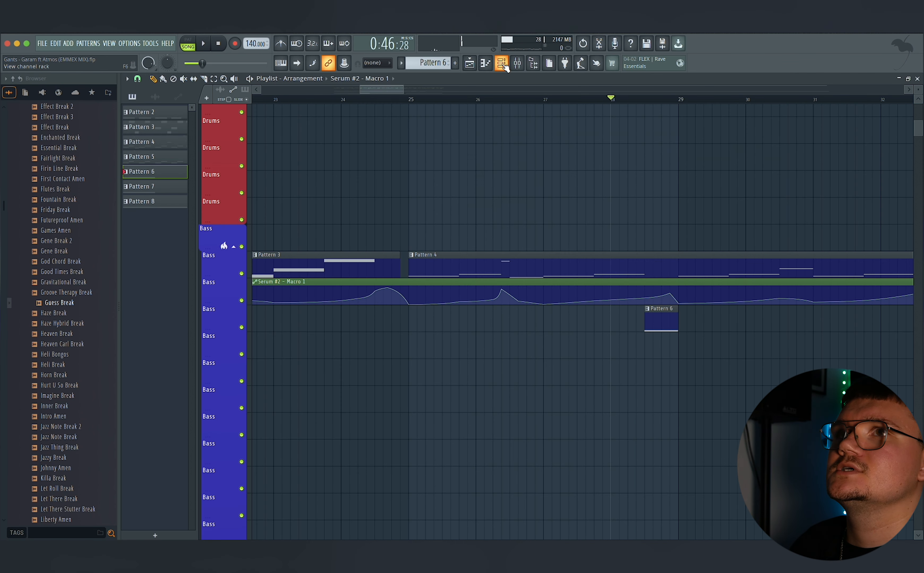
{"action": "key", "text": "F6"}
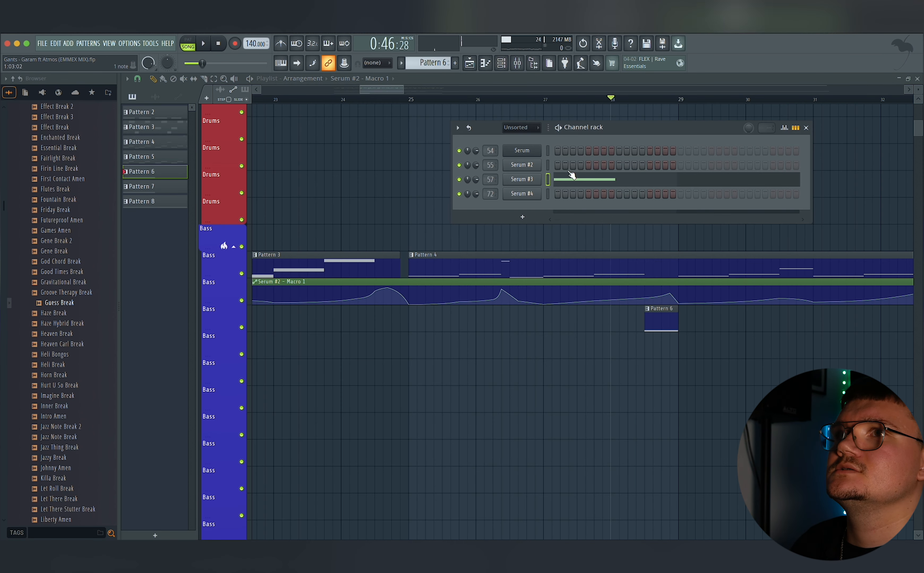
{"action": "left_click", "coordinate": [529, 183]}
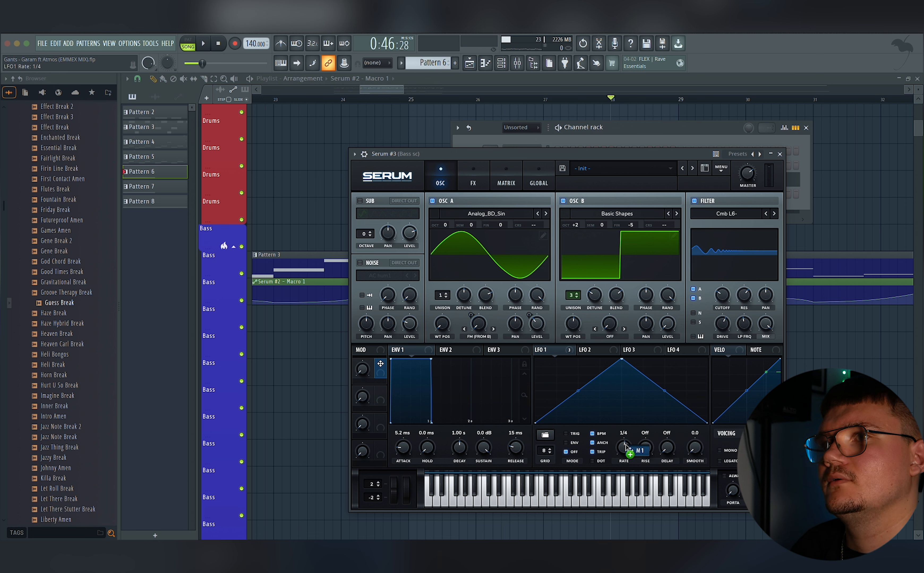
- Assign Macro 1 to LFO 1's rate in Serum #3, set Macro 1 to 100%, and adjust the modulation depth while playing
{"action": "left_click_drag", "start_coordinate": [619, 441], "coordinate": [615, 453]}
{"action": "left_click_drag", "start_coordinate": [362, 370], "coordinate": [356, 326]}
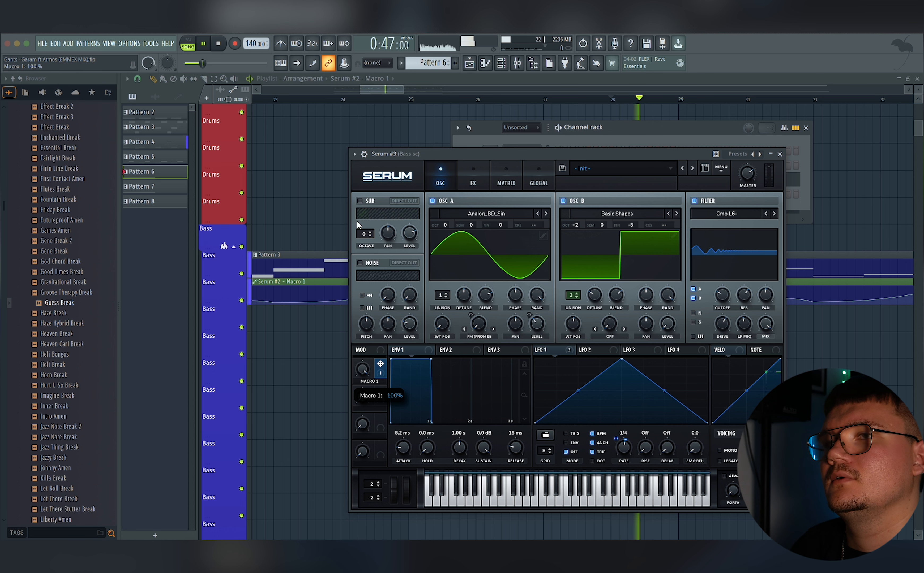
{"action": "key", "text": "space"}
{"action": "left_click_drag", "start_coordinate": [618, 439], "coordinate": [615, 429]}
{"action": "key", "text": "space"}
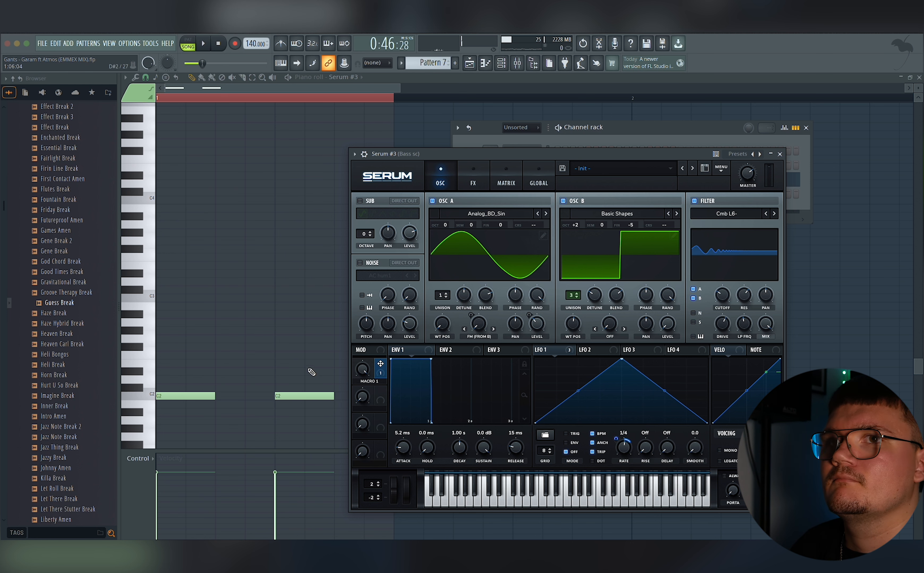
- Lengthen both C2 notes in Serum #3's piano roll and play them back
{"action": "right_click", "coordinate": [267, 377]}
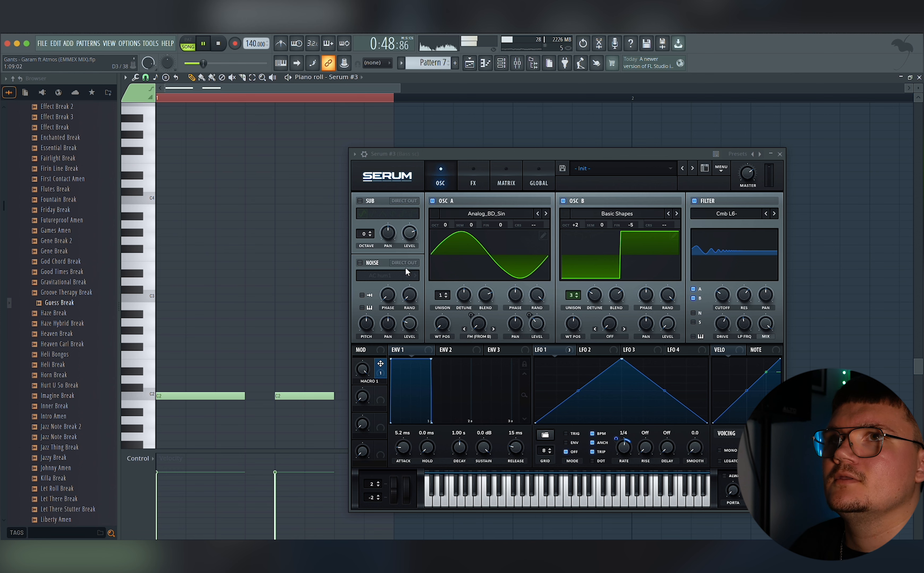
{"action": "left_click_drag", "start_coordinate": [468, 163], "coordinate": [510, 158]}
{"action": "key", "text": "space"}
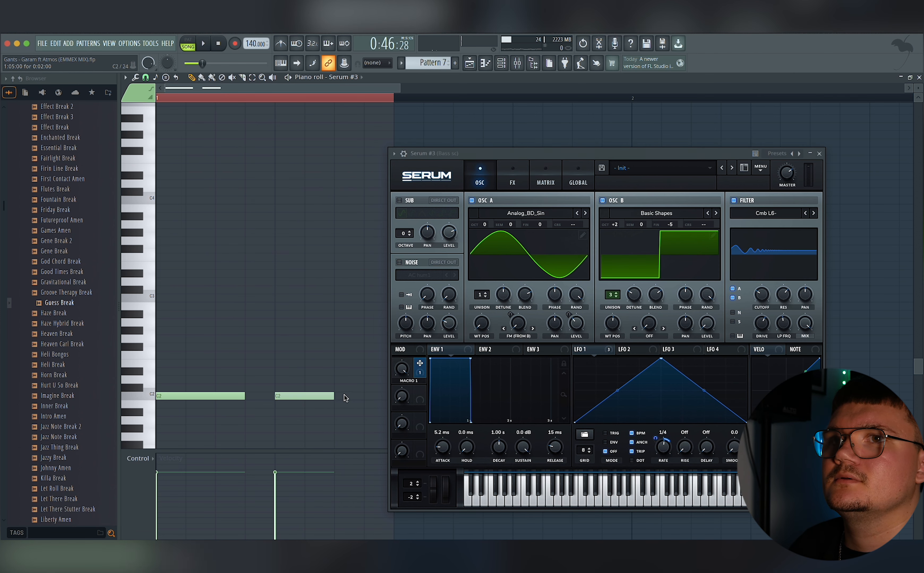
{"action": "left_click_drag", "start_coordinate": [344, 399], "coordinate": [356, 396]}
{"action": "key", "text": "space"}
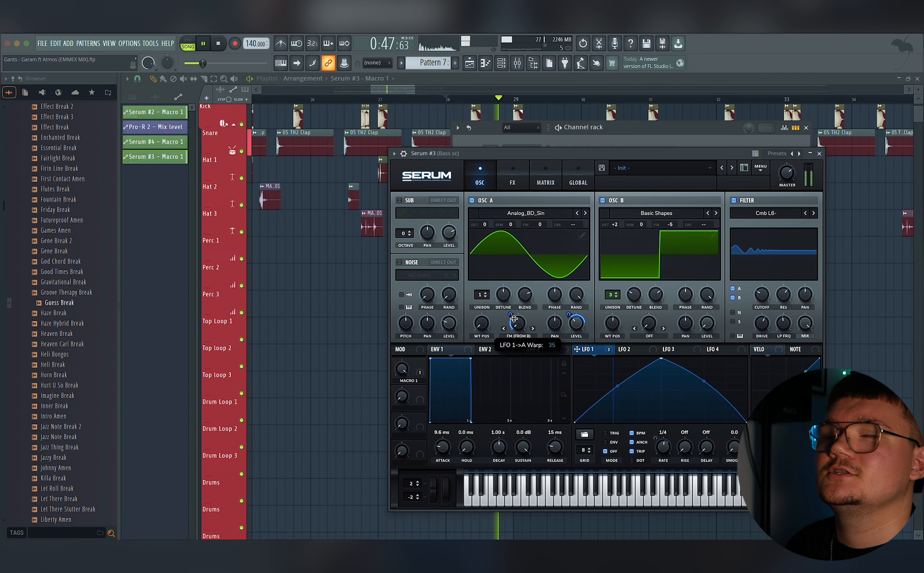
- Set LFO 1's modulation of oscillator A's FM warp to 35 in Serum #3
{"action": "left_click", "coordinate": [513, 319]}
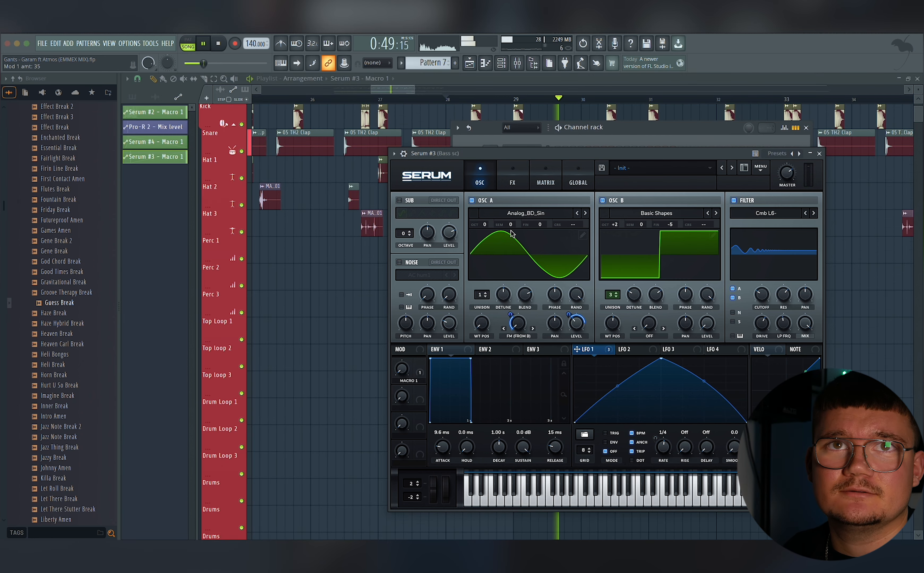
{"action": "left_click", "coordinate": [512, 189]}
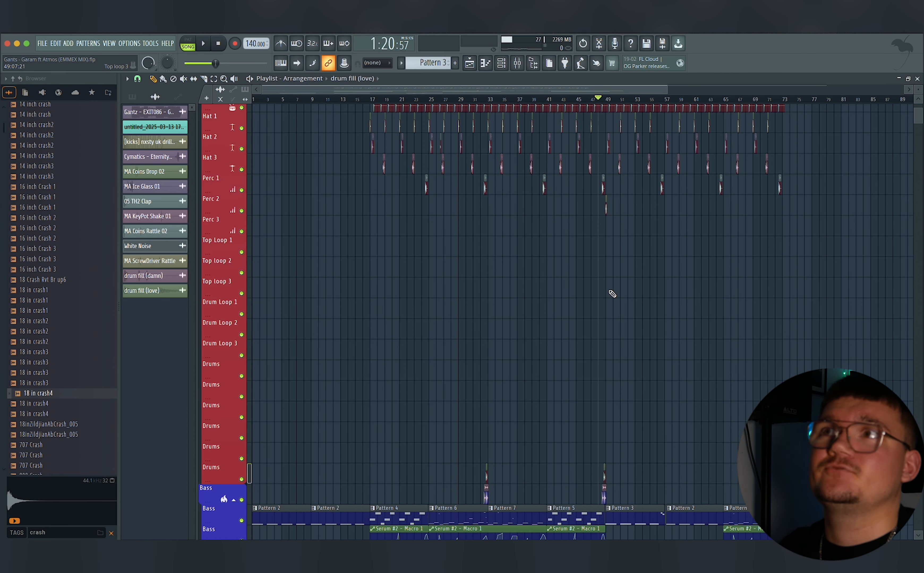
- Review the drum, fill, bass and automation clips across the arrangement, including the fills before bars 33 and 49
{"action": "scroll", "coordinate": [616, 269], "scroll_direction": "up", "scroll_amount": 4}
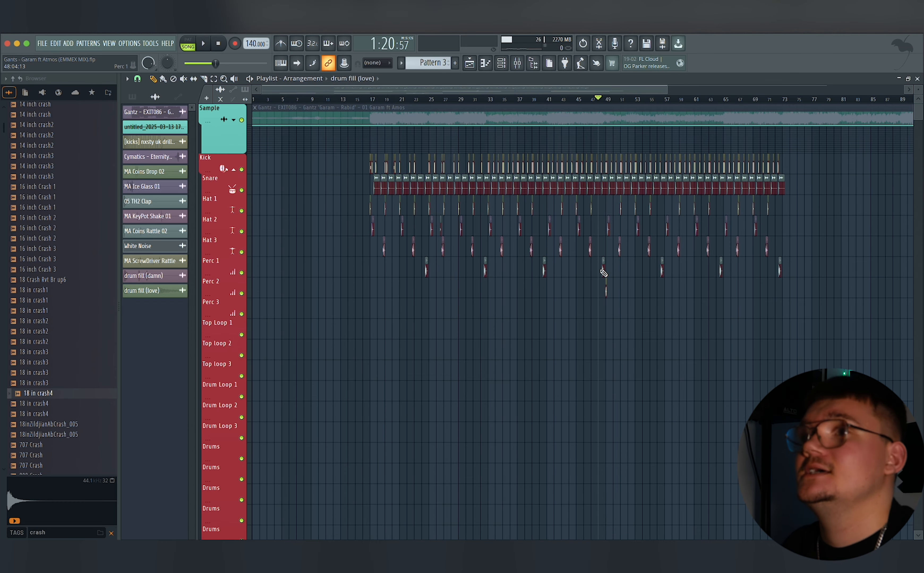
{"action": "scroll", "coordinate": [603, 273], "scroll_direction": "down", "scroll_amount": 3}
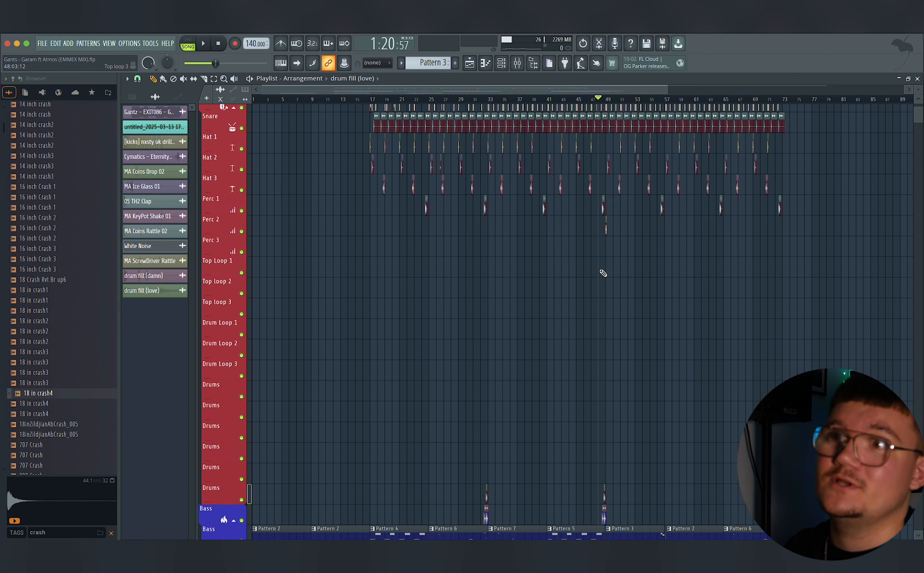
{"action": "scroll", "coordinate": [512, 357], "scroll_direction": "up", "scroll_amount": 2}
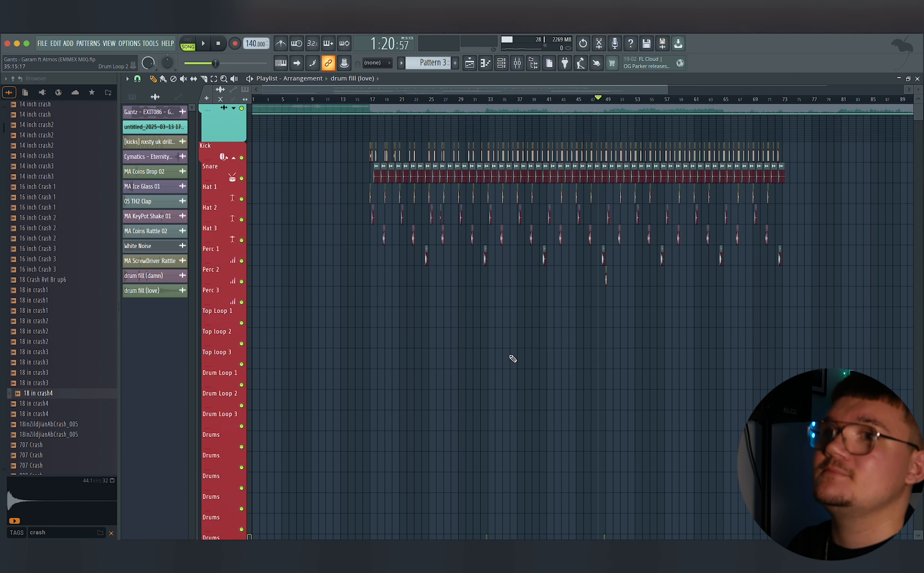
{"action": "scroll", "coordinate": [512, 356], "scroll_direction": "down", "scroll_amount": 6}
{"action": "scroll", "coordinate": [493, 326], "scroll_direction": "up", "scroll_amount": 5}
{"action": "left_click_drag", "start_coordinate": [862, 312], "coordinate": [549, 293]}
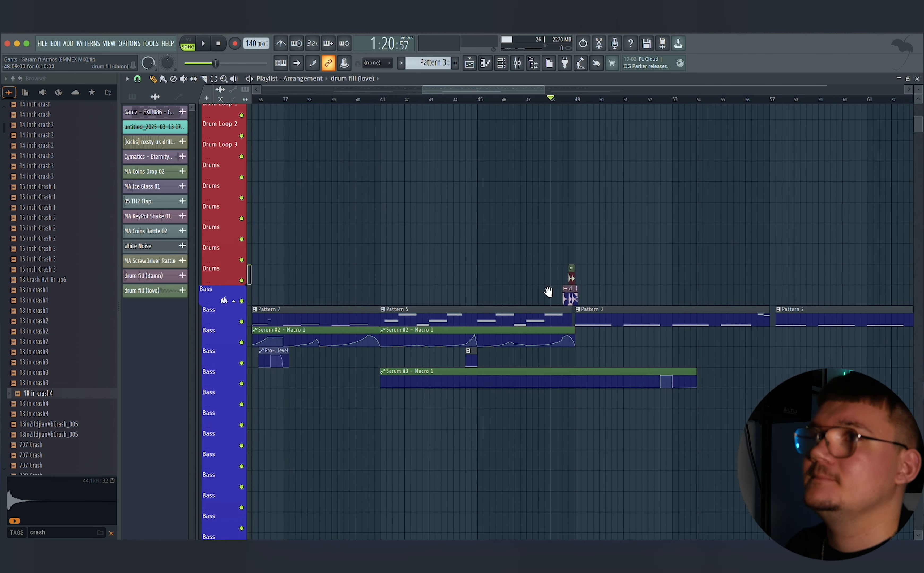
{"action": "scroll", "coordinate": [557, 295], "scroll_direction": "up", "scroll_amount": 4}
{"action": "left_click_drag", "start_coordinate": [543, 249], "coordinate": [709, 284]}
{"action": "scroll", "coordinate": [710, 284], "scroll_direction": "down", "scroll_amount": 2}
{"action": "scroll", "coordinate": [706, 283], "scroll_direction": "down", "scroll_amount": 3}
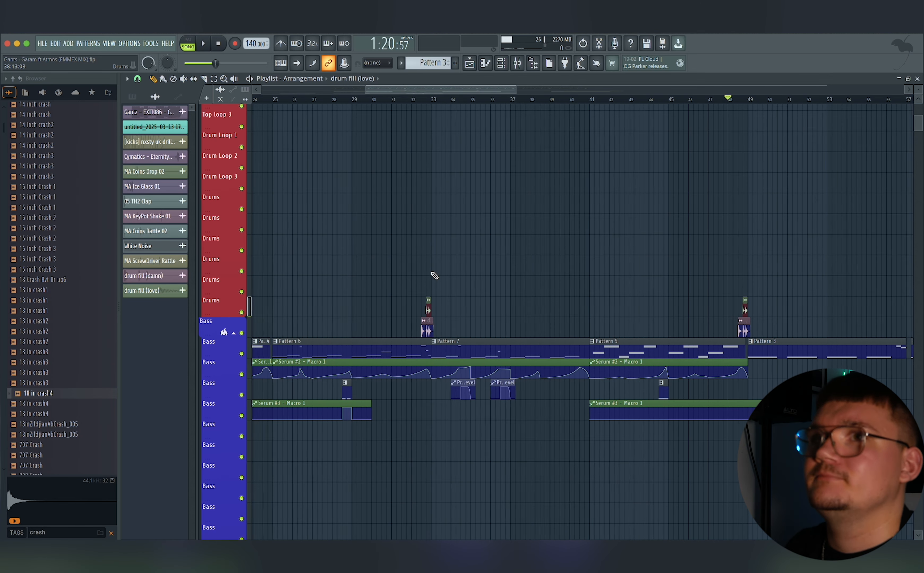
{"action": "scroll", "coordinate": [421, 284], "scroll_direction": "up", "scroll_amount": 5}
{"action": "scroll", "coordinate": [450, 272], "scroll_direction": "down", "scroll_amount": 3}
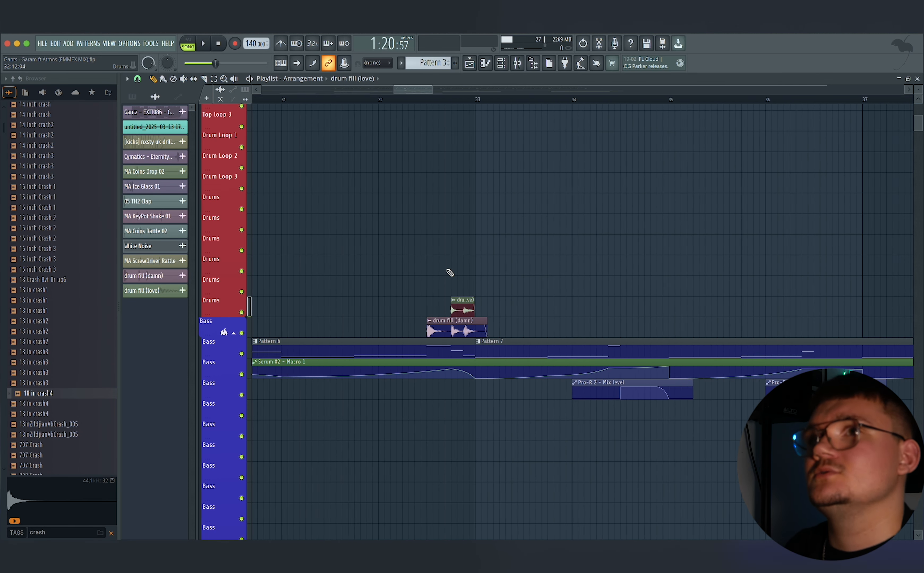
- Play the arrangement from bar 48 to hear the drum fill leading into bar 49
{"action": "left_click", "coordinate": [514, 100]}
{"action": "key", "text": "space"}
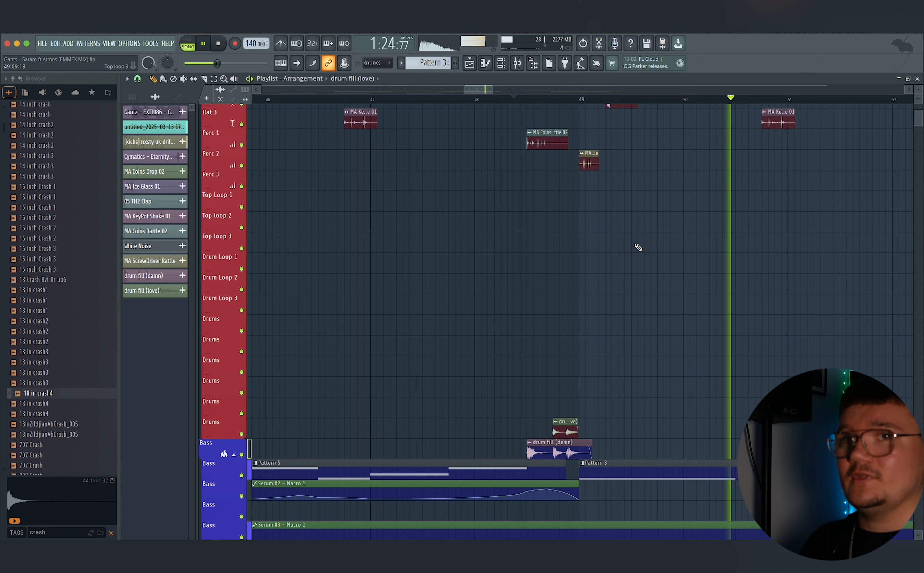
{"action": "key", "text": "space"}
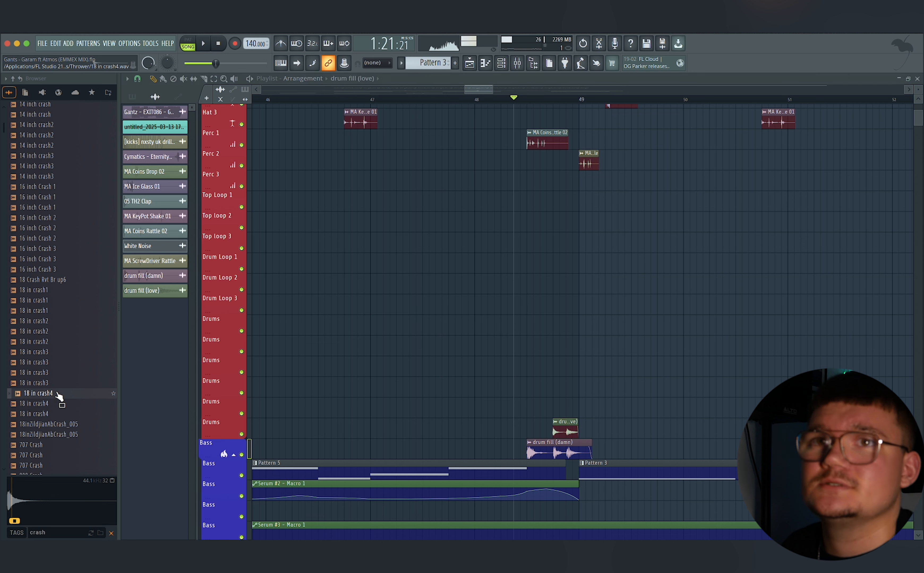
- Audition crash samples in the browser, including Blang Crash and class crash
{"action": "scroll", "coordinate": [76, 383], "scroll_direction": "down", "scroll_amount": 20}
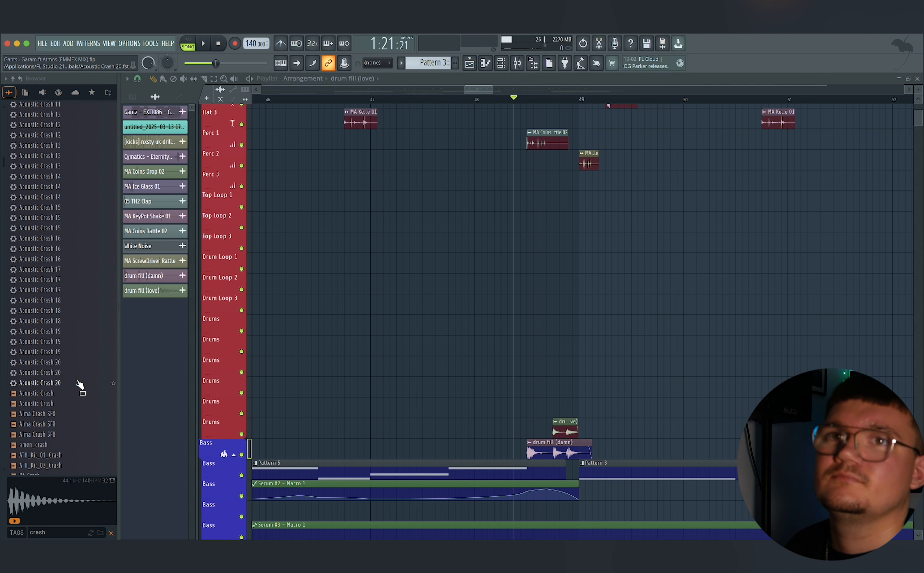
{"action": "left_click", "coordinate": [66, 310]}
{"action": "left_click", "coordinate": [66, 321]}
{"action": "left_click", "coordinate": [66, 362]}
{"action": "left_click", "coordinate": [71, 384]}
{"action": "left_click", "coordinate": [71, 414]}
{"action": "left_click", "coordinate": [70, 435]}
{"action": "scroll", "coordinate": [71, 418], "scroll_direction": "down", "scroll_amount": 8}
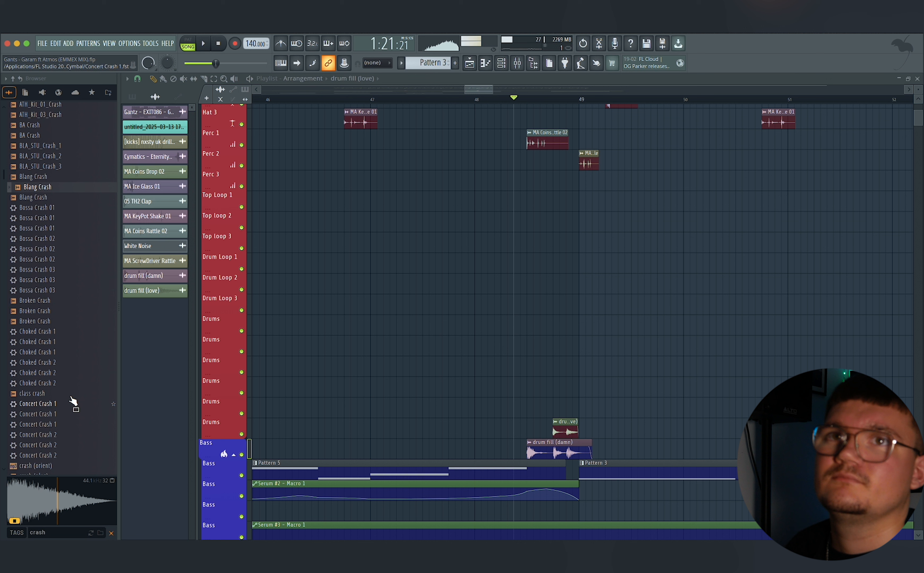
{"action": "left_click", "coordinate": [70, 323]}
{"action": "left_click", "coordinate": [64, 396]}
{"action": "scroll", "coordinate": [65, 398], "scroll_direction": "down", "scroll_amount": 4}
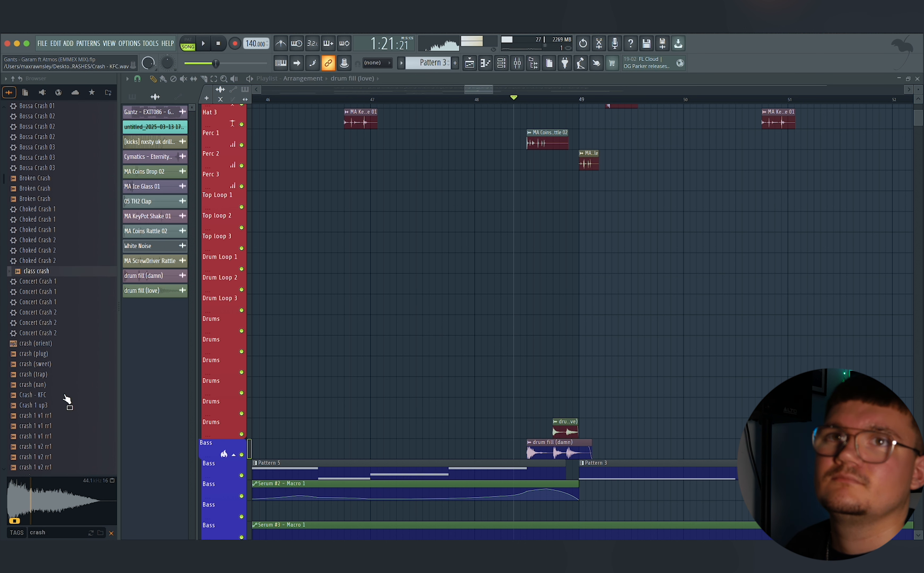
- Pick the crash (trap) sample and place it on a Drums track at bar 49
{"action": "left_click", "coordinate": [63, 376]}
{"action": "scroll", "coordinate": [64, 407], "scroll_direction": "down", "scroll_amount": 1}
{"action": "scroll", "coordinate": [65, 413], "scroll_direction": "down", "scroll_amount": 1}
{"action": "left_click", "coordinate": [62, 354]}
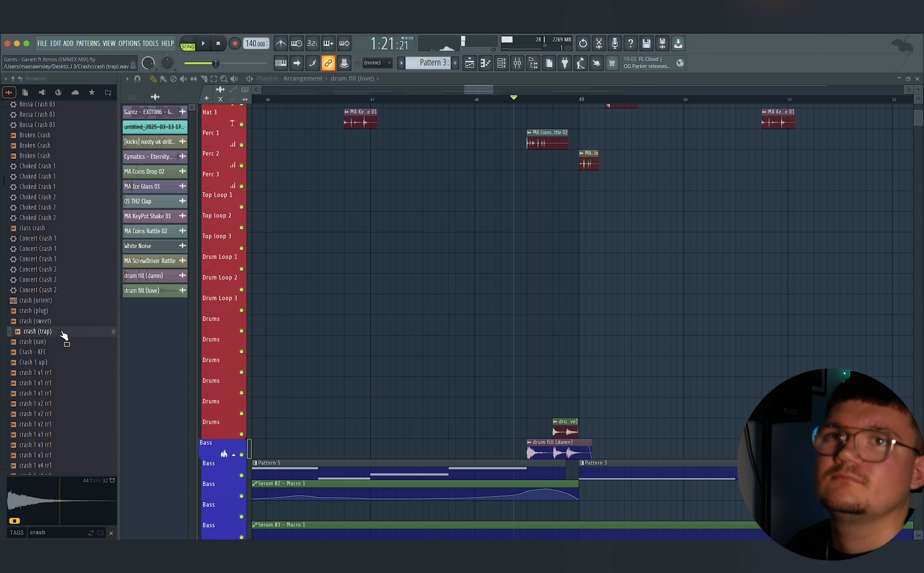
{"action": "left_click_drag", "start_coordinate": [63, 338], "coordinate": [579, 407]}
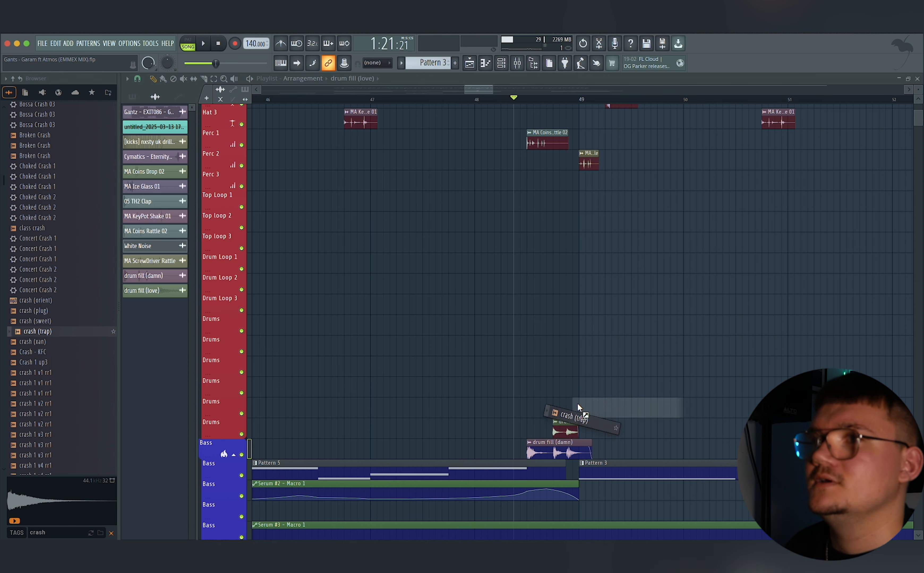
- Load ValhallaVintageVerb in the first effect slot of the Crash mixer track
{"action": "key", "text": "F9"}
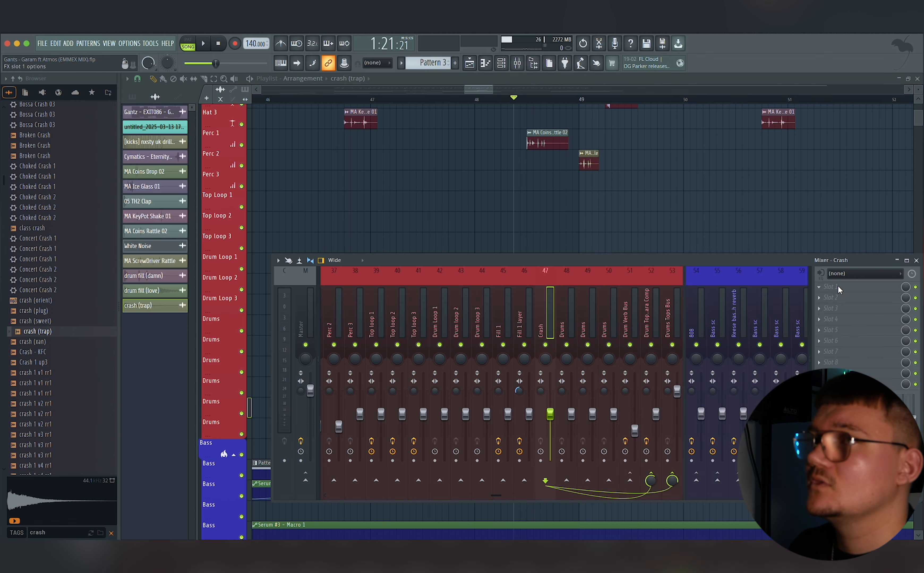
{"action": "left_click", "coordinate": [838, 287]}
{"action": "mouse_move", "coordinate": [832, 297]}
{"action": "left_click", "coordinate": [697, 303]}
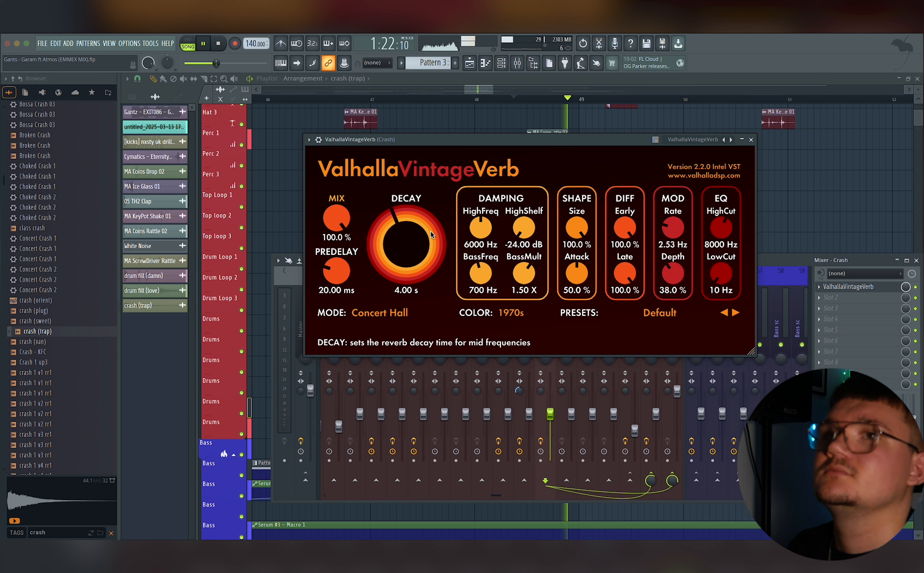
- Lengthen the crash reverb's decay to 8.79 s and raise its EQ low cut to 390 Hz
{"action": "left_click_drag", "start_coordinate": [415, 226], "coordinate": [414, 238]}
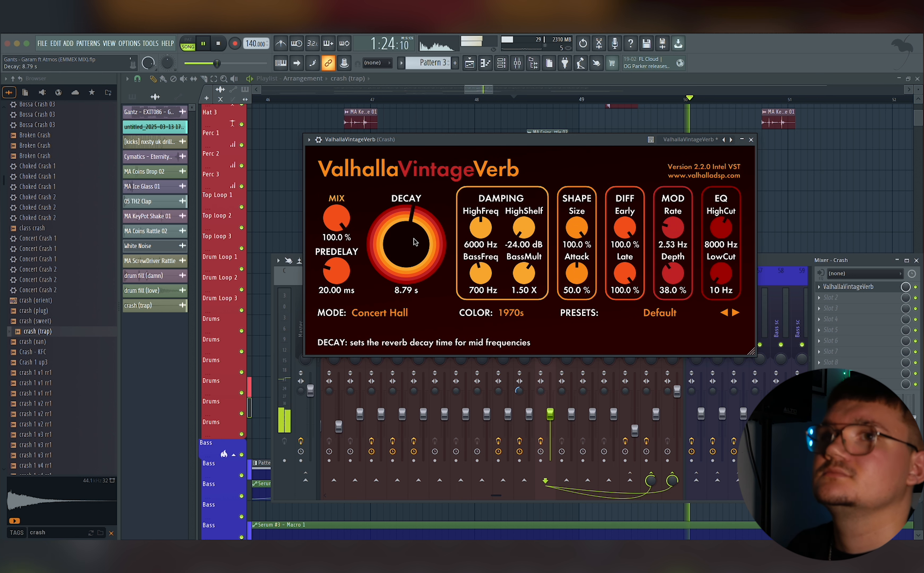
{"action": "left_click", "coordinate": [839, 288]}
{"action": "key", "text": "space"}
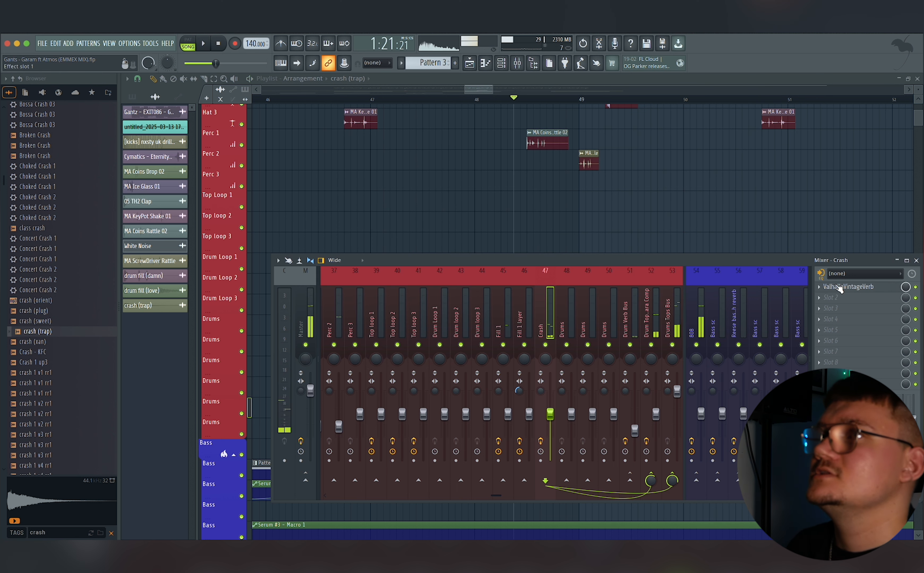
{"action": "left_click", "coordinate": [839, 288]}
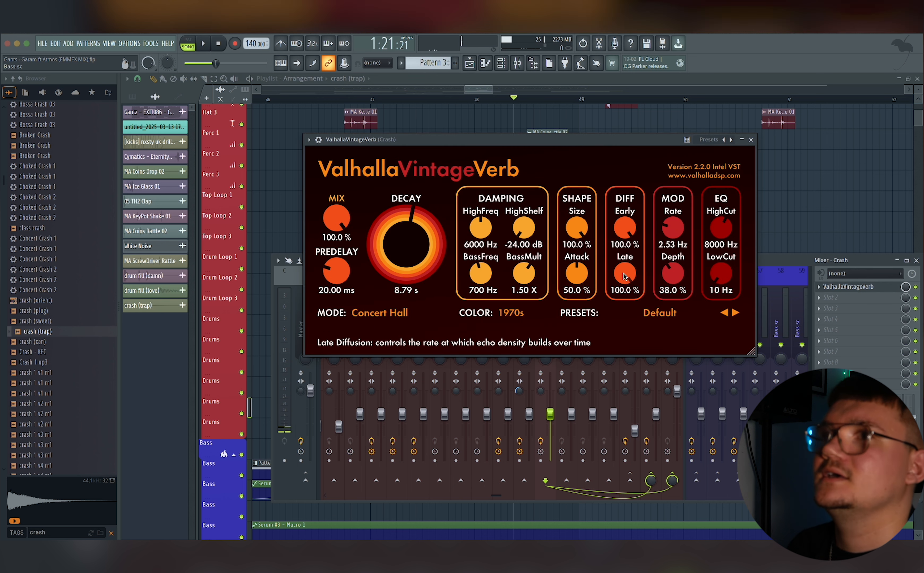
{"action": "key", "text": "space"}
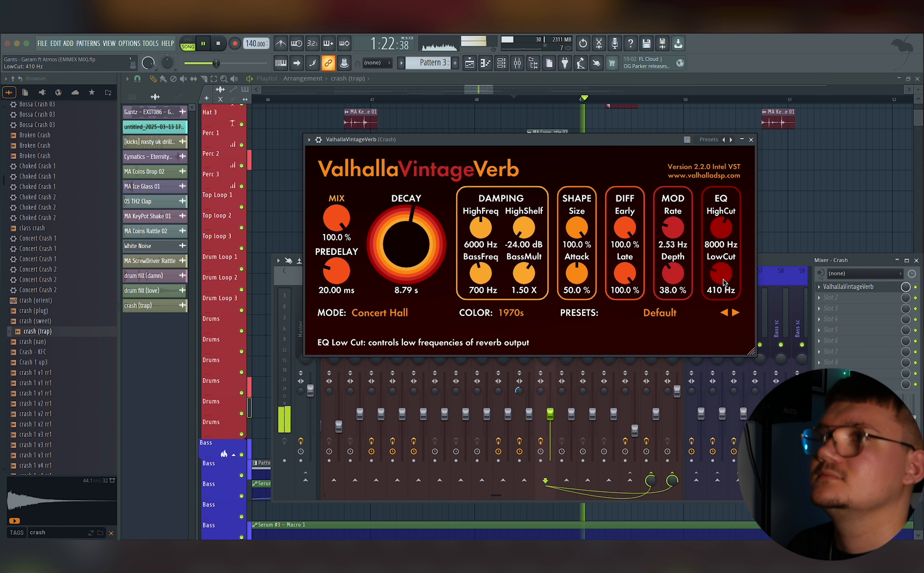
{"action": "scroll", "coordinate": [721, 280], "scroll_direction": "down", "scroll_amount": 1}
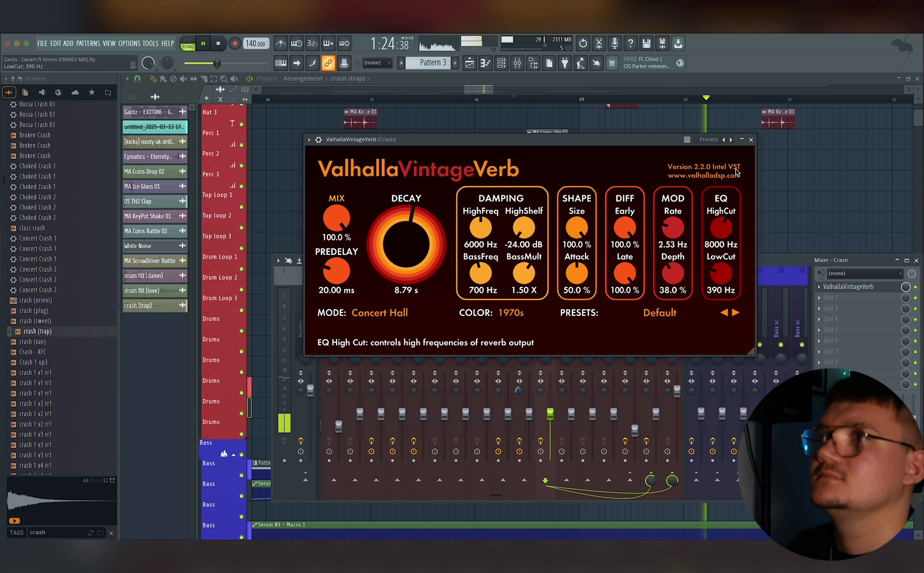
{"action": "left_click", "coordinate": [751, 140]}
- Lower the Crash mixer track's volume to 45% while listening to it in the arrangement
{"action": "key", "text": "space"}
{"action": "left_click_drag", "start_coordinate": [556, 436], "coordinate": [556, 442]}
{"action": "key", "text": "space"}
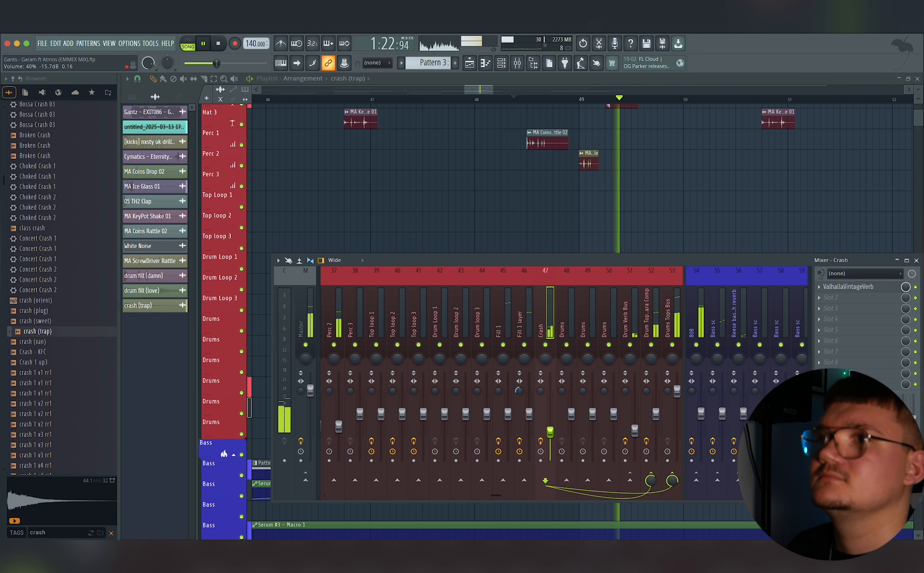
{"action": "left_click_drag", "start_coordinate": [550, 433], "coordinate": [551, 429]}
{"action": "left_click", "coordinate": [591, 413]}
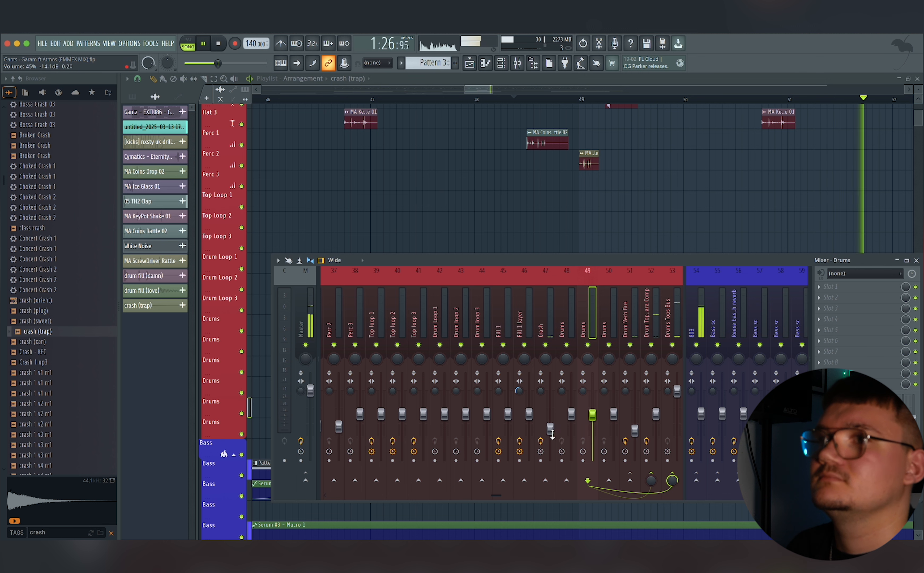
{"action": "key", "text": "F9"}
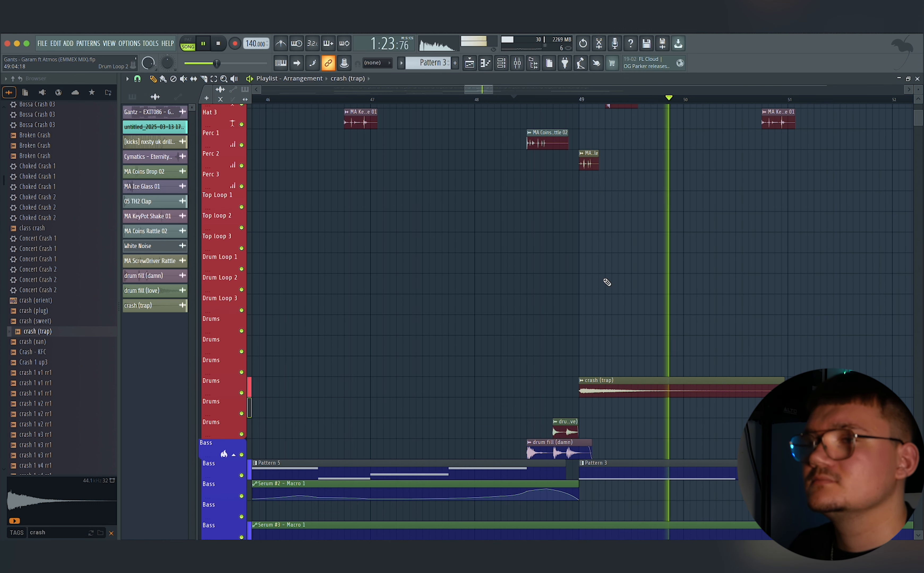
- Shorten the decay of the Crash track's ValhallaVintageVerb to 4.76 s
{"action": "key", "text": "space"}
{"action": "scroll", "coordinate": [604, 290], "scroll_direction": "down", "scroll_amount": 3}
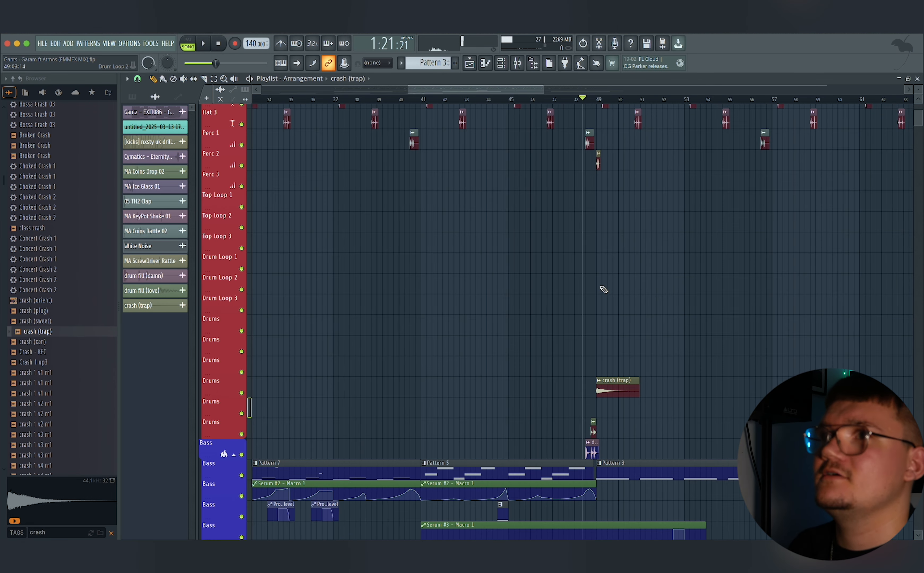
{"action": "scroll", "coordinate": [597, 282], "scroll_direction": "down", "scroll_amount": 2}
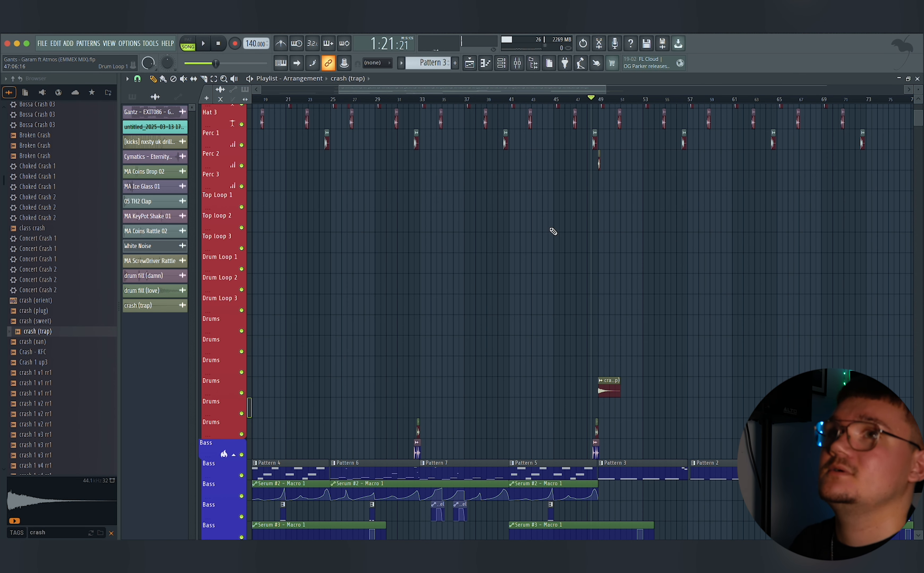
{"action": "left_click", "coordinate": [517, 63]}
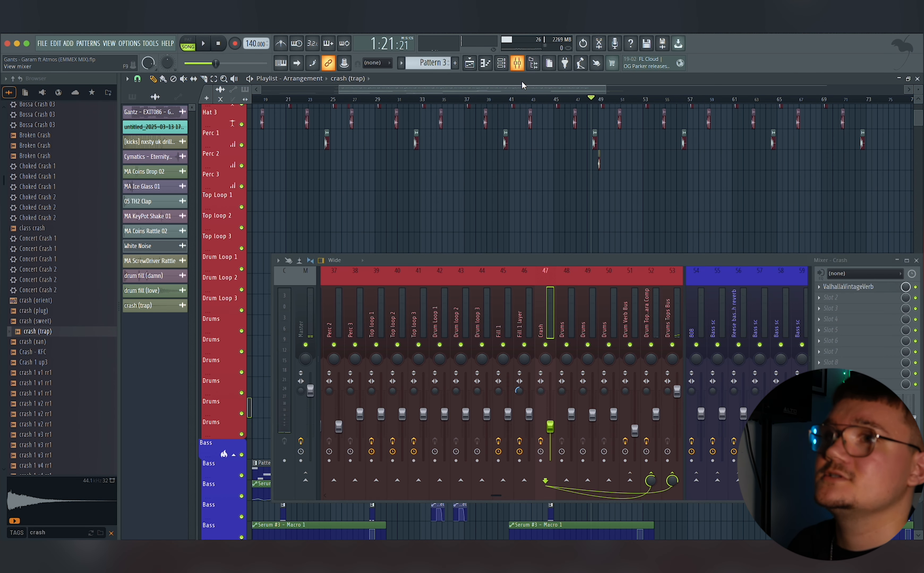
{"action": "left_click", "coordinate": [838, 289]}
{"action": "scroll", "coordinate": [438, 265], "scroll_direction": "down", "scroll_amount": 5}
{"action": "key", "text": "space"}
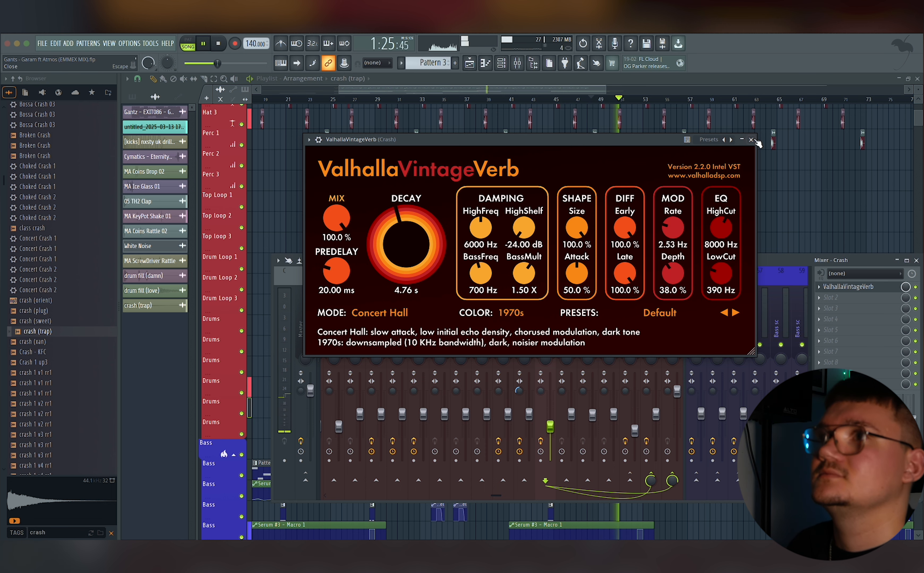
{"action": "right_click", "coordinate": [759, 198]}
- Set the song position to bar 56 and open a one-beat gap between the bass patterns at bar 57
{"action": "scroll", "coordinate": [636, 288], "scroll_direction": "down", "scroll_amount": 4}
{"action": "scroll", "coordinate": [635, 288], "scroll_direction": "down", "scroll_amount": 3}
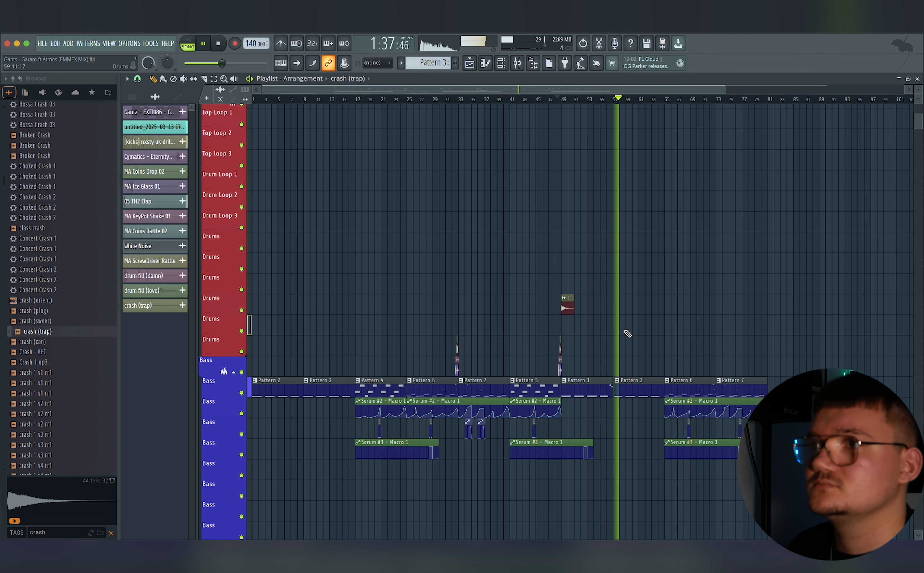
{"action": "scroll", "coordinate": [627, 338], "scroll_direction": "up", "scroll_amount": 6}
{"action": "left_click", "coordinate": [619, 98]}
{"action": "left_click_drag", "start_coordinate": [592, 280], "coordinate": [719, 112]}
{"action": "key", "text": "space"}
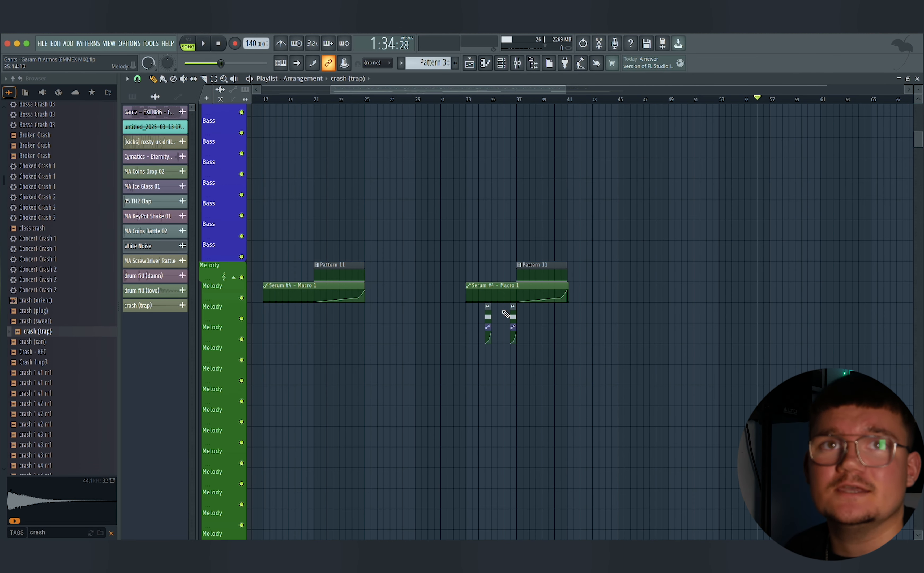
- Copy the White Noise clip and its volume automation into the half bar before bar 57, and clear the selection
{"action": "scroll", "coordinate": [506, 313], "scroll_direction": "up", "scroll_amount": 3}
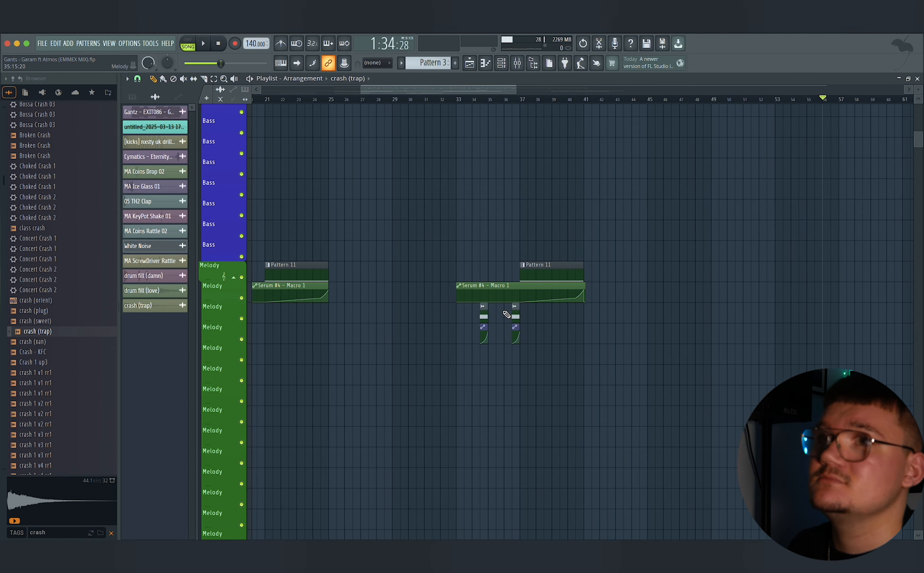
{"action": "left_click_drag", "start_coordinate": [804, 301], "coordinate": [690, 311]}
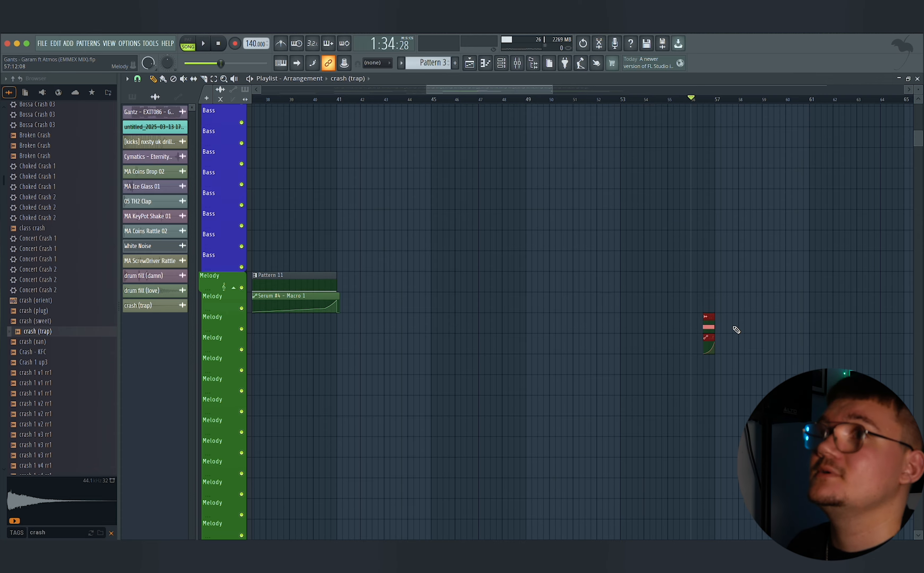
{"action": "scroll", "coordinate": [735, 330], "scroll_direction": "up", "scroll_amount": 5}
{"action": "scroll", "coordinate": [725, 349], "scroll_direction": "down", "scroll_amount": 3}
{"action": "key", "text": "space"}
{"action": "key", "text": "super+d"}
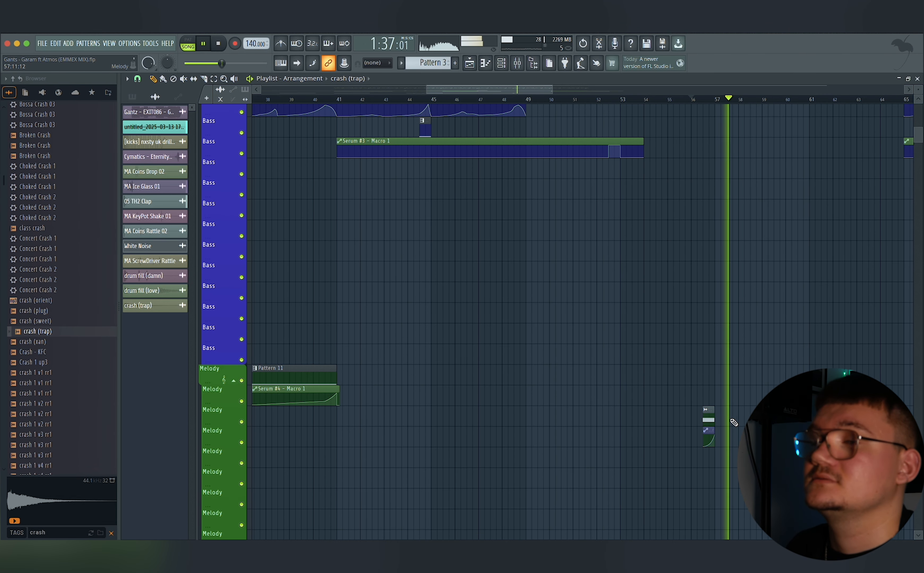
- Move the copied White Noise clip and its volume automation one beat later, ending where Pattern 2 starts after bar 57
{"action": "key", "text": "space"}
{"action": "key", "text": "space"}
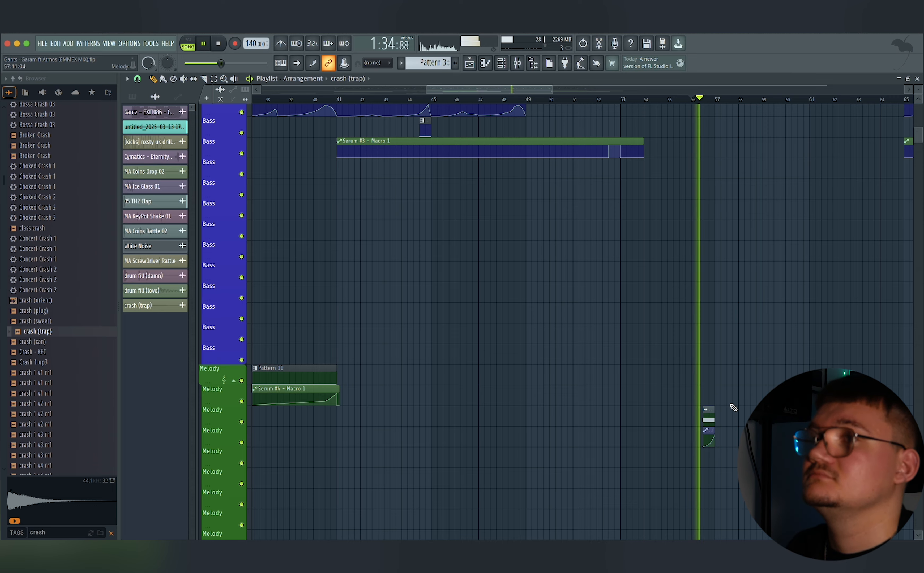
{"action": "scroll", "coordinate": [732, 407], "scroll_direction": "up", "scroll_amount": 2}
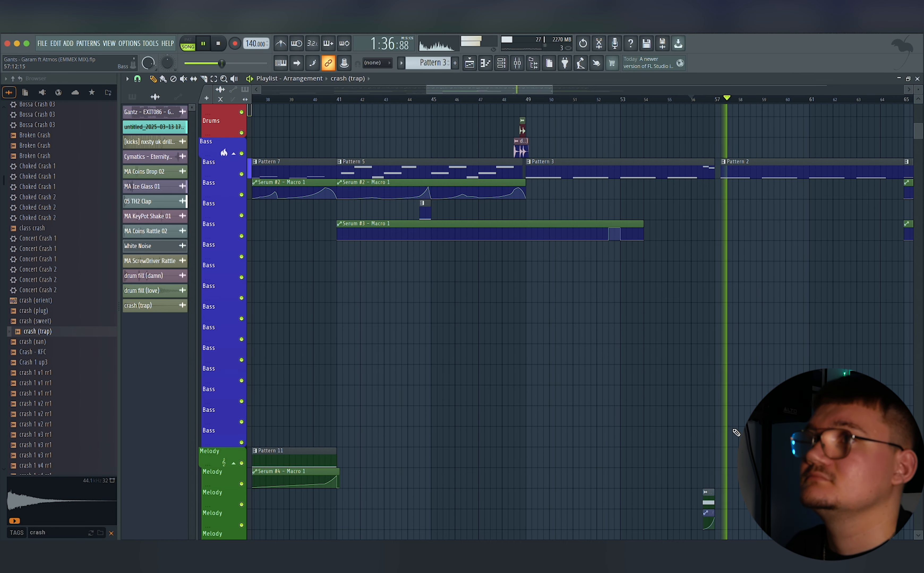
{"action": "scroll", "coordinate": [726, 458], "scroll_direction": "up", "scroll_amount": 5}
{"action": "key", "text": "space"}
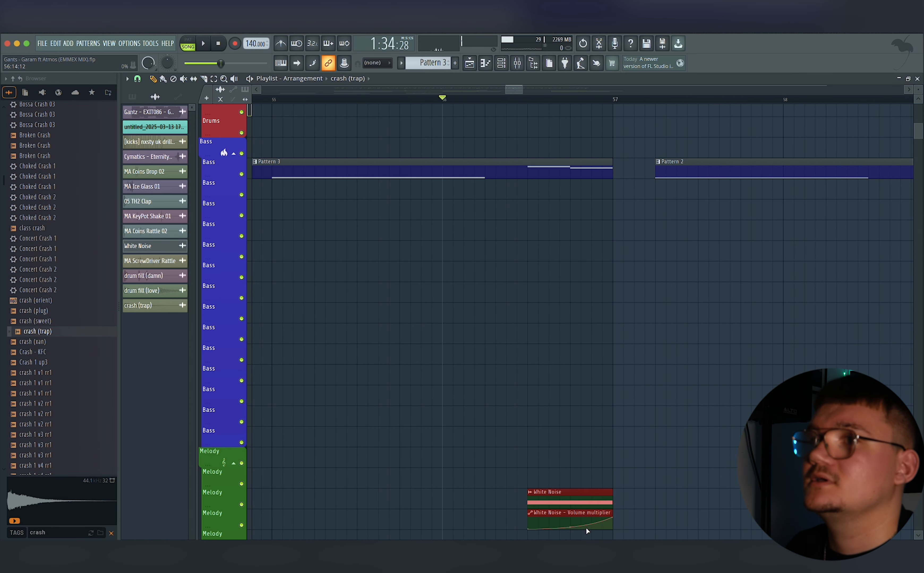
{"action": "left_click_drag", "start_coordinate": [597, 496], "coordinate": [640, 496]}
{"action": "key", "text": "space"}
{"action": "scroll", "coordinate": [629, 451], "scroll_direction": "down", "scroll_amount": 1}
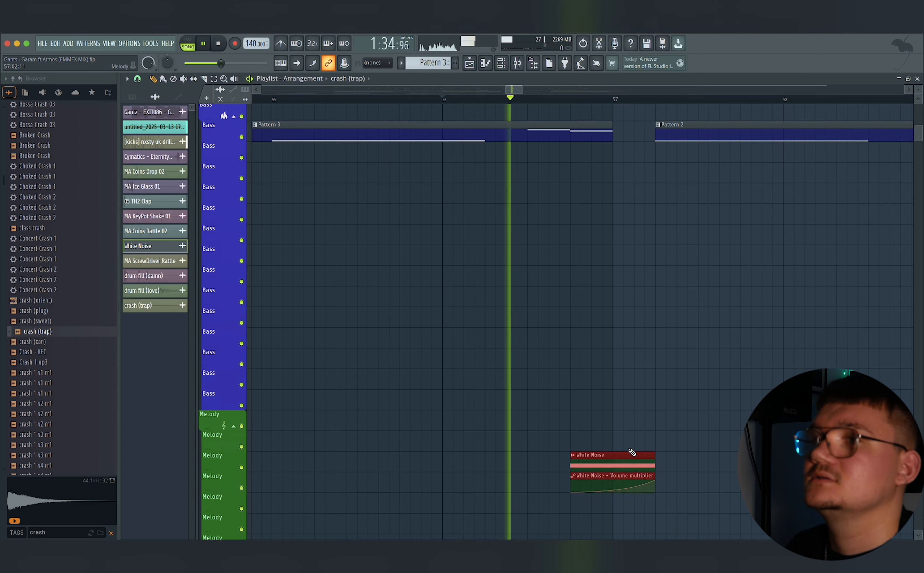
{"action": "key", "text": "space"}
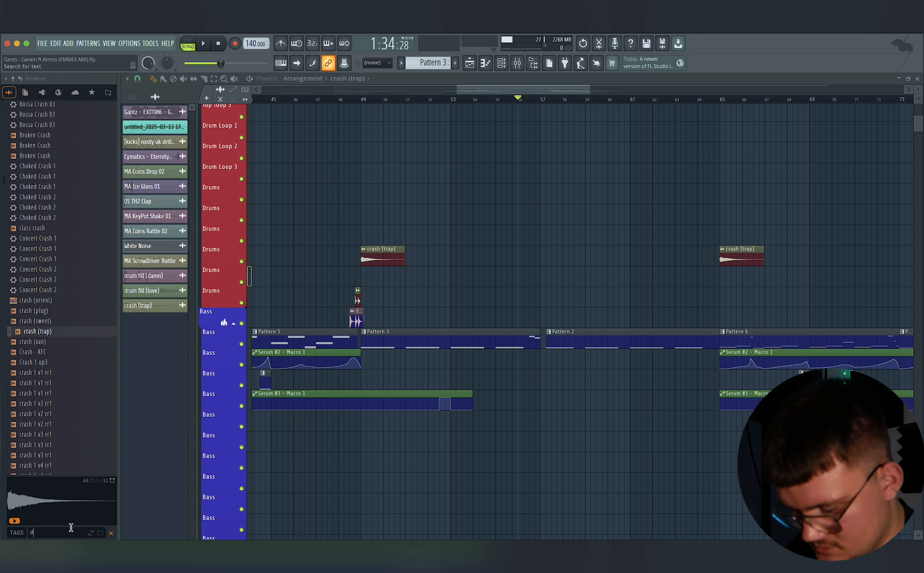
- Search the browser for "drum fill" and audition samples such as Drum Fill 2, drum fill (sky) and drum fill (ak)
{"action": "type", "text": "ll"}
{"action": "left_click", "coordinate": [70, 428]}
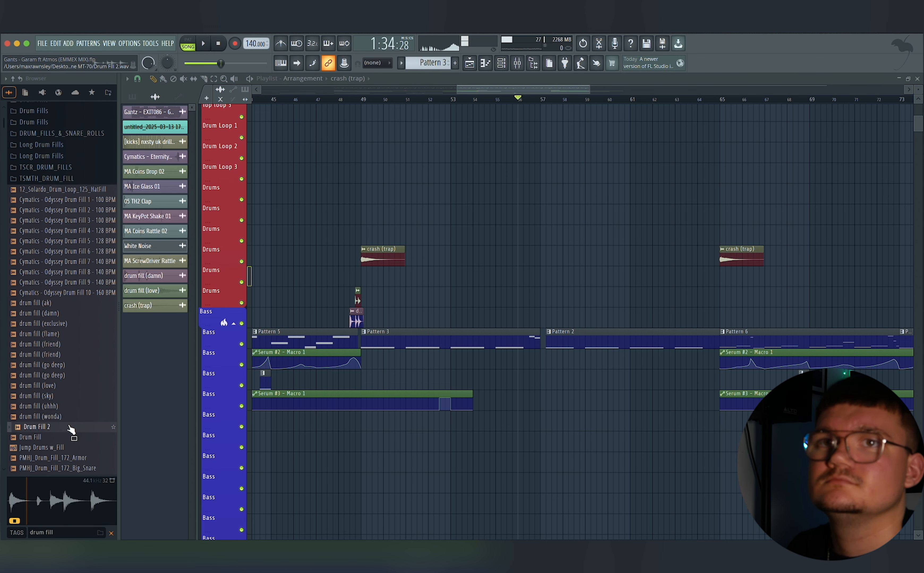
{"action": "left_click", "coordinate": [68, 407]}
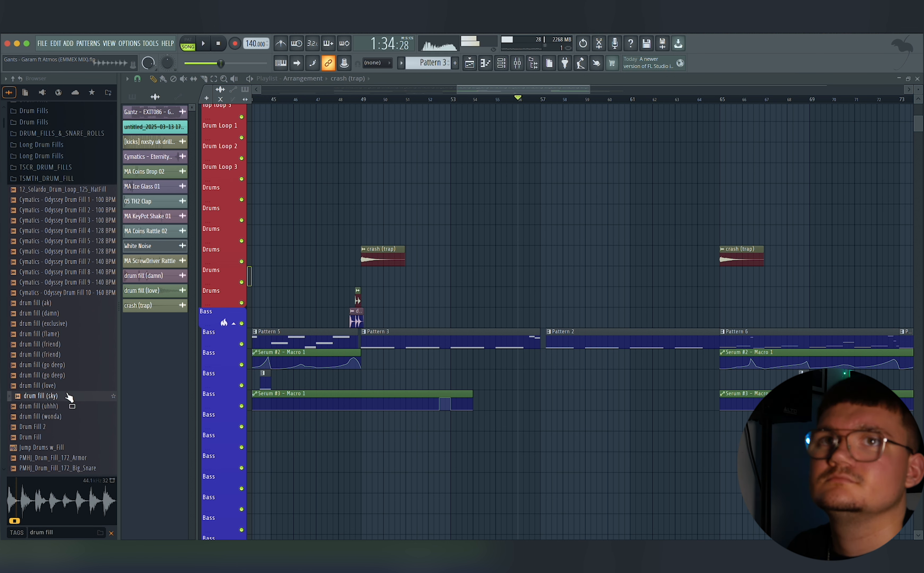
{"action": "left_click", "coordinate": [61, 315]}
{"action": "left_click", "coordinate": [68, 304]}
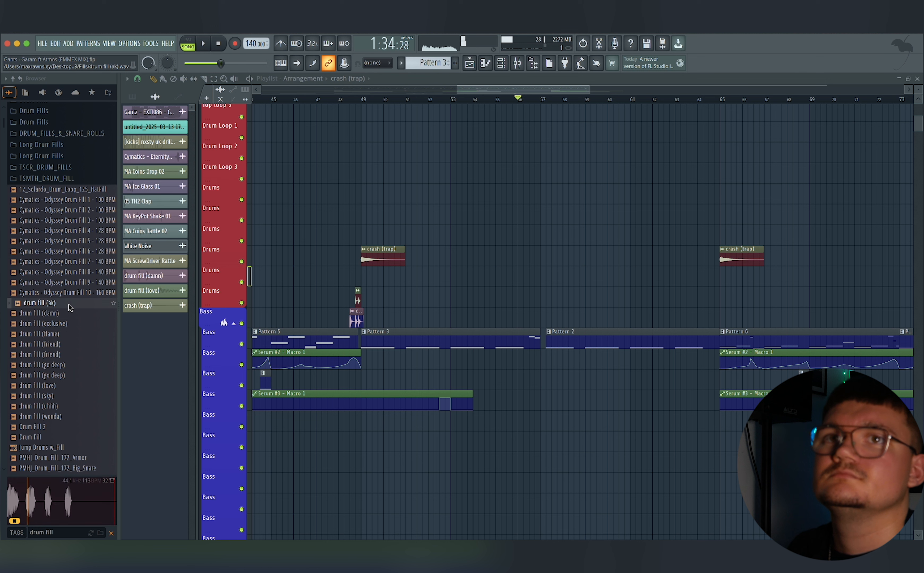
{"action": "left_click", "coordinate": [67, 324]}
{"action": "left_click", "coordinate": [68, 335]}
{"action": "left_click", "coordinate": [69, 346]}
- Place drum fill (flame) on an empty Bass track over the last beat before bar 65, trimmed to end at bar 65
{"action": "left_click", "coordinate": [69, 336]}
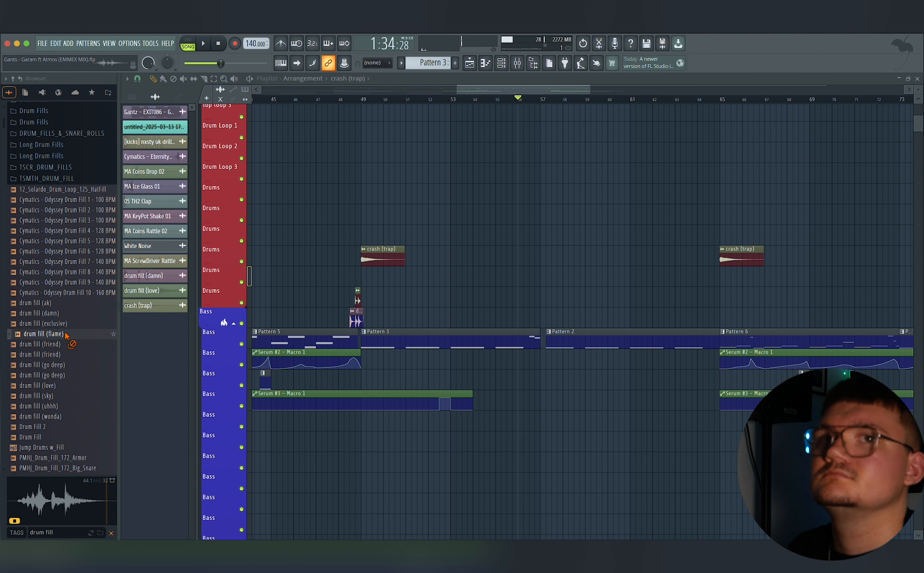
{"action": "left_click_drag", "start_coordinate": [493, 336], "coordinate": [719, 448]}
{"action": "scroll", "coordinate": [713, 444], "scroll_direction": "up", "scroll_amount": 5}
{"action": "mouse_move", "coordinate": [619, 404]}
{"action": "left_mouse_down"}
{"action": "mouse_move", "coordinate": [551, 400]}
{"action": "mouse_move", "coordinate": [619, 399]}
{"action": "left_mouse_up"}
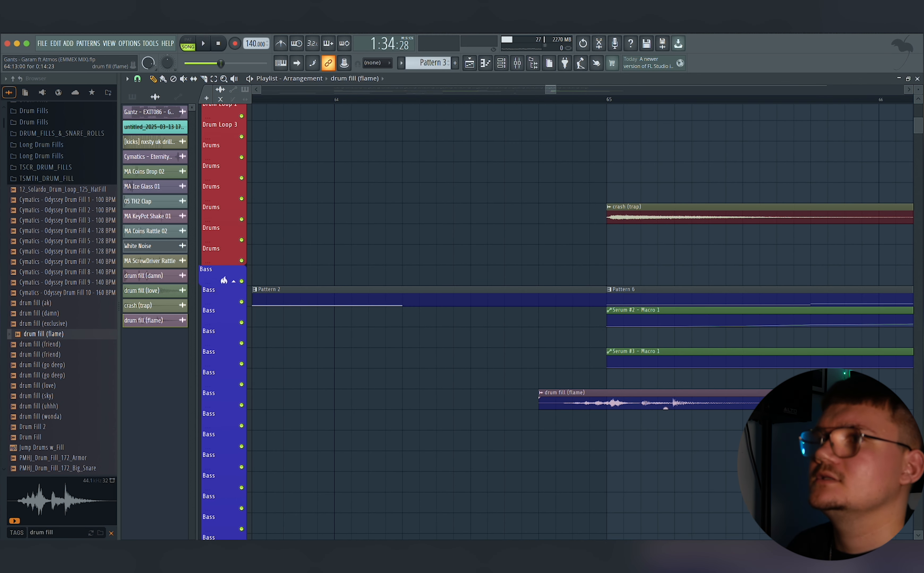
{"action": "left_click_drag", "start_coordinate": [771, 393], "coordinate": [640, 384]}
{"action": "scroll", "coordinate": [609, 400], "scroll_direction": "up", "scroll_amount": 3}
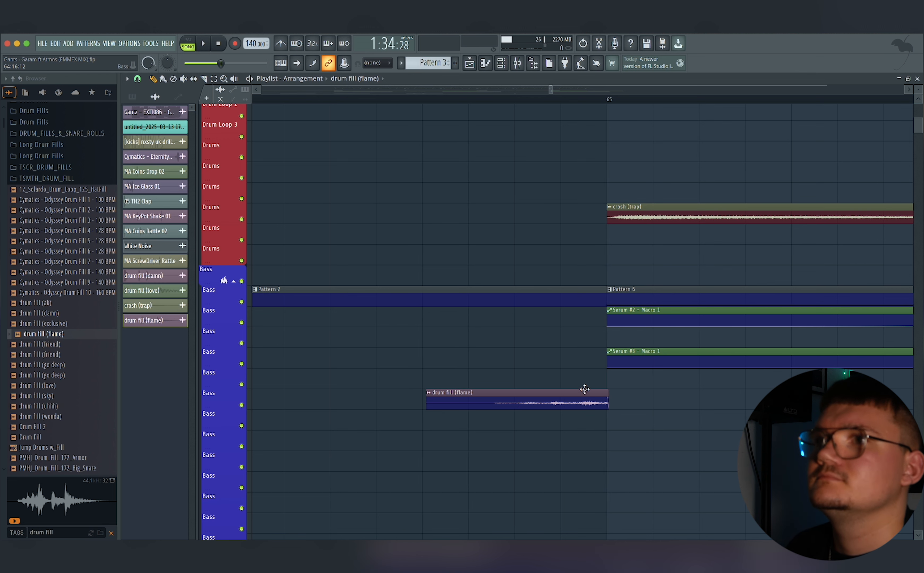
- Play the drum fill (flame) from the last beat of bar 64 into the crash at bar 65
{"action": "key", "text": "space"}
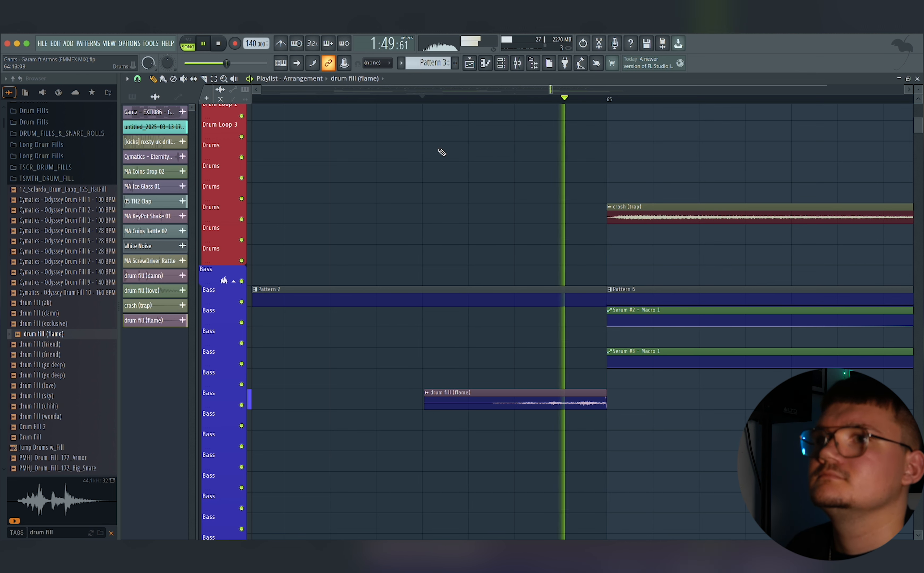
{"action": "key", "text": "space"}
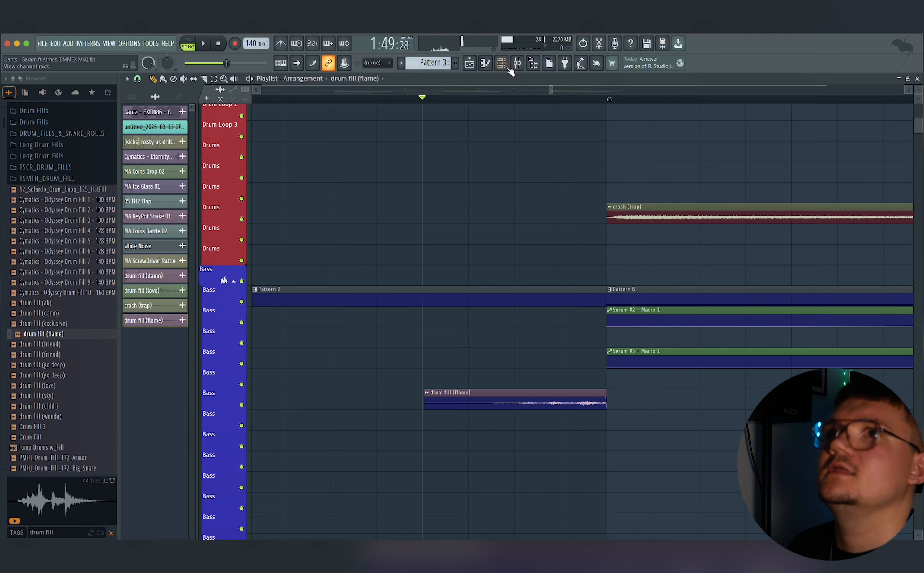
{"action": "left_click", "coordinate": [516, 65]}
{"action": "key", "text": "space"}
{"action": "scroll", "coordinate": [572, 372], "scroll_direction": "down", "scroll_amount": 5}
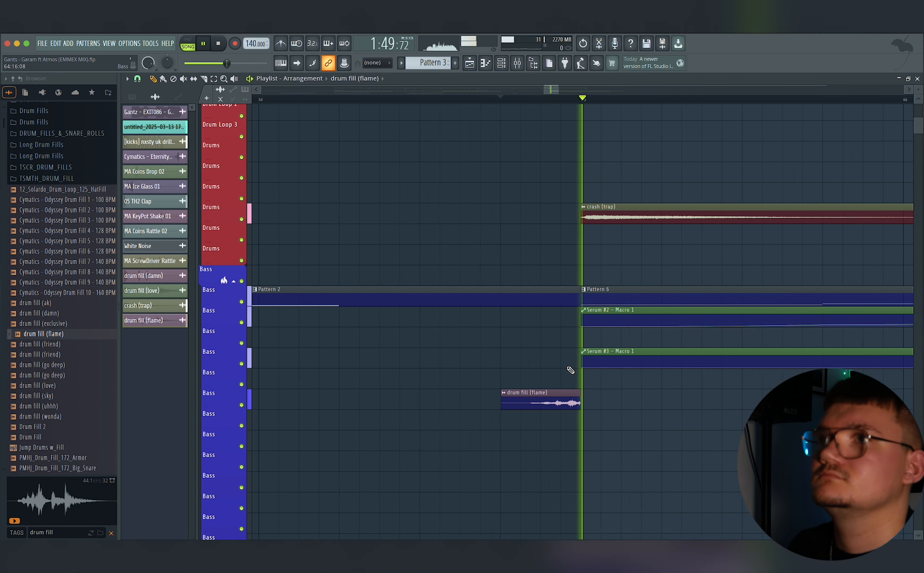
- Review the Bass and Melody tracks across the arrangement for sections that still need parts while the song plays
{"action": "scroll", "coordinate": [576, 375], "scroll_direction": "down", "scroll_amount": 3}
{"action": "scroll", "coordinate": [578, 380], "scroll_direction": "down", "scroll_amount": 10}
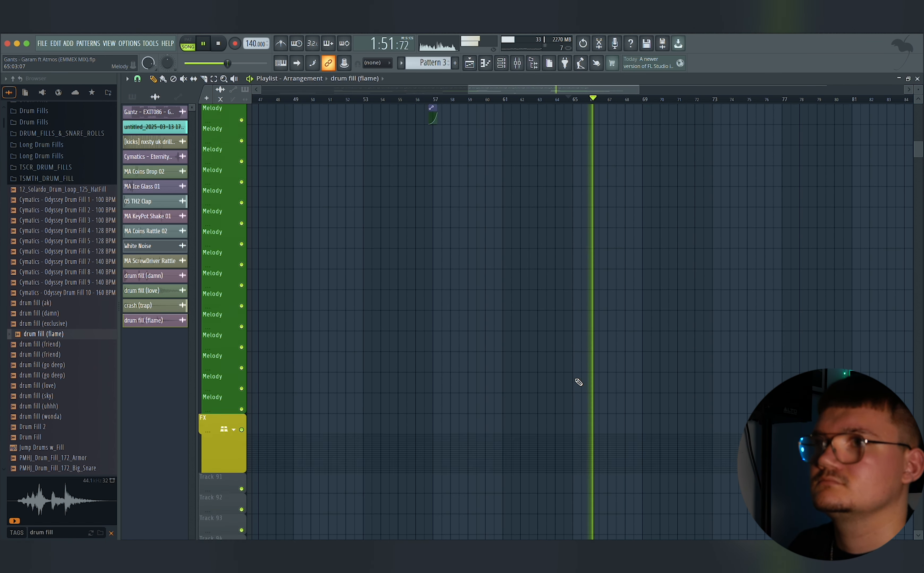
{"action": "scroll", "coordinate": [579, 382], "scroll_direction": "up", "scroll_amount": 10}
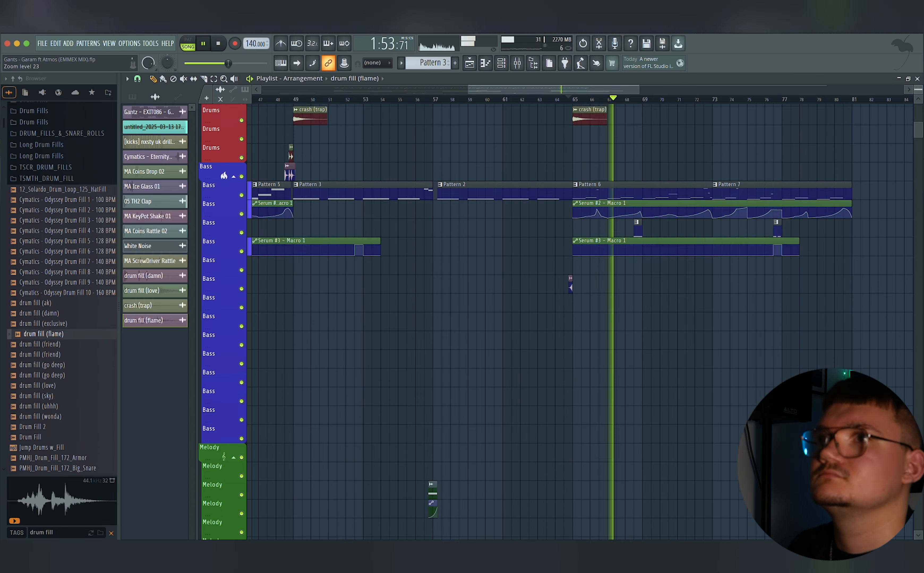
{"action": "scroll", "coordinate": [579, 383], "scroll_direction": "up", "scroll_amount": 4}
{"action": "scroll", "coordinate": [717, 400], "scroll_direction": "left", "scroll_amount": 8}
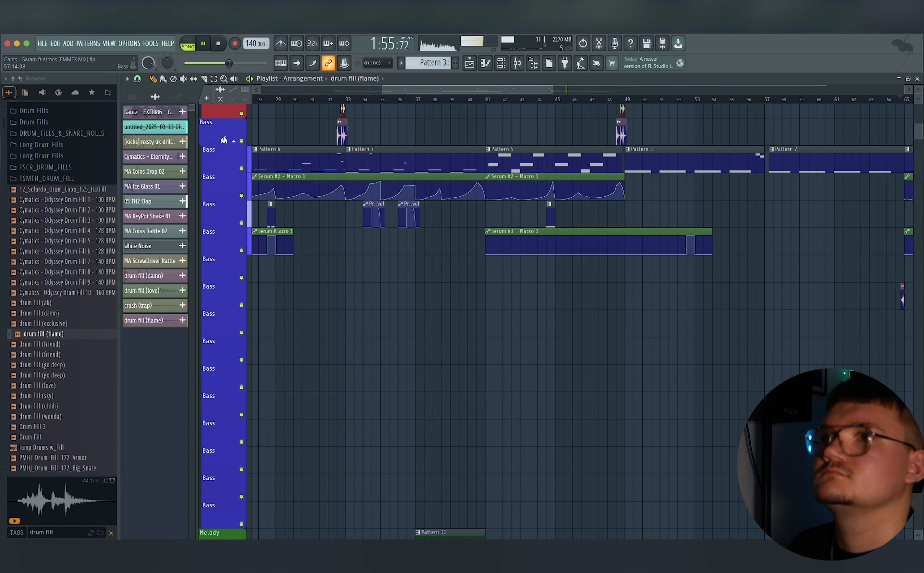
{"action": "scroll", "coordinate": [718, 400], "scroll_direction": "down", "scroll_amount": 1}
{"action": "left_click_drag", "start_coordinate": [726, 382], "coordinate": [735, 266]}
{"action": "key", "text": "space"}
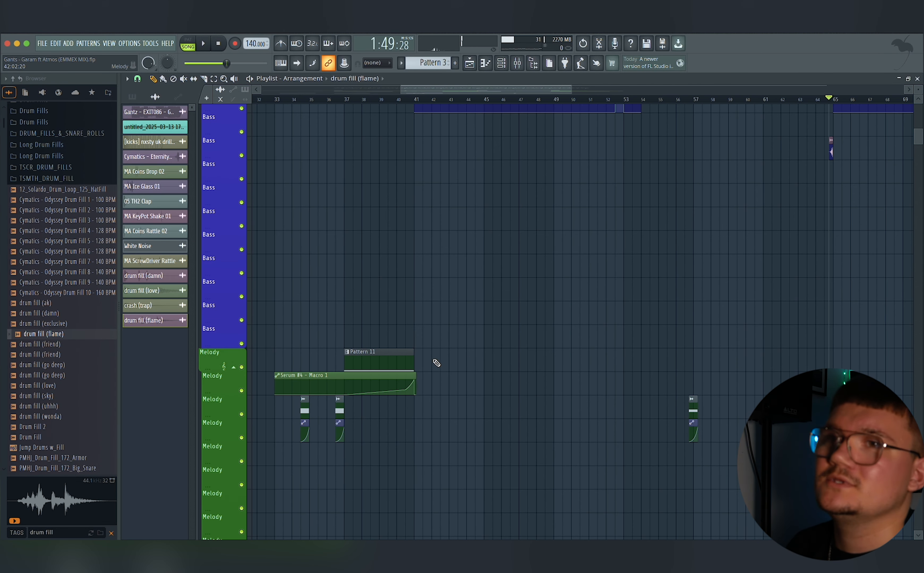
- Copy Pattern 11 and the Serum #4 - Macro 1 automation from before bar 41 to end at bar 65, and play the transition
{"action": "left_click_drag", "start_coordinate": [412, 327], "coordinate": [400, 402]}
{"action": "left_click_drag", "start_coordinate": [392, 353], "coordinate": [806, 361]}
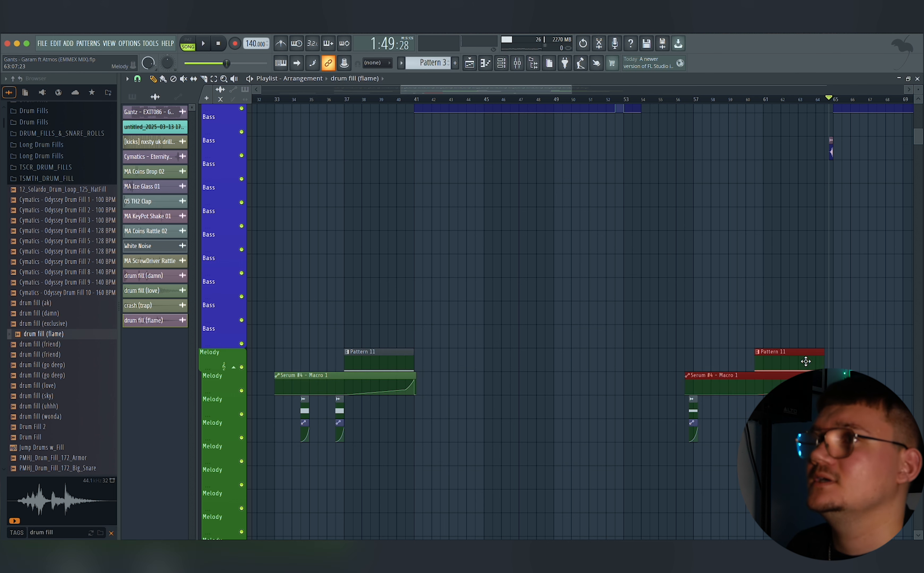
{"action": "left_click", "coordinate": [811, 100]}
{"action": "scroll", "coordinate": [779, 316], "scroll_direction": "right", "scroll_amount": 3}
{"action": "scroll", "coordinate": [779, 316], "scroll_direction": "down", "scroll_amount": 1}
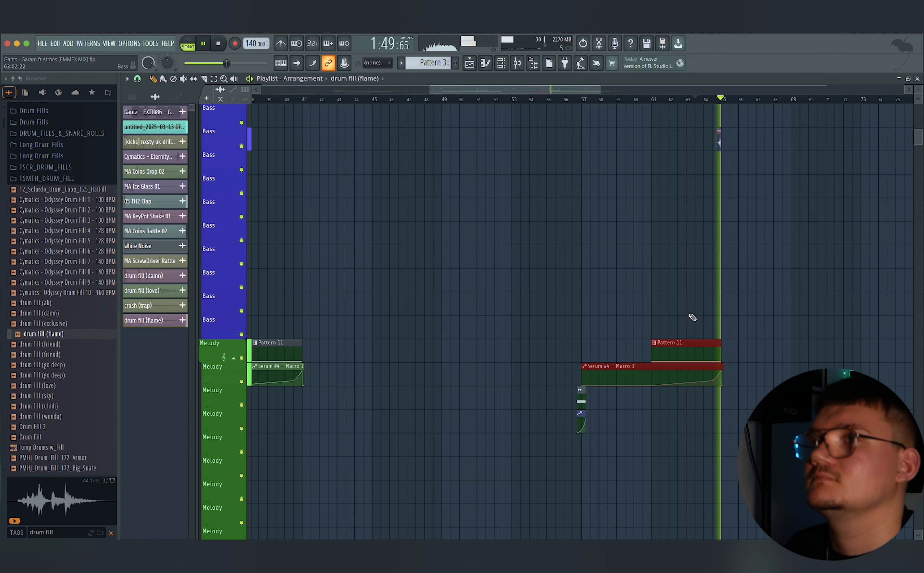
{"action": "key", "text": "space"}
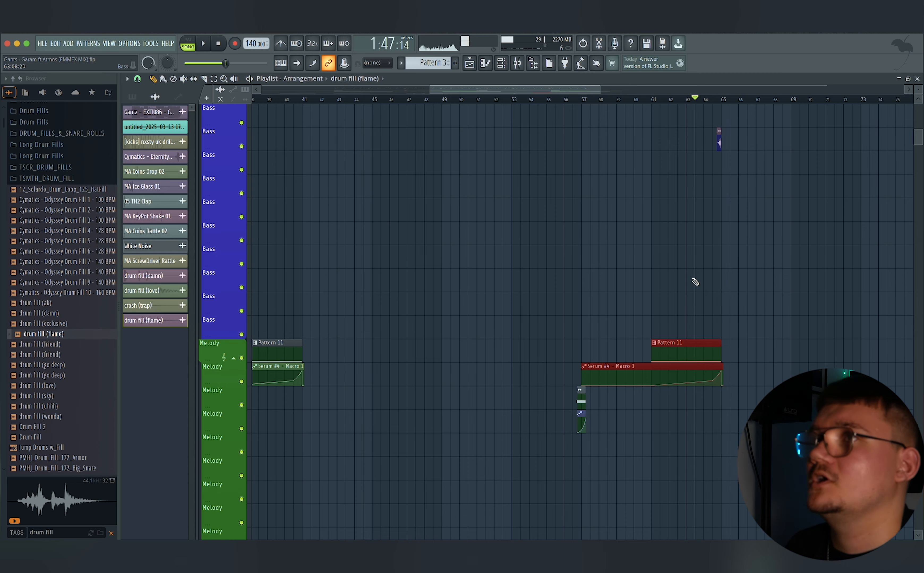
- Review the drum, bass and melody tracks around bars 57 to 77 for sections that still need parts
{"action": "left_click_drag", "start_coordinate": [721, 333], "coordinate": [825, 361]}
{"action": "scroll", "coordinate": [793, 368], "scroll_direction": "down", "scroll_amount": 3}
{"action": "scroll", "coordinate": [821, 371], "scroll_direction": "up", "scroll_amount": 3}
{"action": "scroll", "coordinate": [820, 369], "scroll_direction": "up", "scroll_amount": 6}
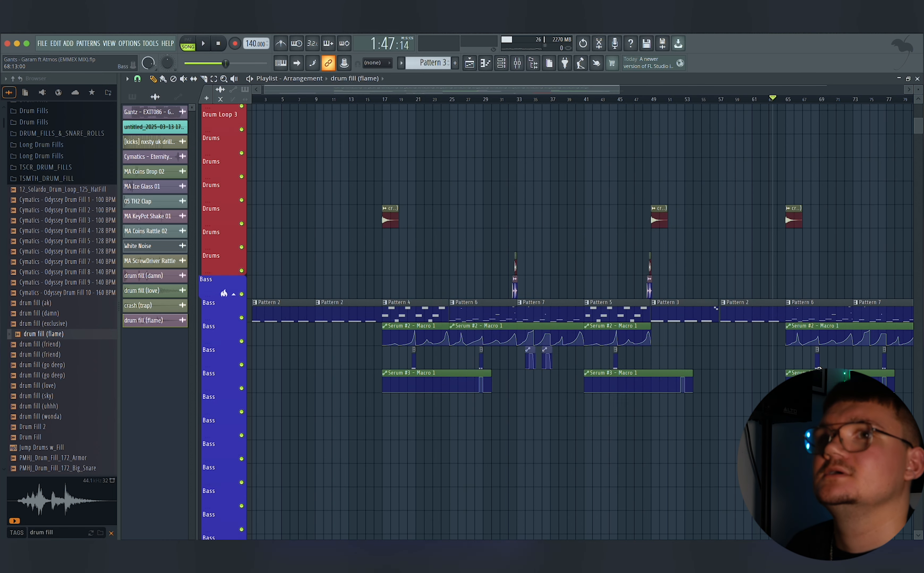
{"action": "scroll", "coordinate": [819, 368], "scroll_direction": "down", "scroll_amount": 12}
{"action": "scroll", "coordinate": [821, 370], "scroll_direction": "up", "scroll_amount": 6}
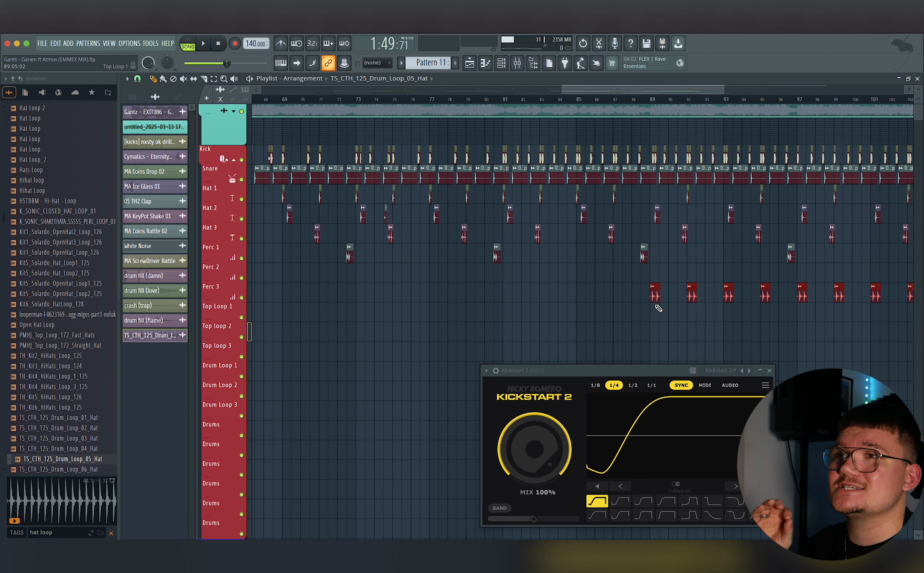
- Play the hat loop clips from bar 89 and choose the Large Dense Verb bM reverb preset in Timeless 3 on HH2
{"action": "left_click", "coordinate": [656, 102]}
{"action": "key", "text": "space"}
{"action": "scroll", "coordinate": [686, 270], "scroll_direction": "up", "scroll_amount": 1}
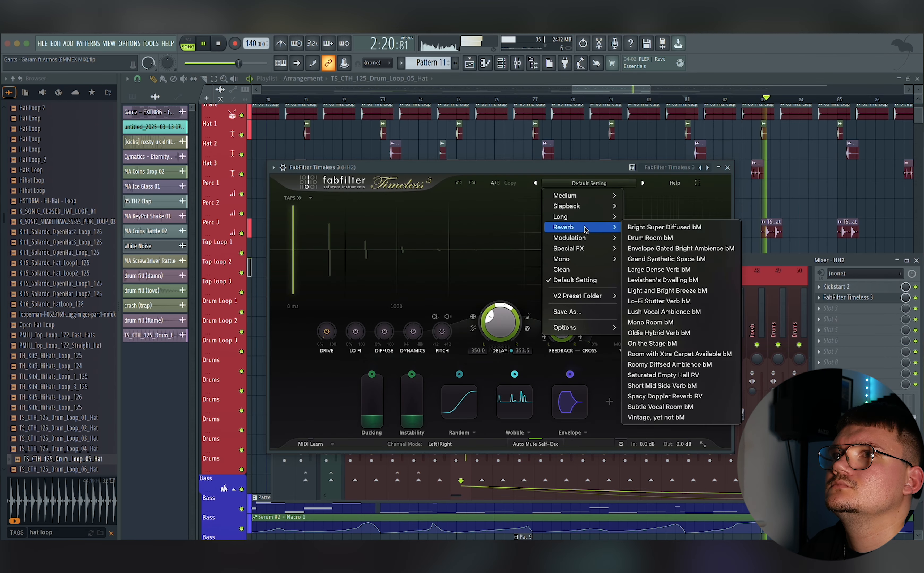
{"action": "left_click", "coordinate": [679, 270]}
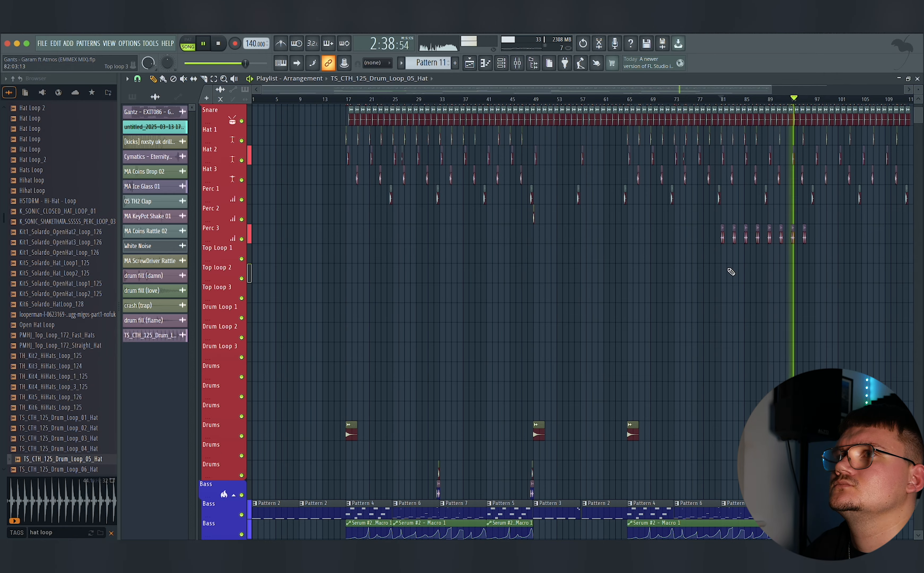
- Copy the eight TS_CTH_125_Drum_Loop_05_Hat clips on Perc 3 from bar 81 onward to start at bar 33
{"action": "left_click_drag", "start_coordinate": [707, 229], "coordinate": [815, 242]}
{"action": "key", "text": "space"}
{"action": "scroll", "coordinate": [727, 245], "scroll_direction": "up", "scroll_amount": 1}
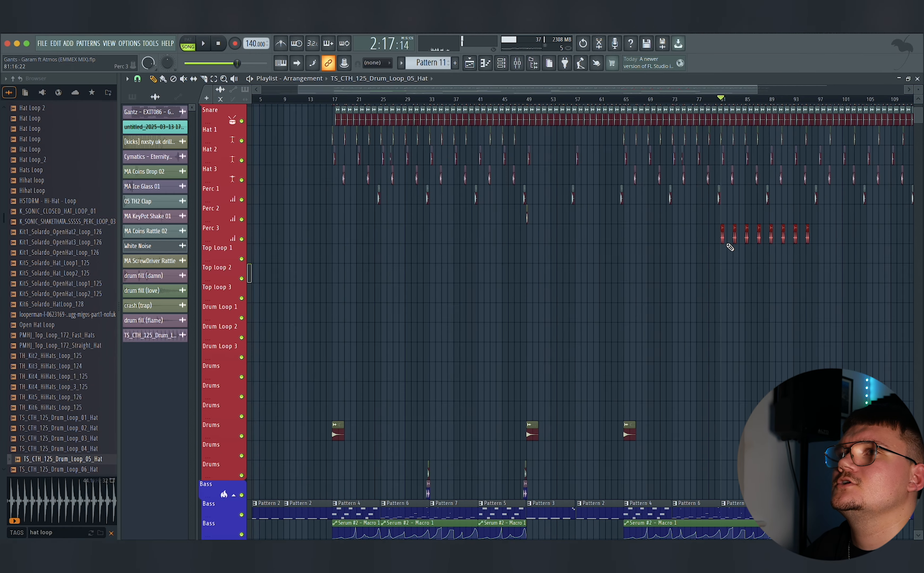
{"action": "scroll", "coordinate": [820, 266], "scroll_direction": "up", "scroll_amount": 3}
{"action": "scroll", "coordinate": [818, 253], "scroll_direction": "up", "scroll_amount": 1}
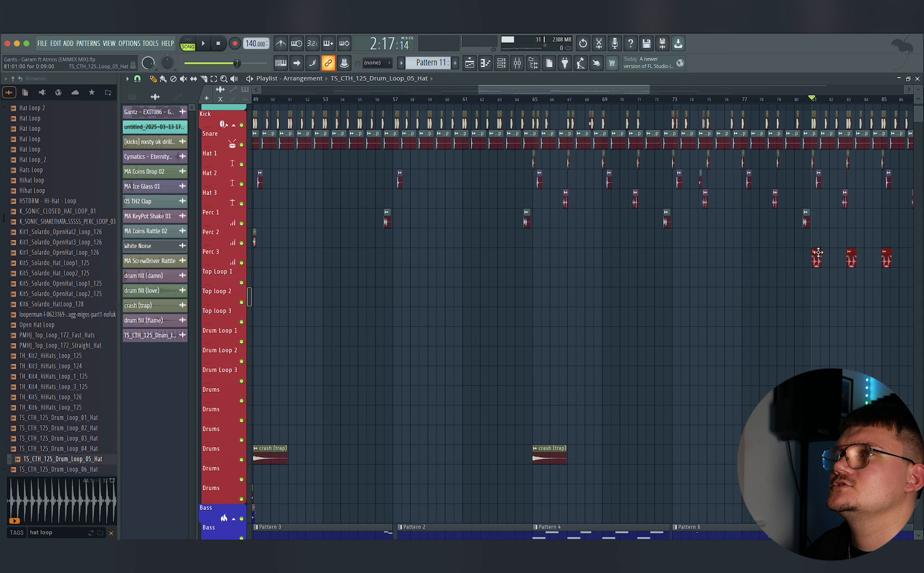
{"action": "left_click_drag", "start_coordinate": [490, 261], "coordinate": [599, 257]}
{"action": "scroll", "coordinate": [607, 273], "scroll_direction": "down", "scroll_amount": 4}
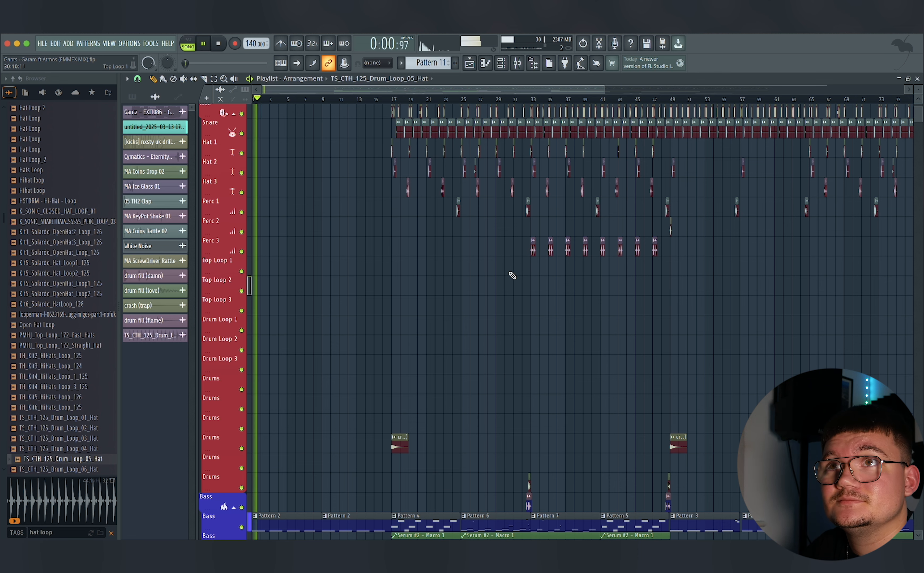
- Play the song from the start and examine the drum, bass and melody tracks for gaps in the arrangement
{"action": "left_click_drag", "start_coordinate": [481, 271], "coordinate": [515, 281]}
{"action": "scroll", "coordinate": [509, 283], "scroll_direction": "down", "scroll_amount": 2}
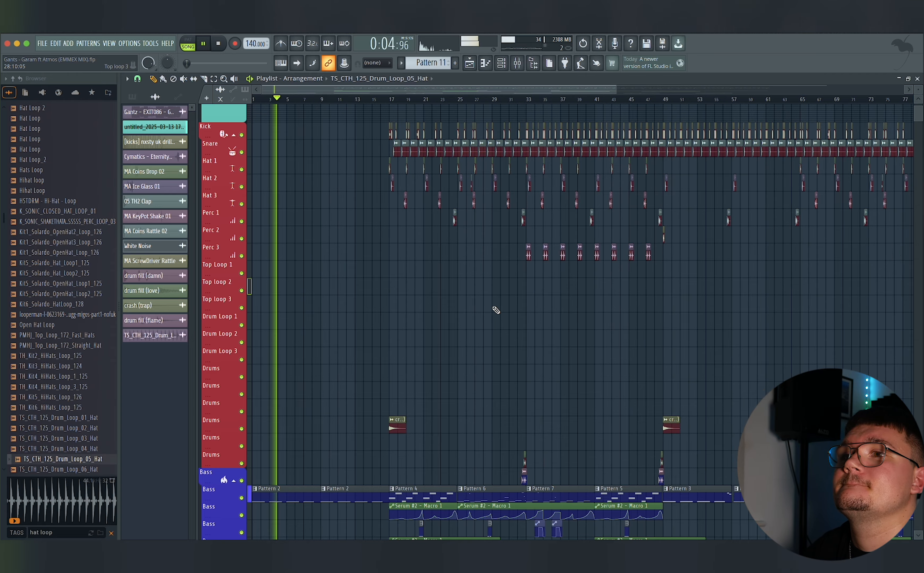
{"action": "scroll", "coordinate": [495, 310], "scroll_direction": "down", "scroll_amount": 2}
{"action": "scroll", "coordinate": [495, 310], "scroll_direction": "down", "scroll_amount": 2}
{"action": "scroll", "coordinate": [495, 309], "scroll_direction": "down", "scroll_amount": 2}
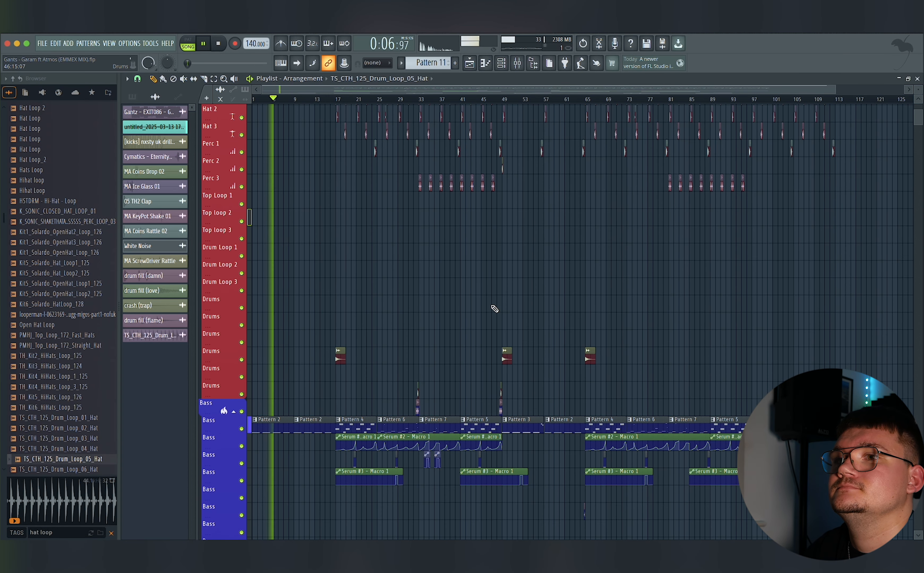
{"action": "scroll", "coordinate": [494, 308], "scroll_direction": "down", "scroll_amount": 3}
{"action": "scroll", "coordinate": [494, 308], "scroll_direction": "down", "scroll_amount": 4}
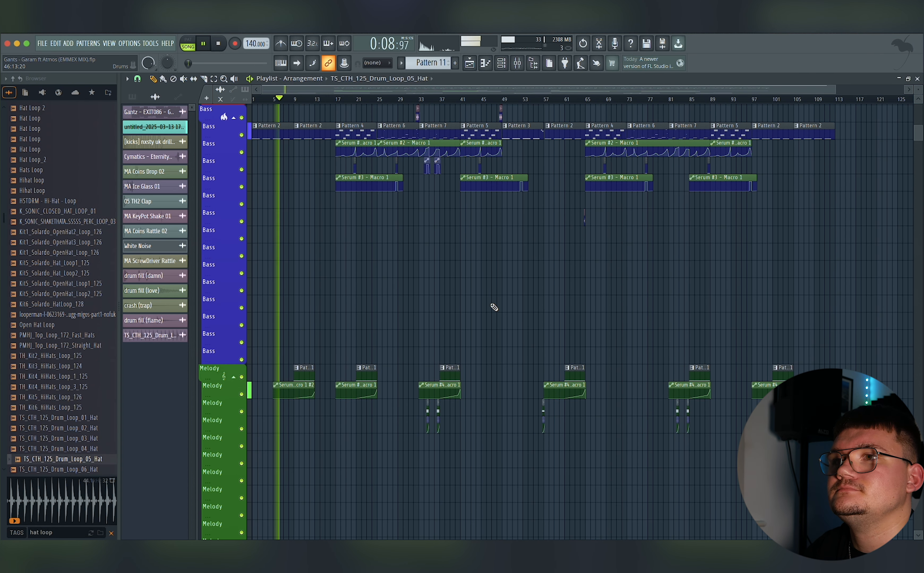
{"action": "scroll", "coordinate": [495, 308], "scroll_direction": "down", "scroll_amount": 1}
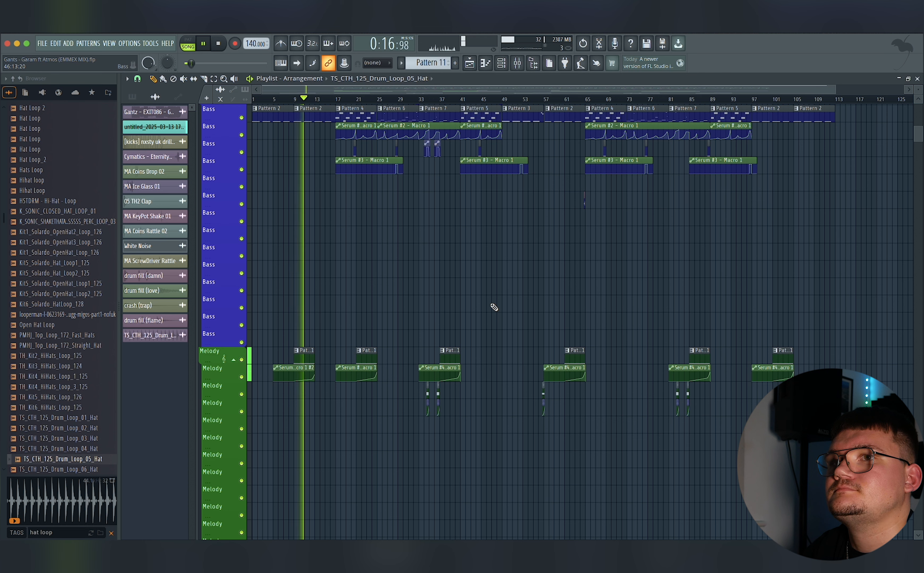
{"action": "scroll", "coordinate": [494, 308], "scroll_direction": "up", "scroll_amount": 6}
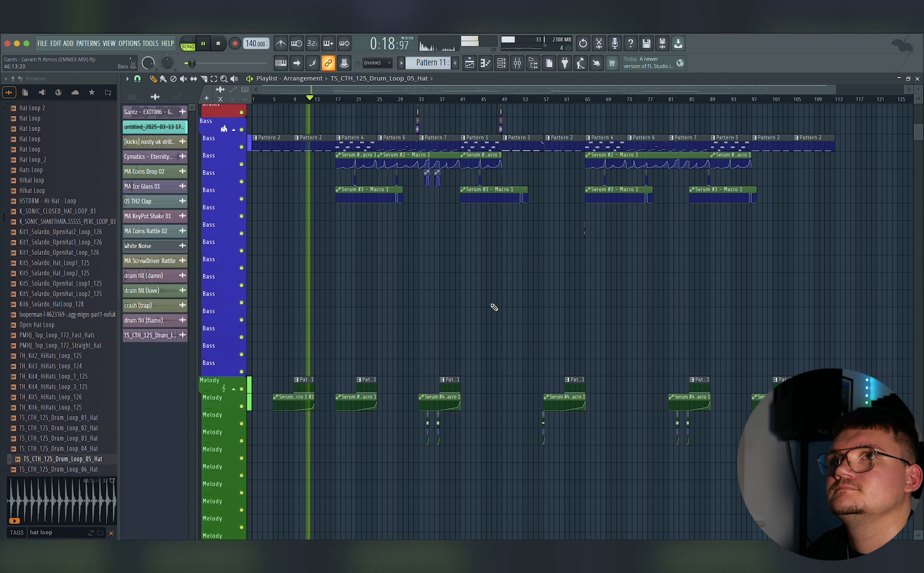
{"action": "scroll", "coordinate": [494, 307], "scroll_direction": "up", "scroll_amount": 4}
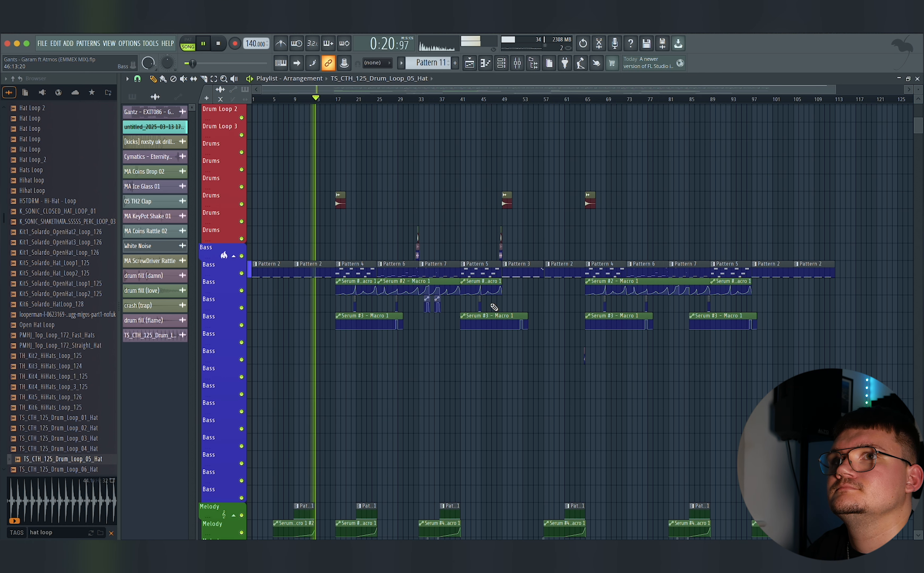
{"action": "scroll", "coordinate": [494, 307], "scroll_direction": "up", "scroll_amount": 1}
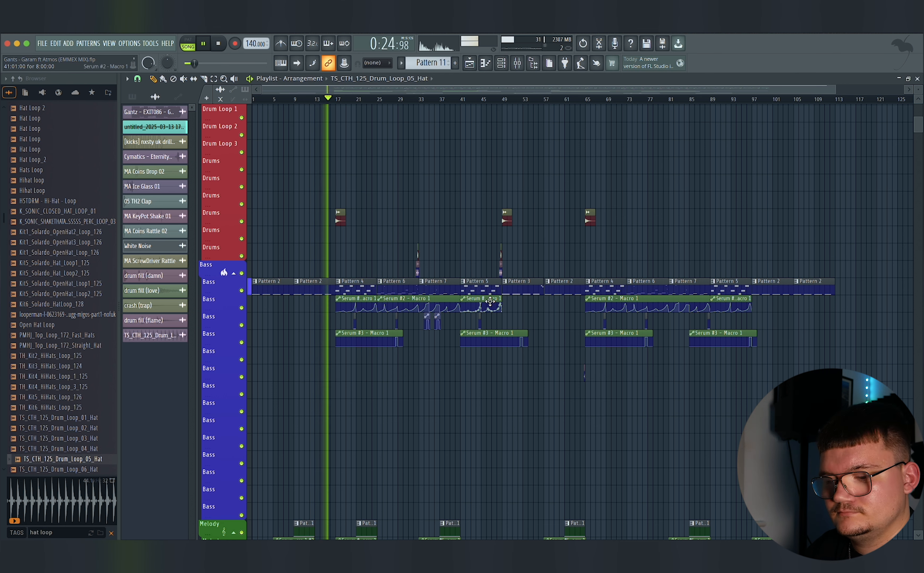
- Check the mix bus levels in the mixer while the first drop plays, moving the mixer clear of the drum tracks
{"action": "key", "text": "F9"}
{"action": "scroll", "coordinate": [456, 282], "scroll_direction": "up", "scroll_amount": 9}
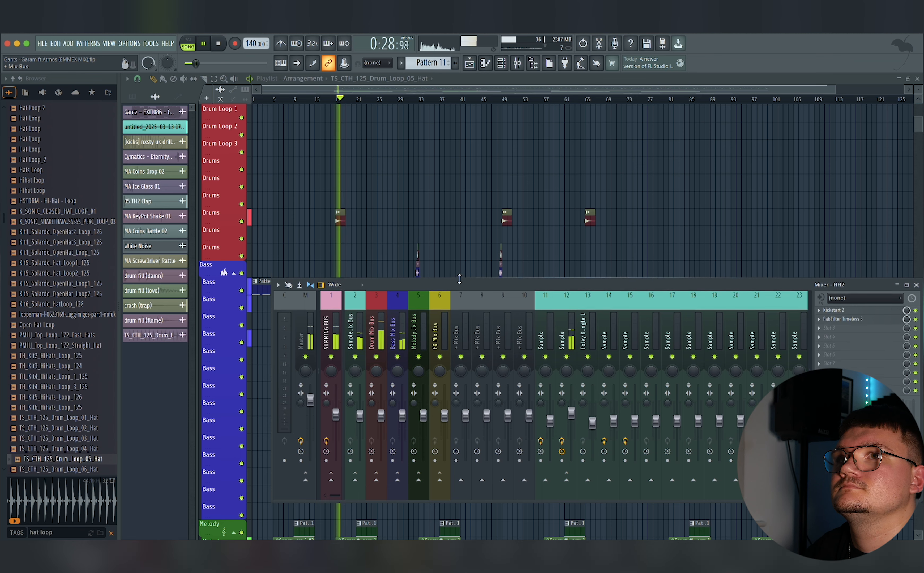
{"action": "left_click_drag", "start_coordinate": [460, 258], "coordinate": [777, 348]}
{"action": "scroll", "coordinate": [674, 255], "scroll_direction": "up", "scroll_amount": 1}
{"action": "scroll", "coordinate": [674, 255], "scroll_direction": "up", "scroll_amount": 10}
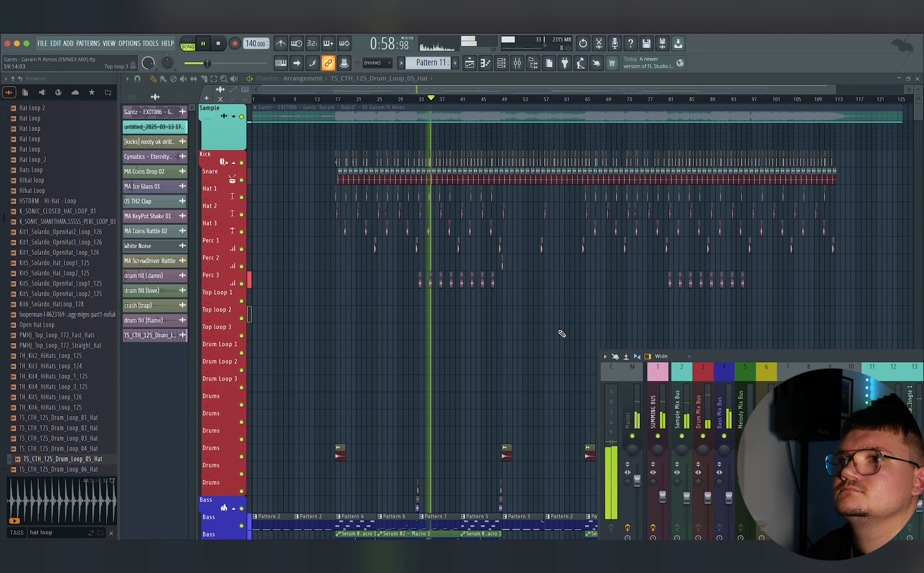
{"action": "key", "text": "F9"}
- Copy the layered drum fill clips before bars 33 and 49 to just before bars 81 and 97
{"action": "scroll", "coordinate": [561, 334], "scroll_direction": "down", "scroll_amount": 5}
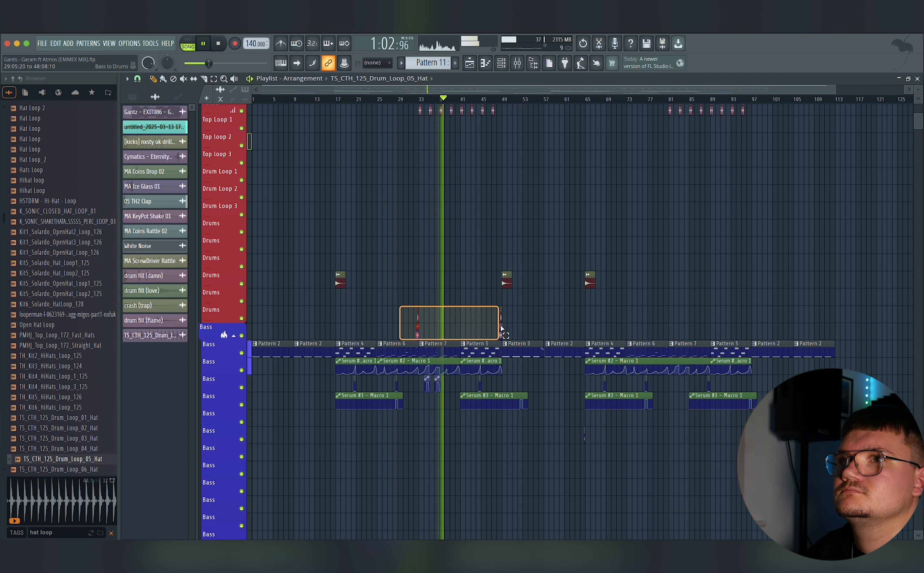
{"action": "scroll", "coordinate": [508, 328], "scroll_direction": "up", "scroll_amount": 6}
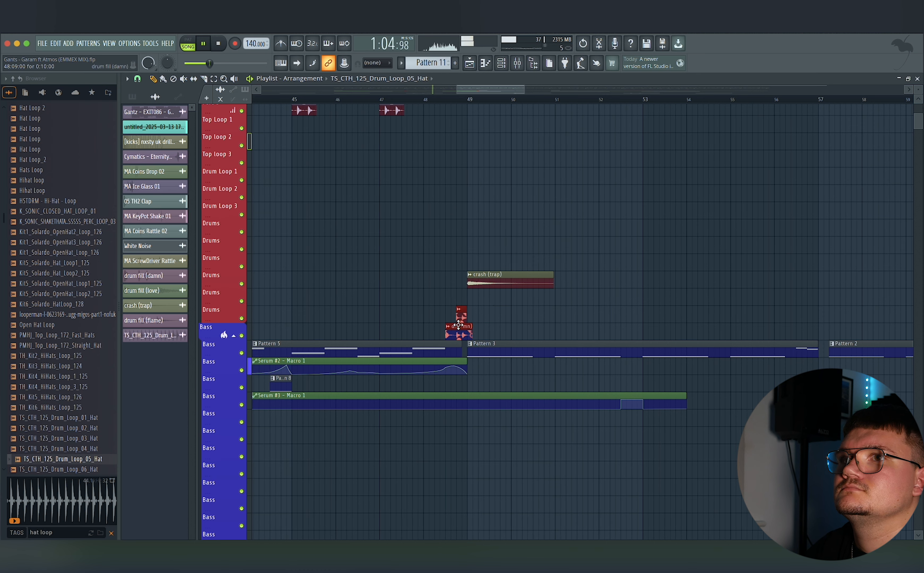
{"action": "scroll", "coordinate": [630, 328], "scroll_direction": "right", "scroll_amount": 10}
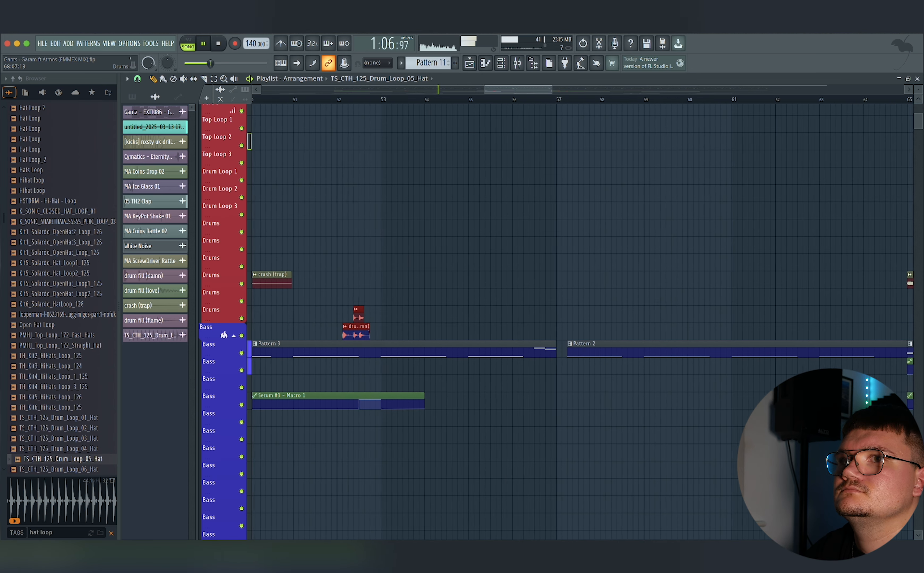
{"action": "scroll", "coordinate": [630, 329], "scroll_direction": "right", "scroll_amount": 12}
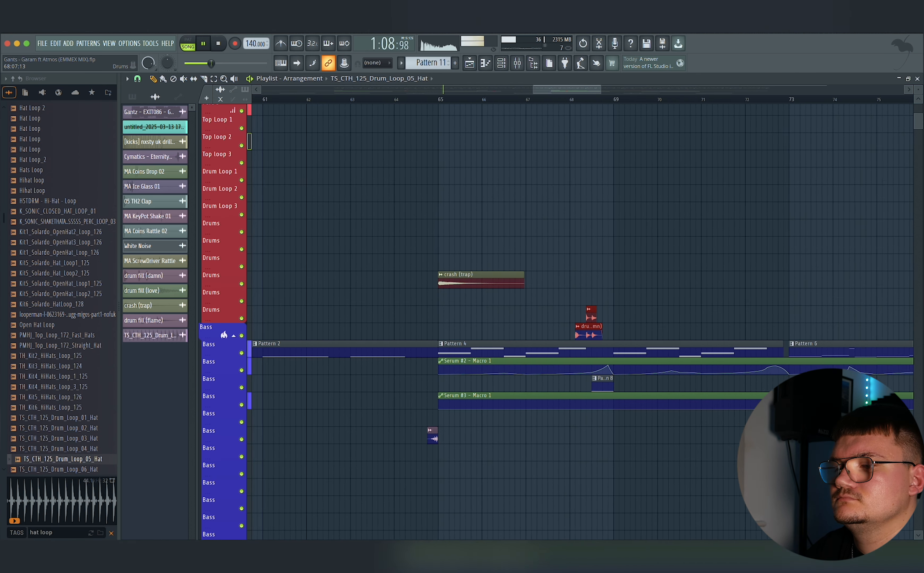
{"action": "scroll", "coordinate": [630, 329], "scroll_direction": "right", "scroll_amount": 12}
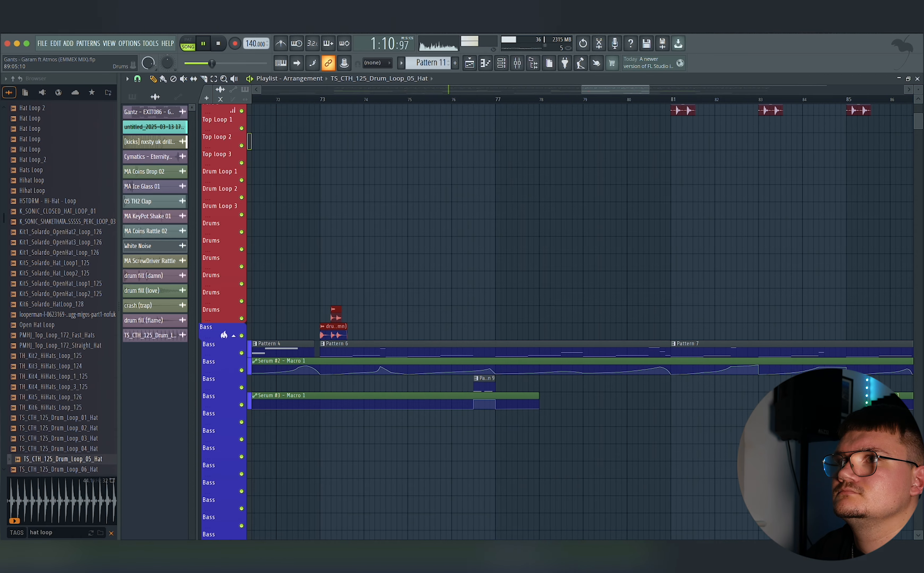
{"action": "scroll", "coordinate": [631, 329], "scroll_direction": "right", "scroll_amount": 10}
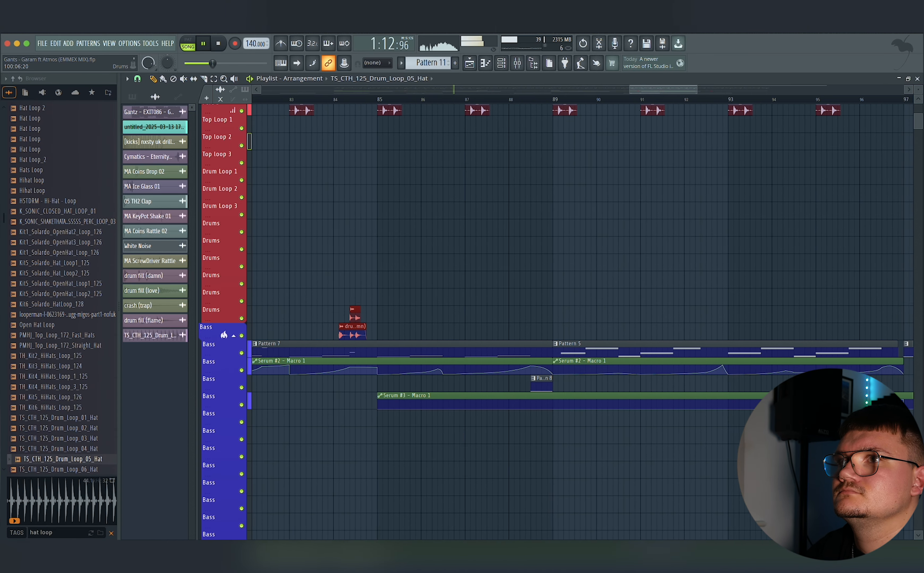
{"action": "left_click_drag", "start_coordinate": [921, 309], "coordinate": [796, 308]}
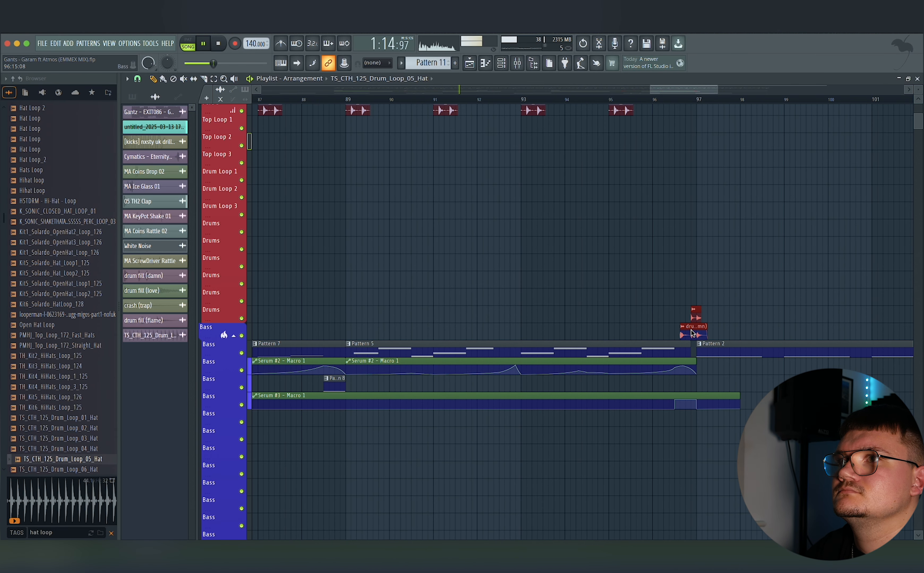
{"action": "scroll", "coordinate": [600, 320], "scroll_direction": "down", "scroll_amount": 5}
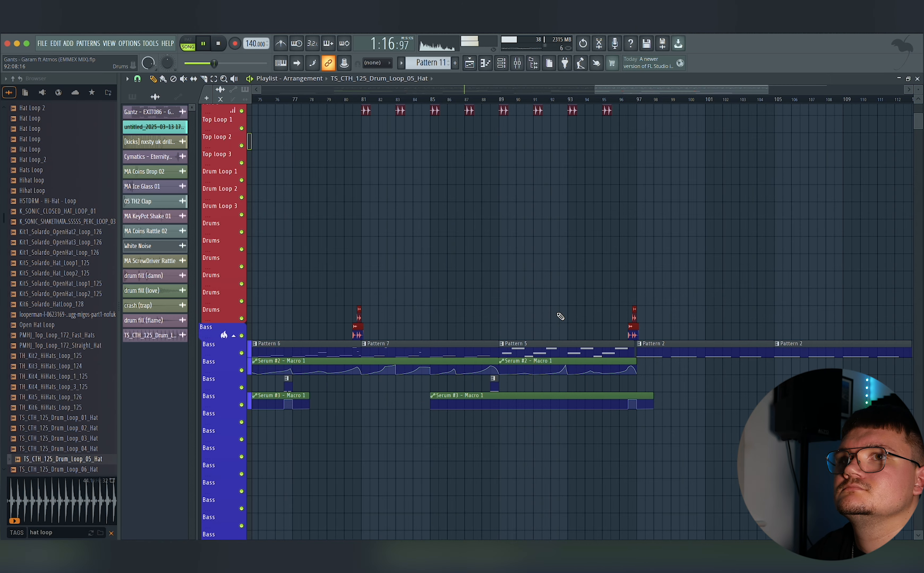
{"action": "left_click_drag", "start_coordinate": [562, 316], "coordinate": [826, 312]}
{"action": "scroll", "coordinate": [720, 309], "scroll_direction": "down", "scroll_amount": 5}
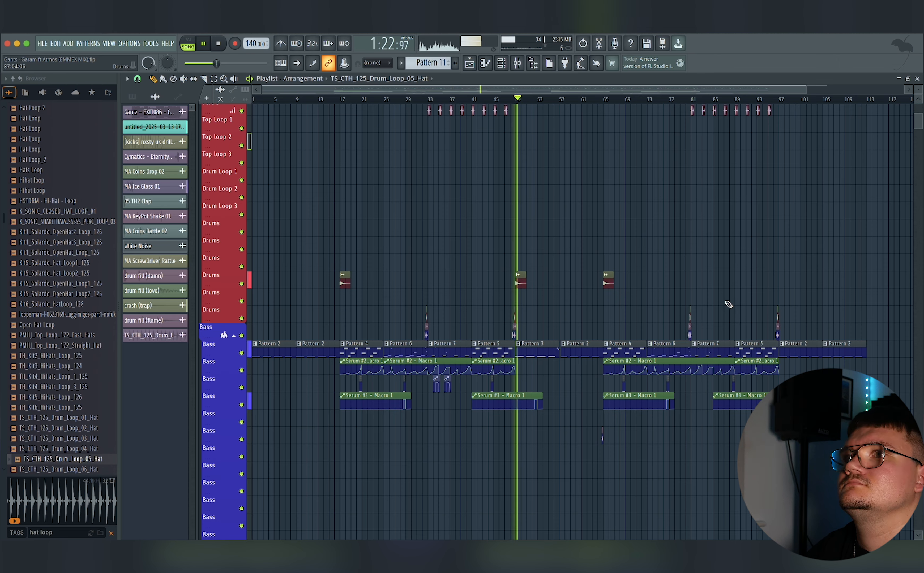
- Copy the crash (trap) clip to bar 97 on its Drums track and save the project
{"action": "scroll", "coordinate": [645, 292], "scroll_direction": "up", "scroll_amount": 4}
{"action": "left_click_drag", "start_coordinate": [790, 306], "coordinate": [508, 304]}
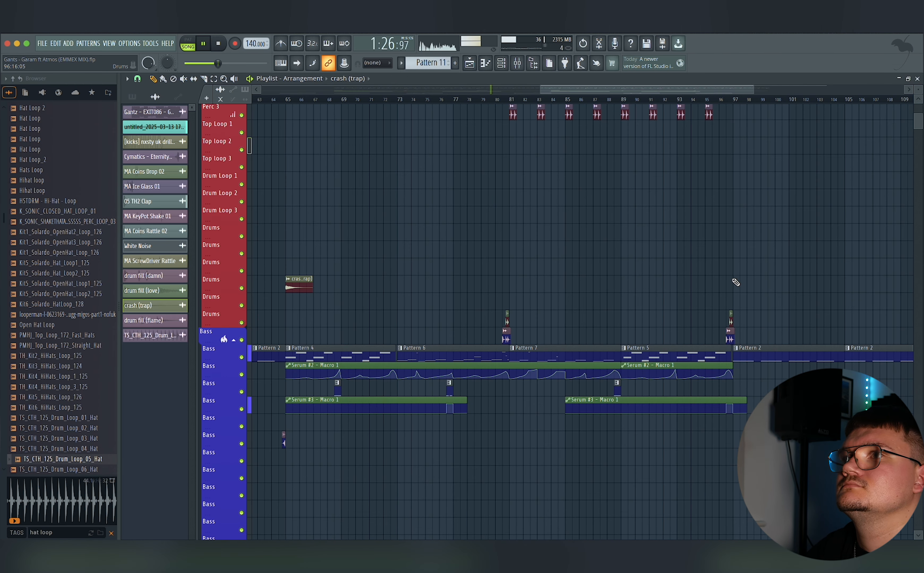
{"action": "scroll", "coordinate": [727, 299], "scroll_direction": "down", "scroll_amount": 5}
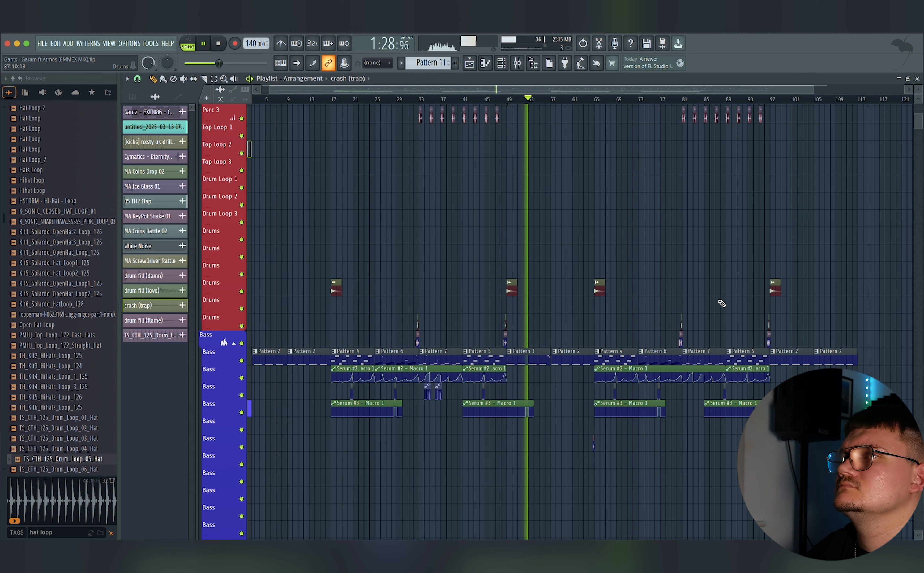
{"action": "key", "text": "super+s"}
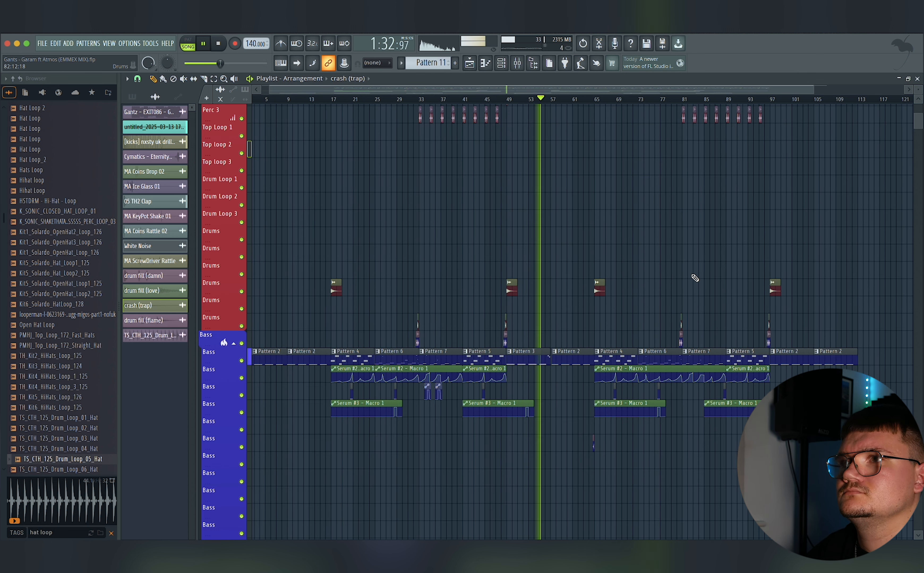
- Review the kick, hat and percussion tracks across both drops while the song plays up to the second drop
{"action": "scroll", "coordinate": [690, 279], "scroll_direction": "up", "scroll_amount": 5}
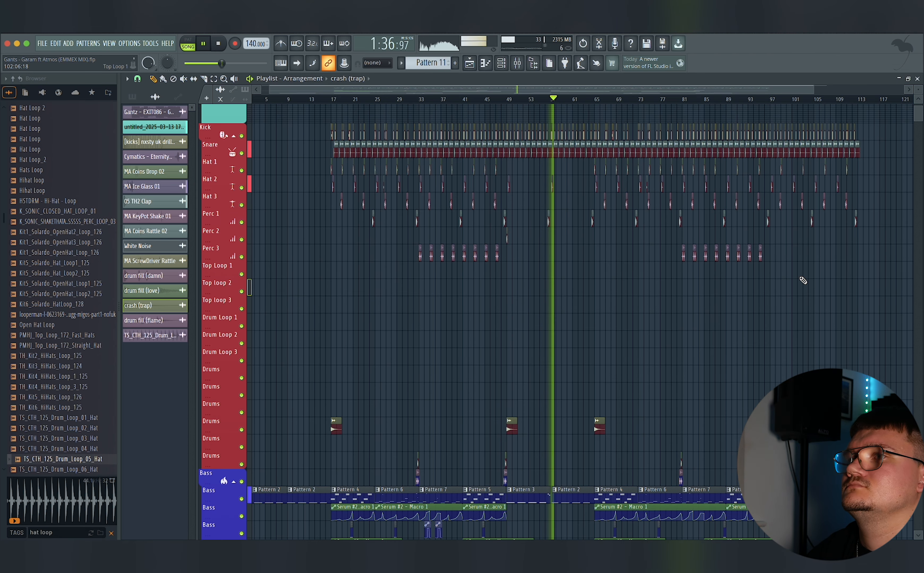
{"action": "scroll", "coordinate": [803, 281], "scroll_direction": "up", "scroll_amount": 5}
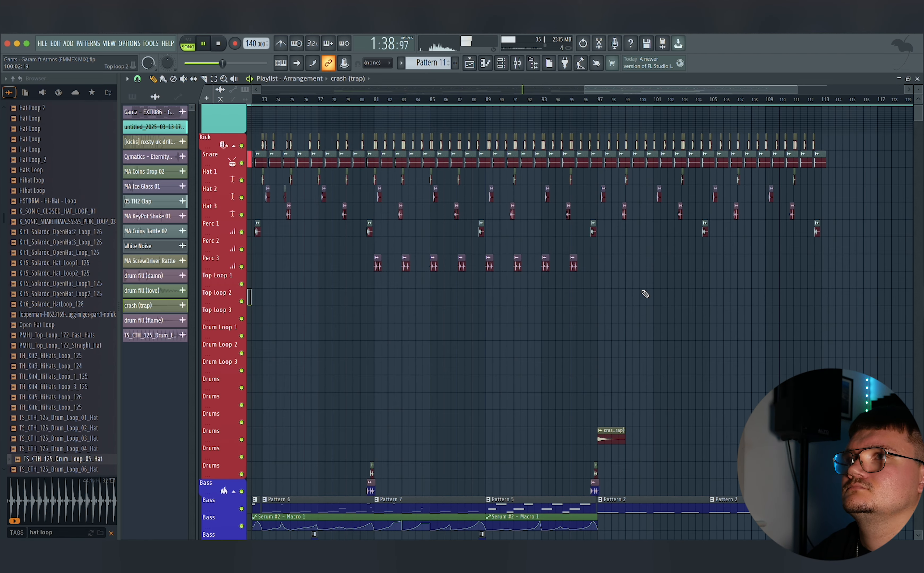
{"action": "scroll", "coordinate": [645, 294], "scroll_direction": "down", "scroll_amount": 5}
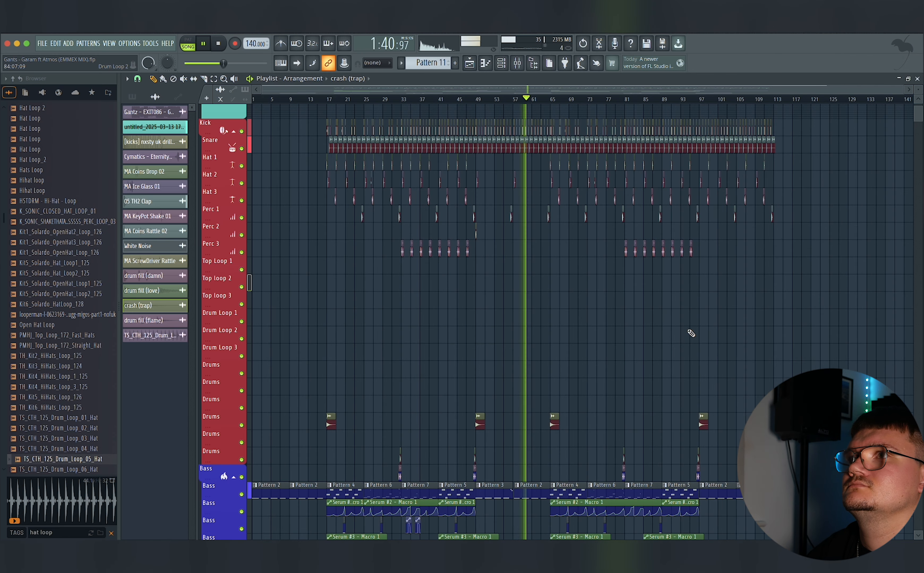
{"action": "scroll", "coordinate": [690, 333], "scroll_direction": "up", "scroll_amount": 1}
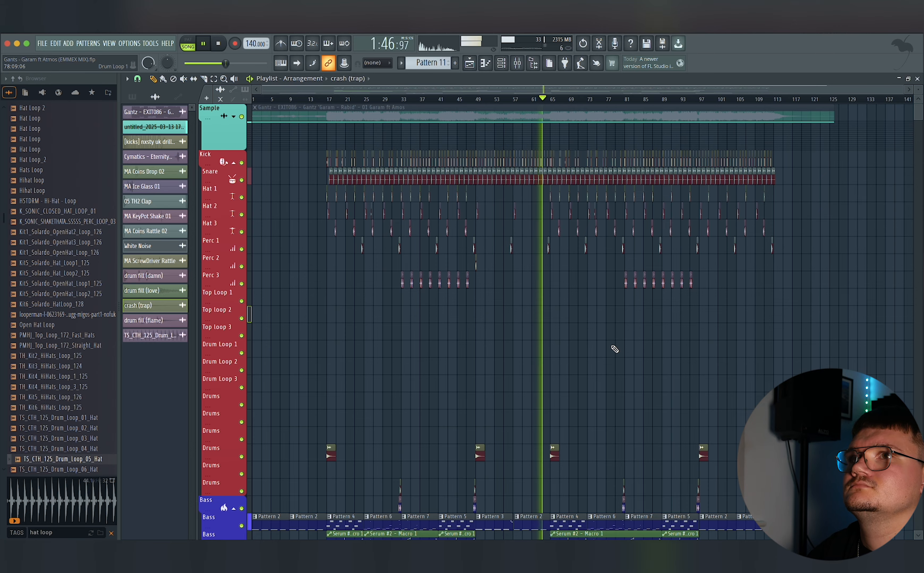
- Examine the drum, crash, fill and bass clips from bar 65 to the arrangement's end while the second drop plays through
{"action": "scroll", "coordinate": [614, 349], "scroll_direction": "up", "scroll_amount": 3}
{"action": "scroll", "coordinate": [603, 352], "scroll_direction": "down", "scroll_amount": 1}
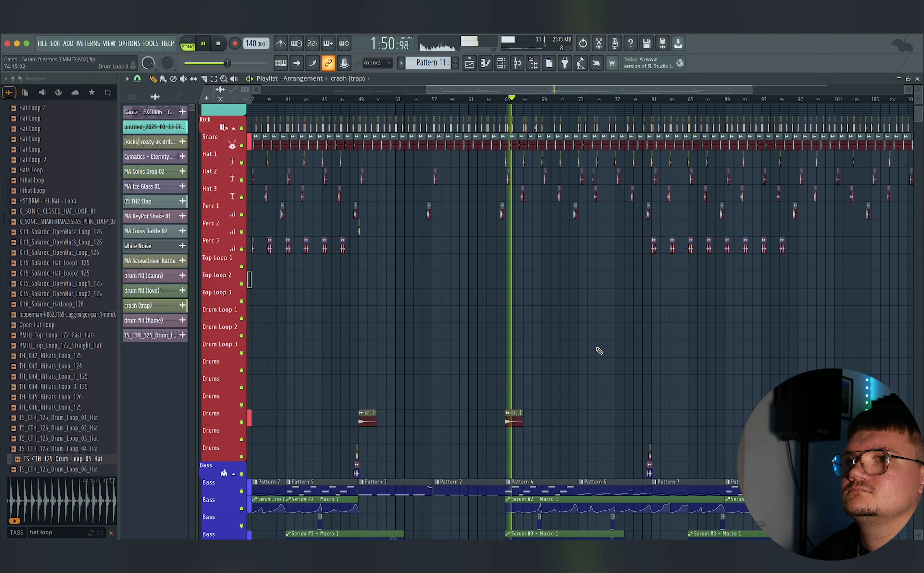
{"action": "scroll", "coordinate": [550, 371], "scroll_direction": "down", "scroll_amount": 2}
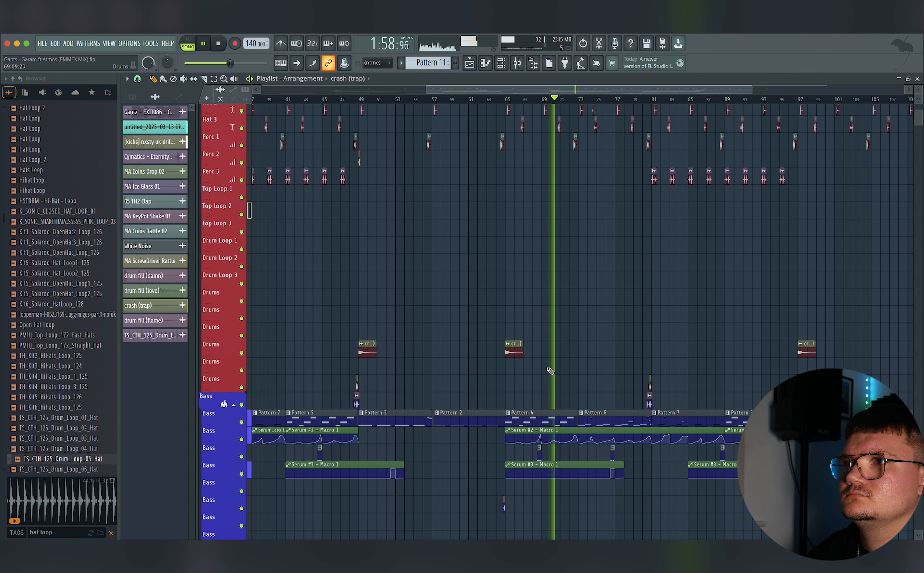
{"action": "scroll", "coordinate": [550, 372], "scroll_direction": "up", "scroll_amount": 4}
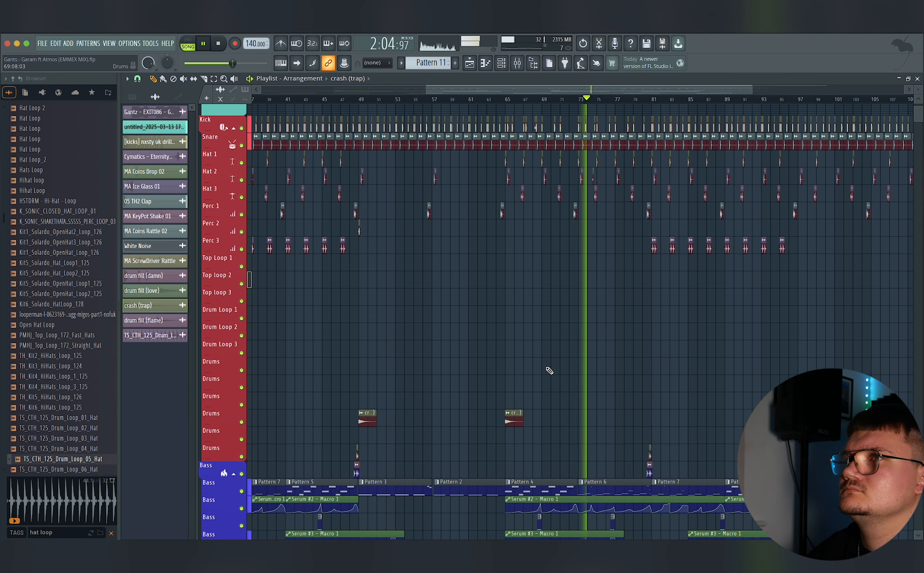
{"action": "scroll", "coordinate": [550, 371], "scroll_direction": "up", "scroll_amount": 2}
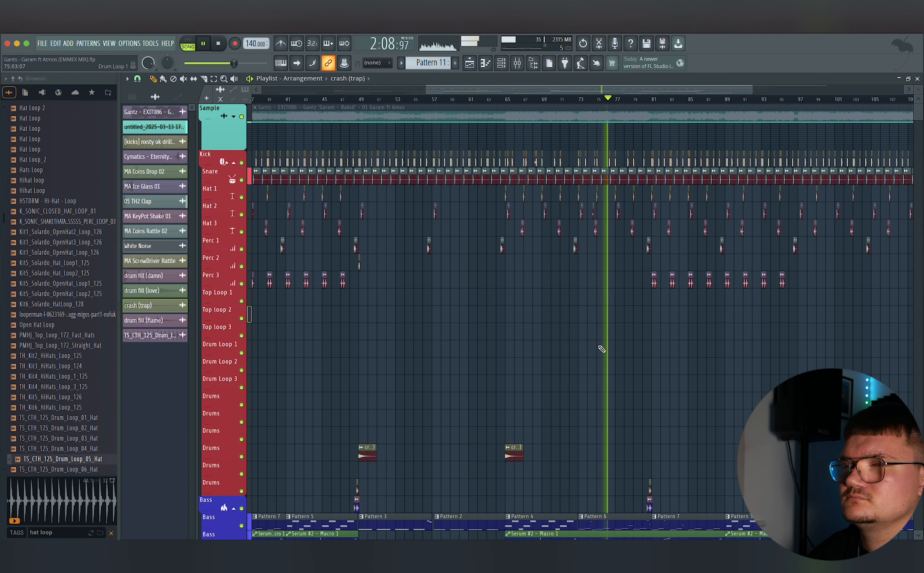
{"action": "scroll", "coordinate": [628, 346], "scroll_direction": "up", "scroll_amount": 3}
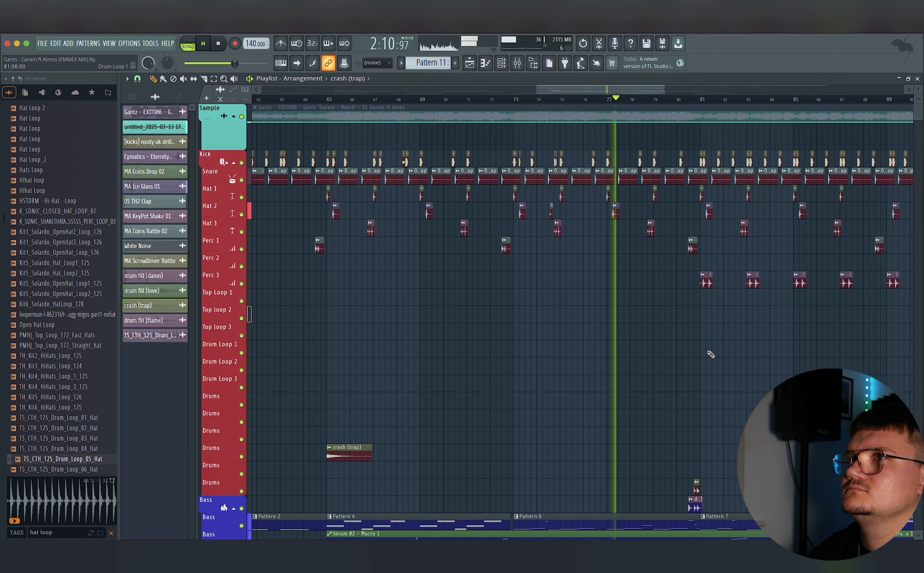
{"action": "scroll", "coordinate": [710, 355], "scroll_direction": "right", "scroll_amount": 4}
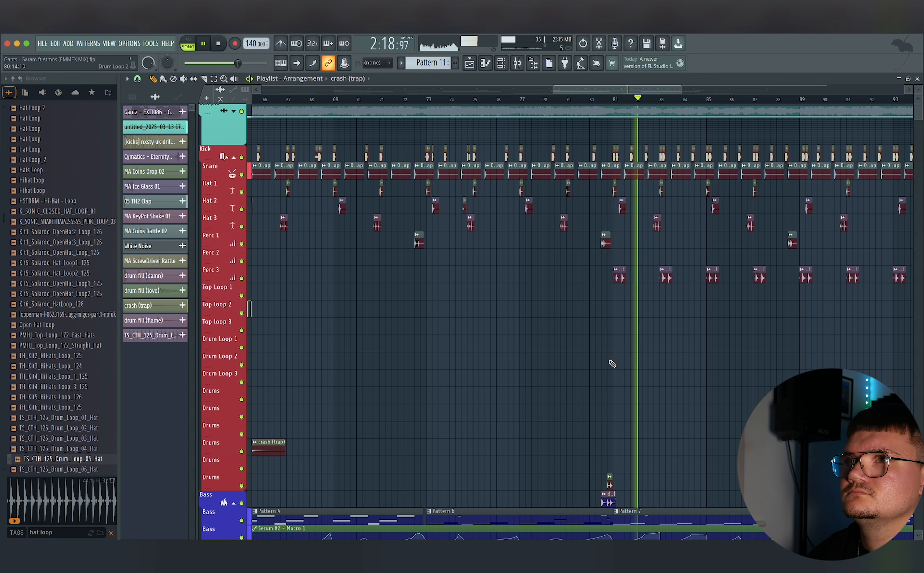
{"action": "left_click_drag", "start_coordinate": [646, 351], "coordinate": [527, 345]}
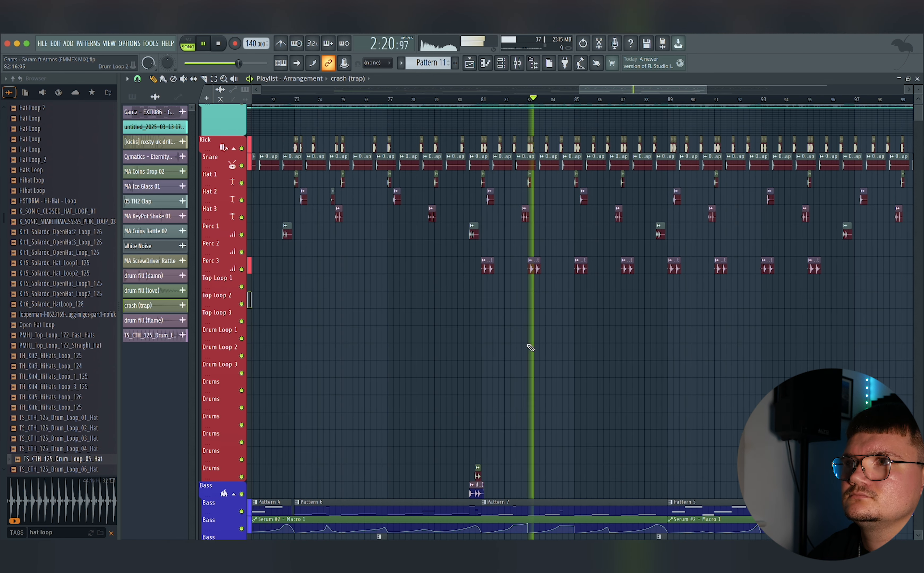
{"action": "left_click_drag", "start_coordinate": [618, 351], "coordinate": [569, 355]}
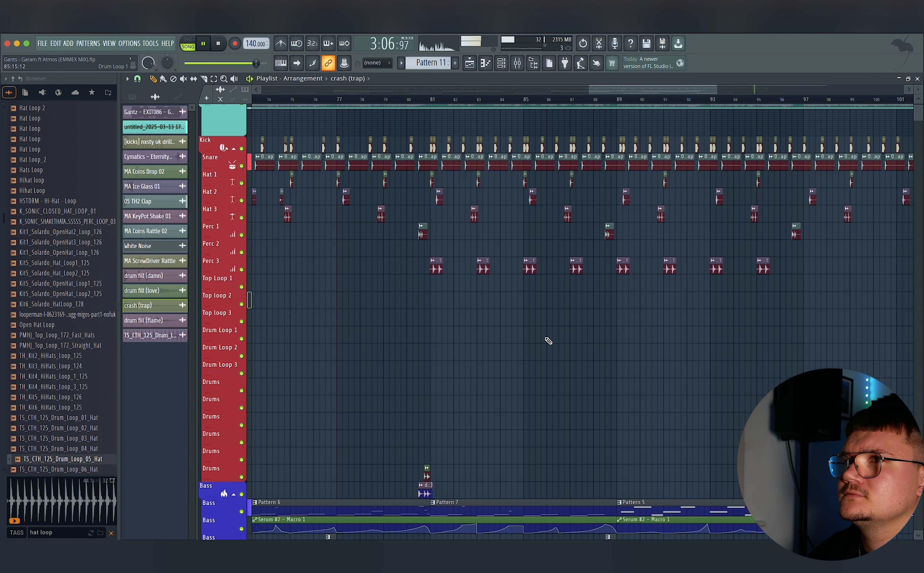
{"action": "scroll", "coordinate": [555, 346], "scroll_direction": "down", "scroll_amount": 5}
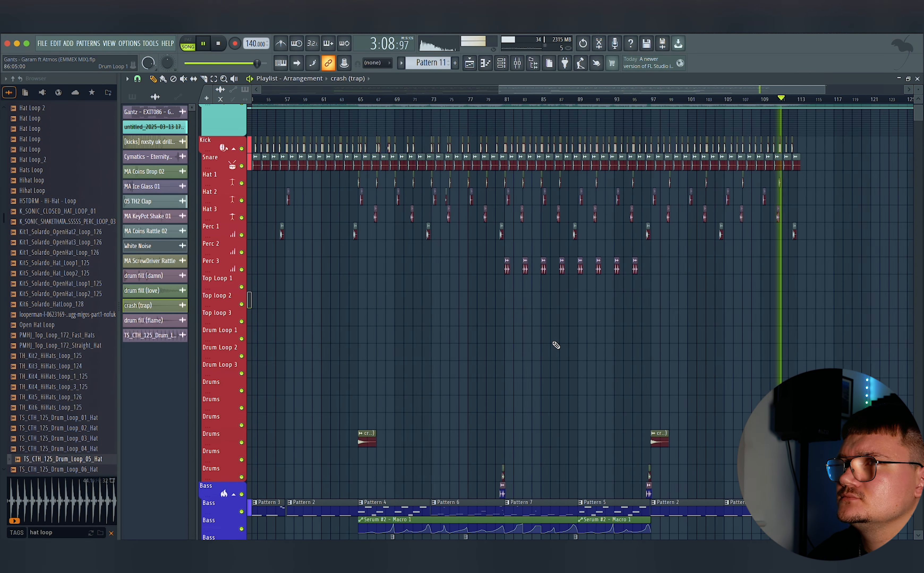
{"action": "scroll", "coordinate": [715, 338], "scroll_direction": "up", "scroll_amount": 1}
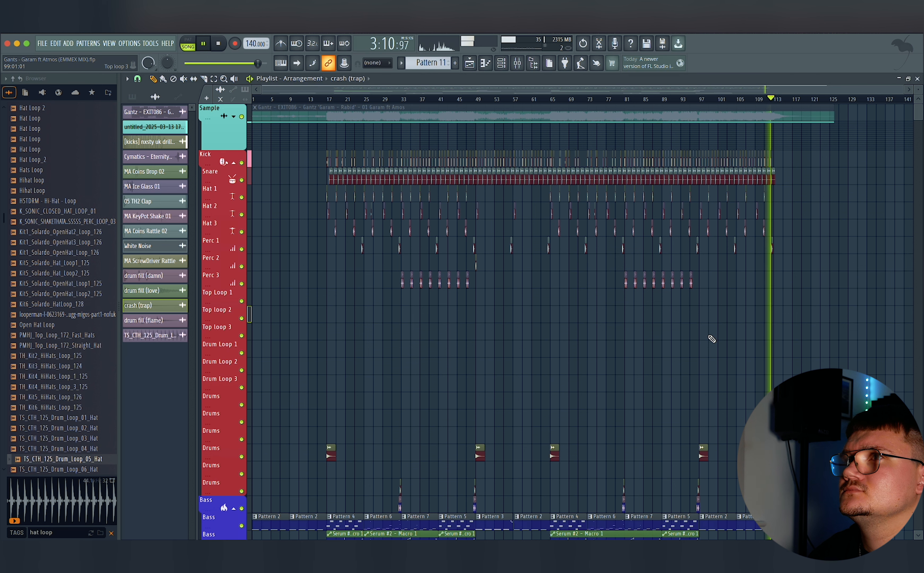